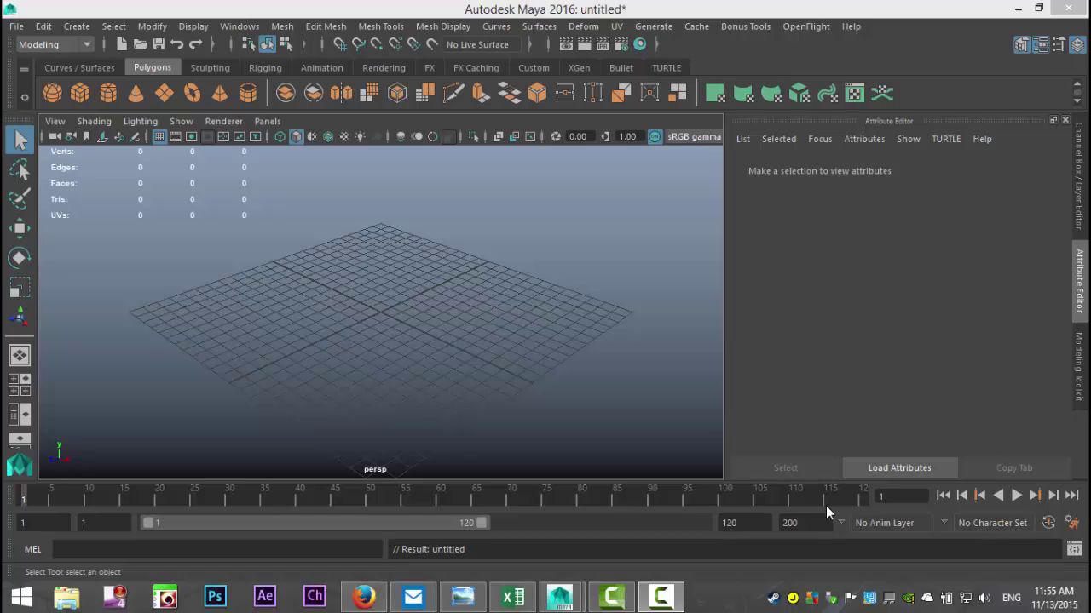
Create a polygon cube and scale it into a flat slab of about 4.6 in X and 3.3 in Z
left_click(80, 96)
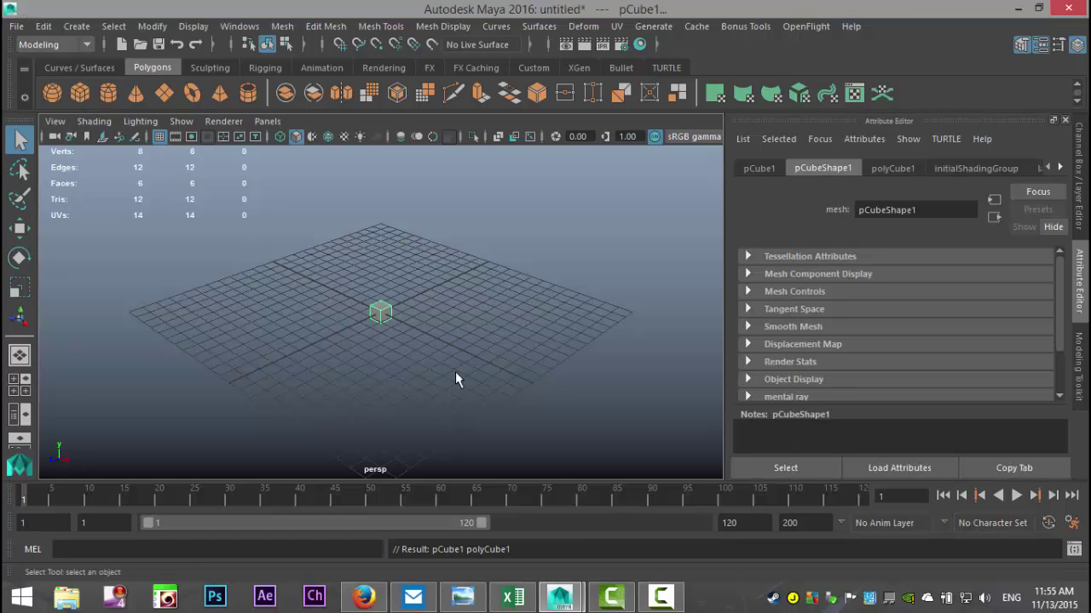
key("r")
left_click_drag(326, 338, 281, 385)
left_click_drag(327, 339, 312, 348)
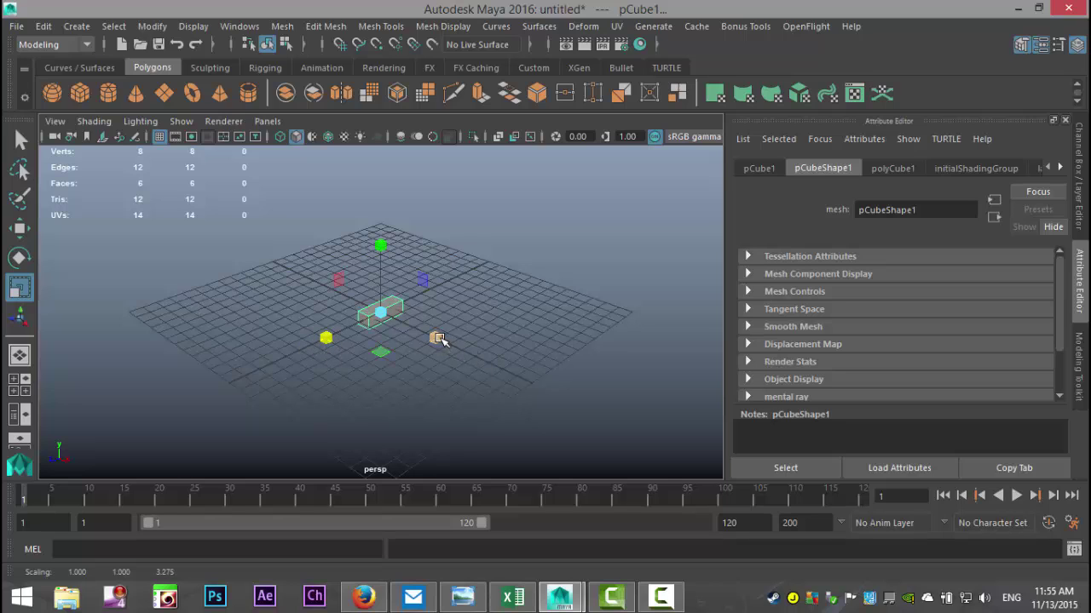
left_click_drag(436, 339, 528, 412)
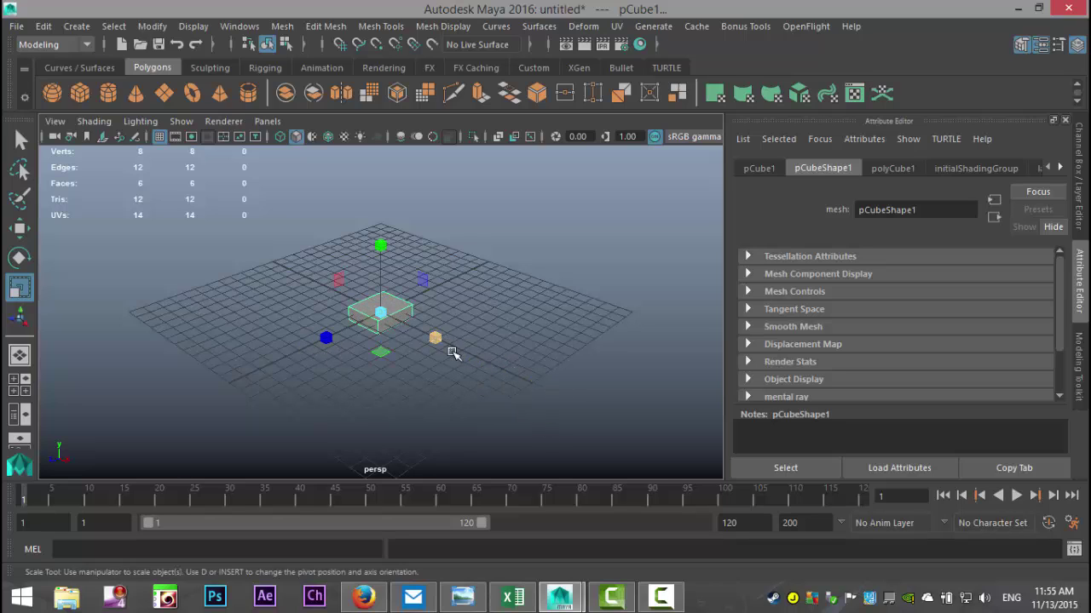
left_click_drag(450, 350, 501, 388)
left_click(409, 329)
left_click_drag(431, 341, 477, 368)
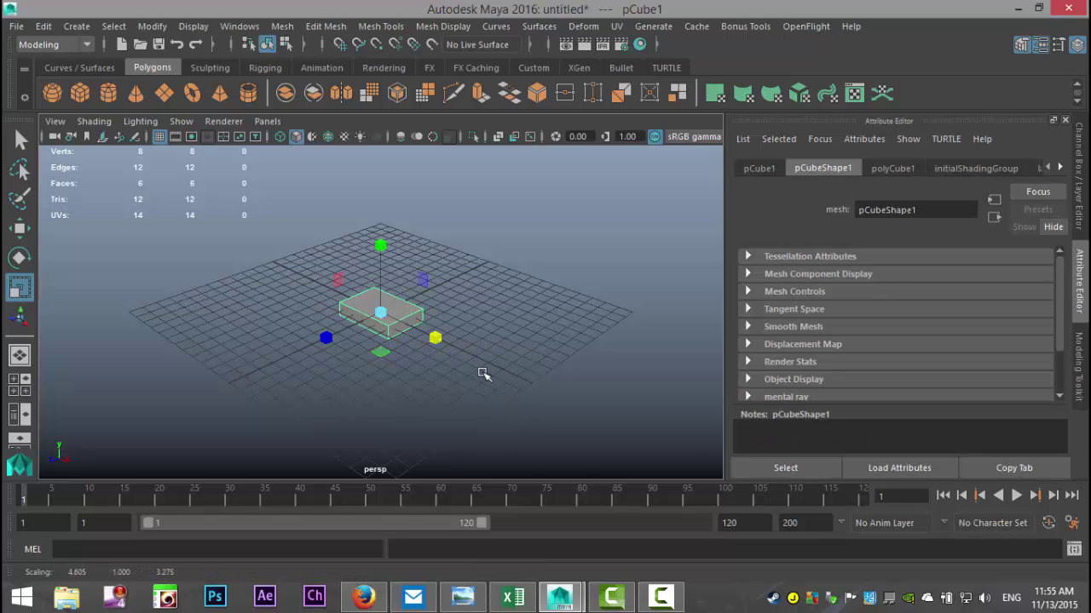
Insert two equally spaced horizontal edge loops around the slab's sides using the multiple edge loops option
scroll(607, 394, "up", 4)
left_click_drag(578, 389, 486, 375, "alt")
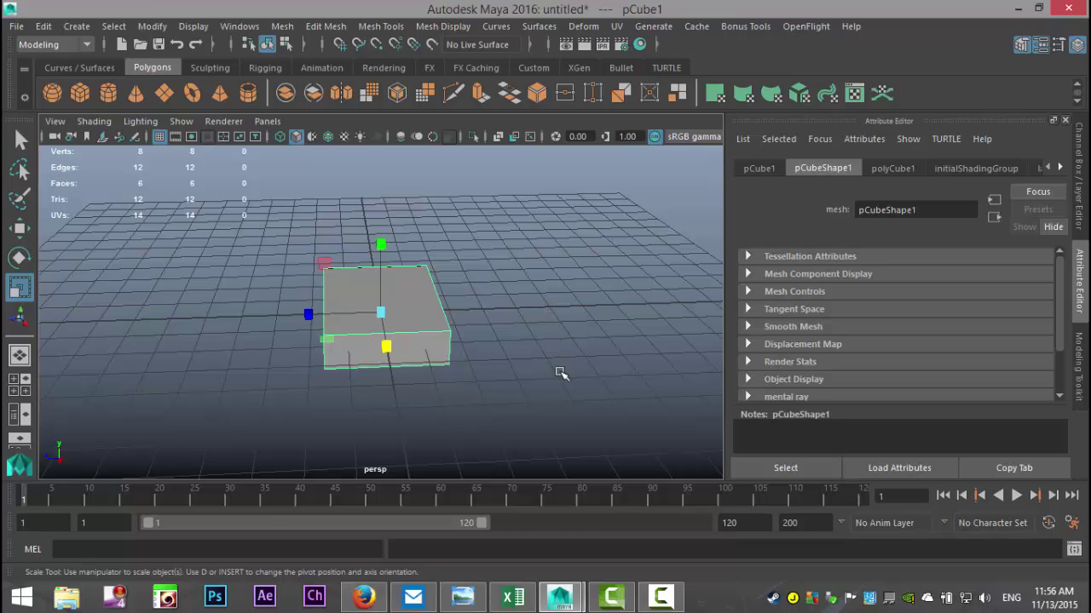
left_click_drag(552, 365, 511, 385, "alt")
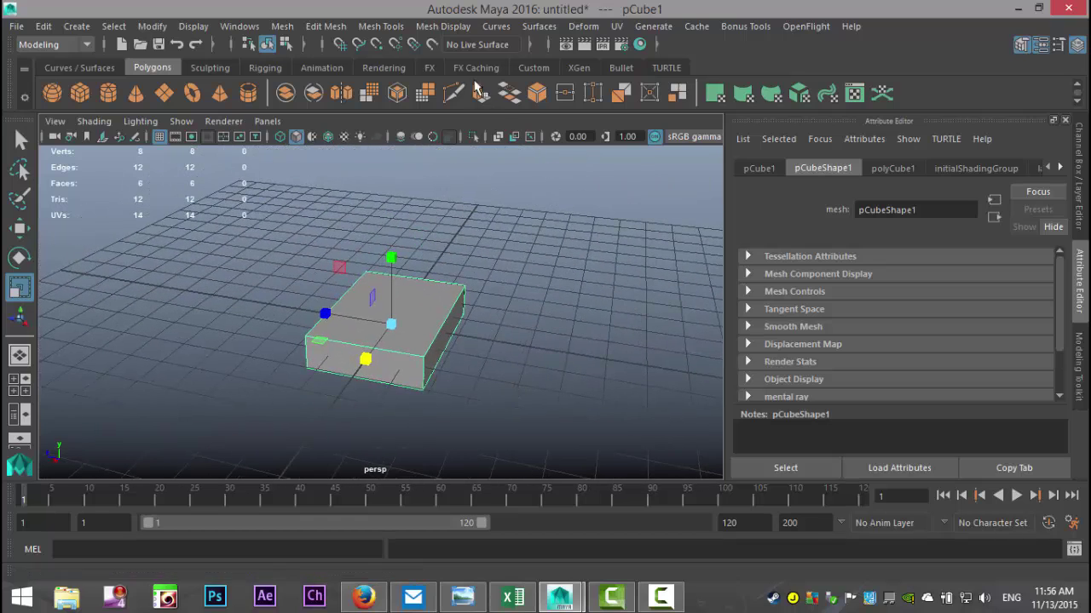
left_click(381, 26)
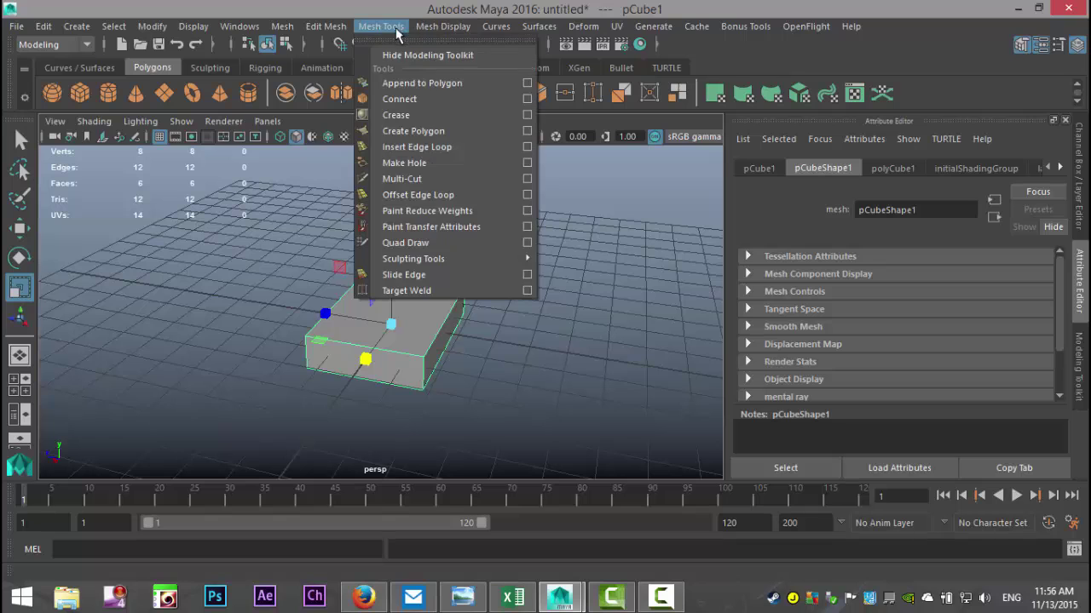
left_click(526, 148)
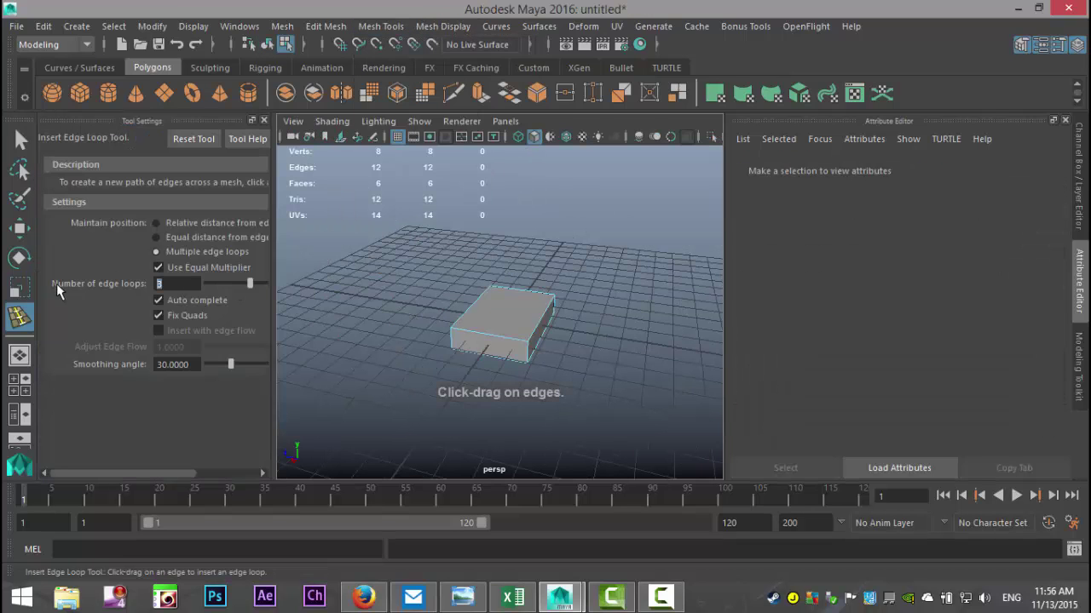
type("2")
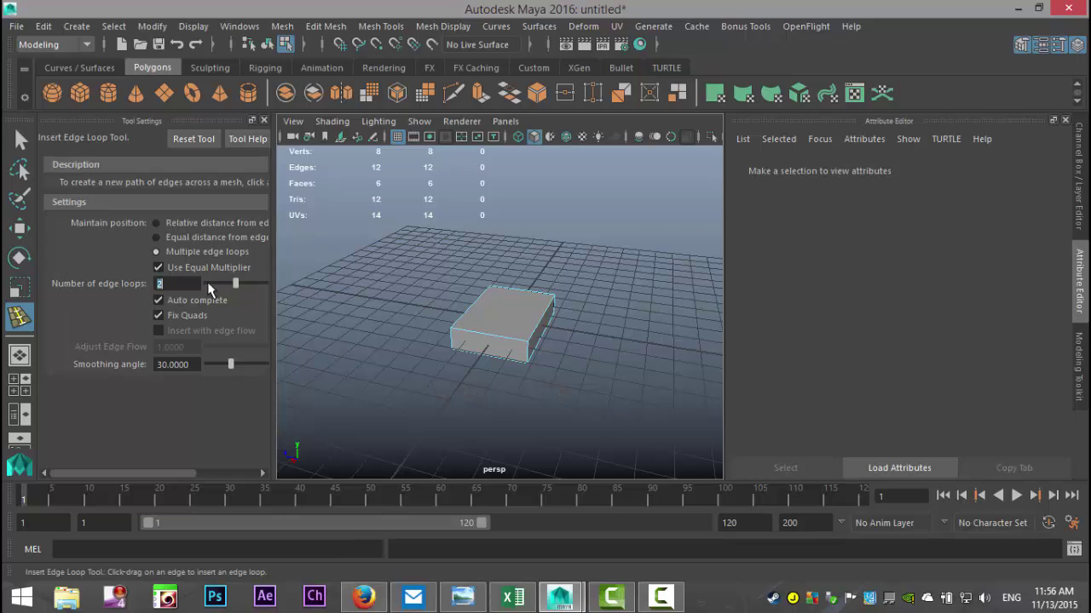
scroll(442, 389, "up", 2)
left_click_drag(451, 372, 450, 341, "alt")
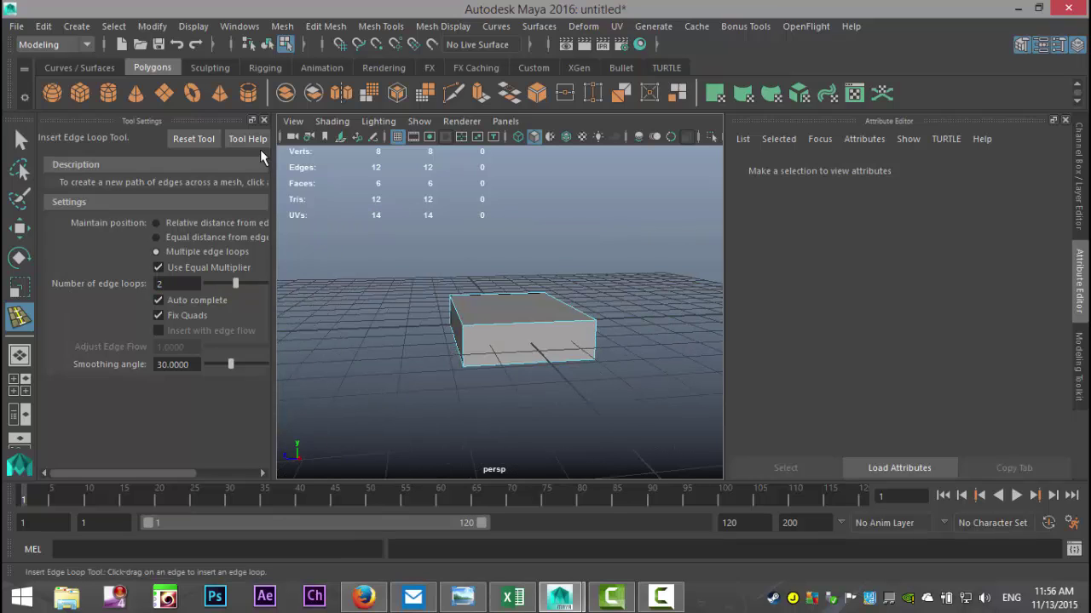
left_click(263, 120)
scroll(423, 378, "up", 2)
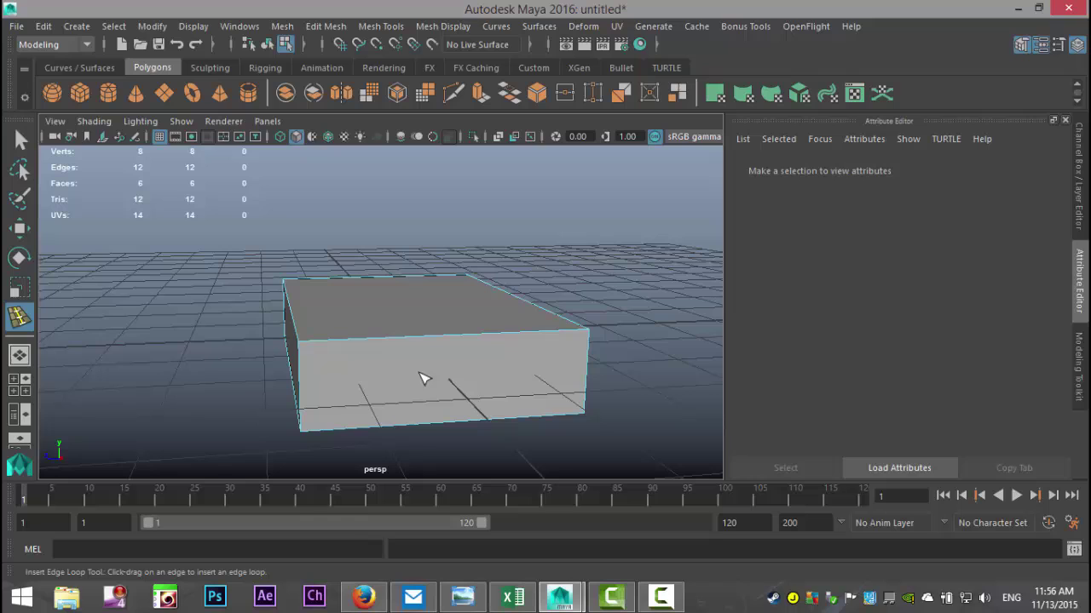
left_click(305, 385)
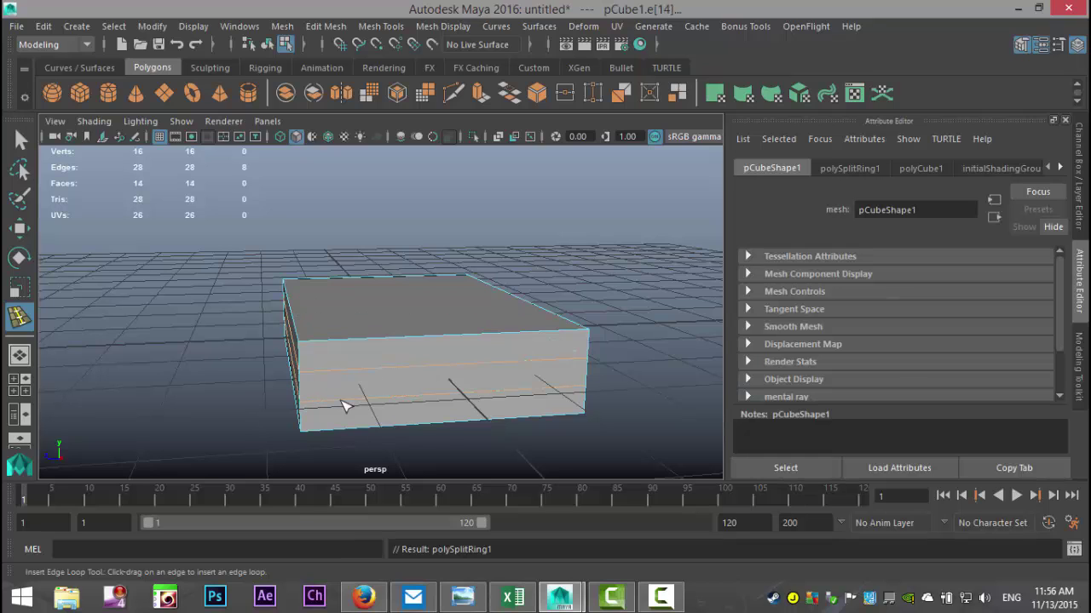
Scale the two horizontal edge loops apart vertically so they sit near the slab's upper and lower edges
key("r")
left_click_drag(406, 261, 414, 184)
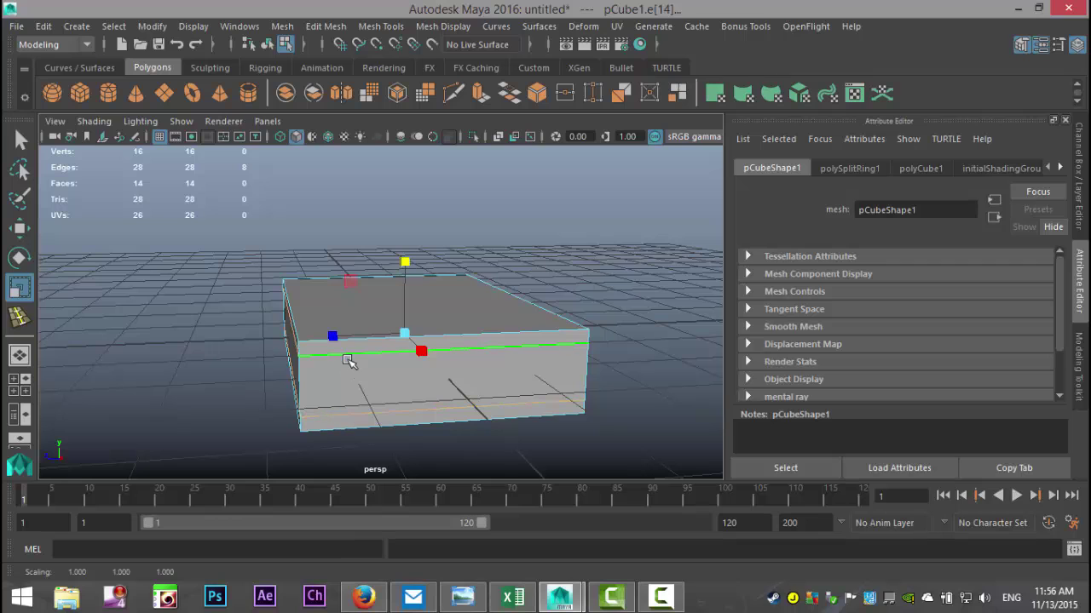
middle_click_drag(557, 430, 434, 383, "alt")
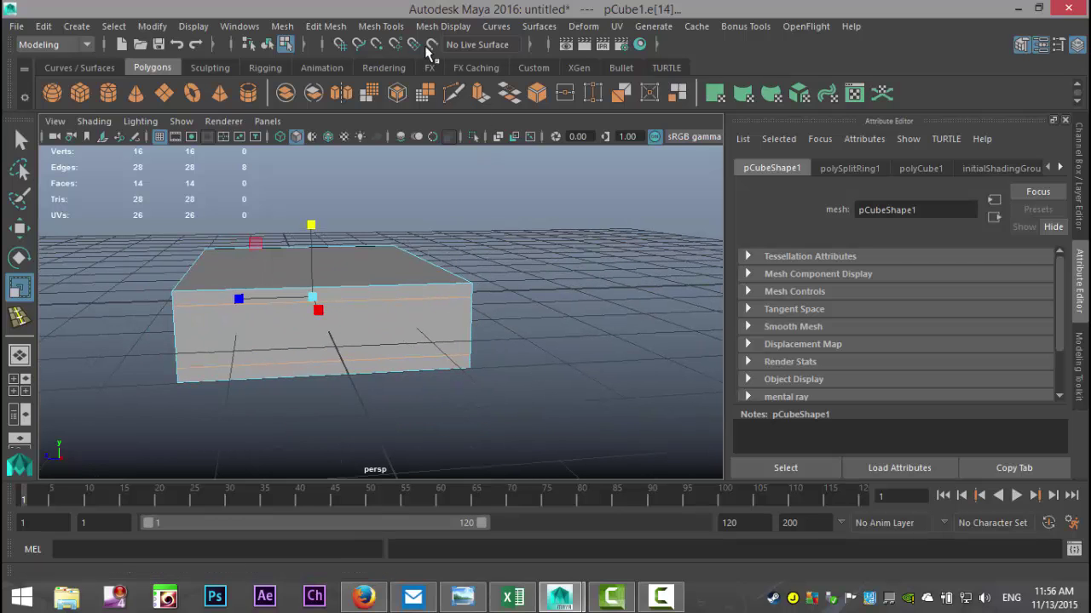
Insert a single vertical edge loop close to the slab's spine side, keeping equal distance from the edge
left_click(385, 27)
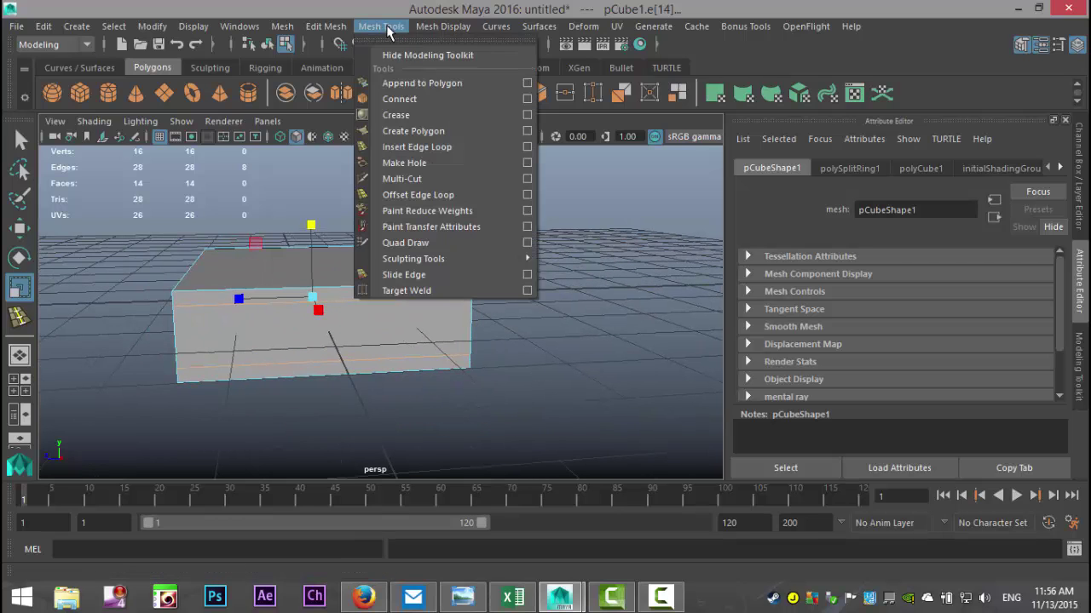
left_click(526, 147)
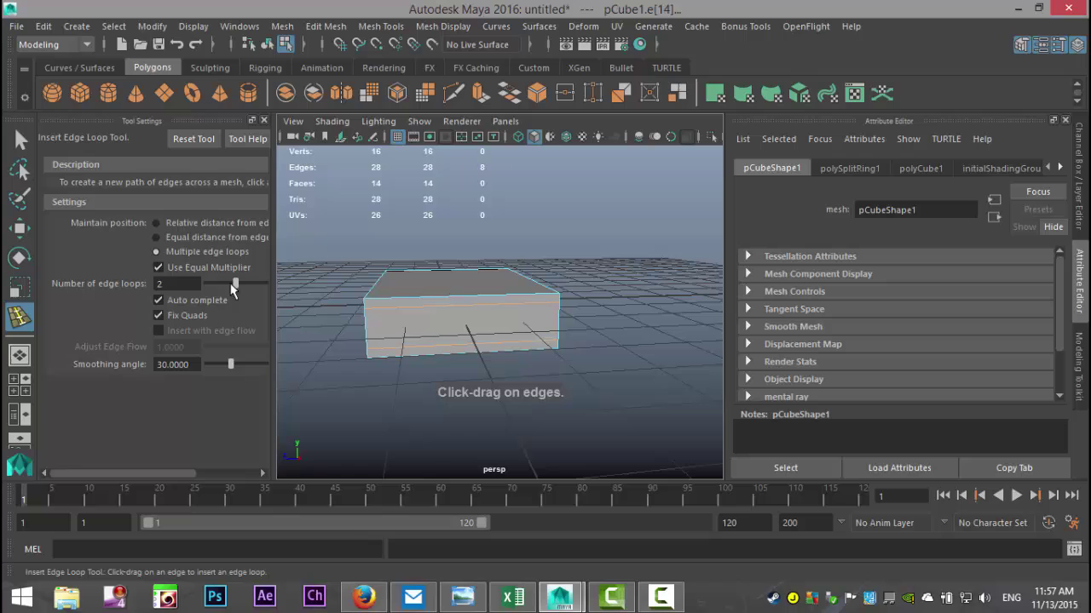
left_click(263, 120)
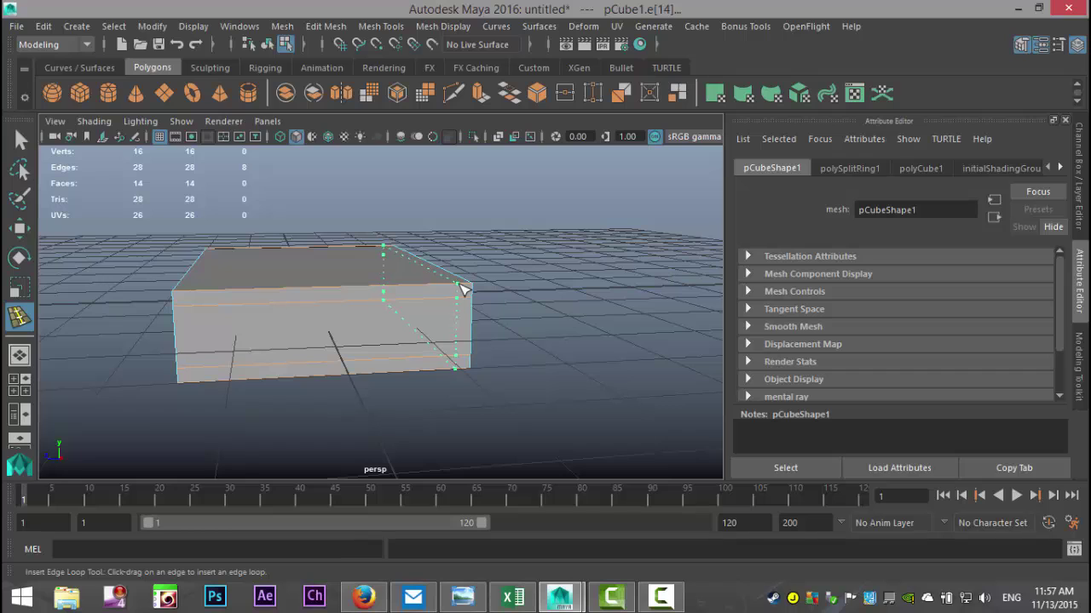
left_click(461, 290)
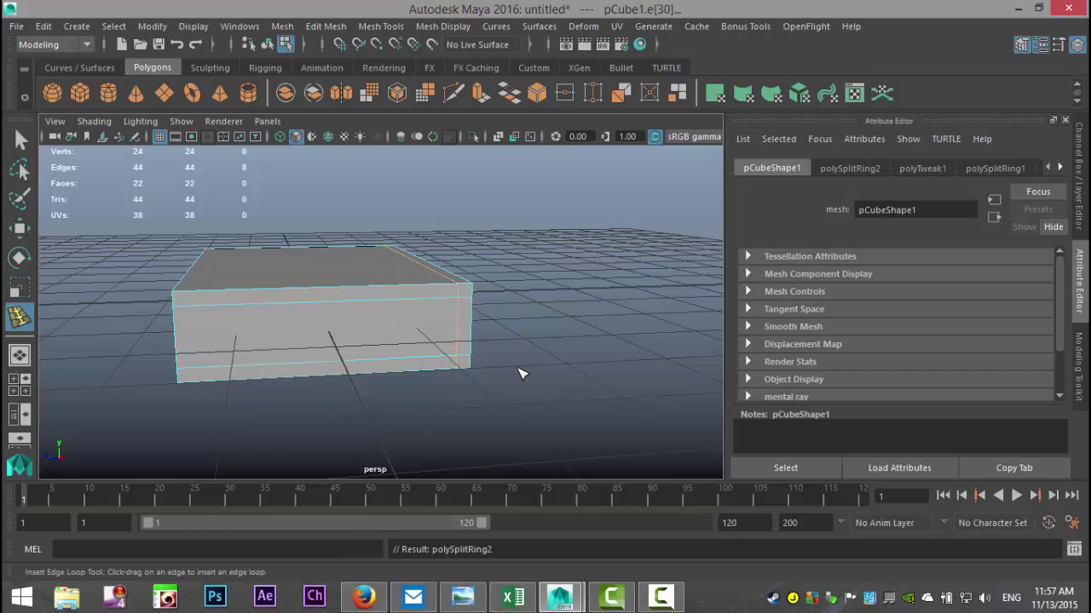
Extrude the middle faces on the three sides other than the spine inward together with a thickness of -0.2
key("q")
right_click_drag(344, 327, 357, 186)
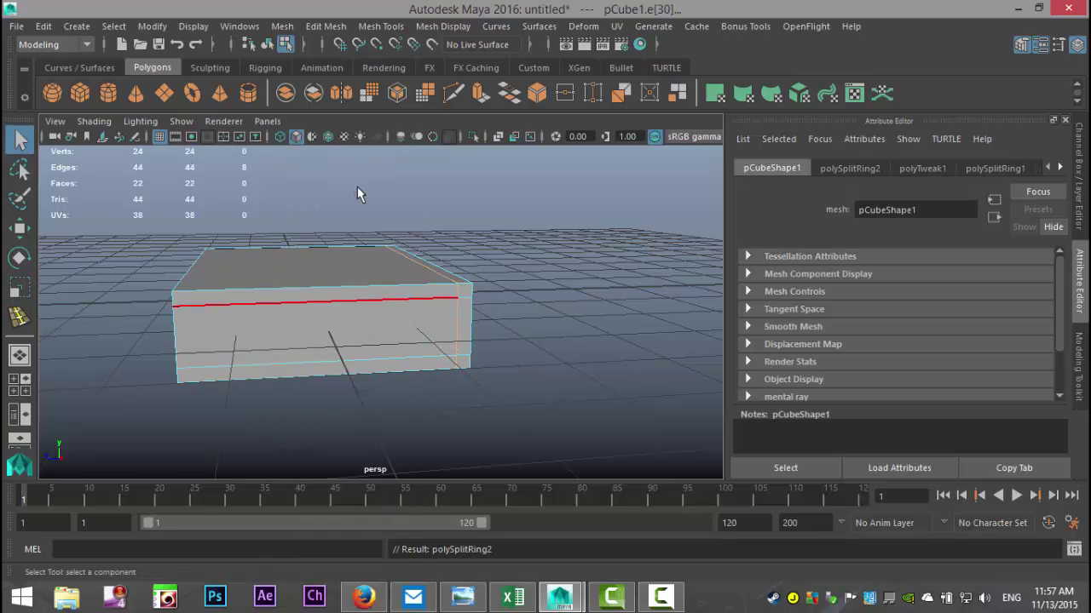
left_click(332, 340)
right_click_drag(127, 384, 308, 372, "alt")
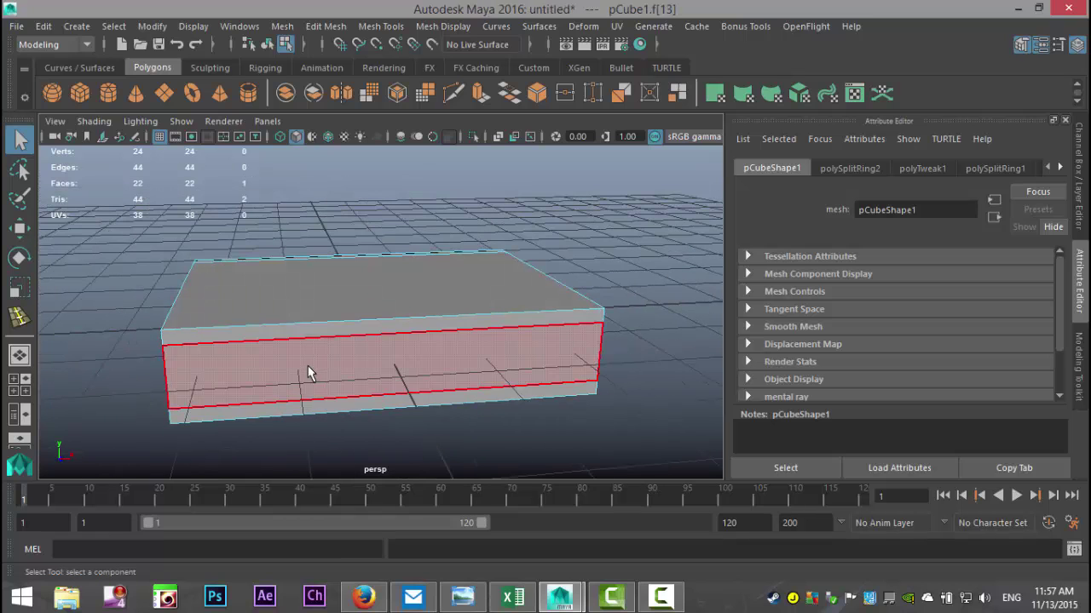
left_click(308, 370, "shift")
left_click_drag(93, 399, 336, 376, "alt")
left_click(338, 373, "shift")
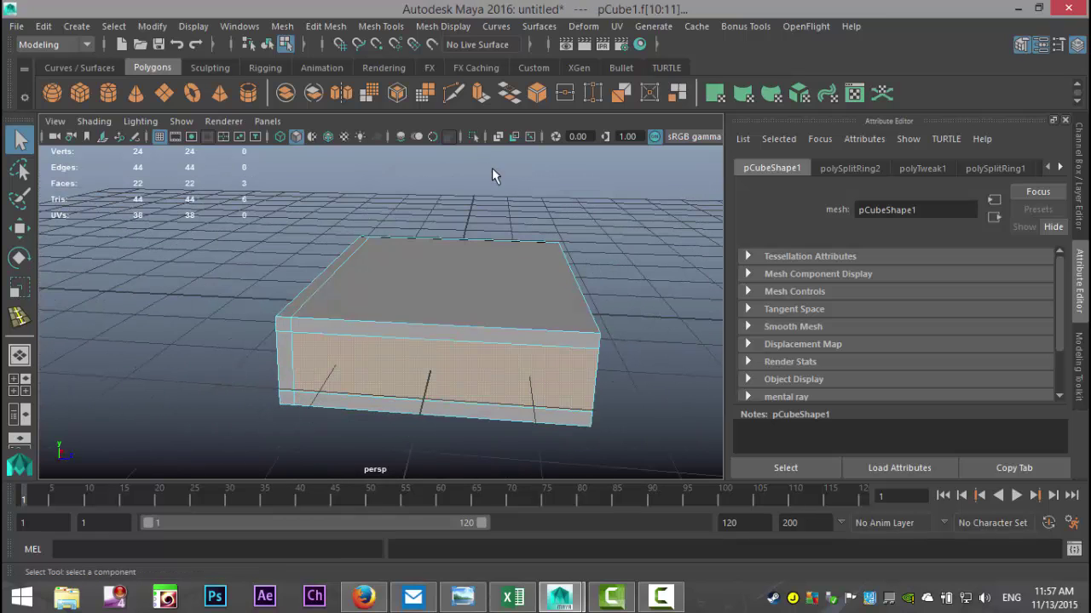
left_click(392, 27)
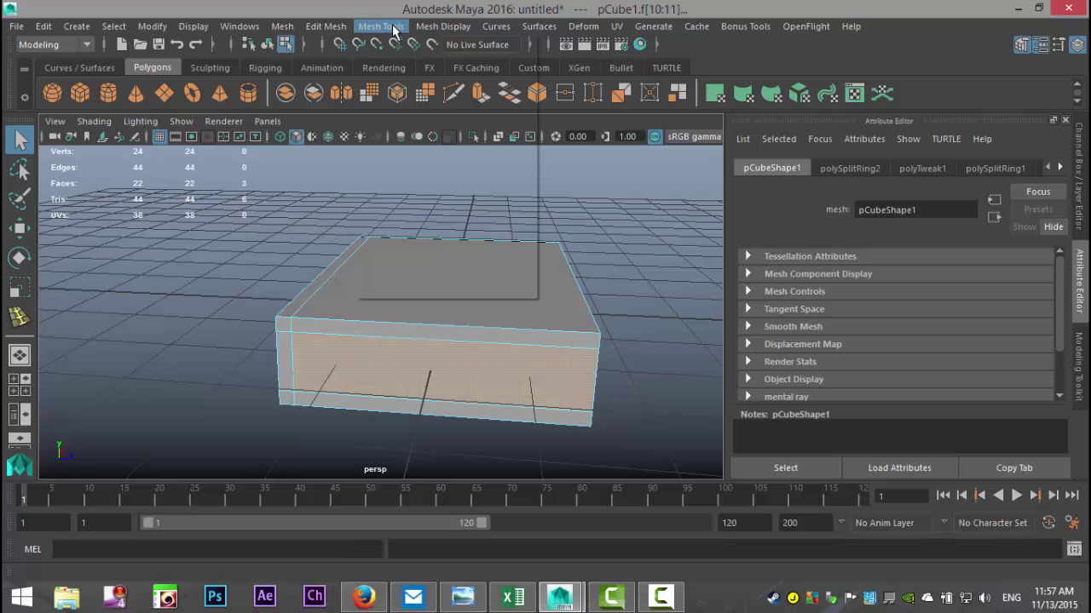
mouse_move(326, 26)
left_click(371, 167)
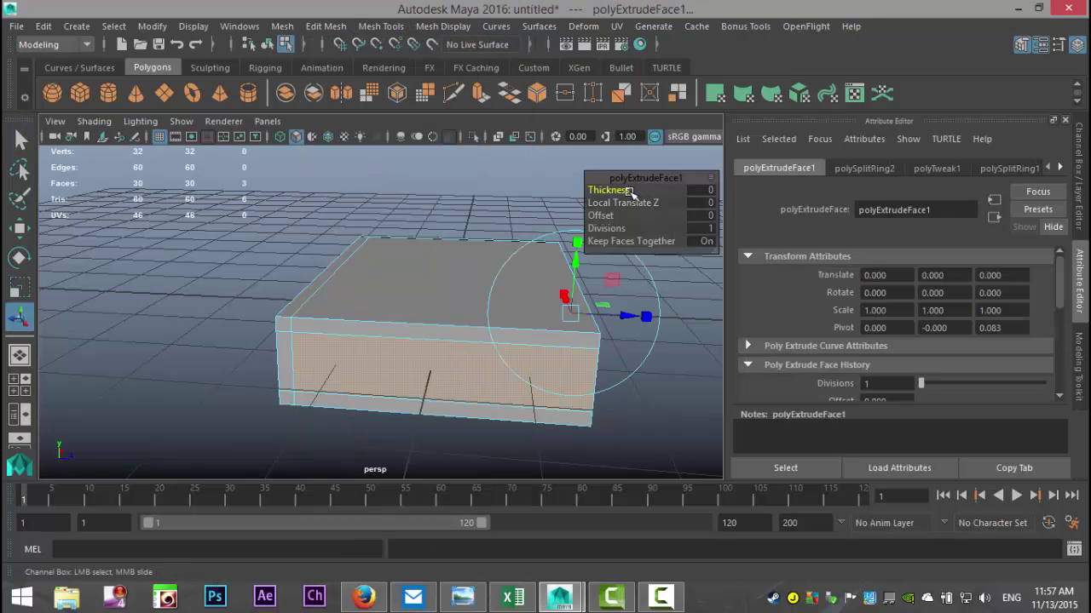
left_click_drag(629, 191, 629, 191)
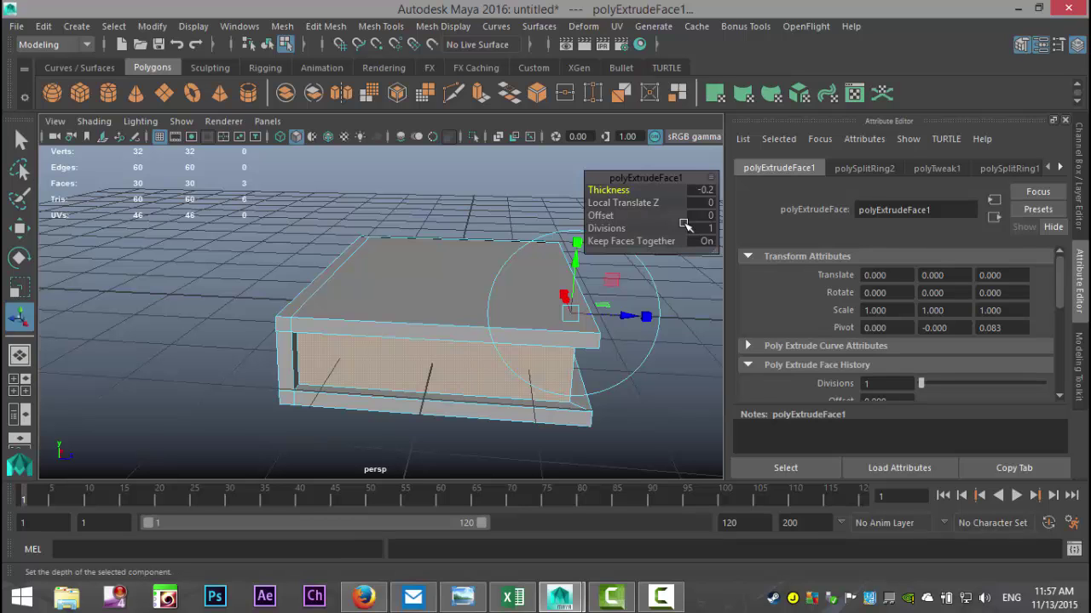
left_click(678, 393)
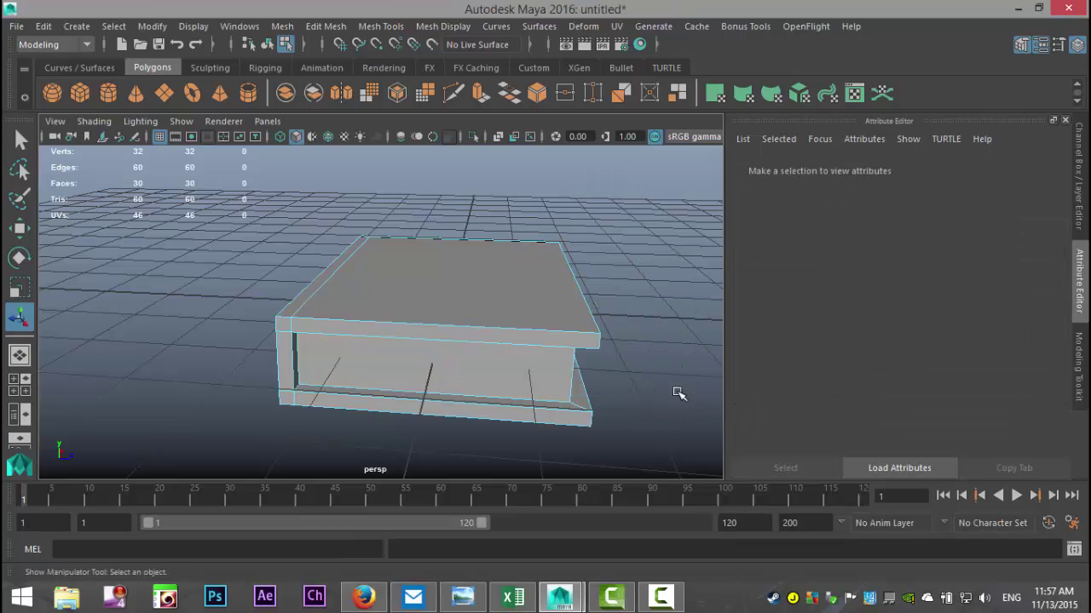
Insert five equally spaced horizontal edge loops across the recessed page faces using the multiple edge loops option
left_click_drag(666, 406, 568, 410, "alt")
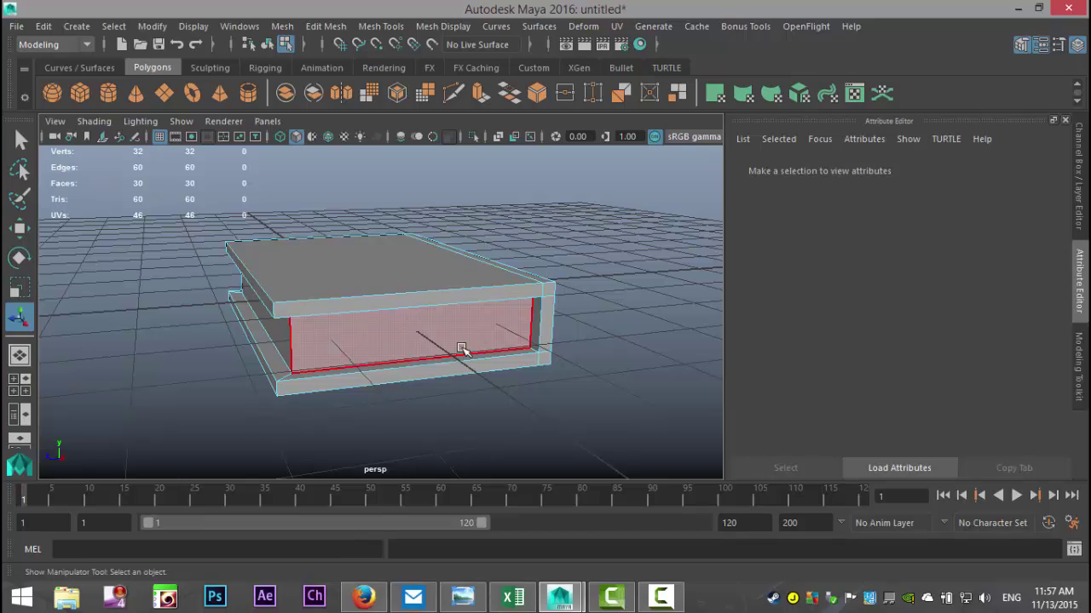
left_click_drag(595, 373, 572, 367, "alt")
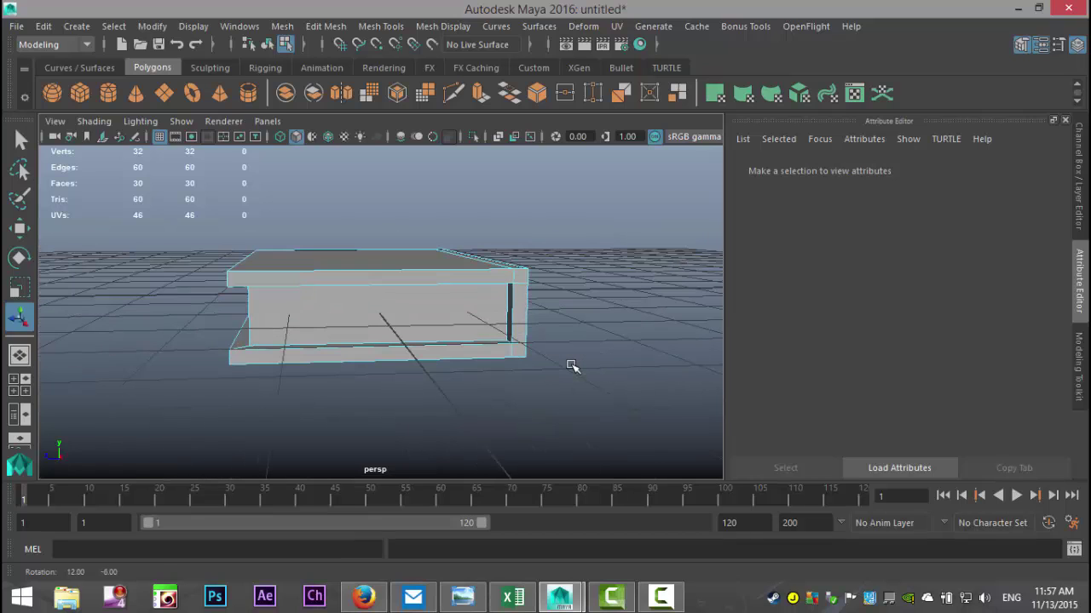
left_click(393, 28)
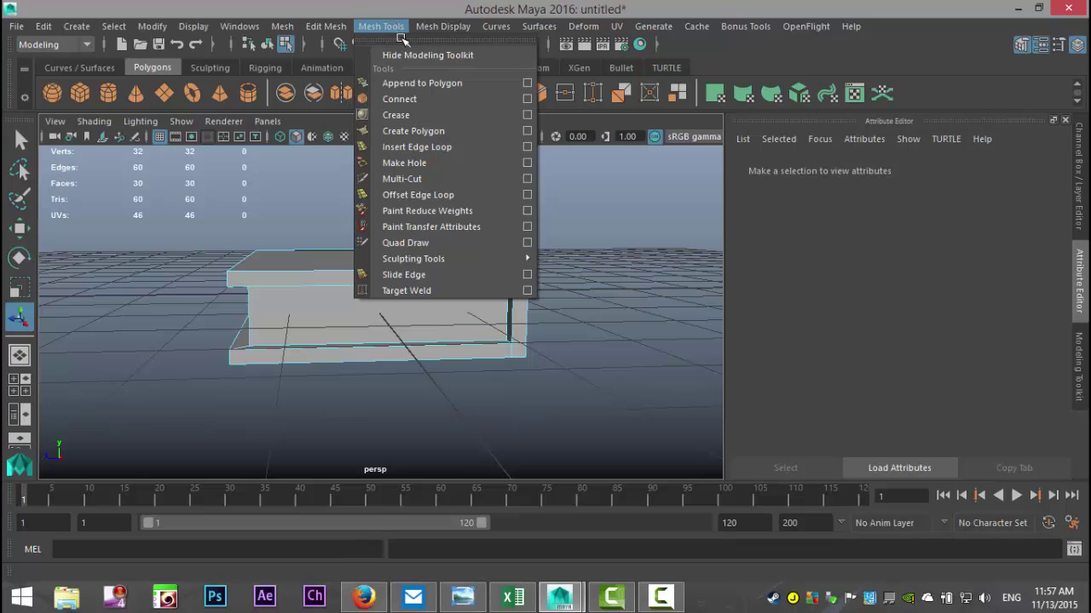
left_click(526, 146)
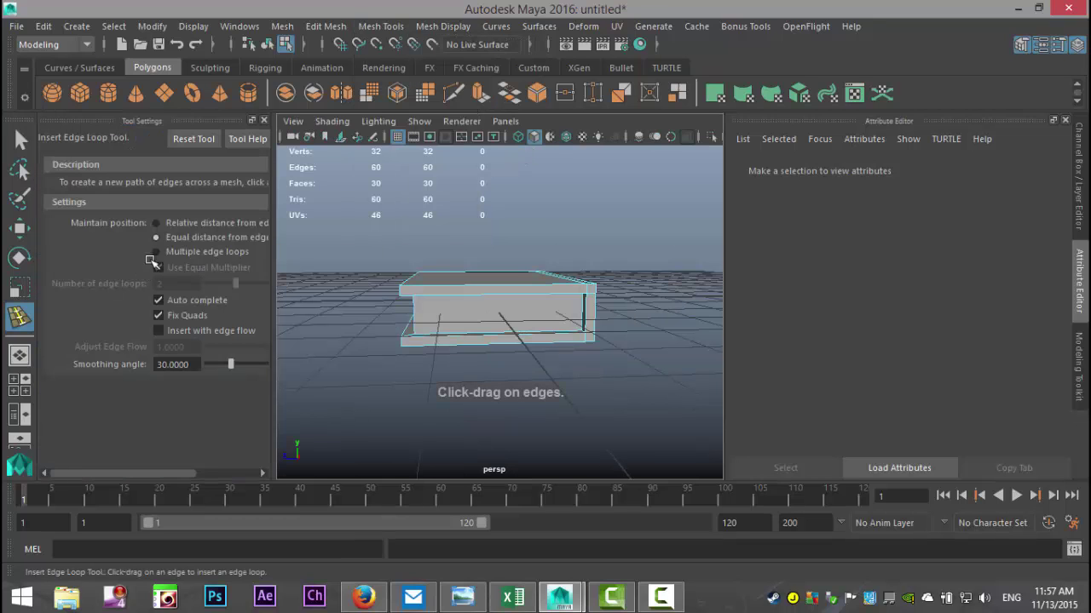
left_click(156, 254)
double_click(184, 283)
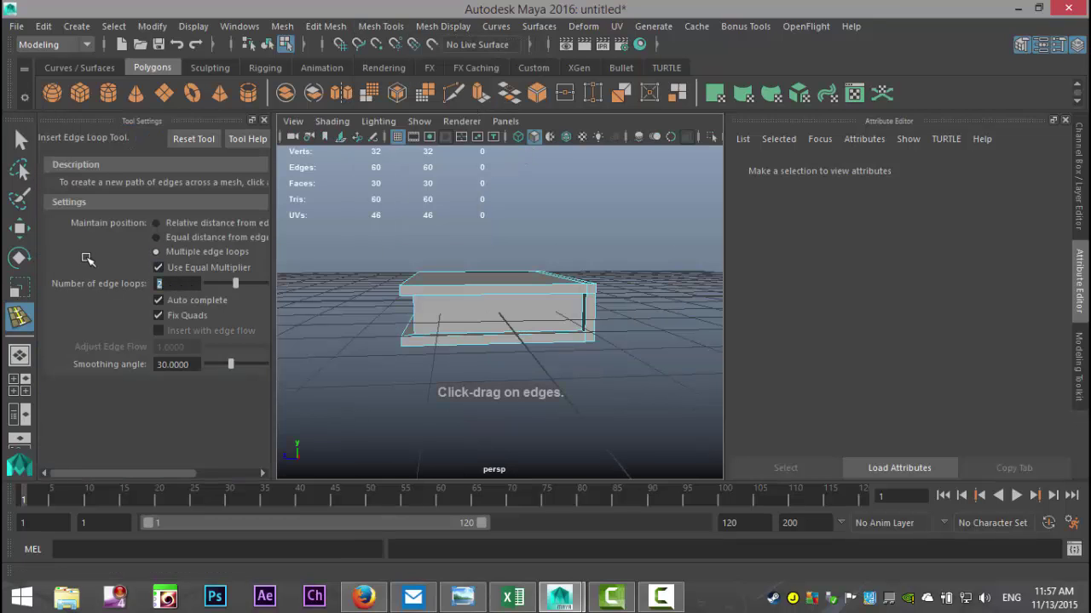
type("5")
key("Return")
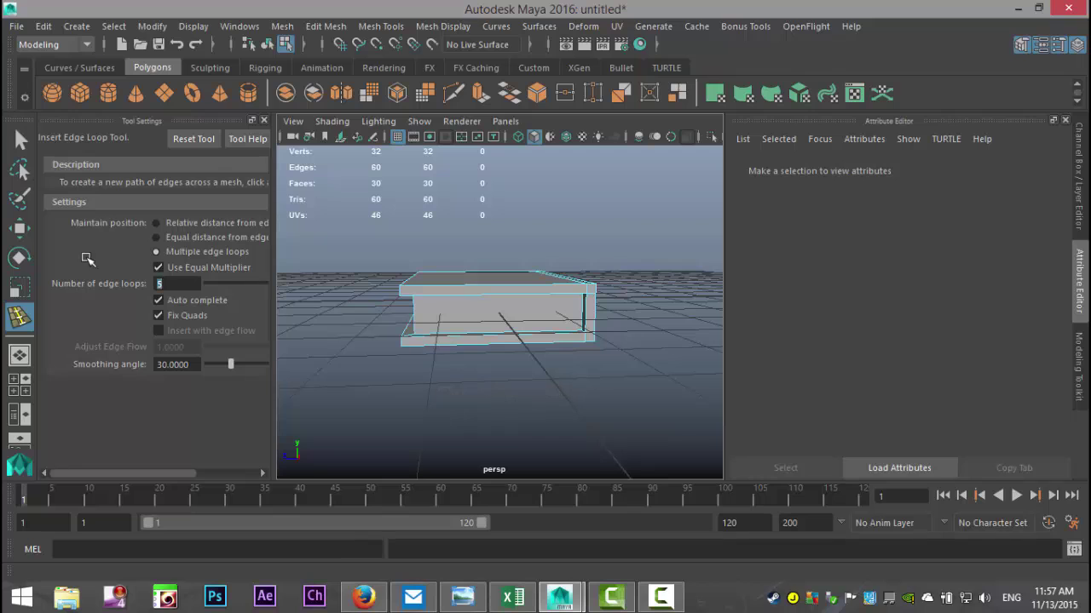
left_click(415, 317)
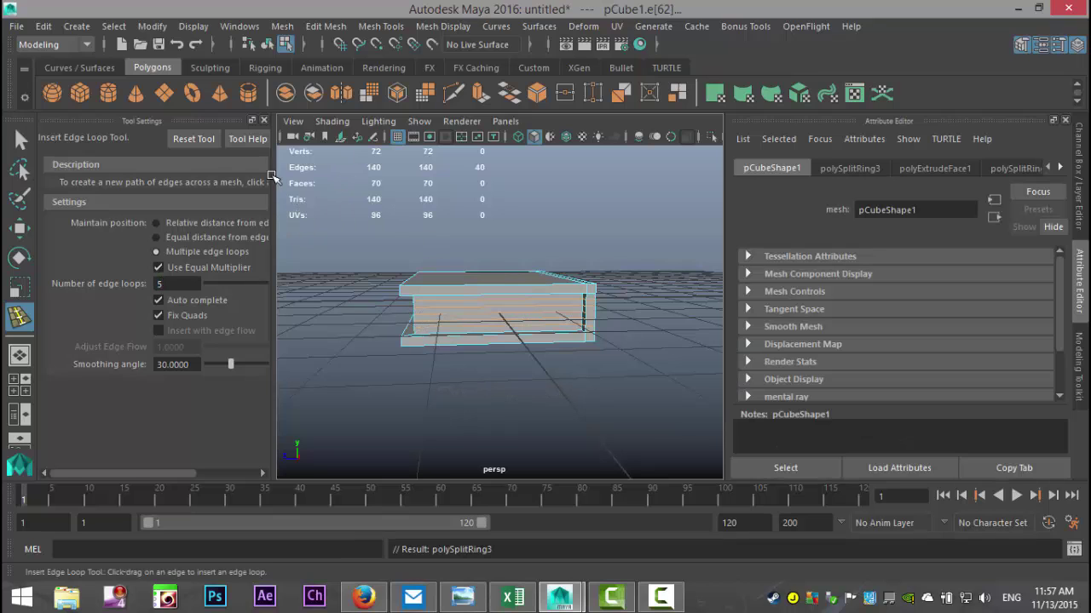
left_click(265, 121)
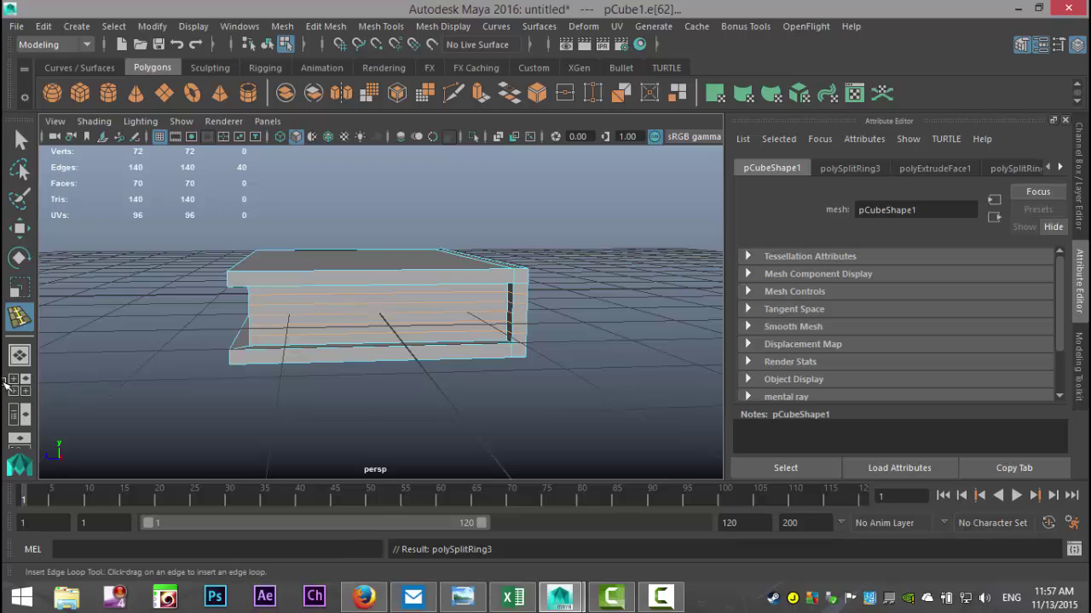
In the side view, move the five middle vertex rows on the page block's open front edge slightly inward
left_click(34, 383)
key("space")
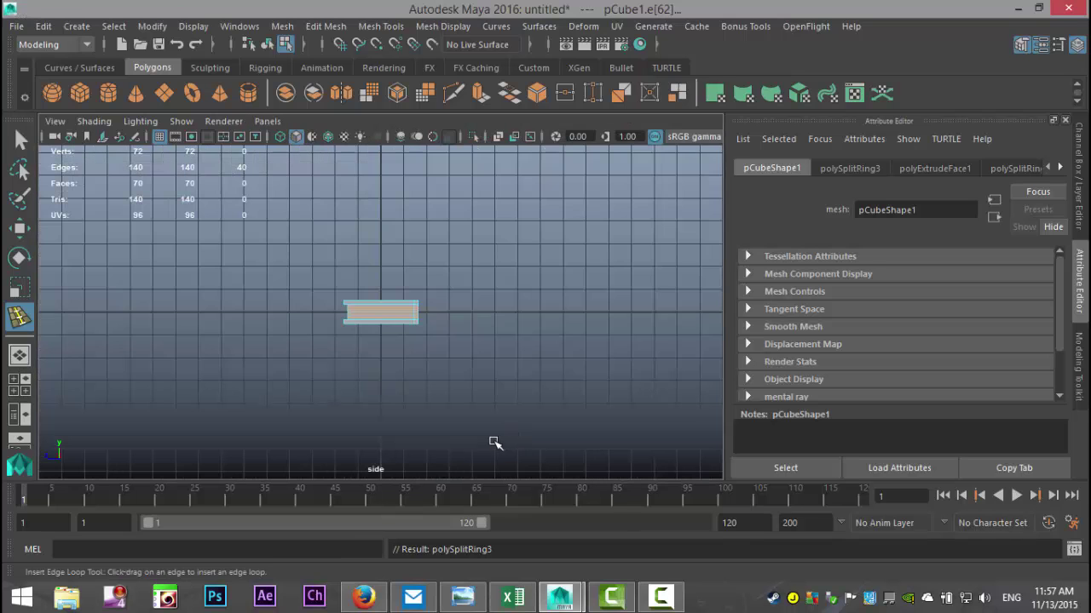
scroll(494, 437, "up", 6)
middle_click_drag(396, 417, 446, 409, "alt")
right_click(264, 277)
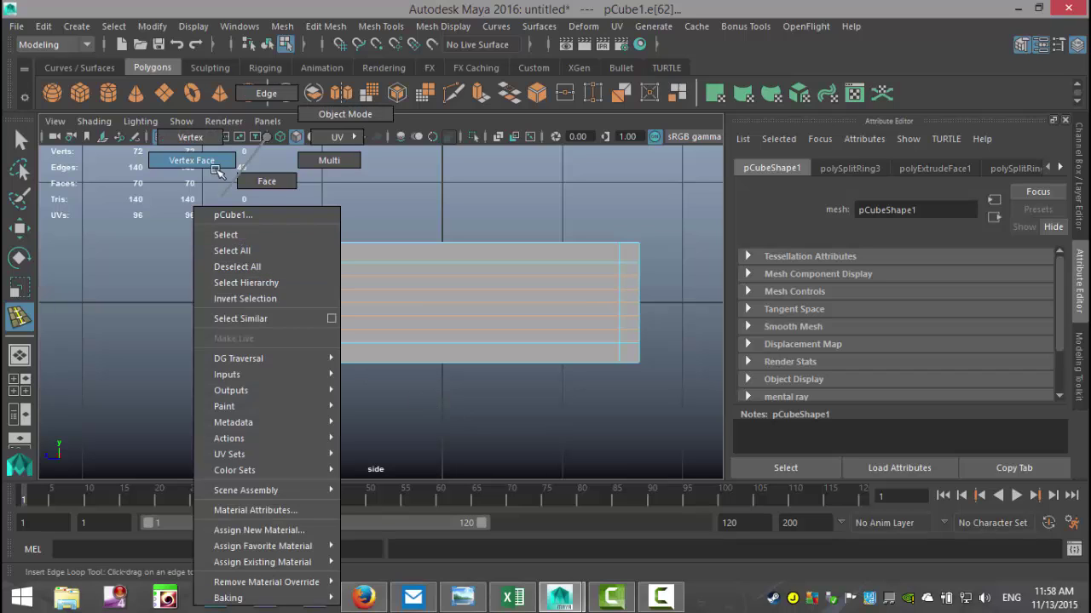
left_click(205, 137)
left_click_drag(255, 271, 287, 337)
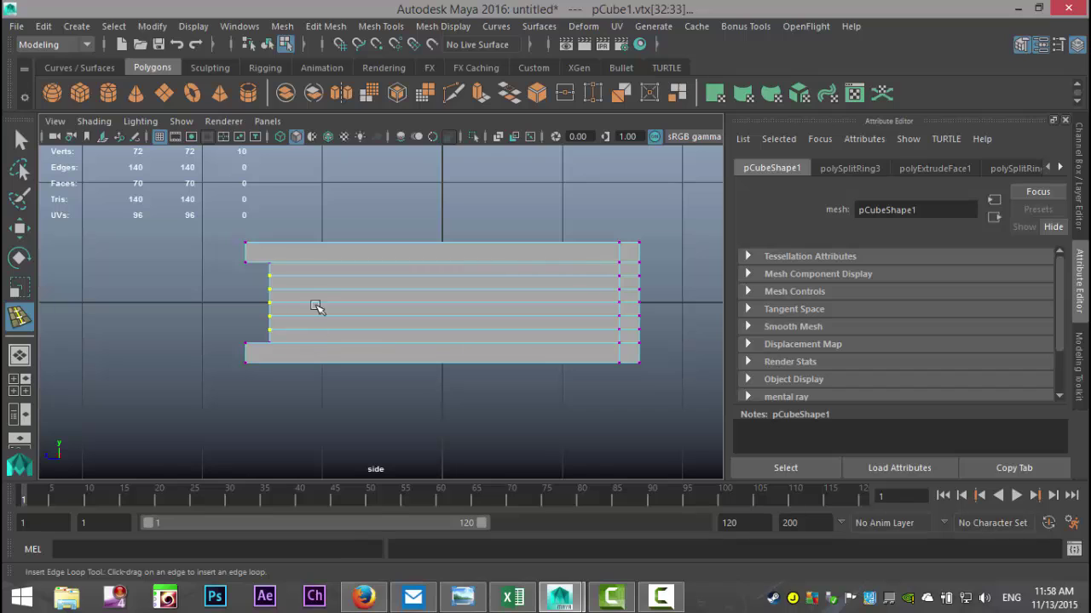
key("w")
Move the three central vertex rows of the page front further inward, and the centre row furthest, to form a concave curve
left_click_drag(194, 305, 298, 328)
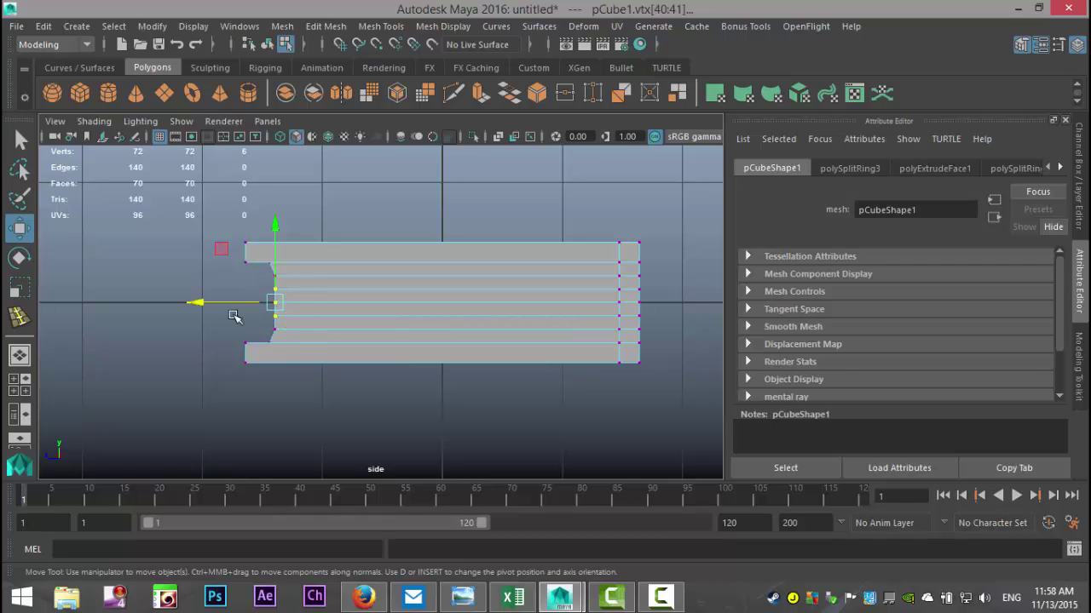
left_click_drag(199, 304, 204, 304)
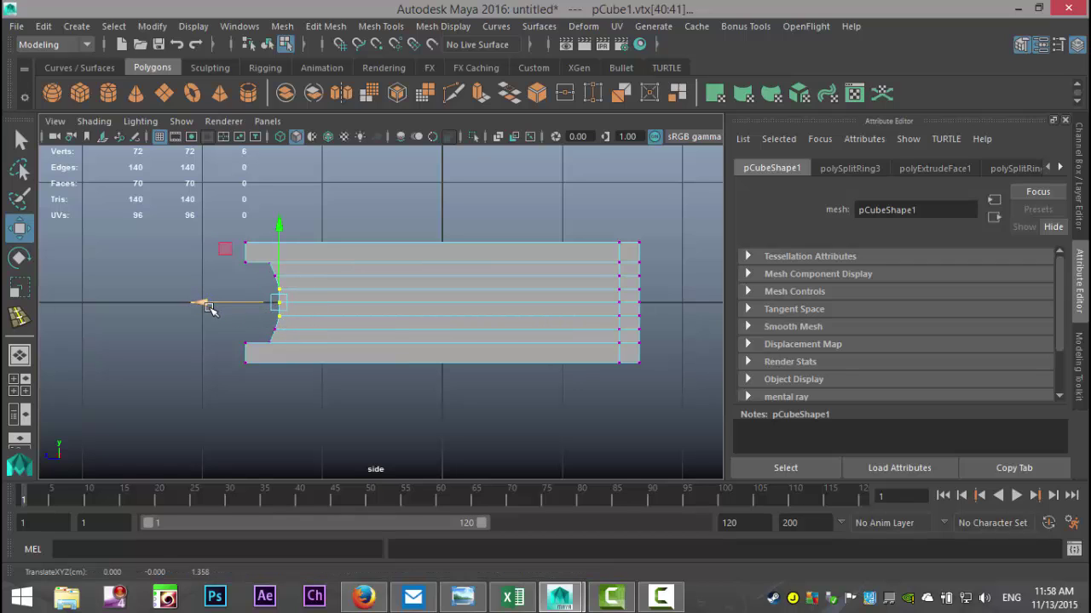
left_click_drag(317, 295, 273, 312)
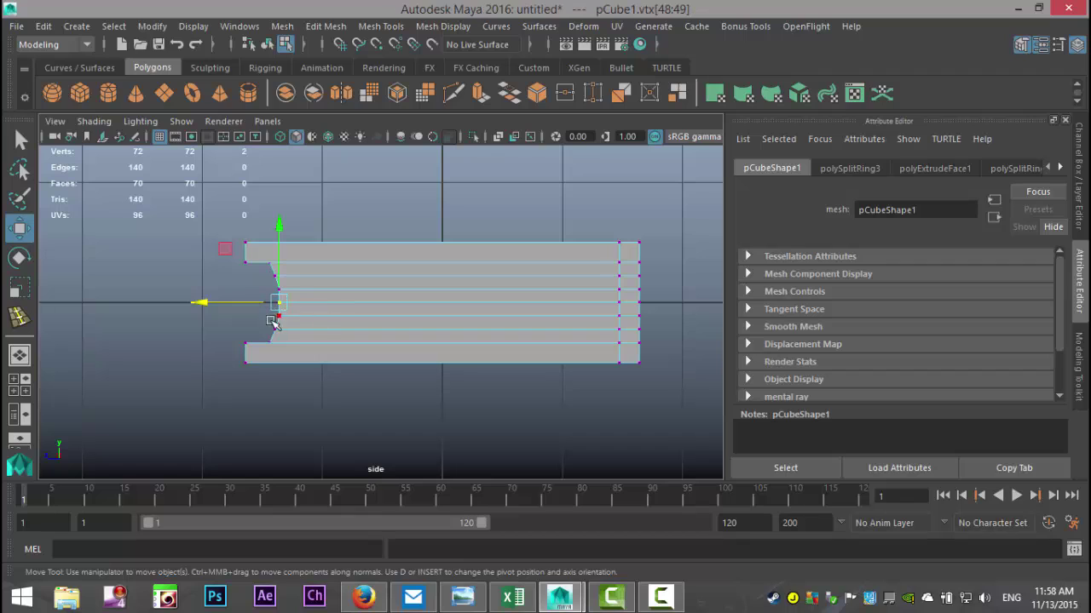
left_click_drag(201, 305, 199, 305)
left_click(182, 315)
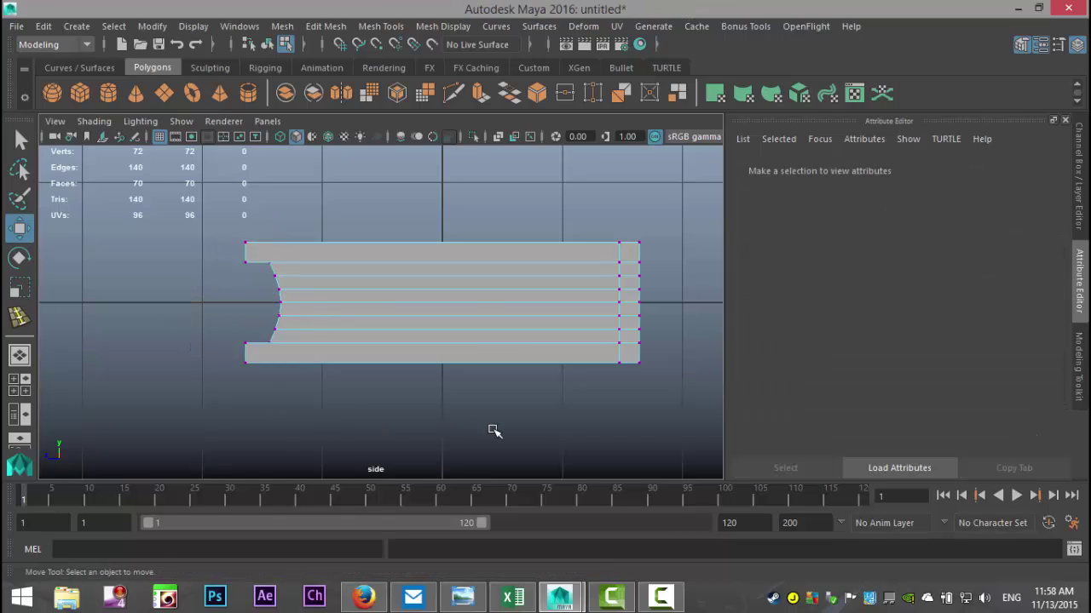
Round the spine by moving its inner vertex rows outward in stages, with fewer rows each time, so the centre row protrudes furthest
middle_click_drag(517, 437, 361, 446, "alt")
scroll(470, 438, "up", 3)
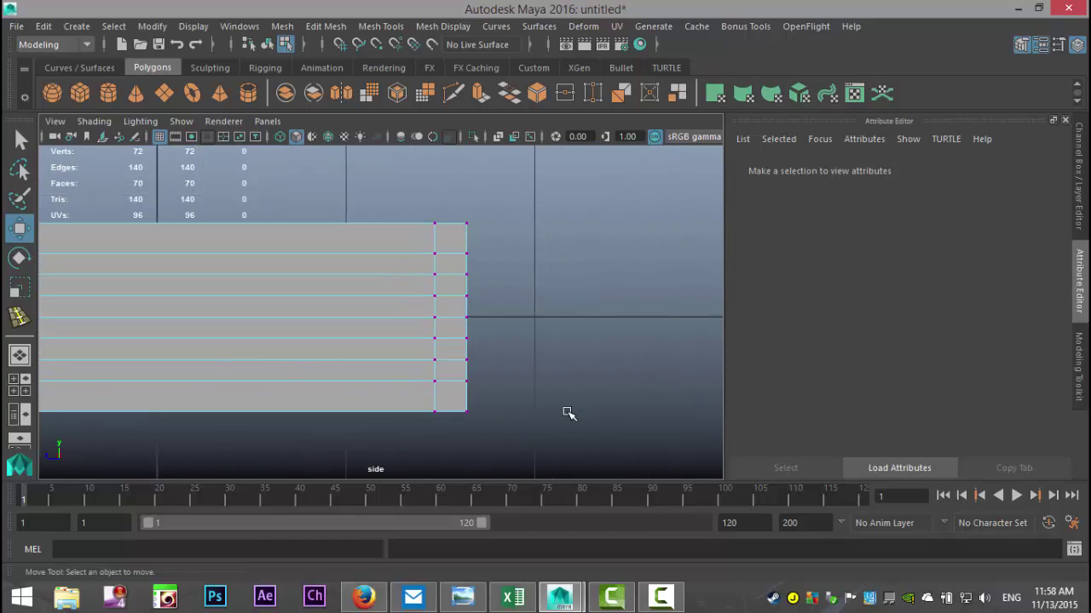
middle_click_drag(567, 414, 579, 386, "alt")
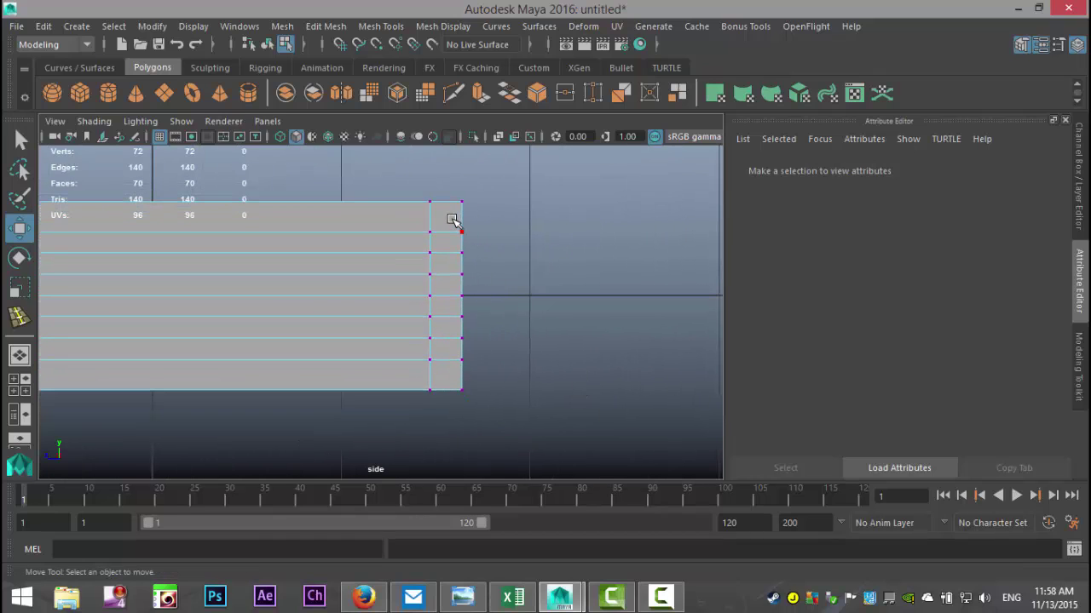
left_click_drag(451, 220, 489, 367)
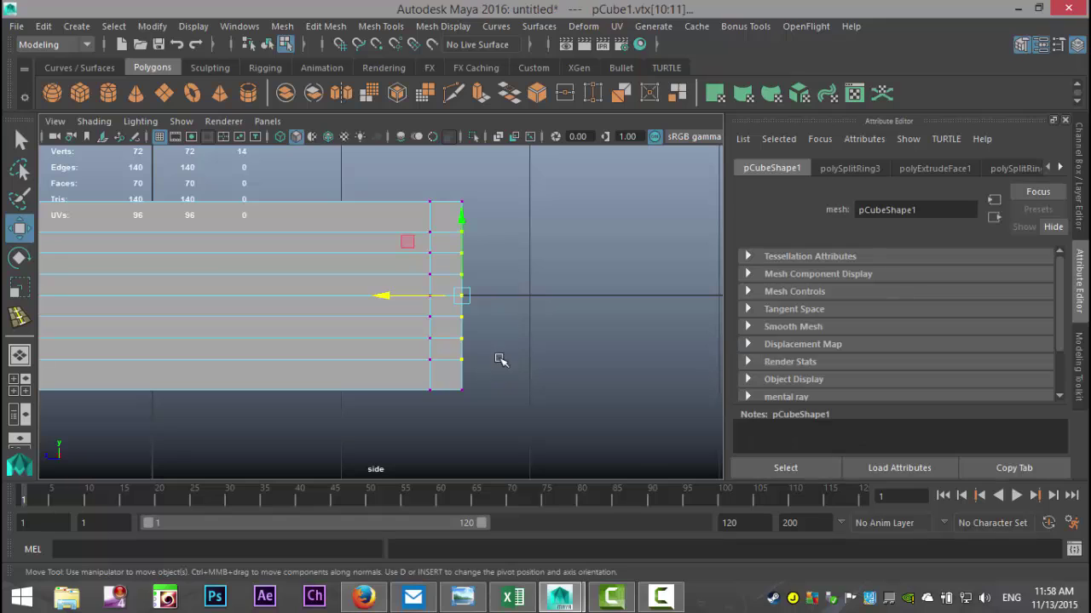
left_click_drag(383, 295, 400, 305)
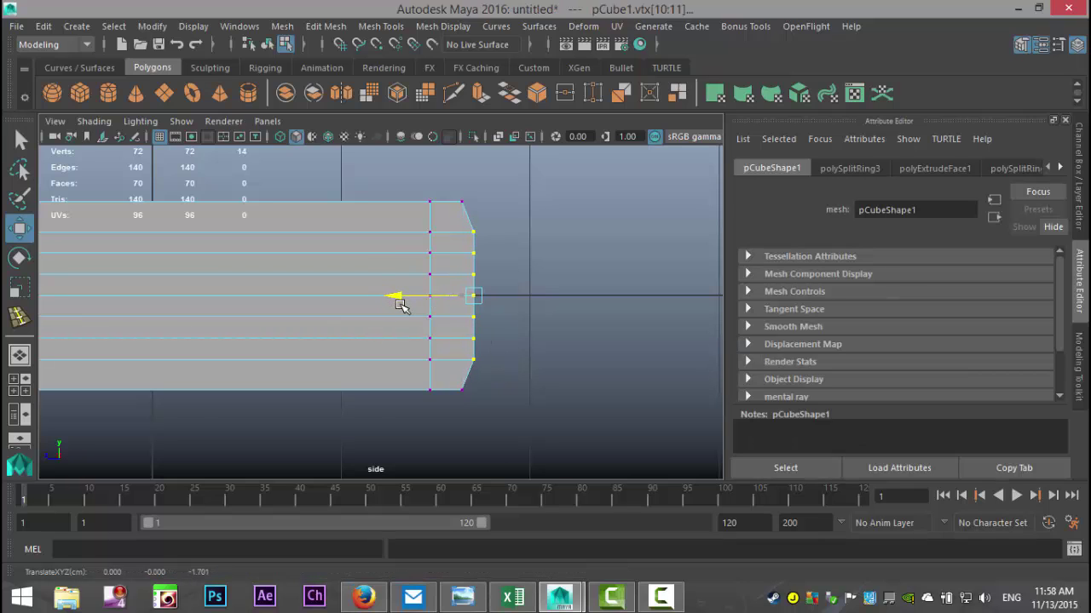
left_click_drag(456, 242, 514, 351)
left_click_drag(397, 298, 403, 302)
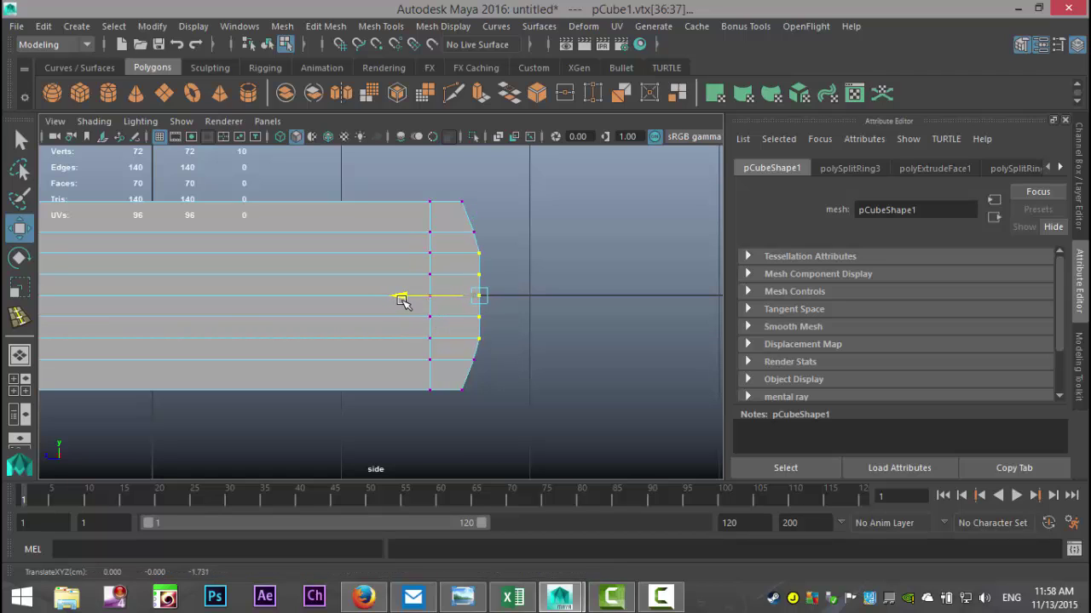
left_click_drag(487, 288, 515, 335, "ctrl")
left_click_drag(401, 298, 403, 298)
left_click(483, 297)
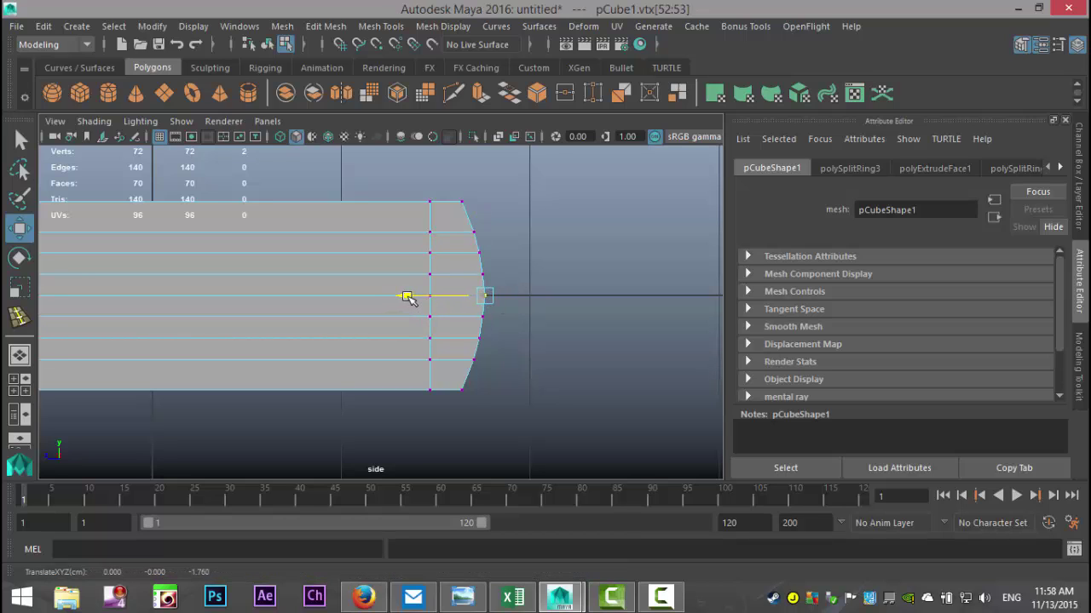
In the perspective view, insert three equally spaced edge loops running across the covers and spine
left_click(20, 386)
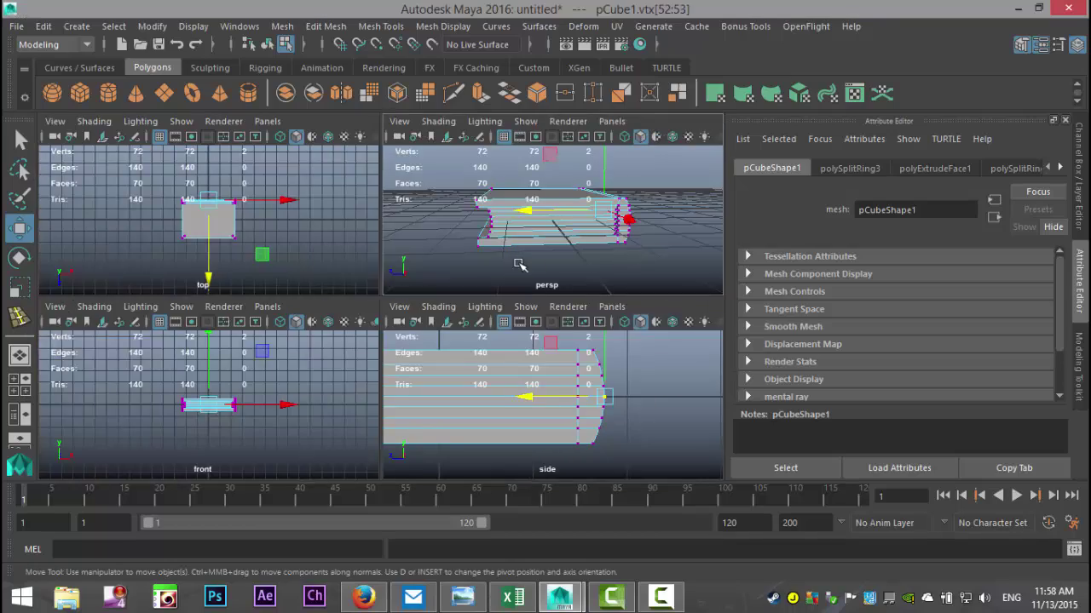
key("space")
left_click(599, 303)
left_click_drag(633, 297, 552, 348, "alt")
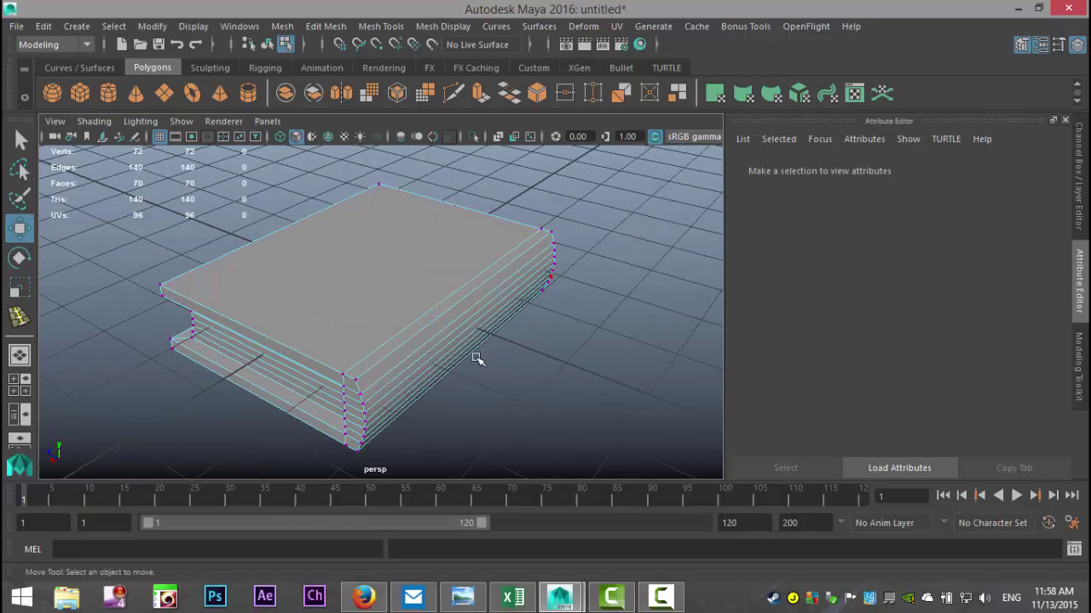
left_click_drag(476, 359, 545, 423, "alt")
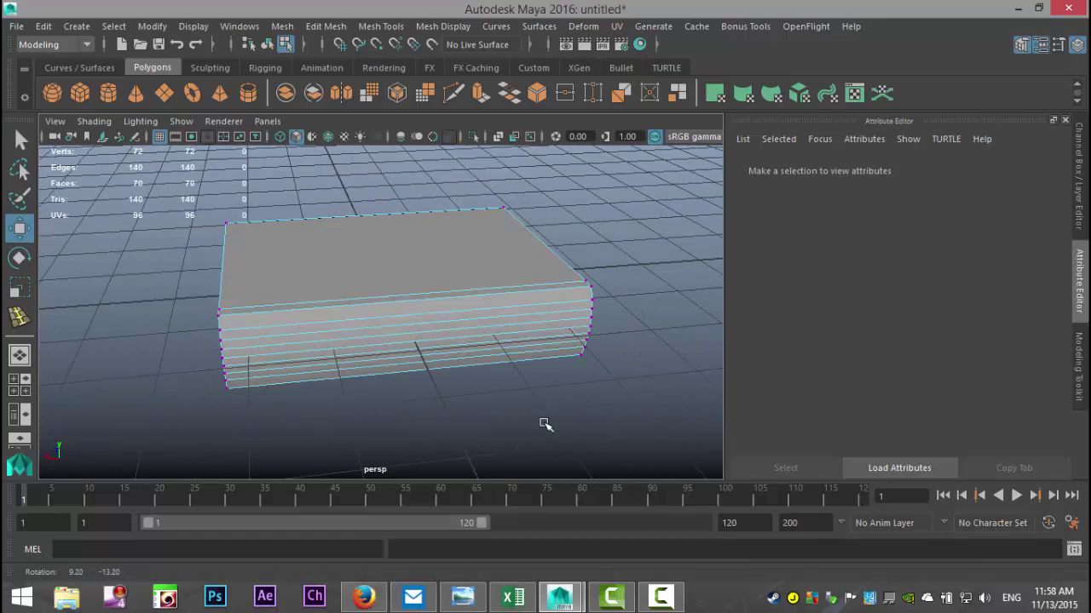
left_click(397, 29)
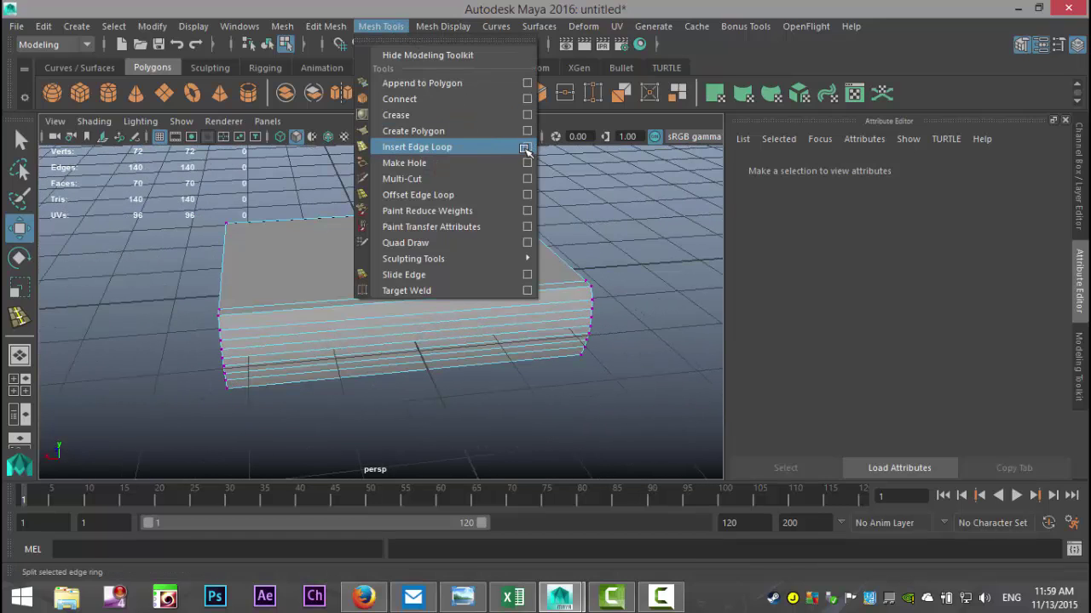
left_click(526, 149)
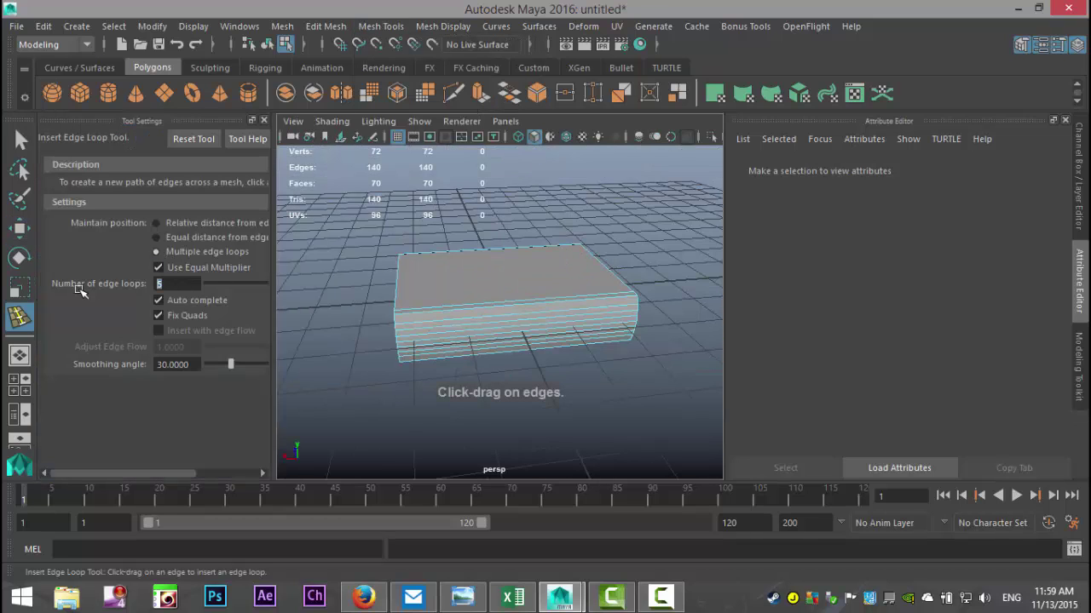
left_click(263, 120)
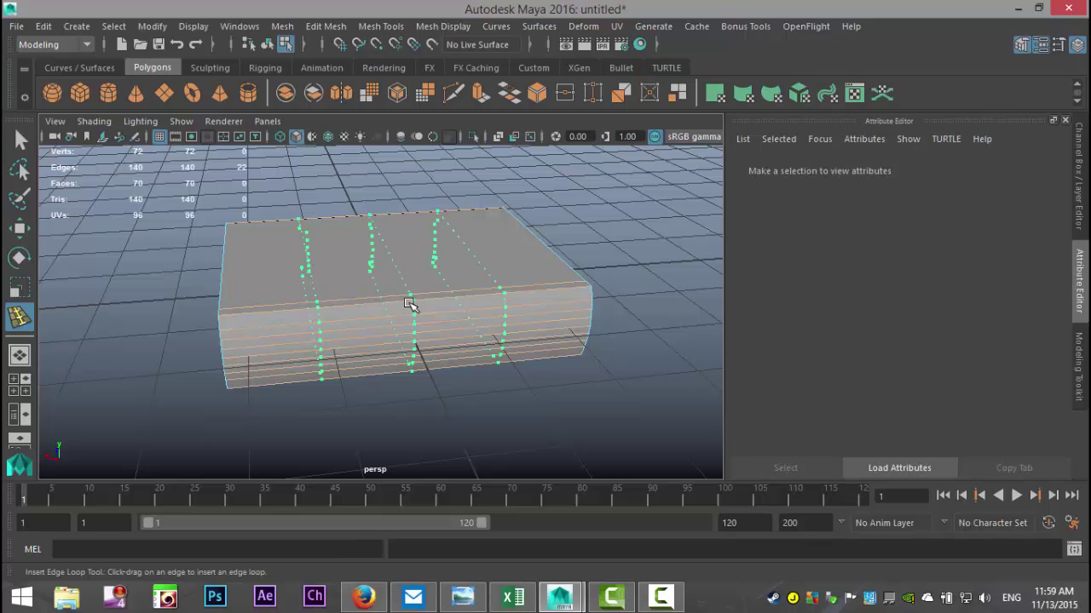
left_click(410, 304)
Scale the three new edge loops apart along the spine's length so the outer two sit near the book's ends
key("r")
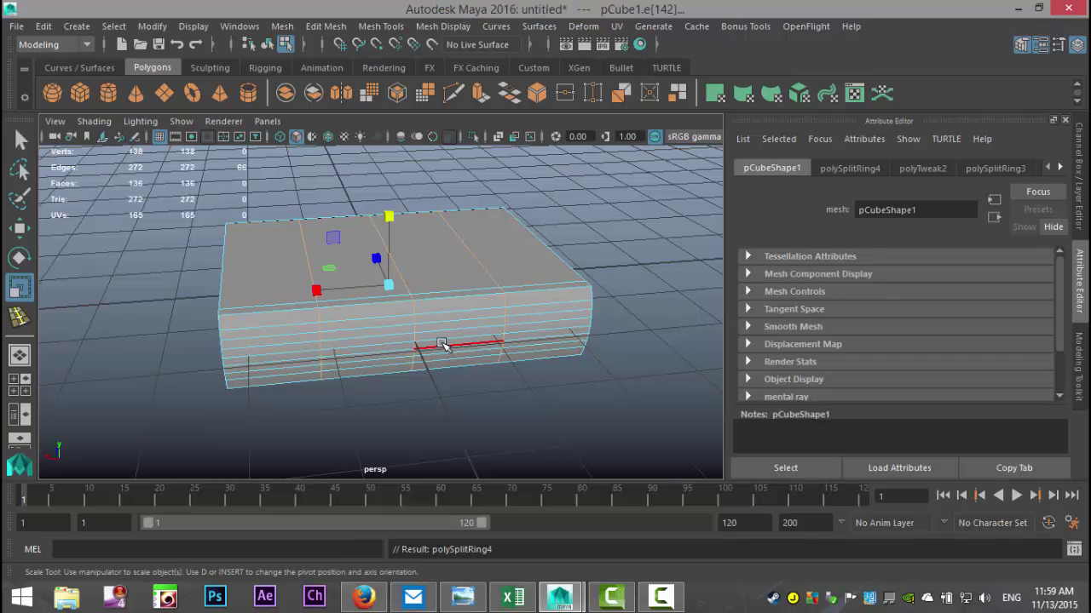
left_click_drag(316, 290, 278, 310)
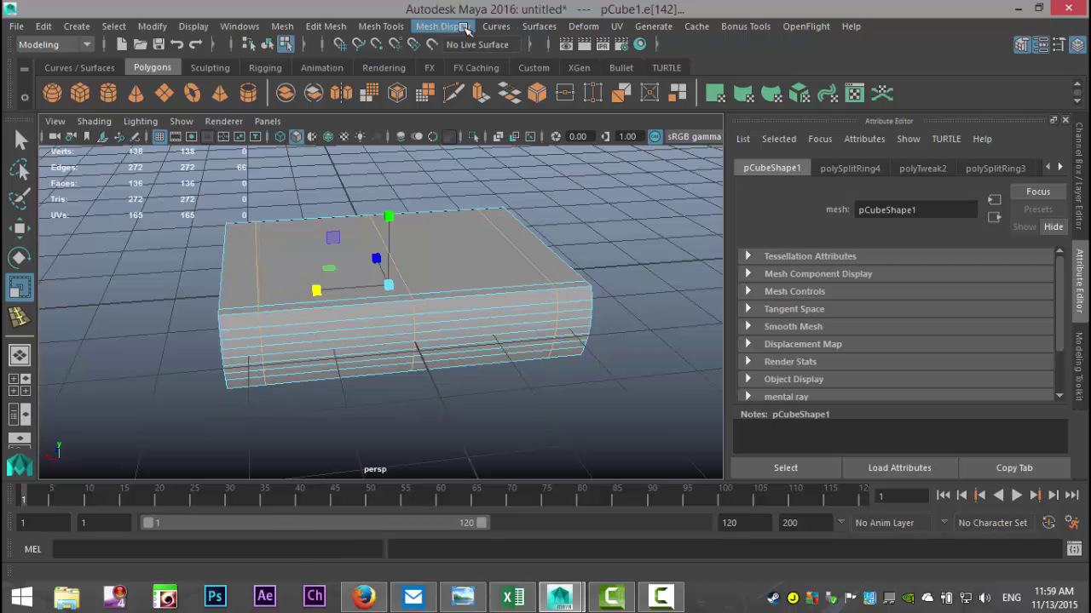
mouse_move(452, 396)
left_mouse_down("alt")
mouse_move(468, 378)
mouse_move(470, 397)
mouse_move(433, 397)
mouse_move(440, 406)
left_mouse_up("alt")
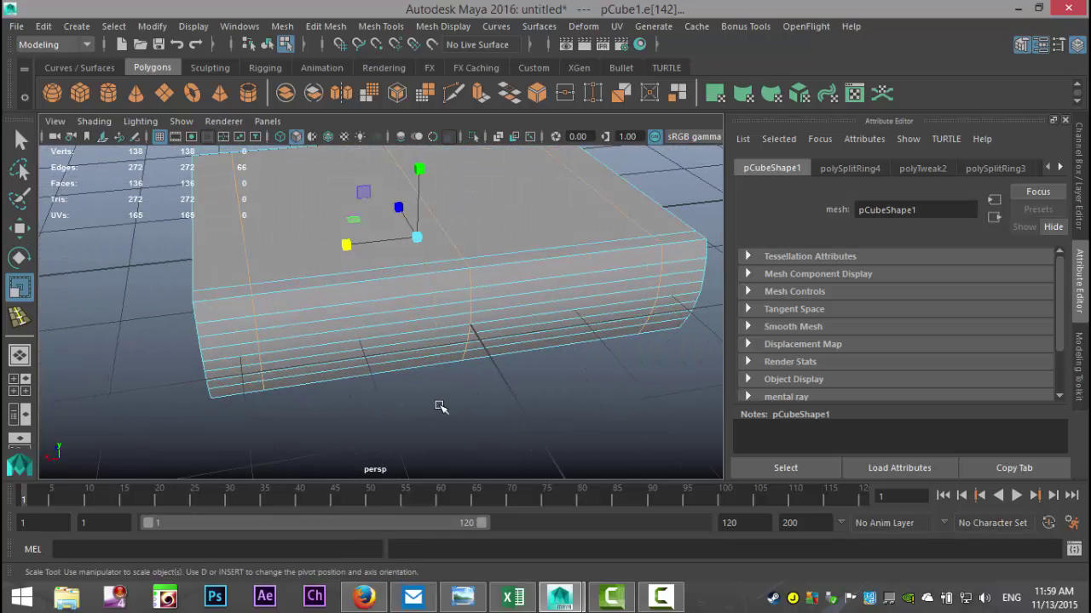
Try to bevel only the spine portions of the three edge loops with a fraction of 0.5
right_click_drag(251, 305, 249, 94)
left_click(256, 314)
left_click_drag(256, 314, 366, 380, "alt")
left_click(441, 247, "shift")
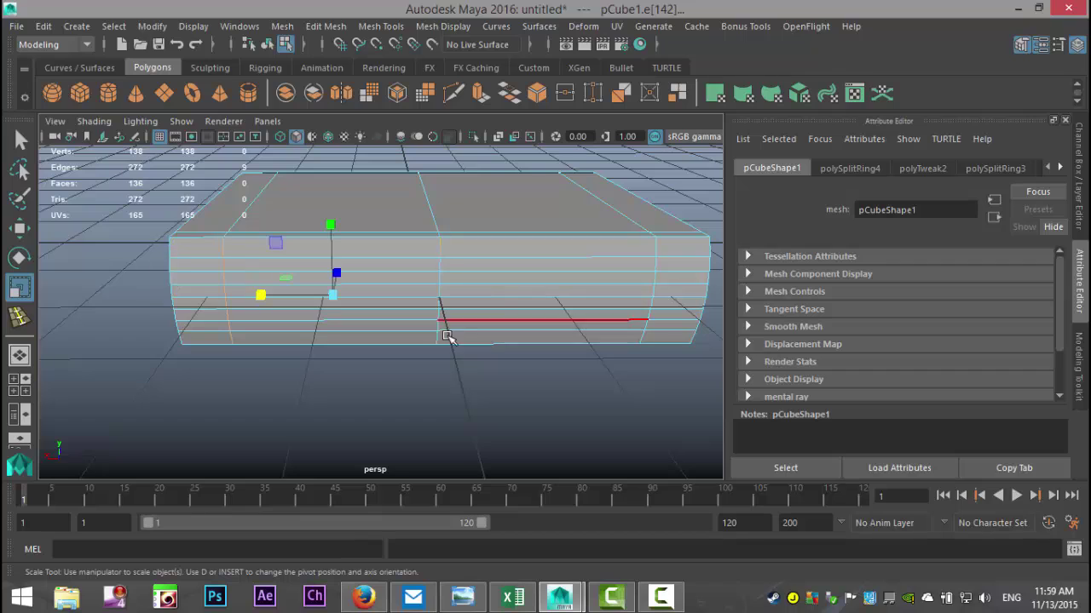
left_click(660, 254, "shift")
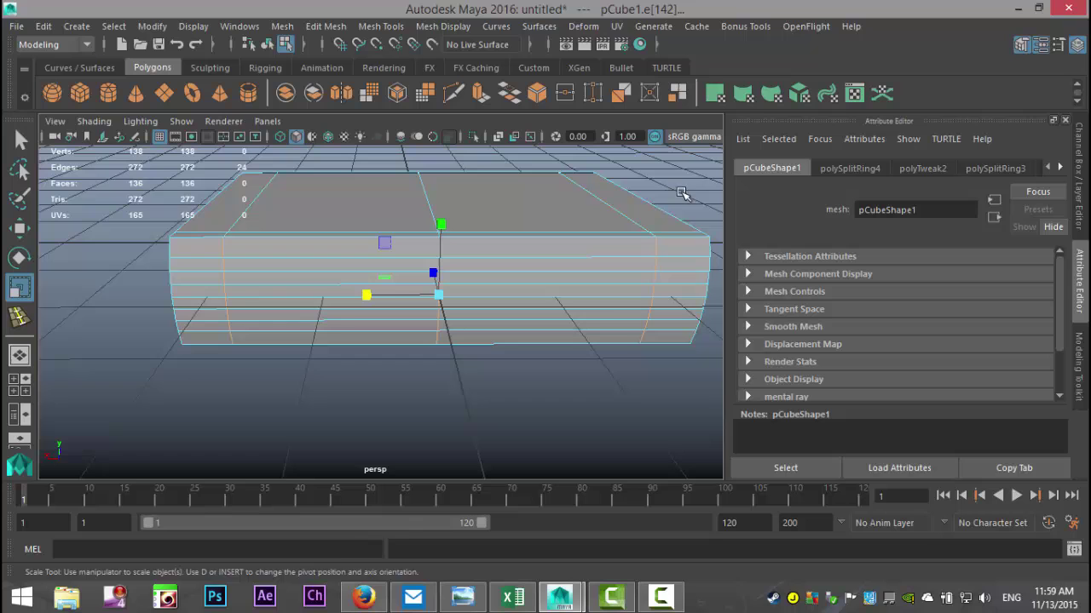
left_click(326, 26)
left_click(358, 83)
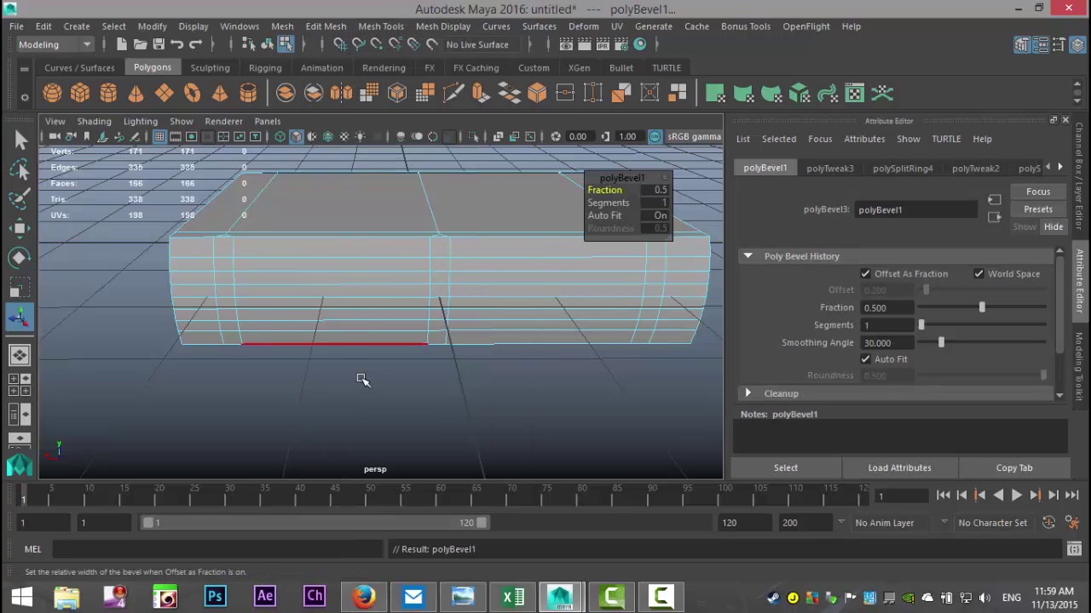
Select all the faces of the three narrow bevelled strips on the spine
left_click_drag(358, 385, 288, 330, "alt")
right_click_drag(284, 314, 282, 177)
double_click(288, 312)
left_click_drag(288, 312, 385, 346, "alt")
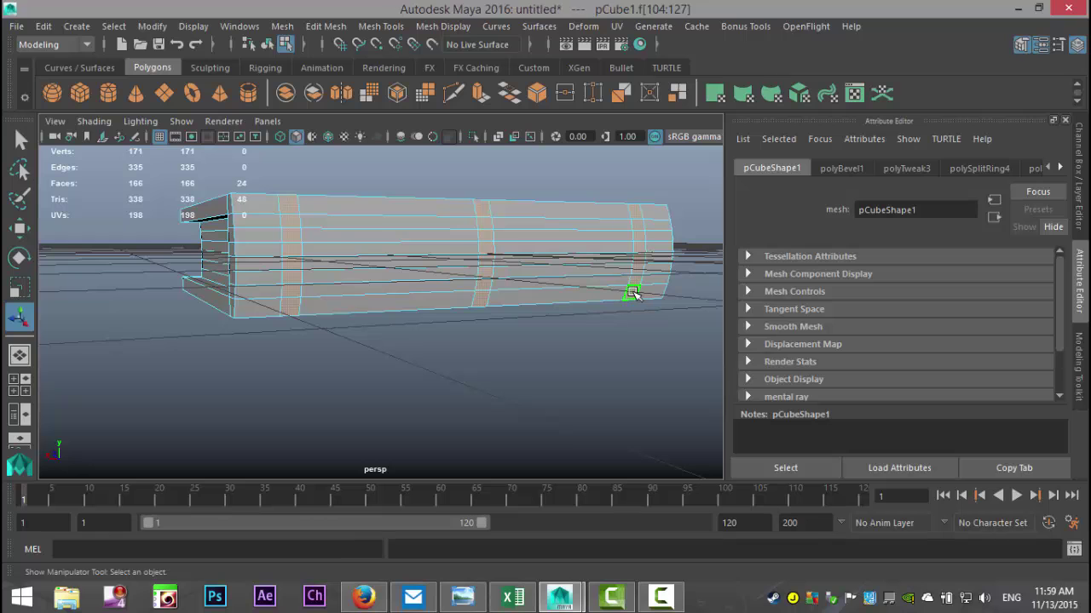
left_click_drag(572, 335, 491, 379, "alt")
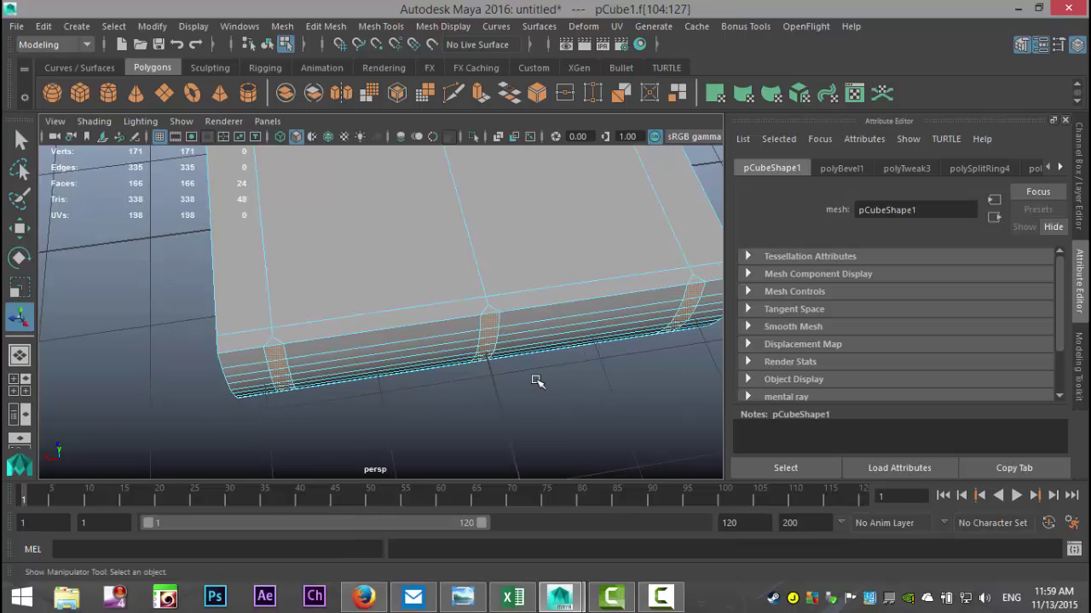
scroll(546, 368, "up", 3)
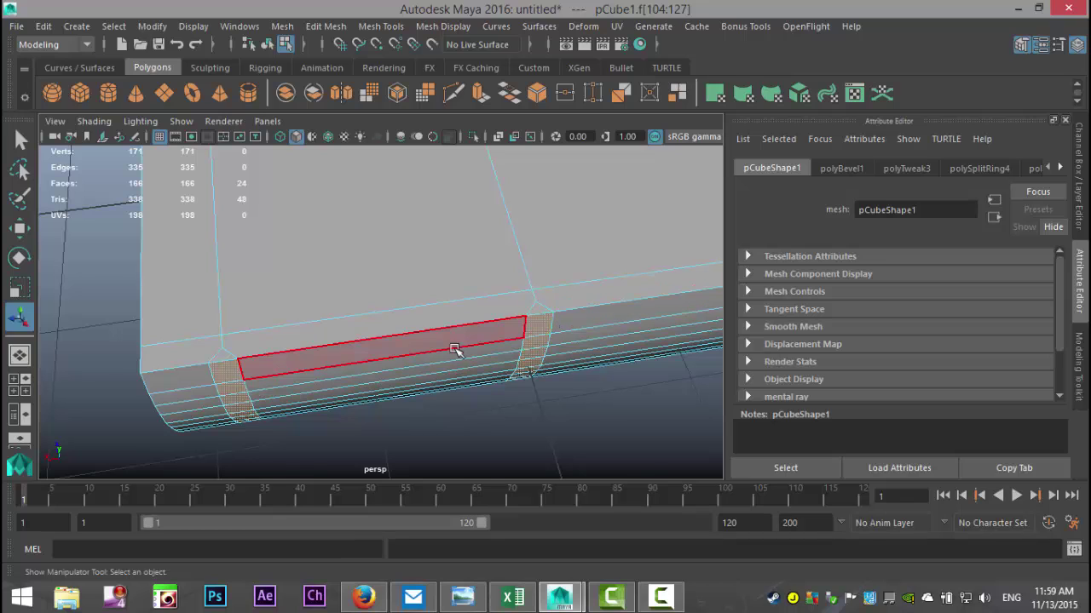
Undo the strip face selection and the spine-only bevel
key("ctrl+z")
key("ctrl+z")
key("ctrl+z")
key("ctrl+z")
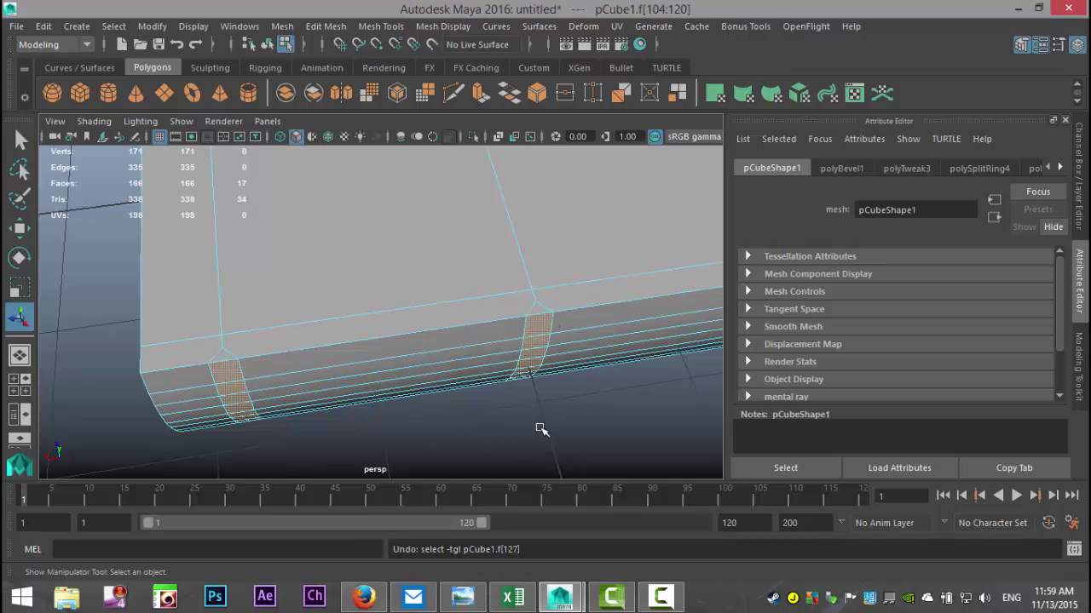
key("ctrl+z")
key("ctrl+z")
key("ctrl+z")
key("ctrl+z")
key("ctrl+z")
key("ctrl+z")
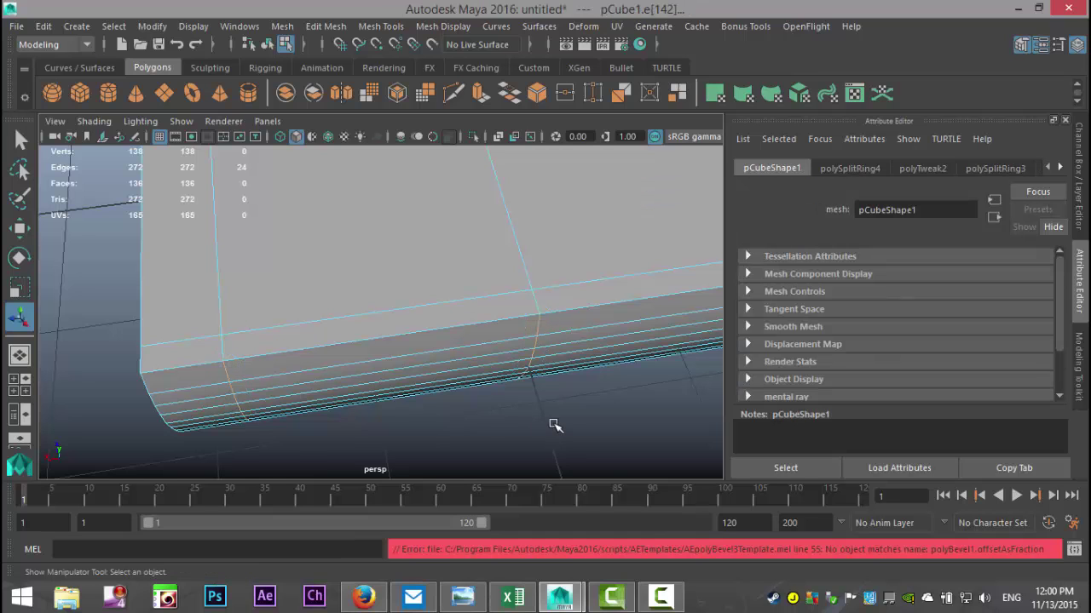
Select the three complete edge loops around the covers and spine and bevel them with a fraction of 0.5 and one segment
scroll(555, 425, "down", 5)
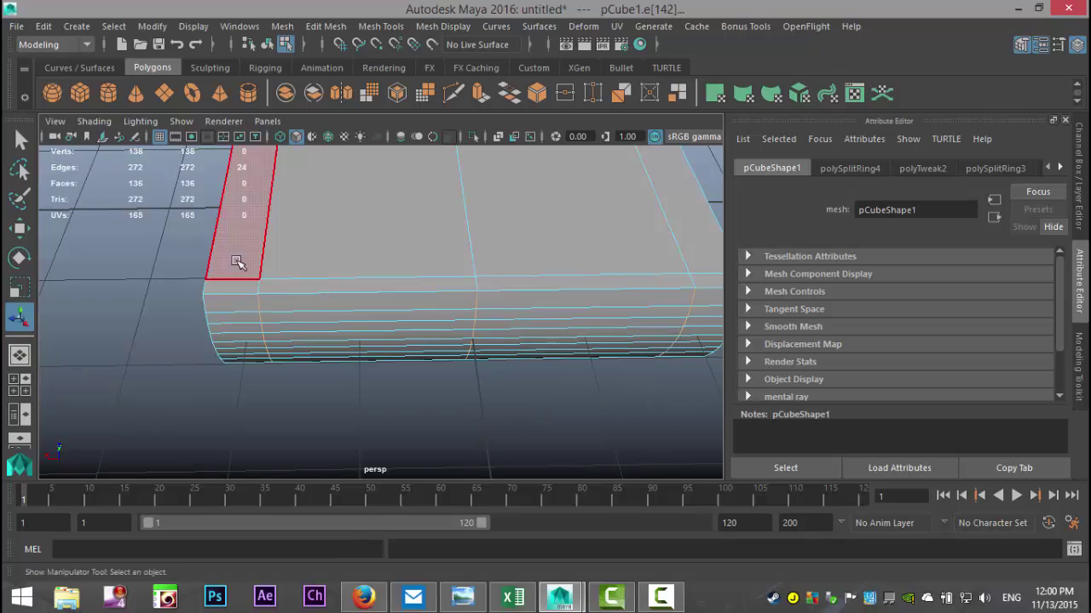
right_click_drag(265, 264, 266, 218)
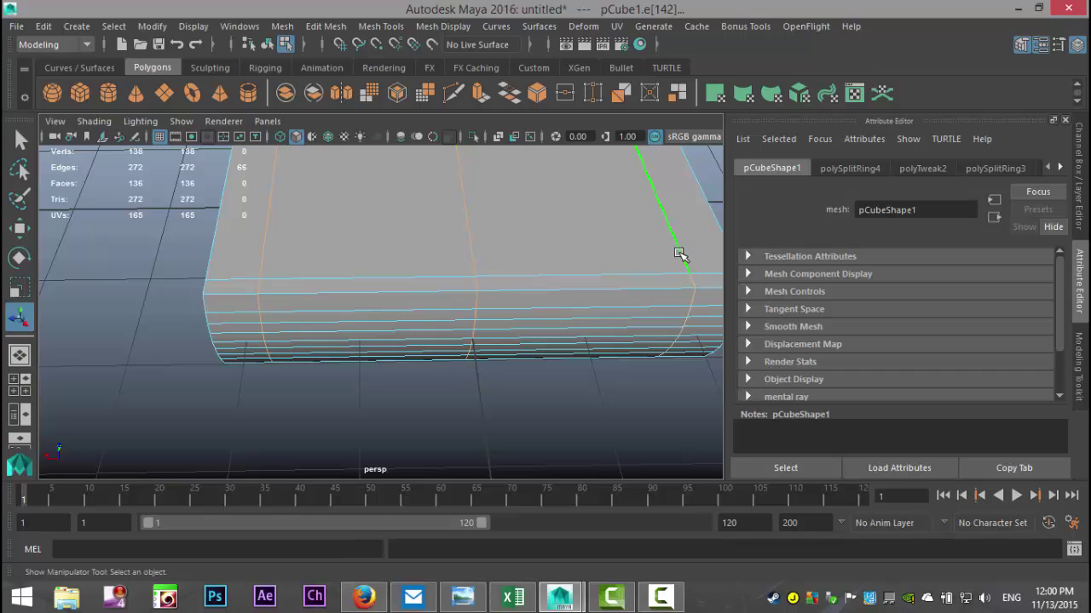
left_click(329, 26)
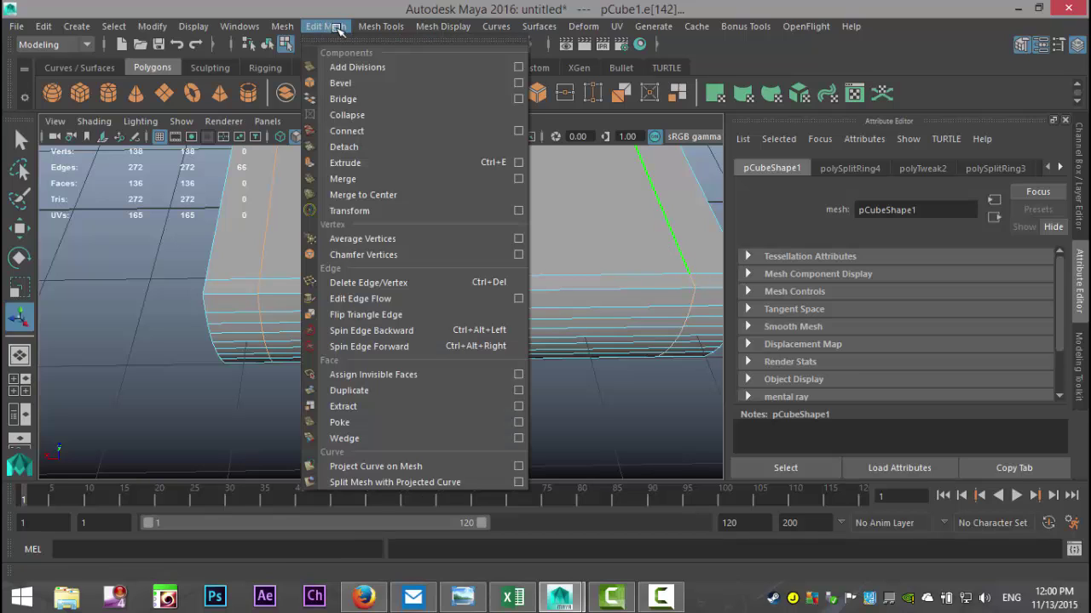
left_click(364, 85)
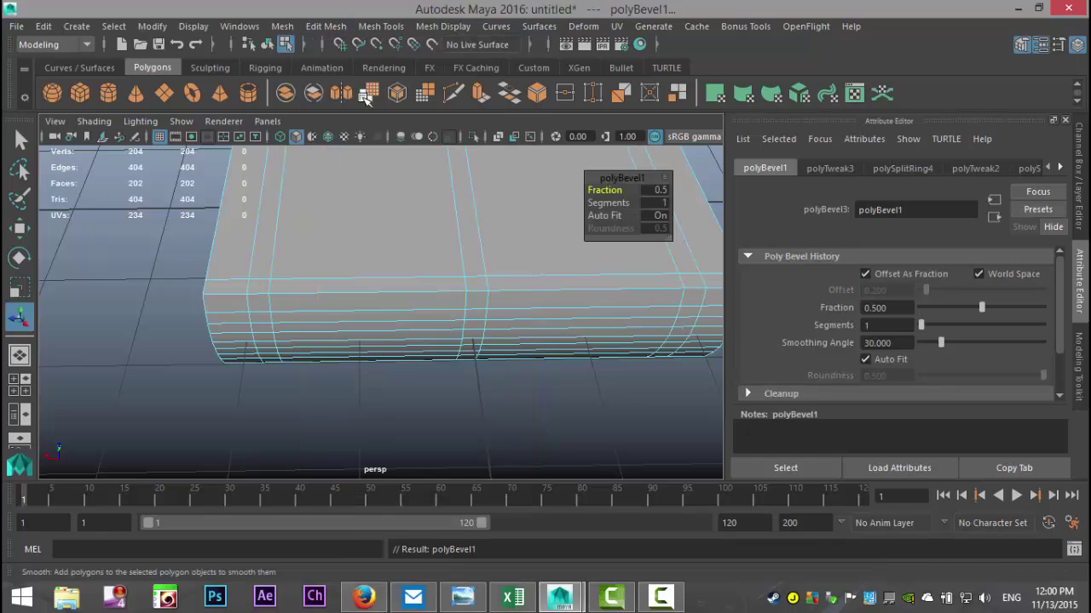
scroll(355, 243, "down", 5)
left_click_drag(238, 362, 284, 337, "alt")
scroll(253, 363, "up", 3)
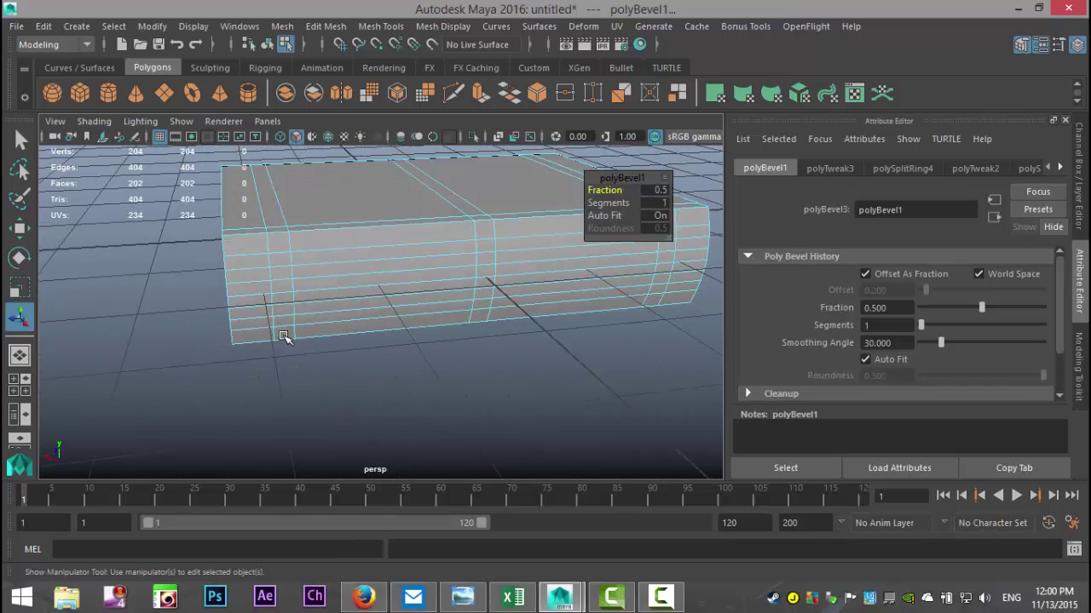
Select all the faces of the three narrow strips on the spine, leaving out the covers
right_click_drag(280, 240, 277, 180)
left_click(280, 244)
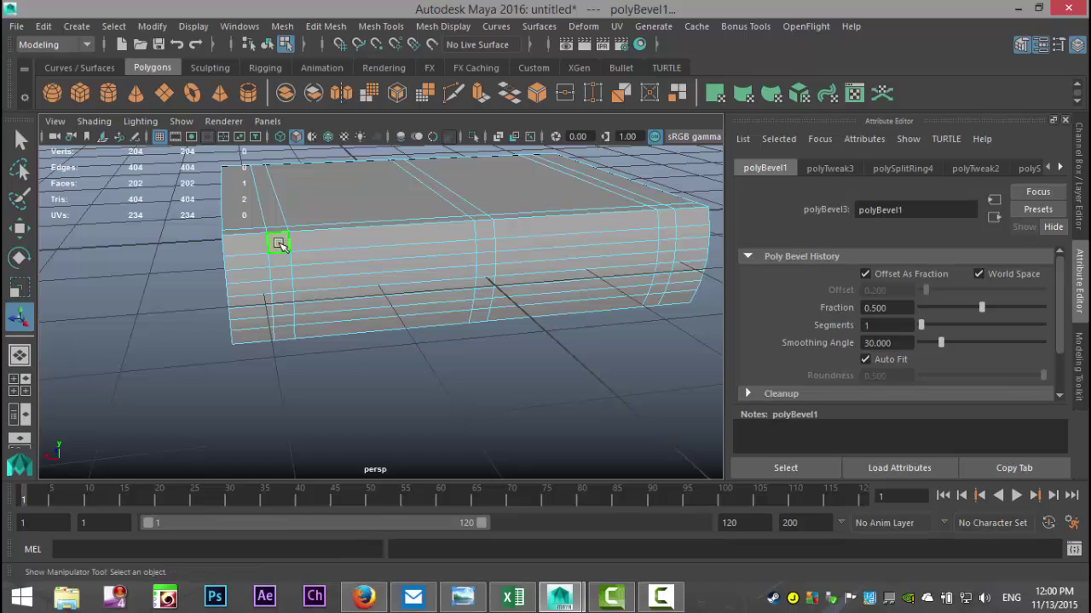
double_click(285, 338, "shift")
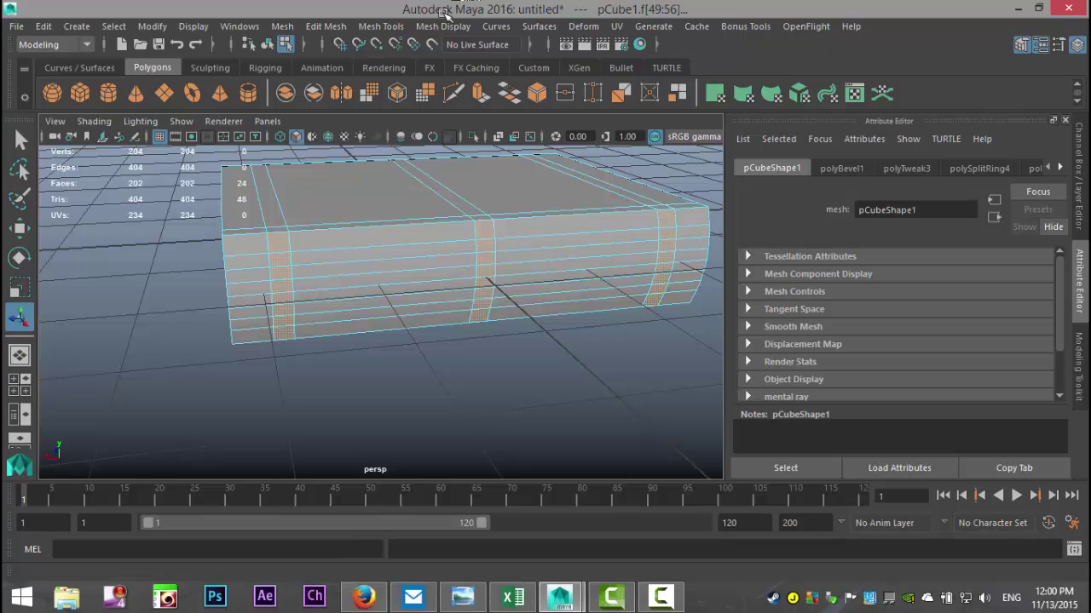
Extrude the selected spine strip faces outward, trying a thickness of 0.15 and settling on 0.05, and clear the selection
left_click(326, 26)
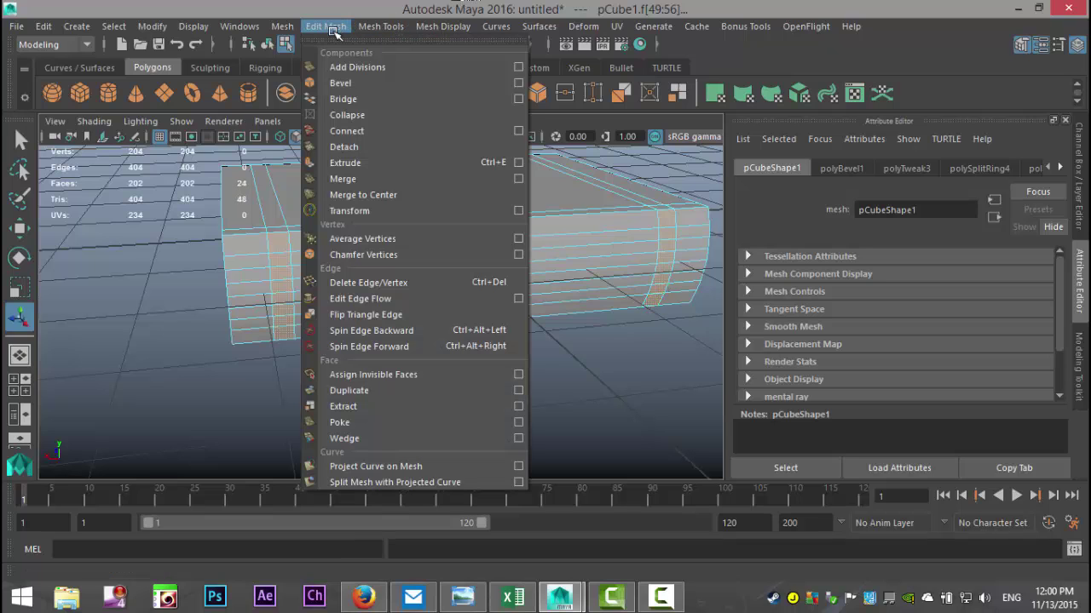
left_click(379, 163)
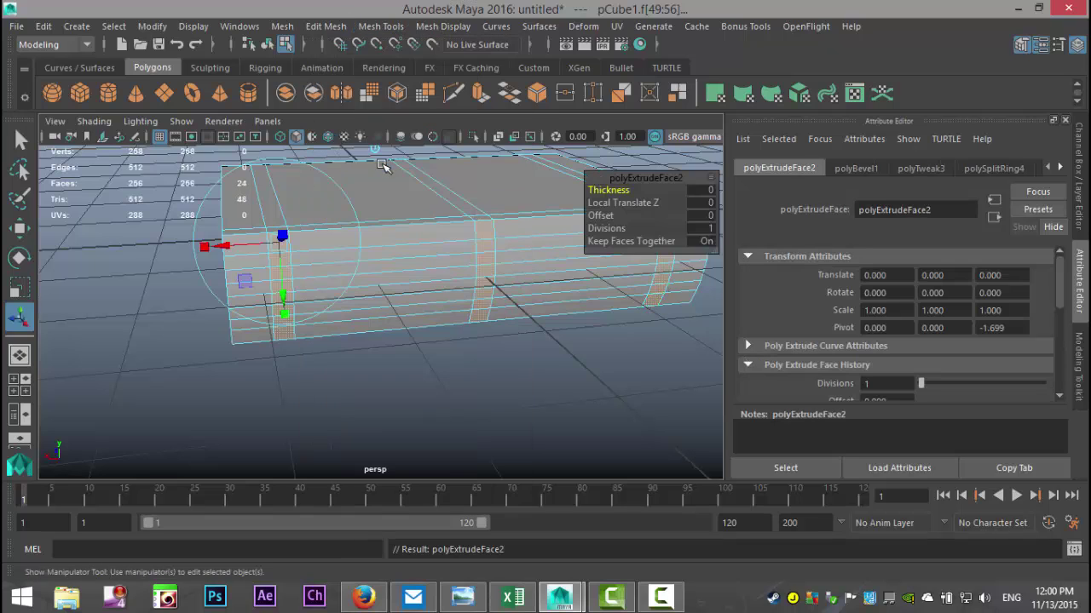
left_click(700, 189)
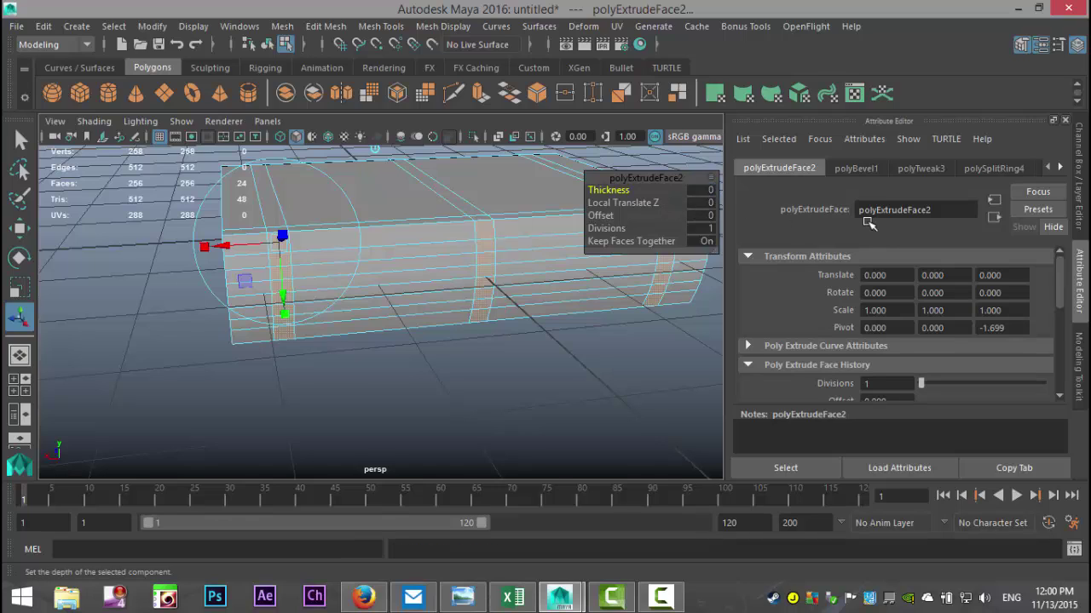
type("0.15")
key("Return")
left_click_drag(650, 300, 562, 366, "alt")
left_click(700, 190)
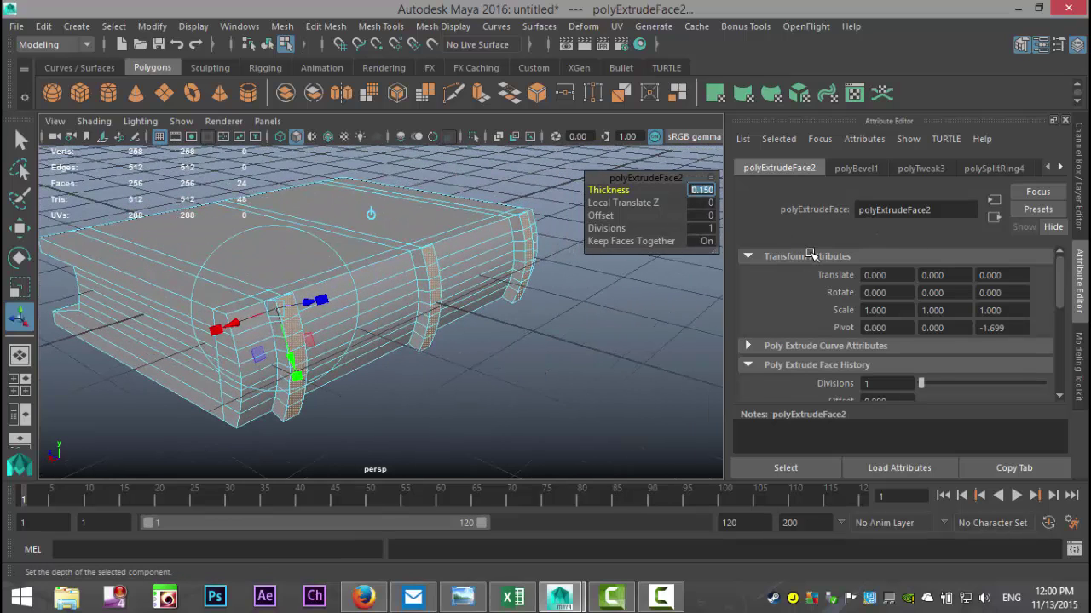
key("Return")
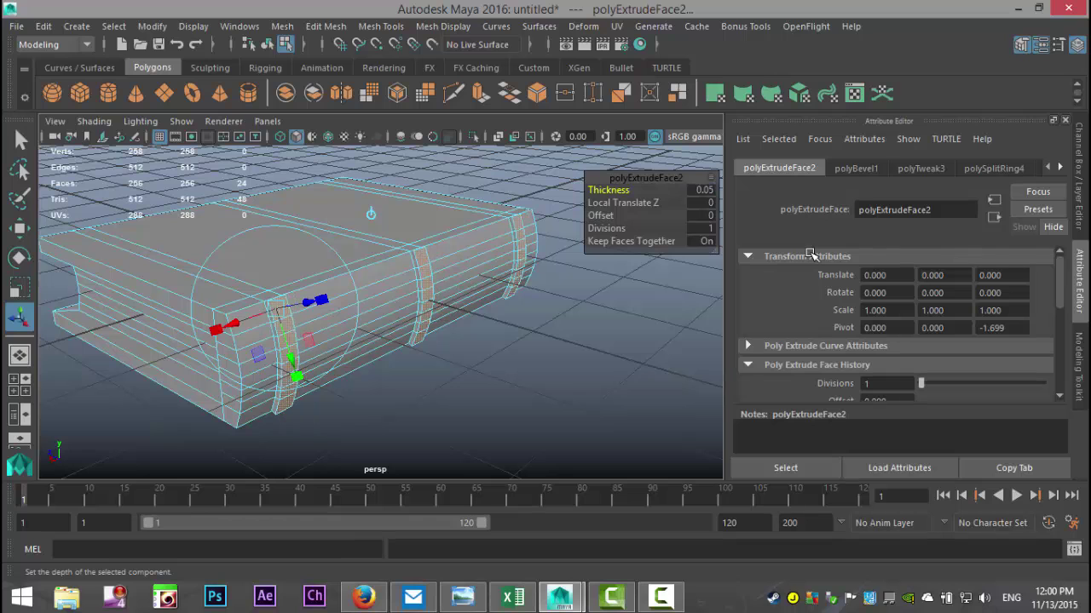
left_click(563, 385)
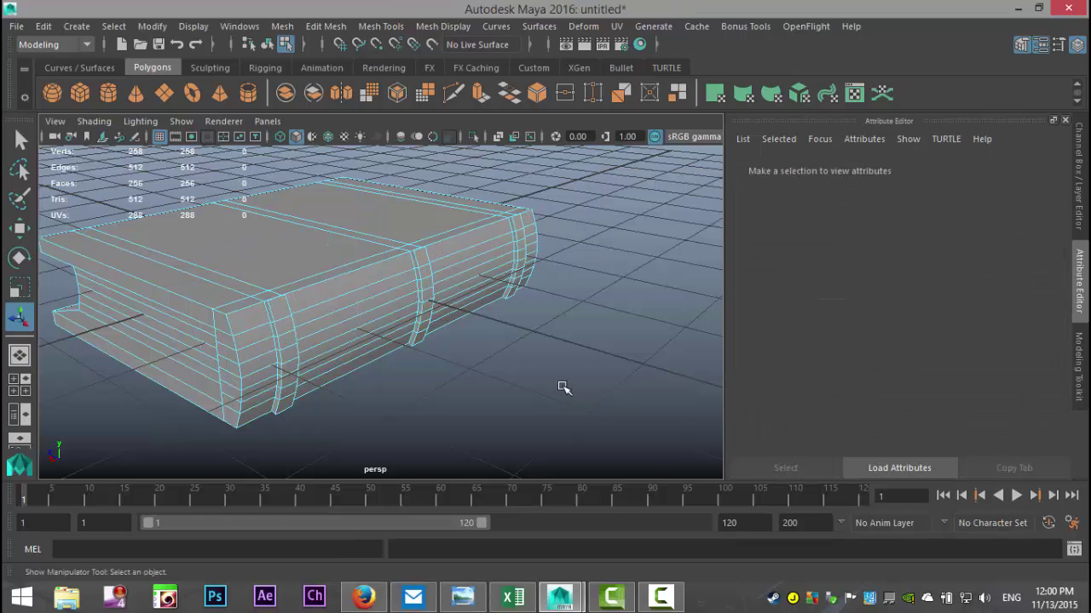
Select the whole book as an object and apply an automatic UV projection to it
scroll(559, 385, "up", 5)
scroll(557, 384, "down", 8)
scroll(554, 388, "up", 3)
left_click_drag(526, 402, 599, 420, "alt")
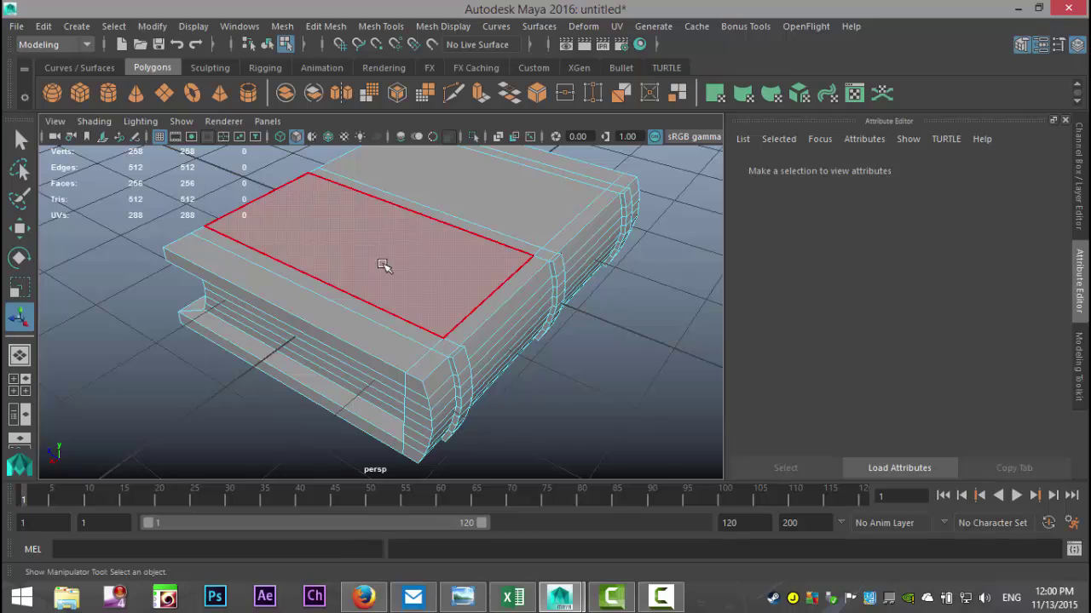
left_click_drag(382, 267, 536, 316, "alt")
right_click_drag(453, 247, 508, 144)
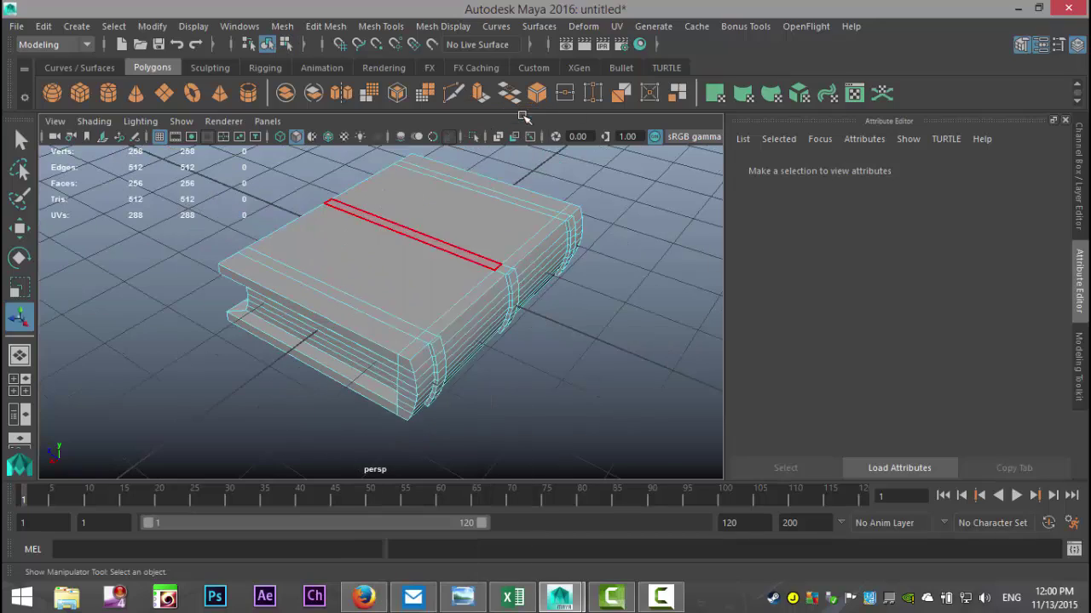
left_click(500, 224)
left_click_drag(591, 333, 606, 372, "alt")
scroll(606, 335, "down", 3)
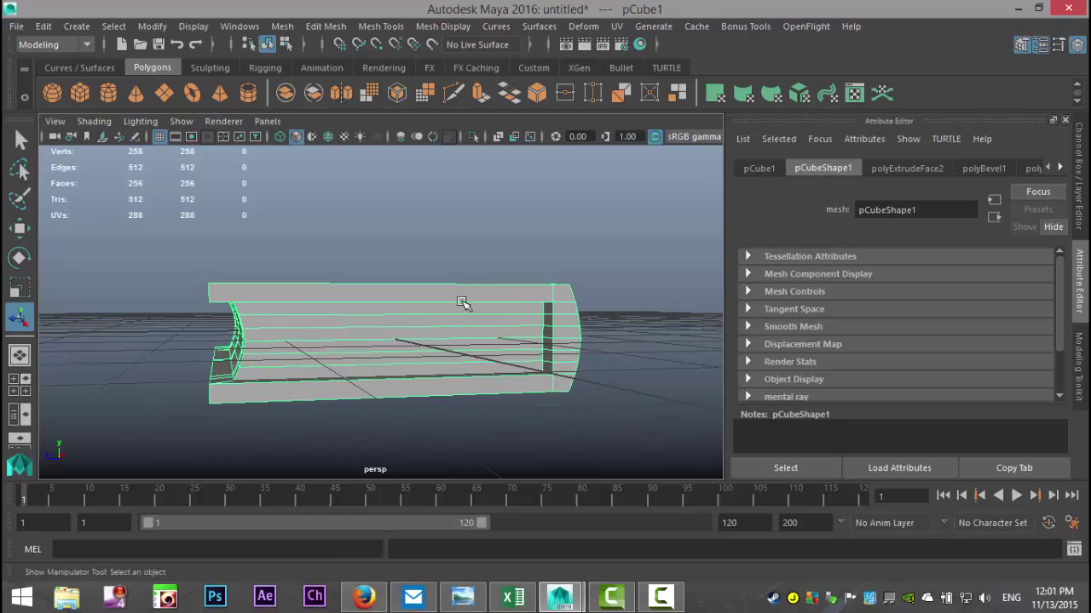
left_click(616, 25)
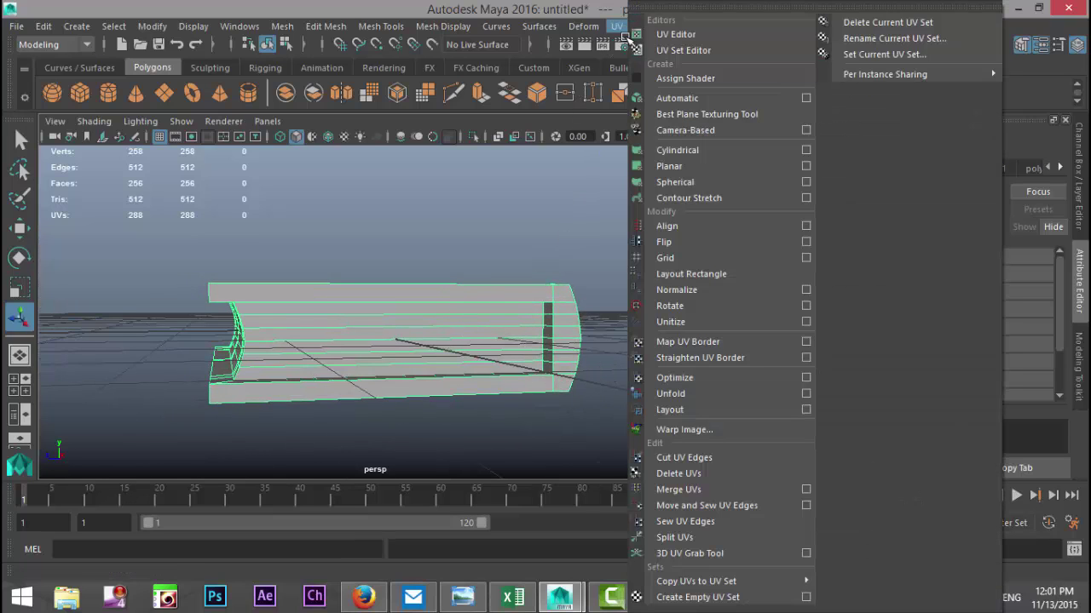
left_click(673, 98)
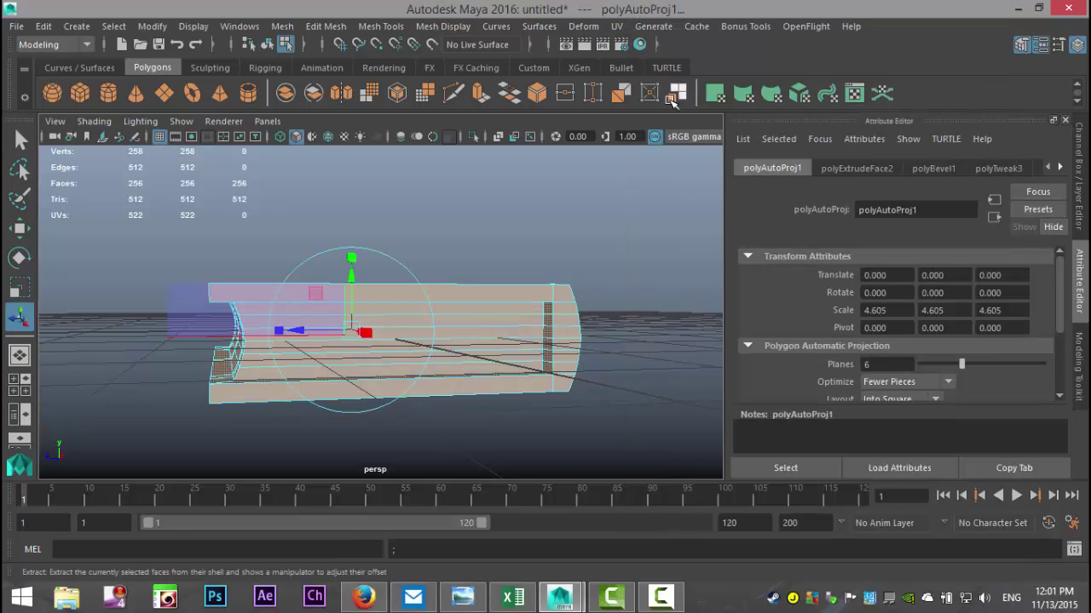
Open the UV Editor and turn on shaded UV display for the book's layout
left_click(616, 25)
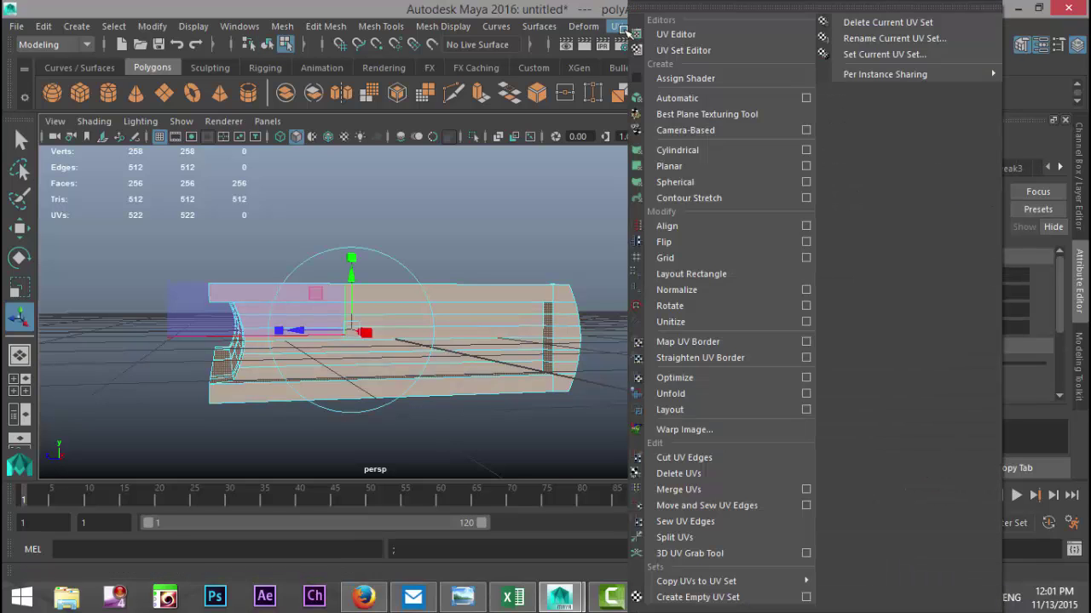
left_click(687, 36)
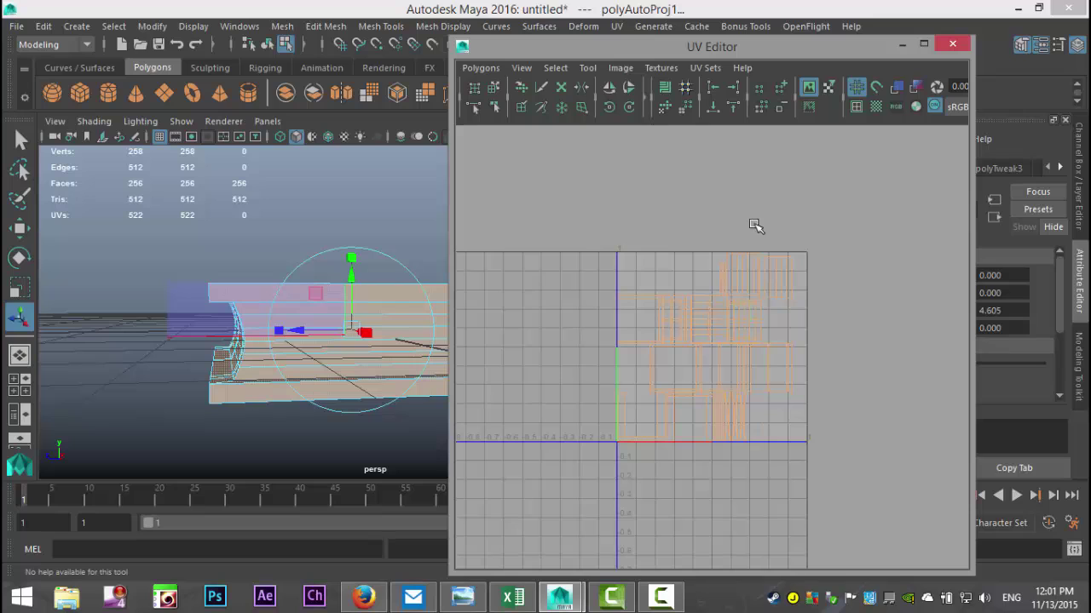
left_click(524, 68)
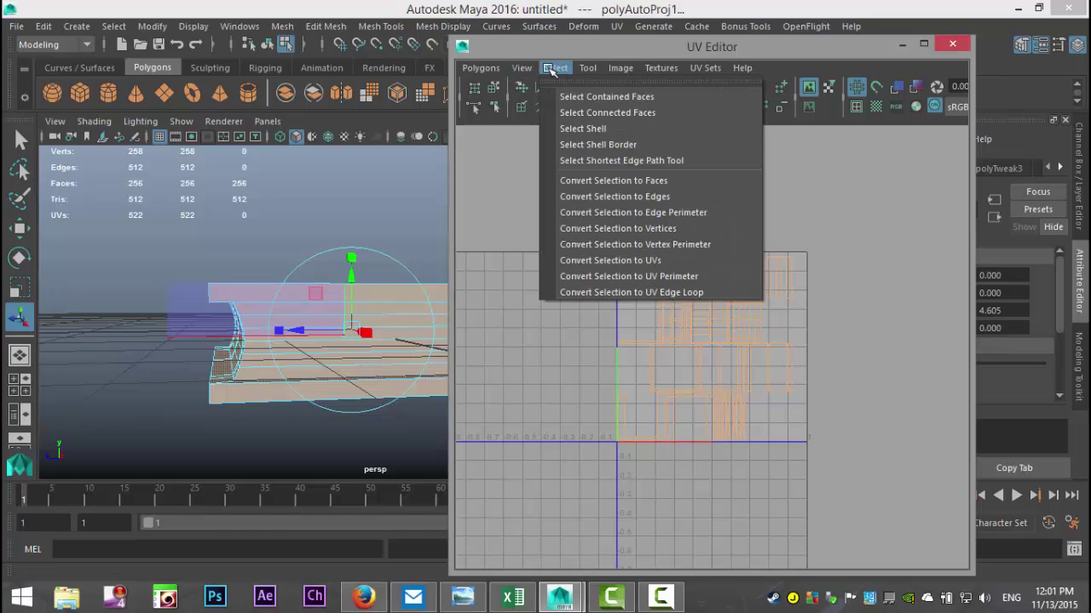
mouse_move(626, 70)
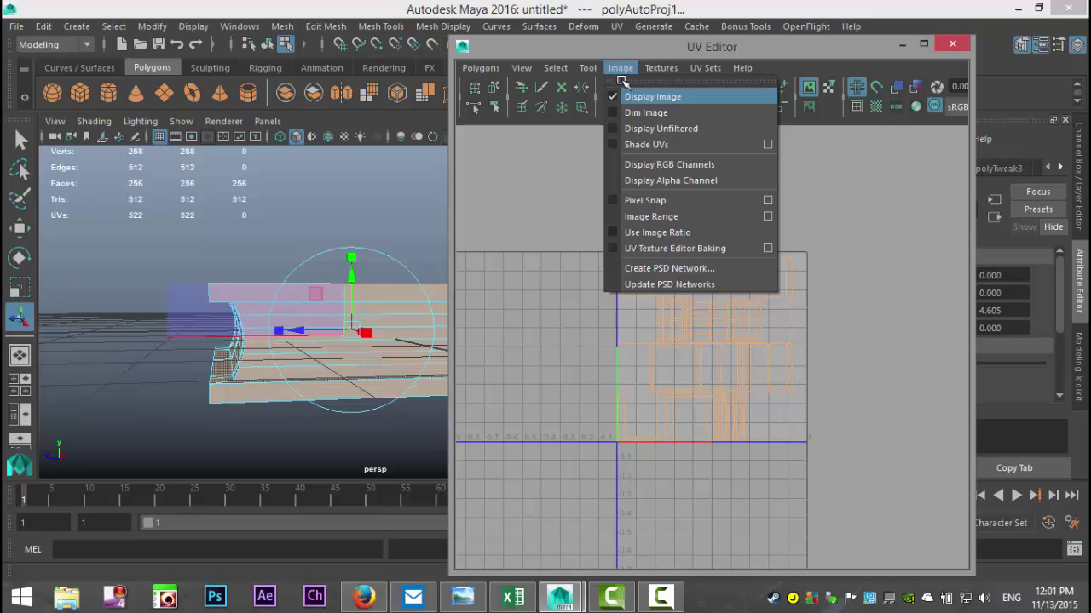
left_click(612, 144)
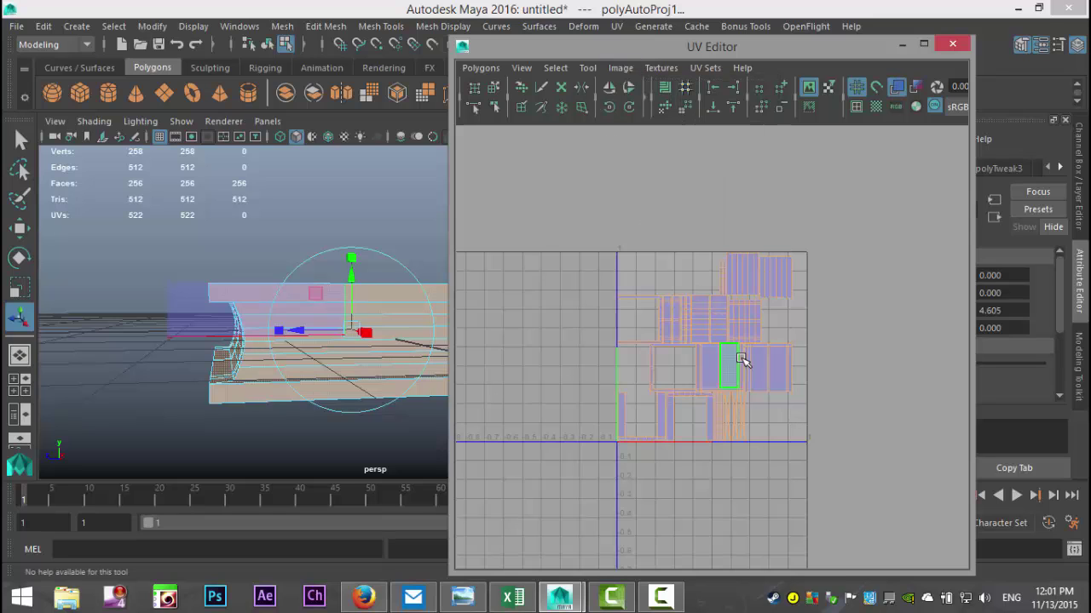
scroll(715, 349, "up", 4)
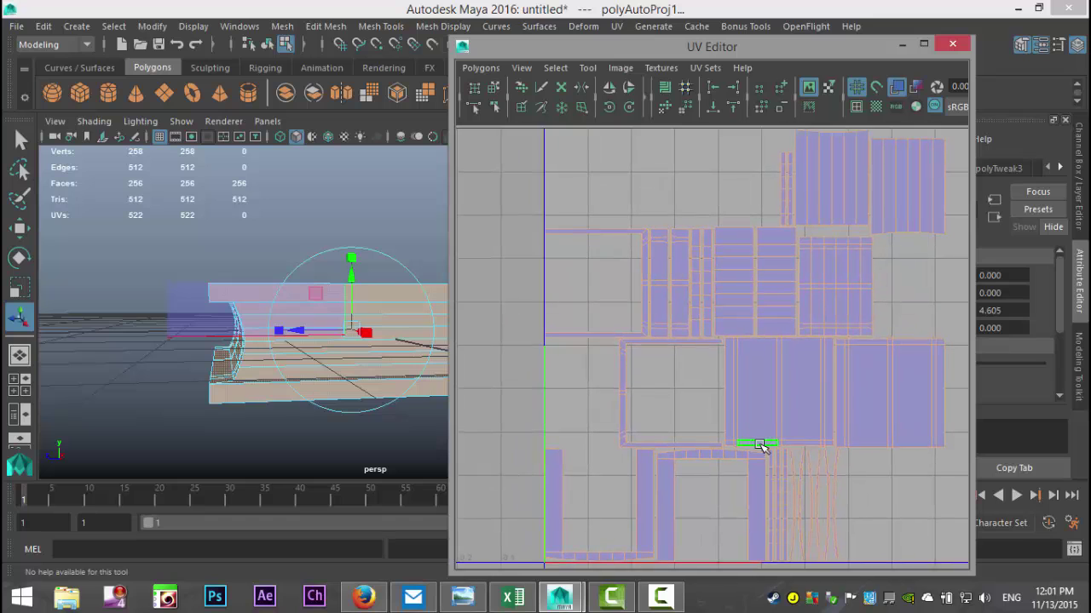
Select the UV shell of one long side of the page block and move it into the empty area outside the UV square
left_click_drag(318, 250, 267, 303, "alt")
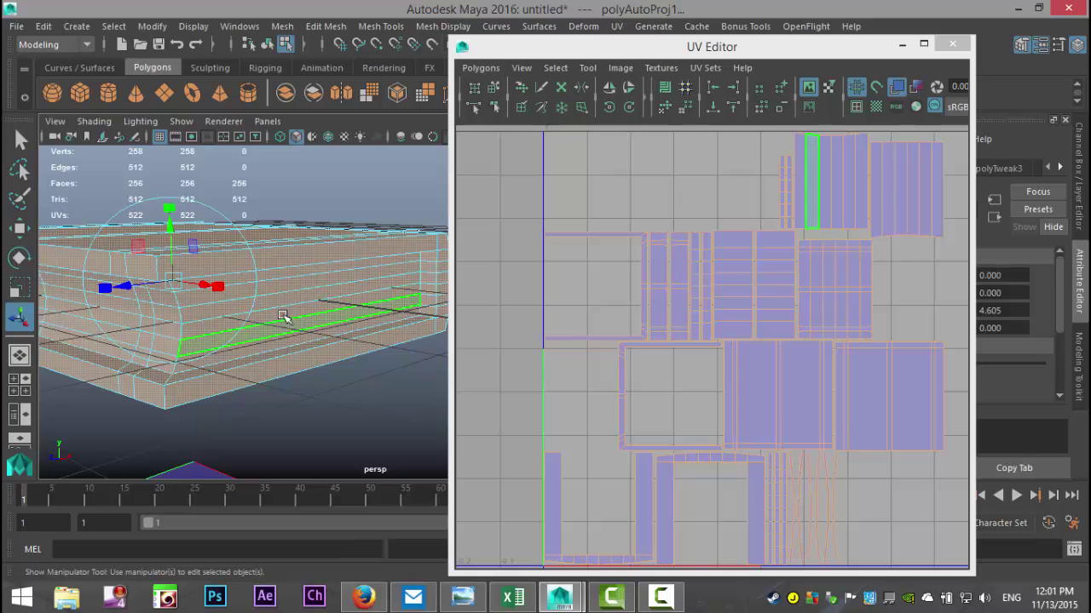
right_click_drag(844, 185, 779, 158)
left_click(830, 185)
middle_click_drag(769, 236, 847, 236, "alt")
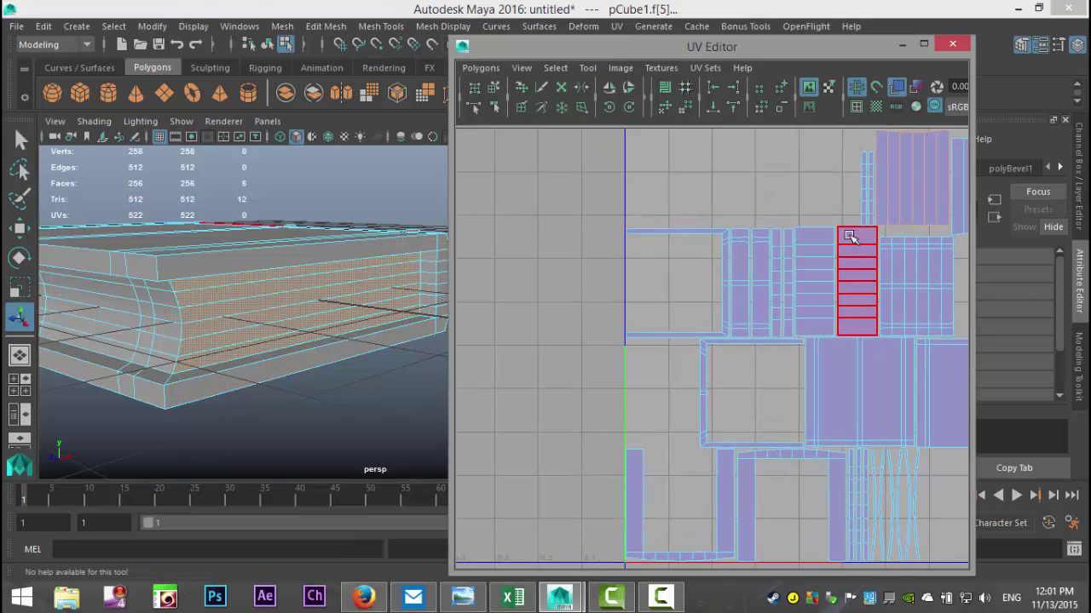
key("w")
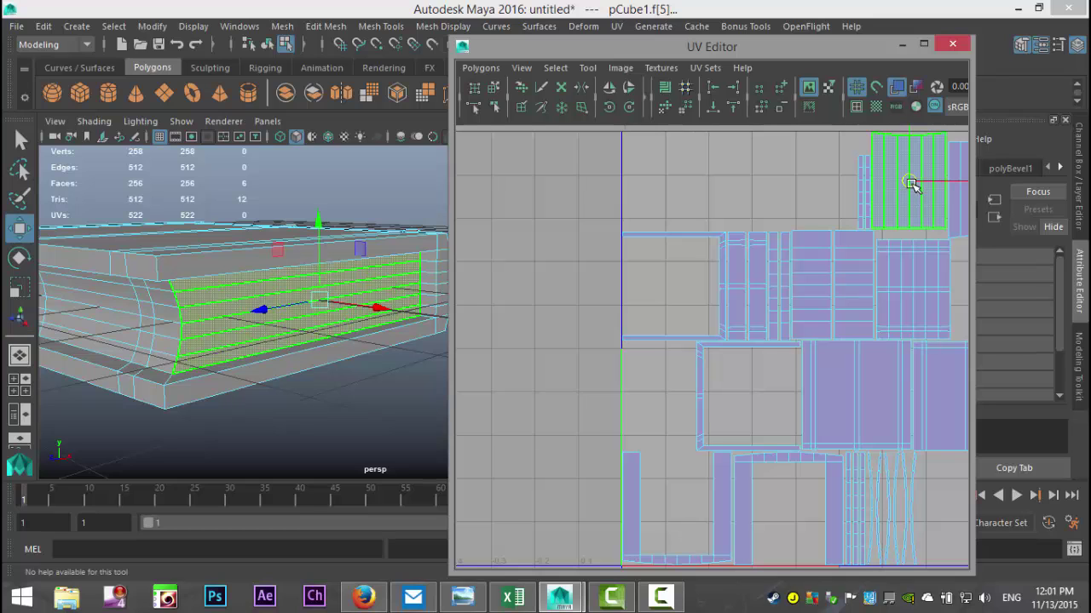
left_click_drag(907, 181, 542, 300)
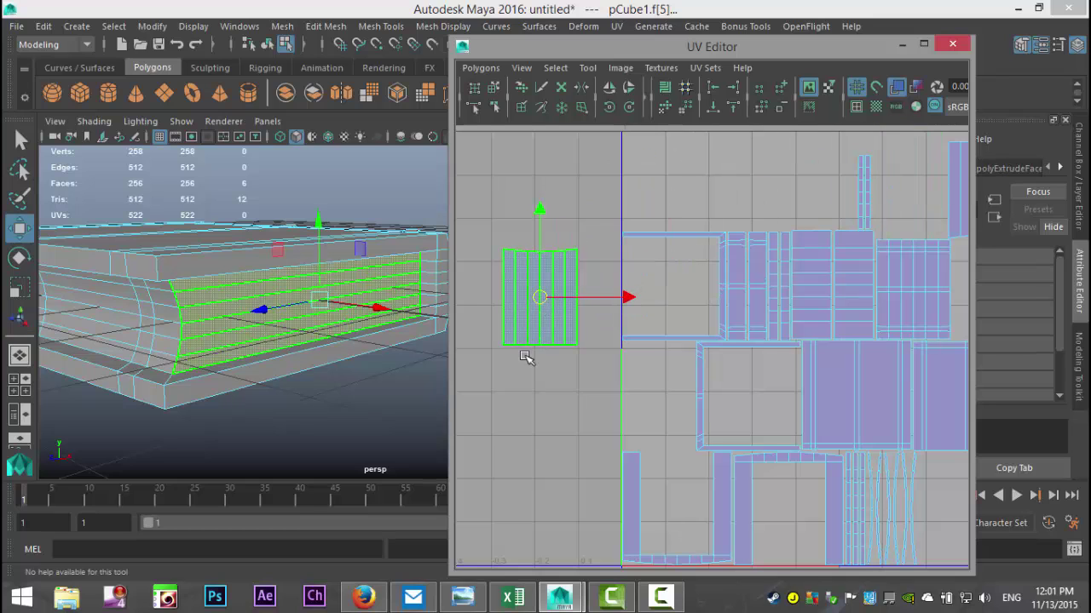
Select the six upper border edges of the isolated page shell and join it to its neighbouring shell with Move and Sew UV Edges
right_click(524, 257)
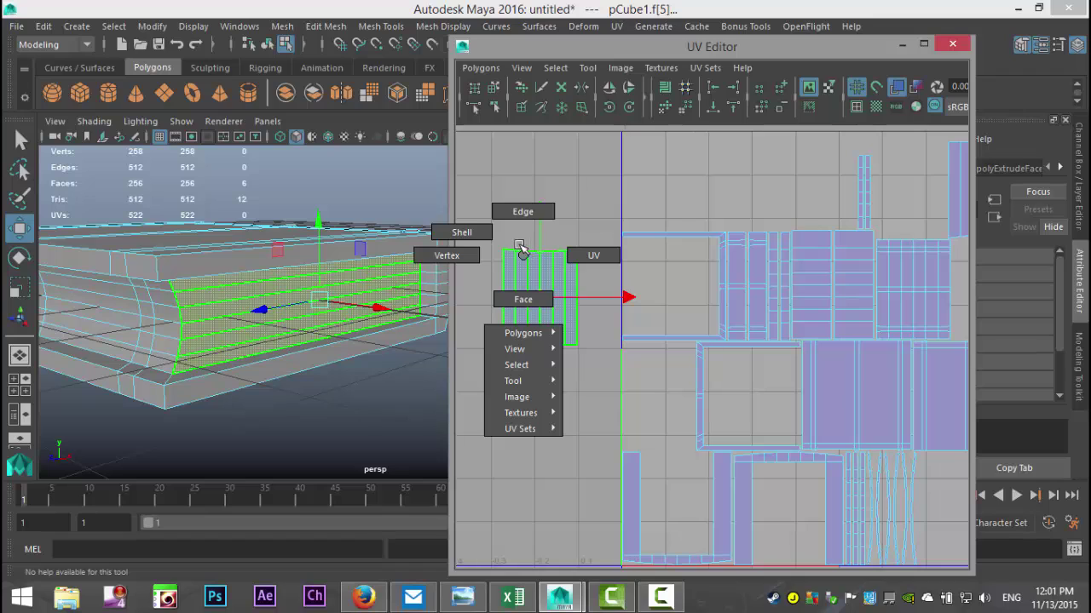
left_click(486, 234)
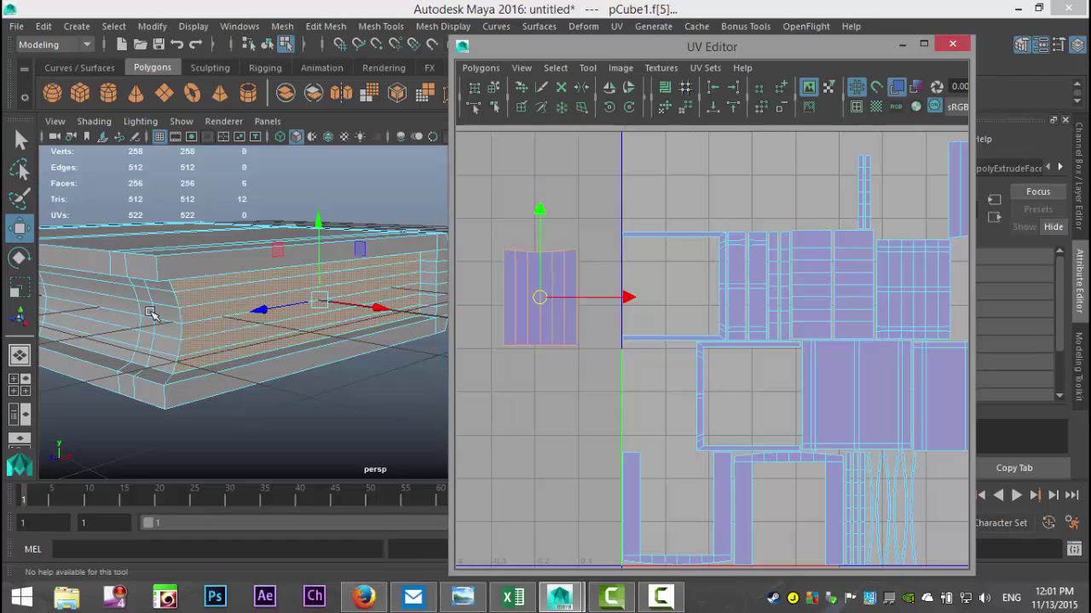
left_click(512, 252)
left_click(520, 253, "shift")
left_click(535, 253, "shift")
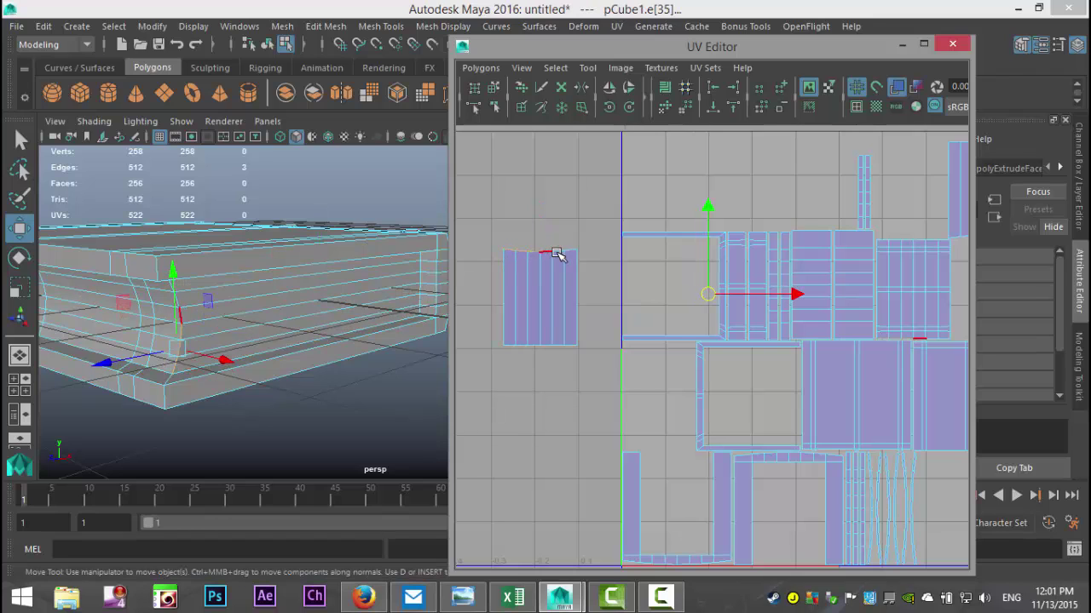
left_click(556, 253, "shift")
left_click(576, 254, "shift")
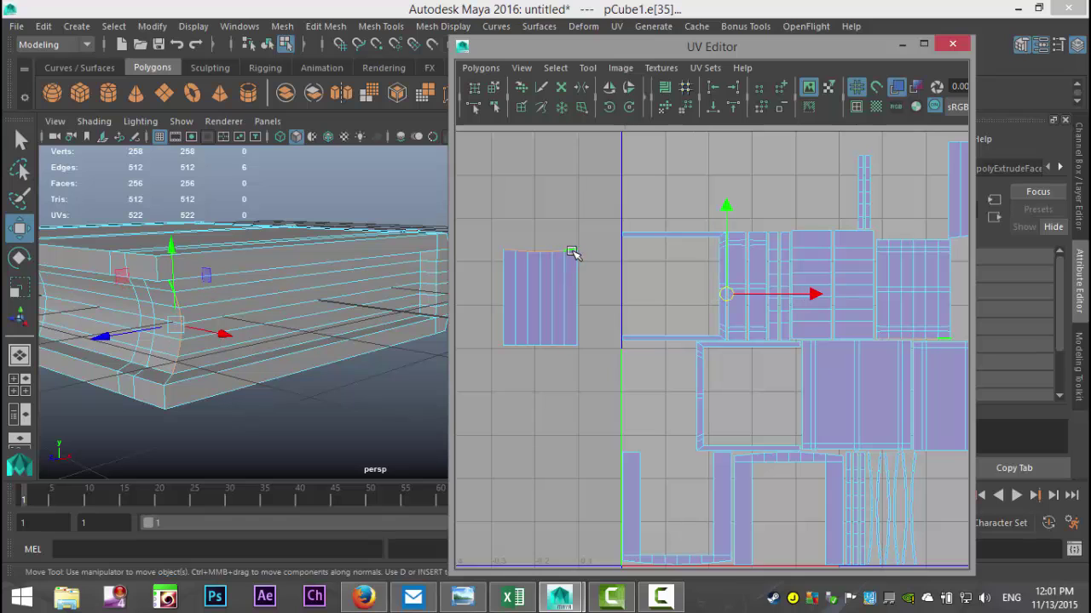
left_click(481, 67)
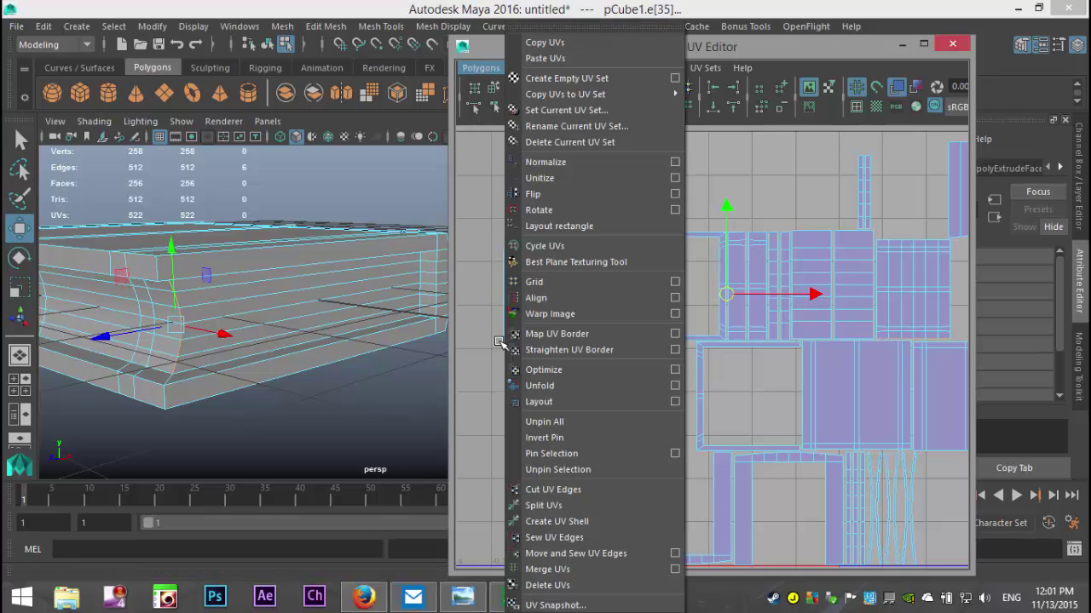
left_click(556, 554)
scroll(654, 488, "down", 3)
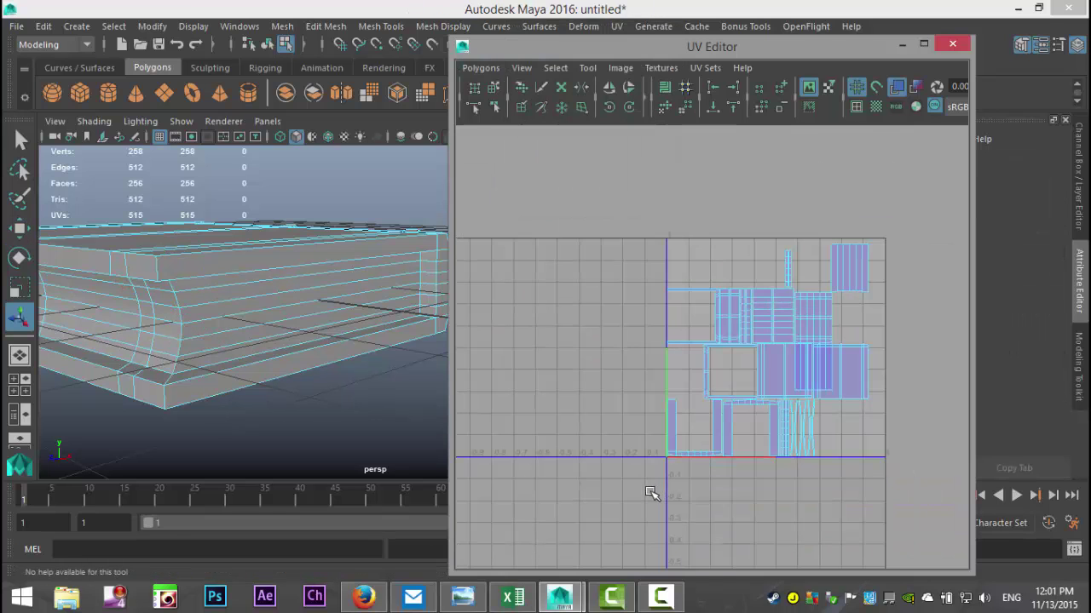
Select the joined page-block UV shell and move it into the empty area beside the UV square, clear of the cover shells
right_click_drag(322, 295, 327, 181)
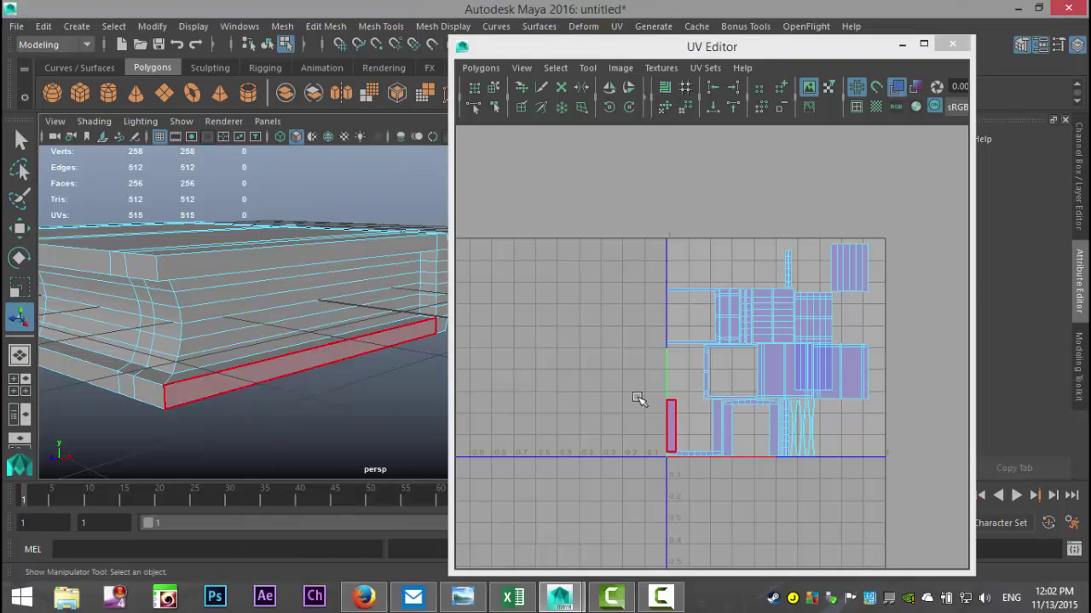
right_click_drag(813, 361, 784, 358)
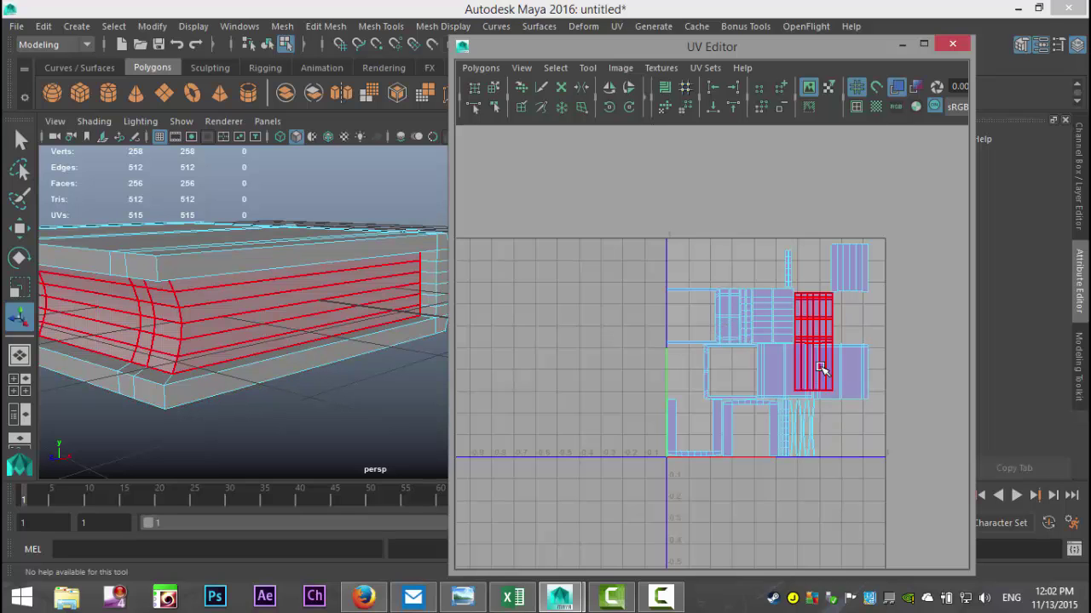
left_click(820, 368)
key("w")
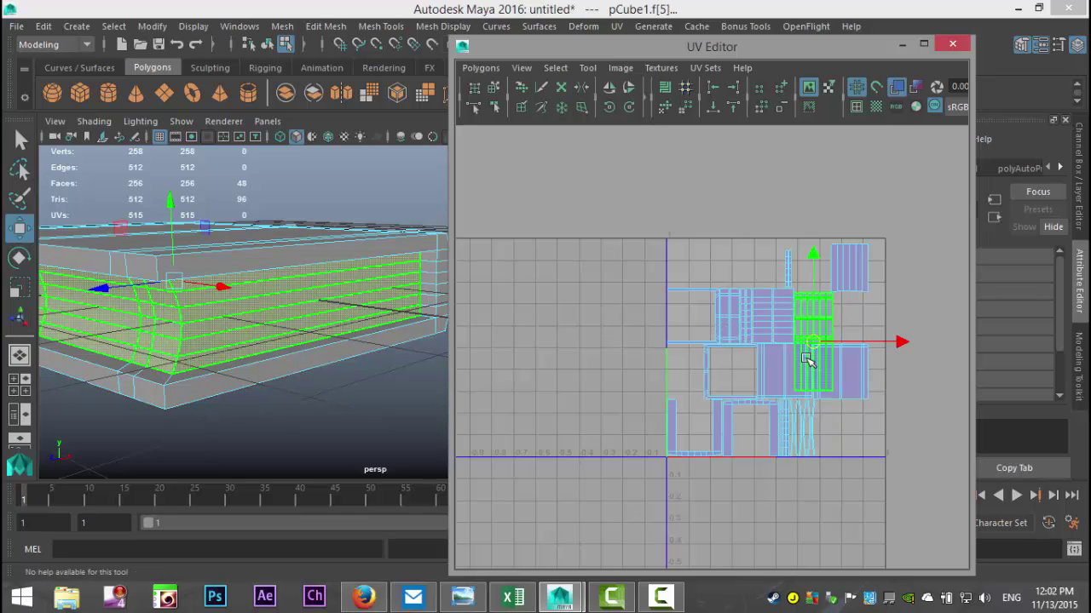
left_click_drag(806, 345, 587, 382)
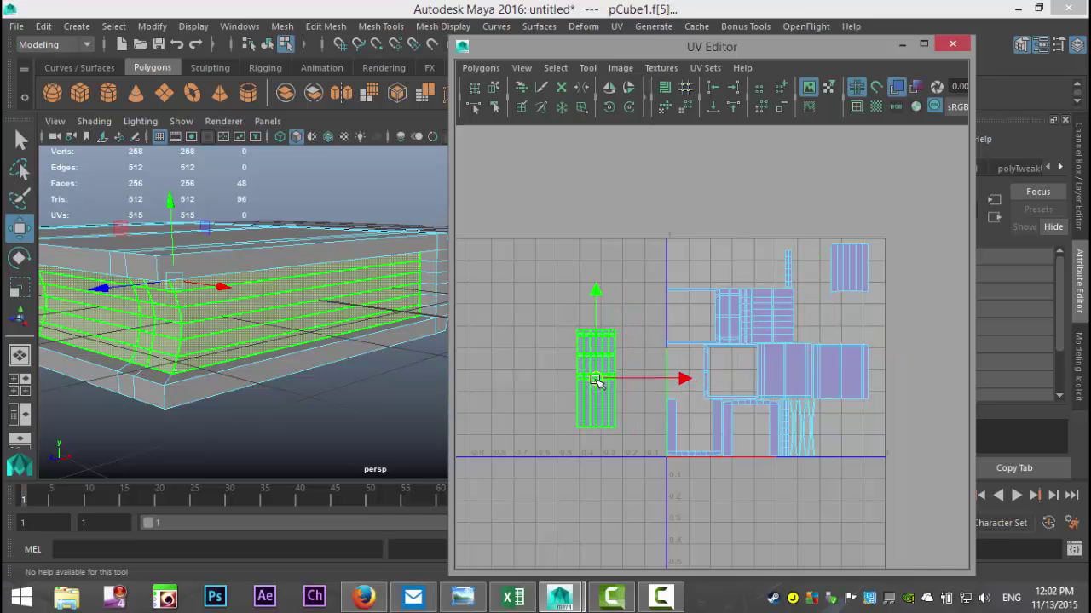
left_click(230, 474, "alt")
left_click_drag(205, 425, 279, 436, "alt")
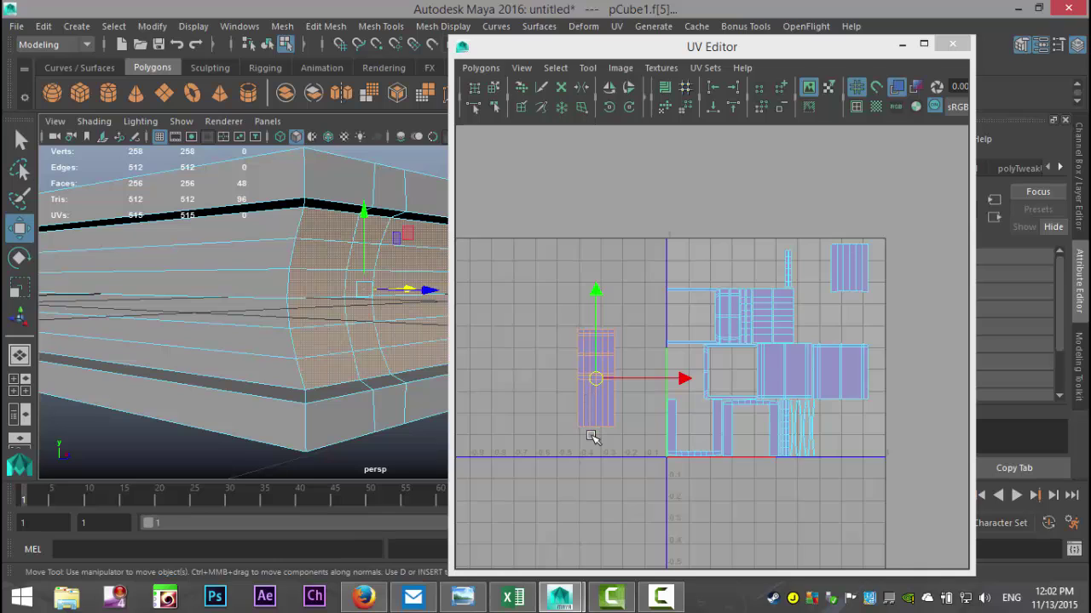
scroll(590, 439, "up", 2)
scroll(585, 424, "up", 2)
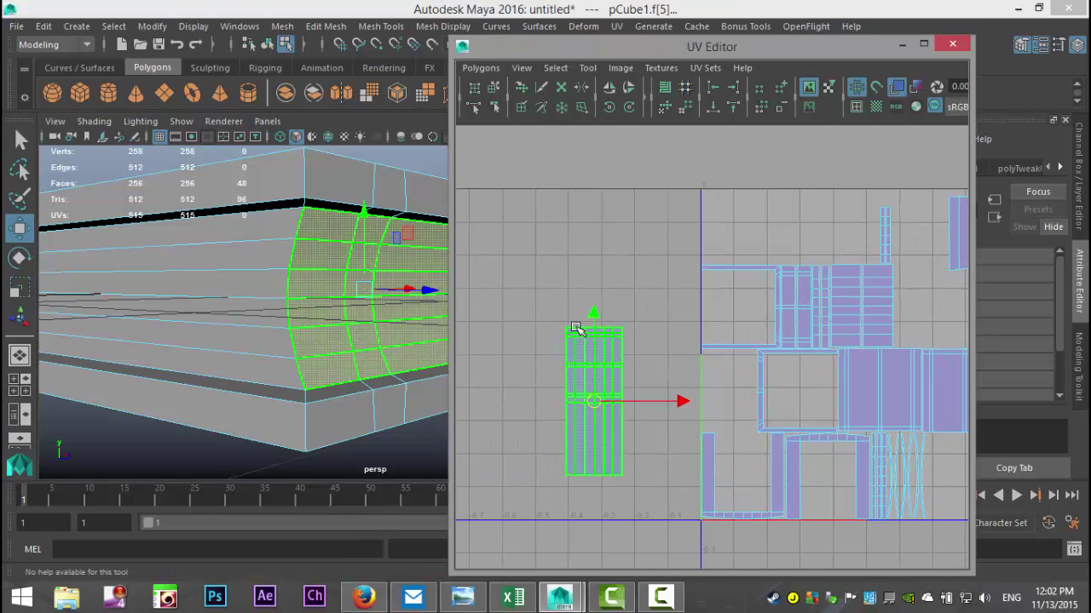
Select the six upper border edges of the page-block UV shell and join the remaining page side with Move and Sew UV Edges
right_click_drag(576, 329, 579, 299)
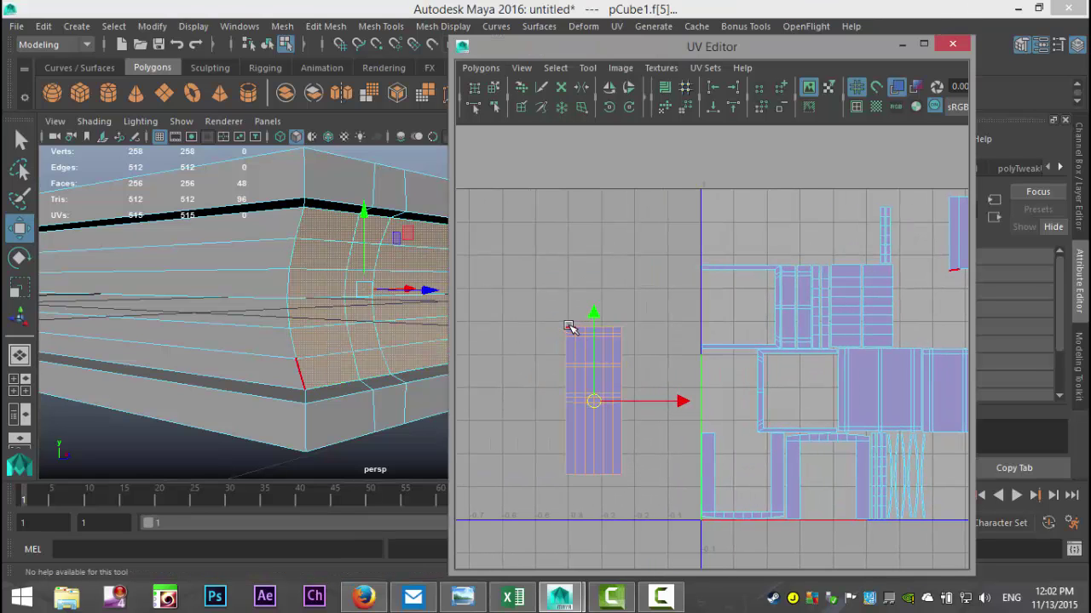
left_click(569, 328)
scroll(567, 332, "up", 1)
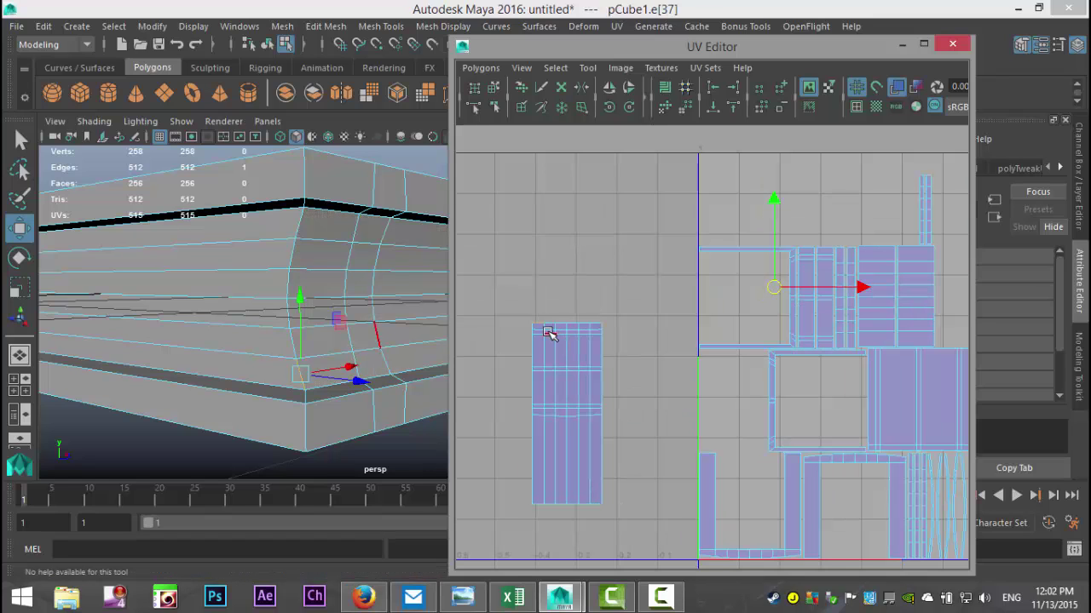
left_click(550, 325, "shift")
left_click(561, 324, "shift")
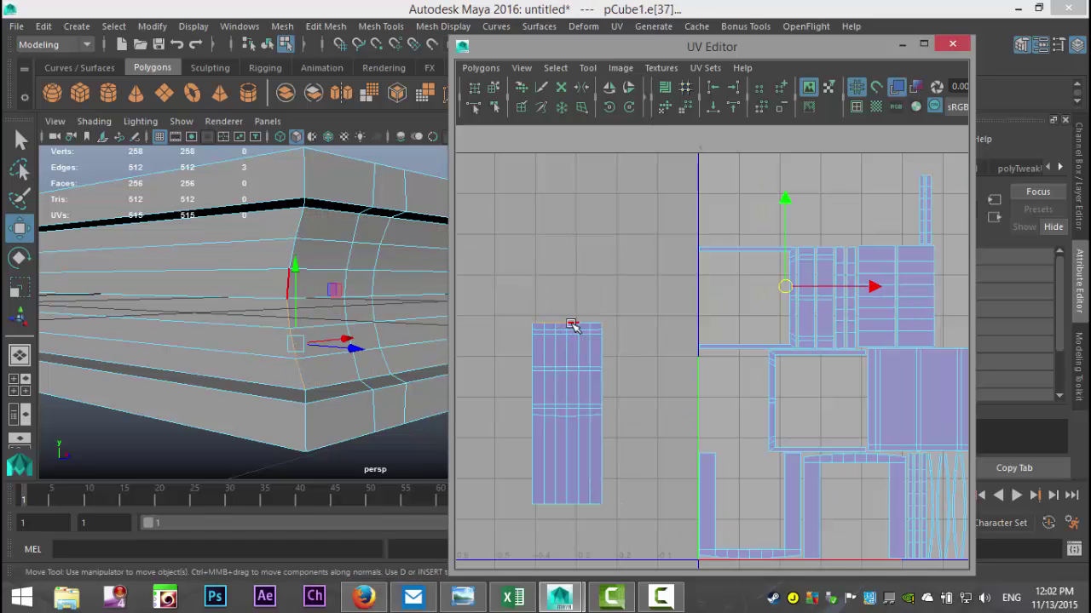
left_click(573, 323, "shift")
left_click(582, 324, "shift")
left_click(594, 324, "shift")
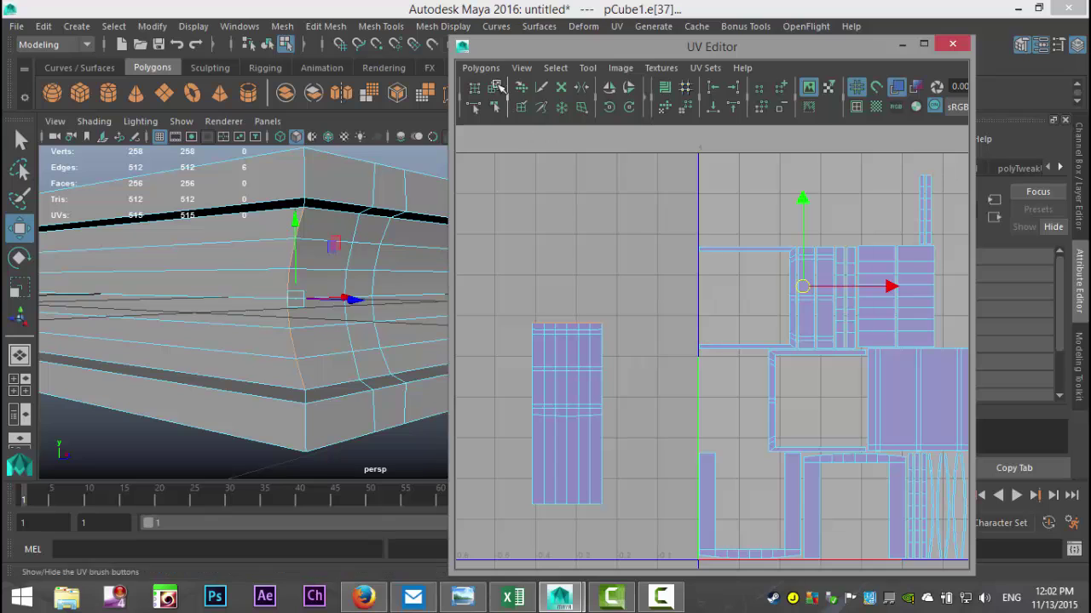
left_click(481, 67)
left_click(595, 553)
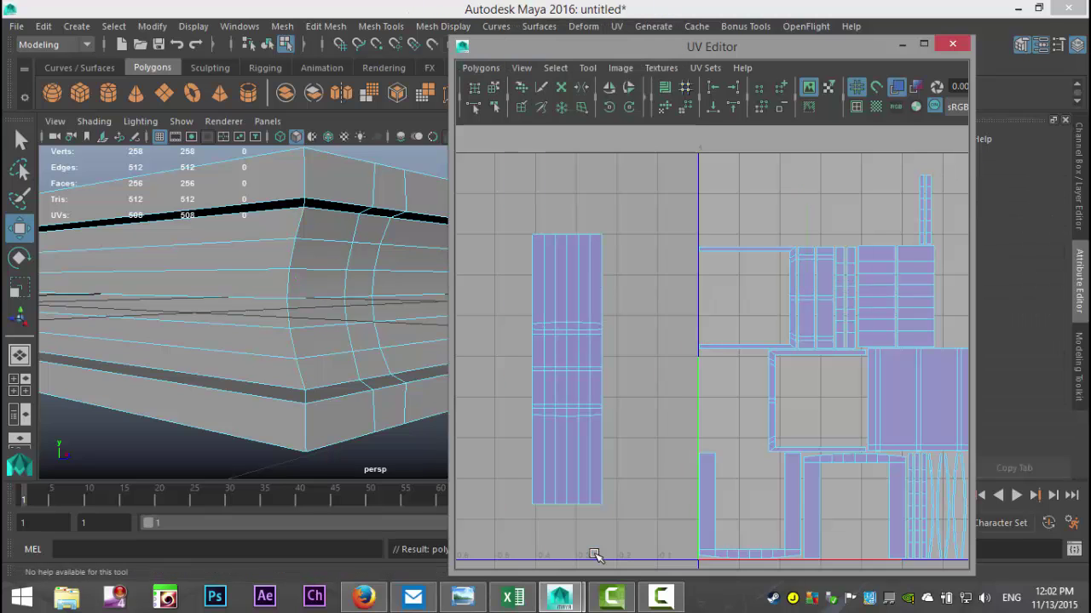
Select the complete page-block UV shell and move it down and away from the UV square, below the grid's base line
scroll(624, 530, "down", 2)
right_click_drag(622, 357, 587, 335)
left_click(613, 364)
scroll(424, 383, "down", 5)
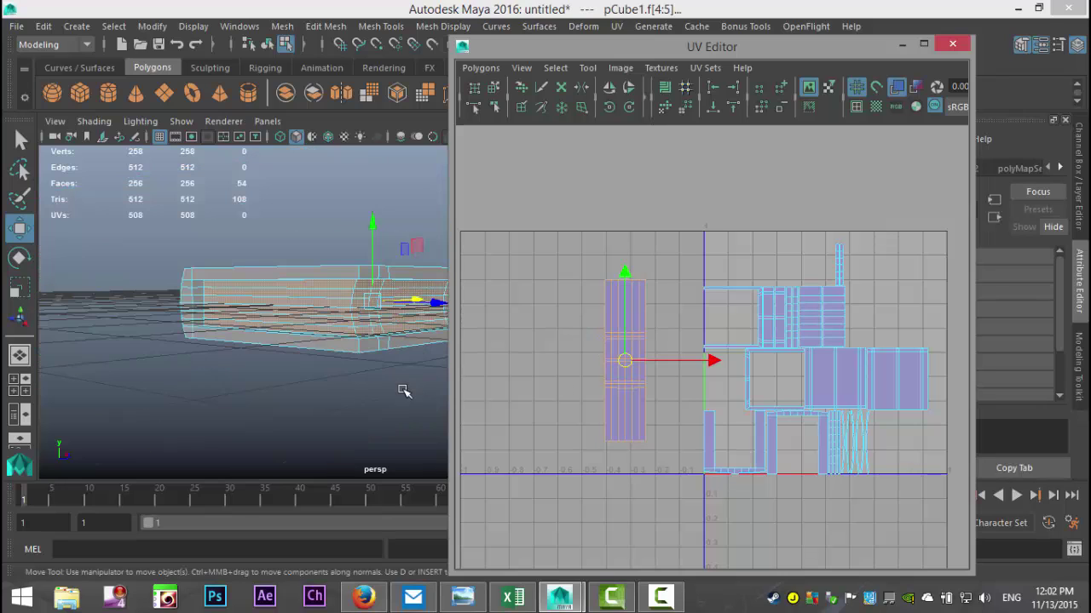
left_click_drag(402, 395, 395, 447, "alt")
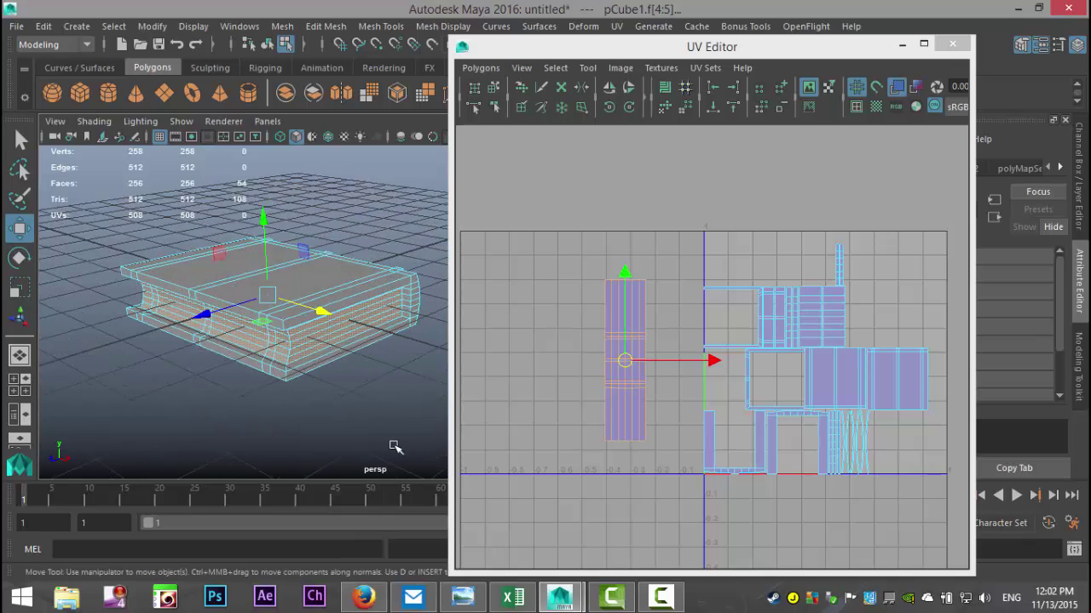
left_click_drag(632, 368, 555, 612)
Select the top cover's UV shell and move it into the empty area beside the UV square
scroll(333, 424, "up", 3)
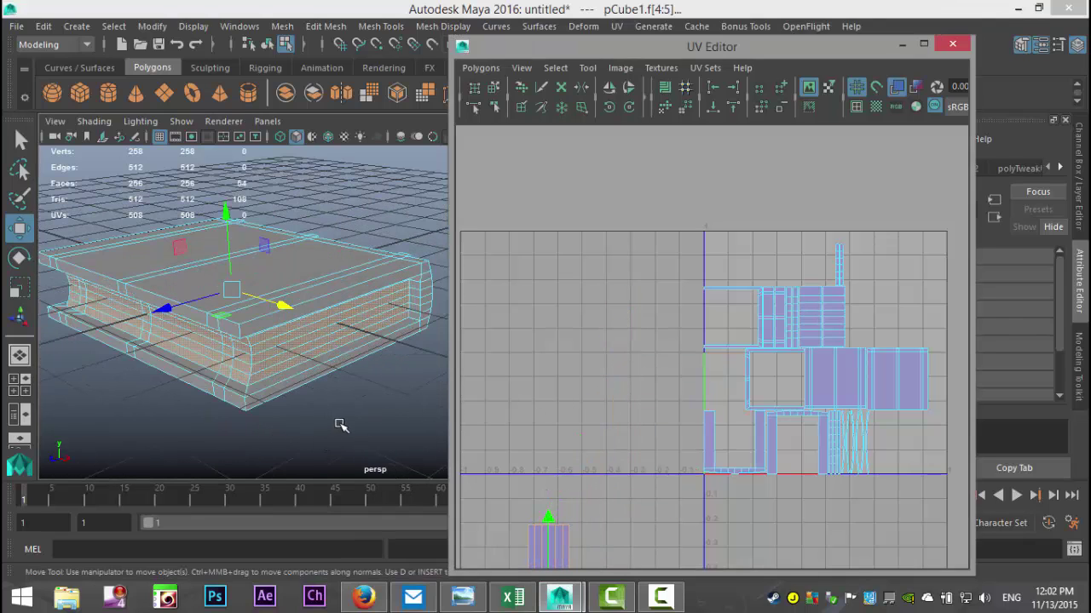
left_click_drag(341, 423, 256, 315, "alt")
left_click(314, 294)
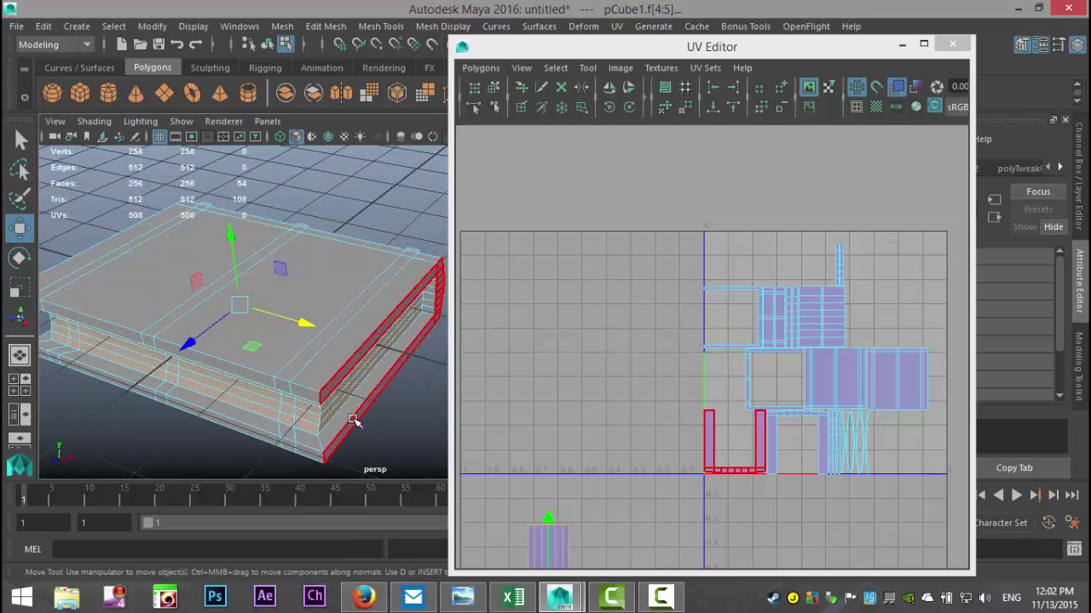
right_click_drag(888, 376, 852, 354)
left_click(901, 377)
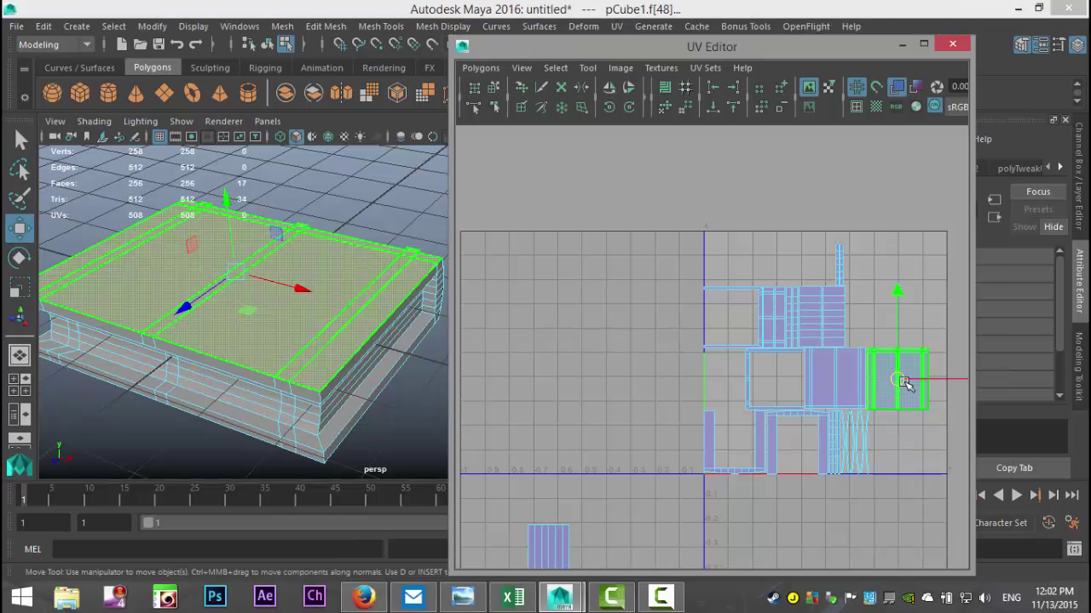
left_click_drag(900, 381, 615, 361)
key("ctrl+F11")
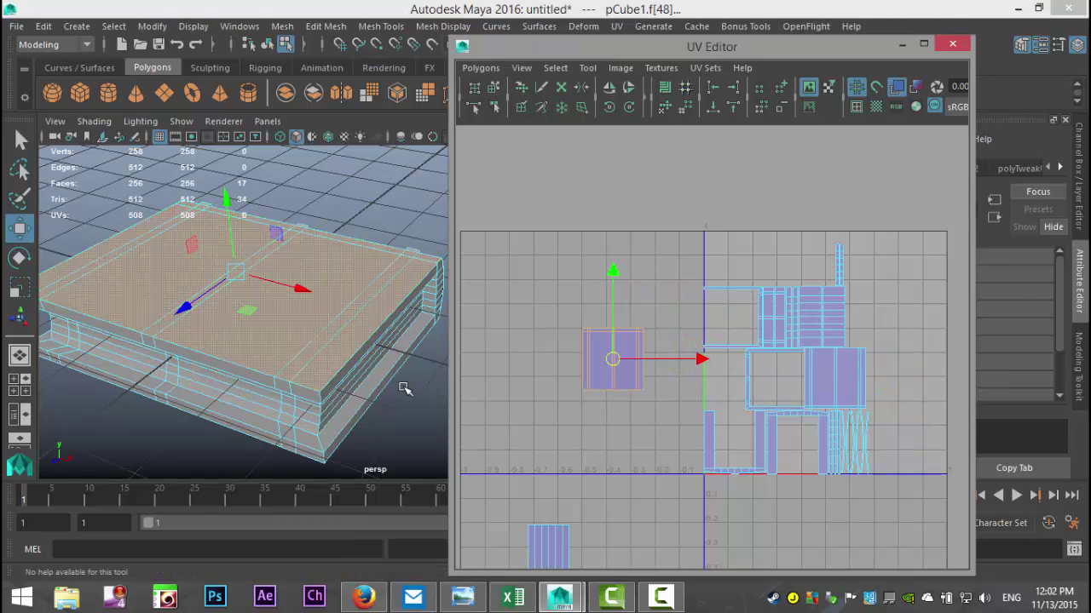
Select the top cover shell's upper border edges along the spine, including the band edges, but leave out the short edges at both corners
left_click_drag(405, 390, 312, 409, "alt")
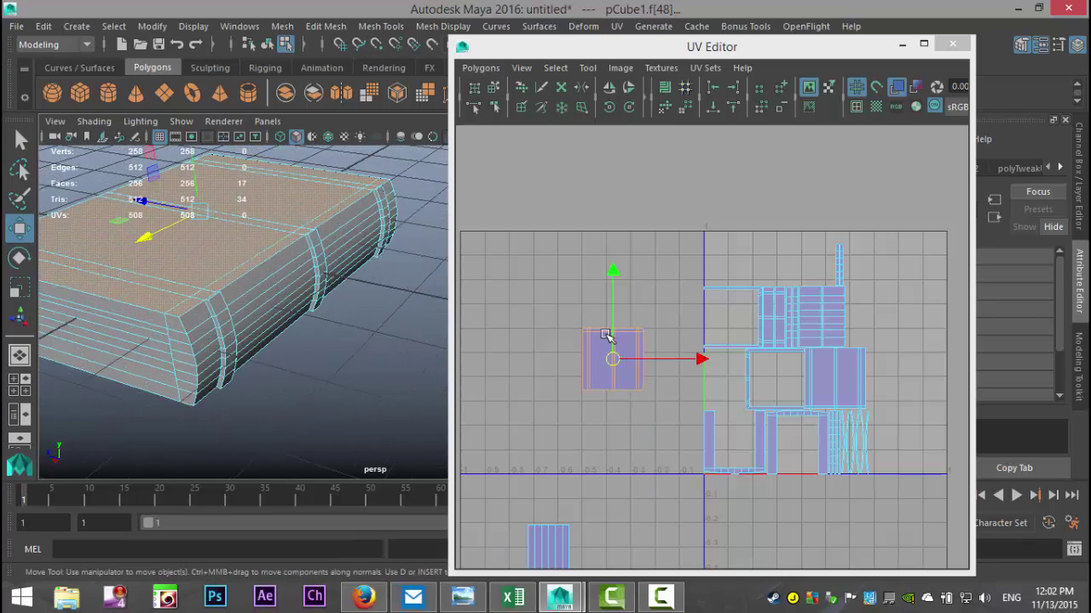
right_click_drag(606, 335, 598, 291)
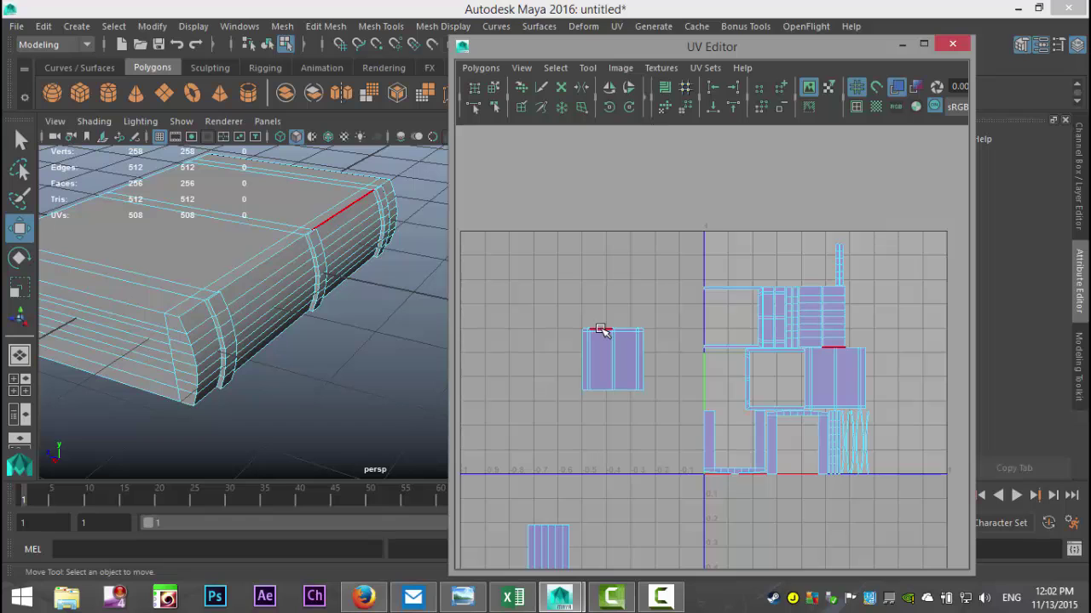
scroll(601, 330, "up", 2)
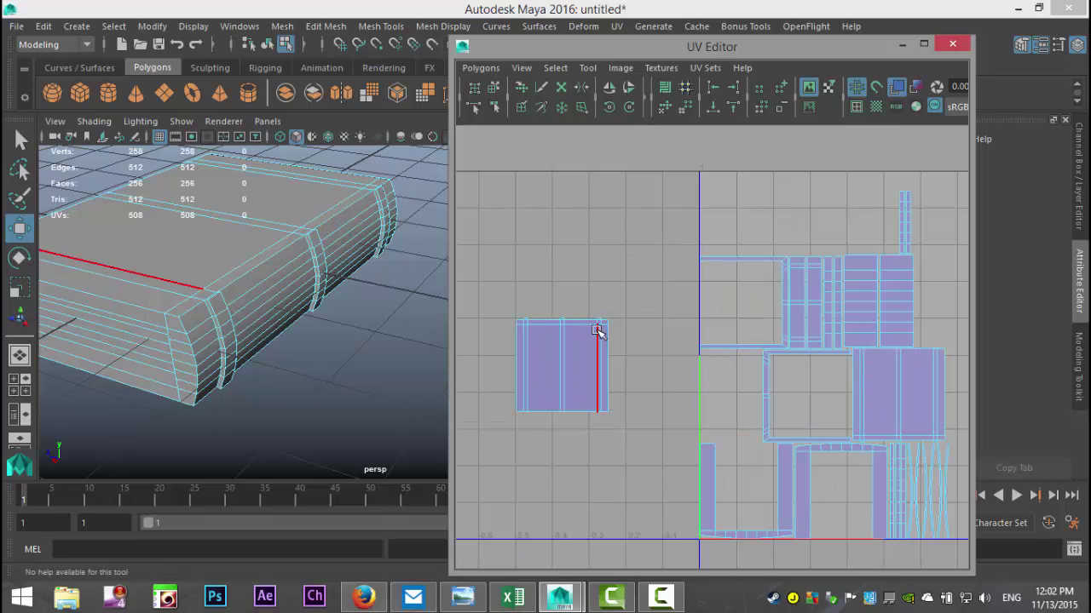
scroll(600, 332, "up", 3)
middle_click_drag(601, 338, 807, 390, "alt")
scroll(717, 370, "up", 2)
scroll(673, 373, "up", 1)
scroll(808, 390, "up", 1)
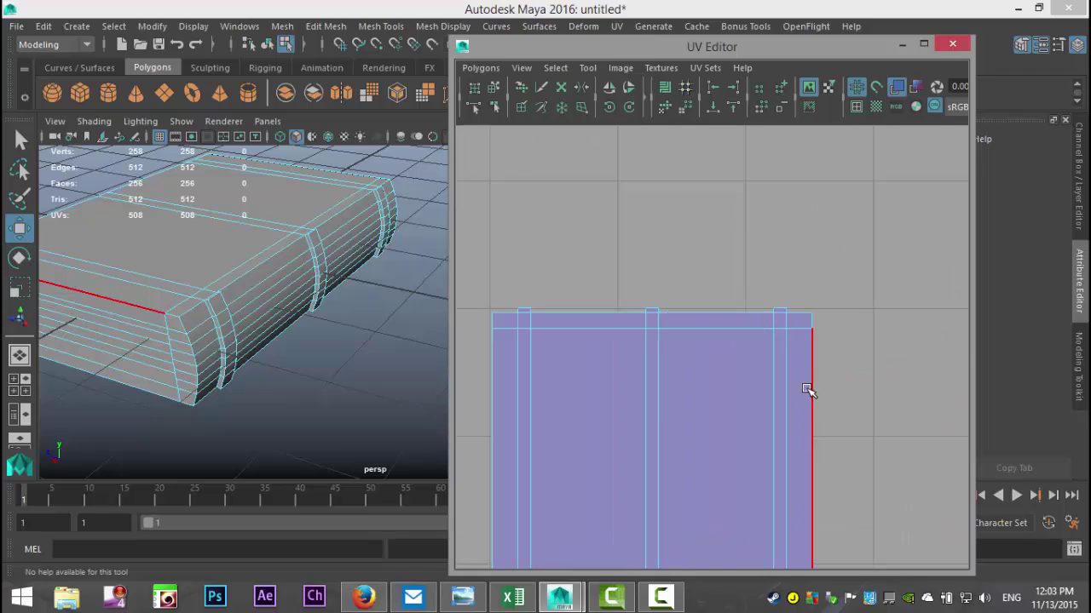
left_click(804, 315)
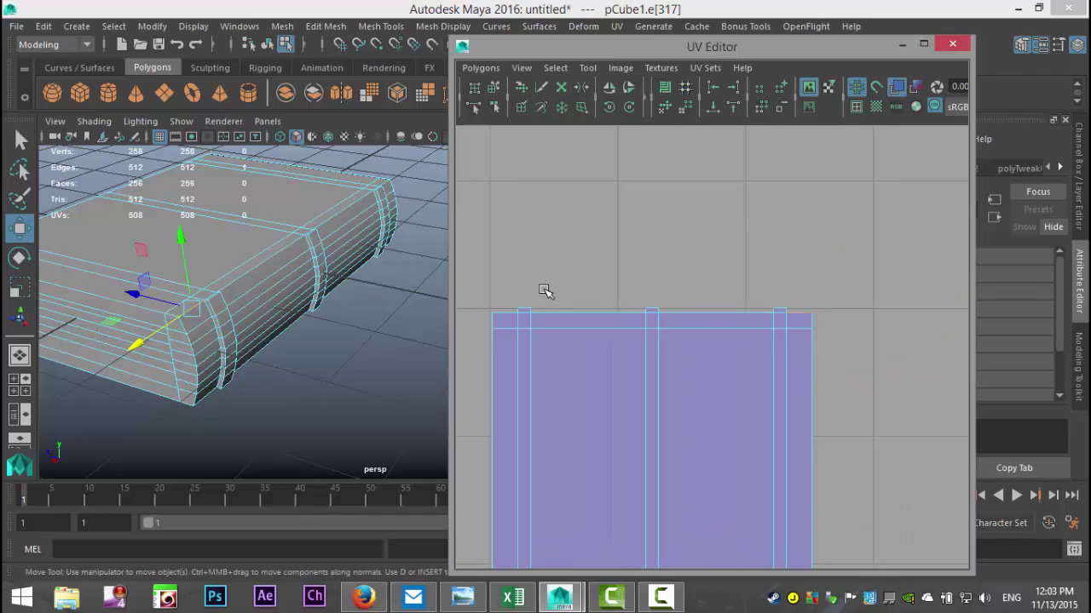
left_click_drag(481, 296, 825, 320)
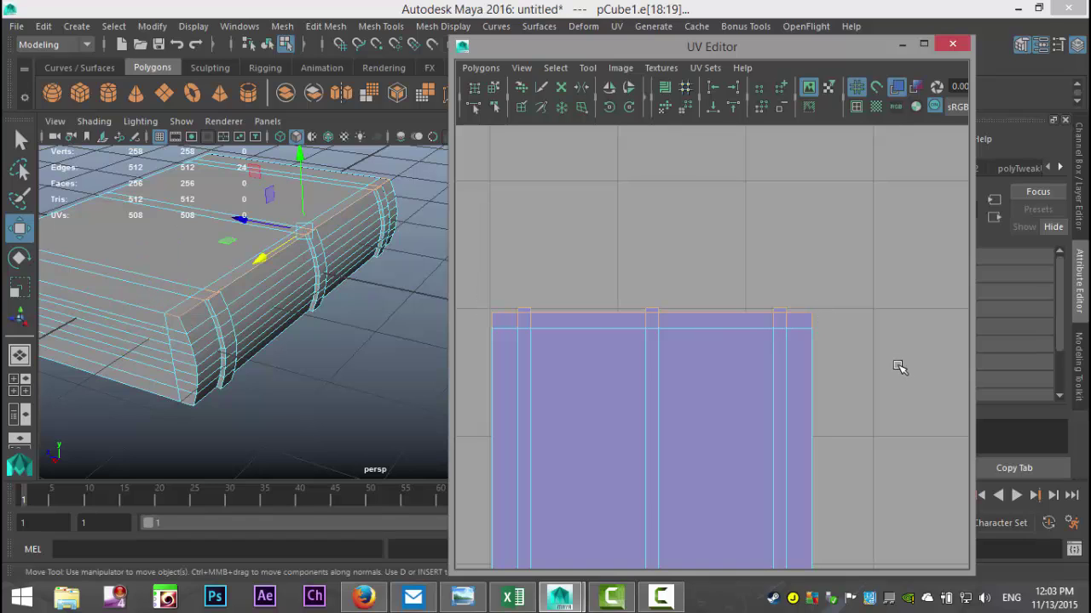
left_click(811, 330)
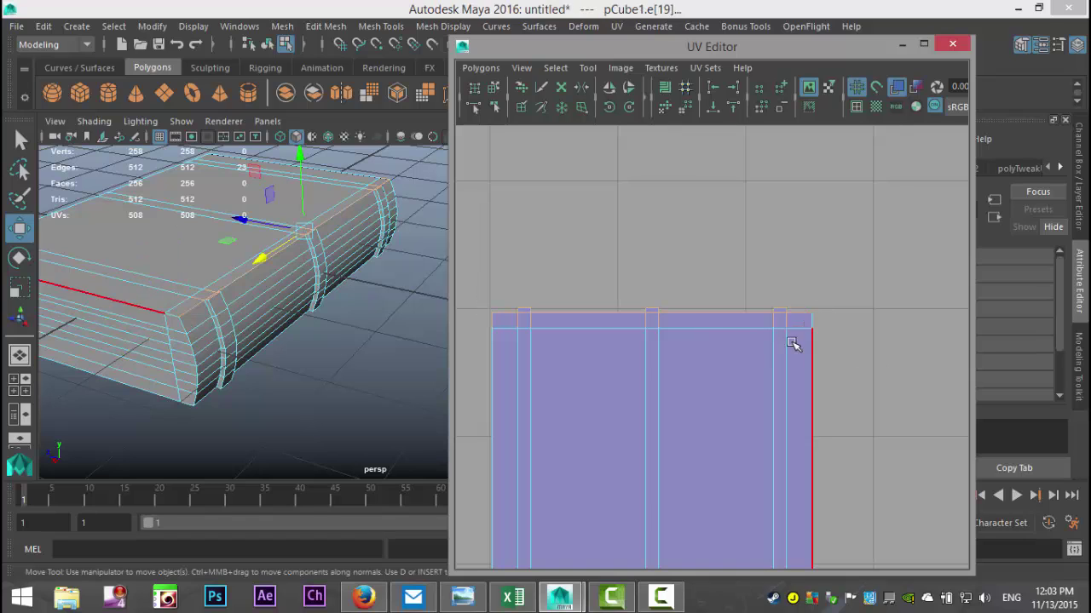
left_click(495, 322)
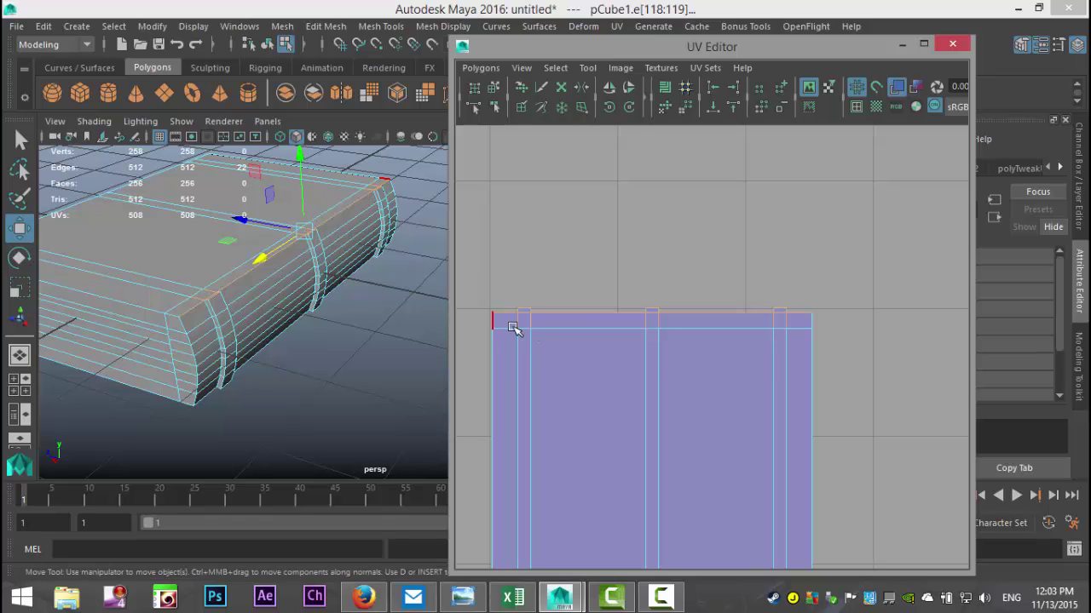
Try to join the spine to the top cover shell with Move and Sew UV Edges, and undo the sewing
left_click(477, 67)
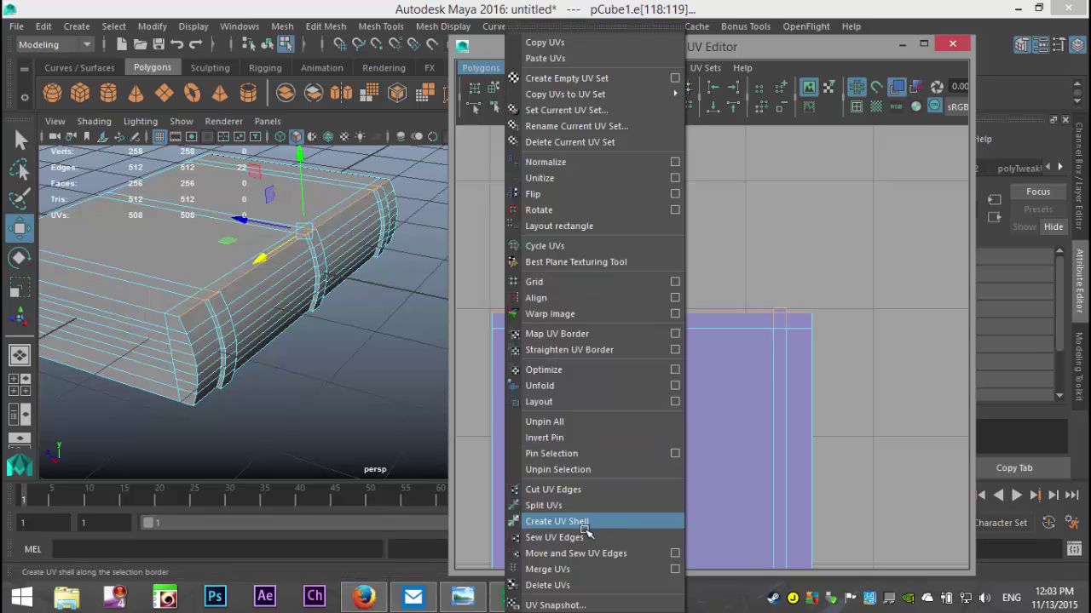
left_click(596, 553)
scroll(690, 507, "down", 5)
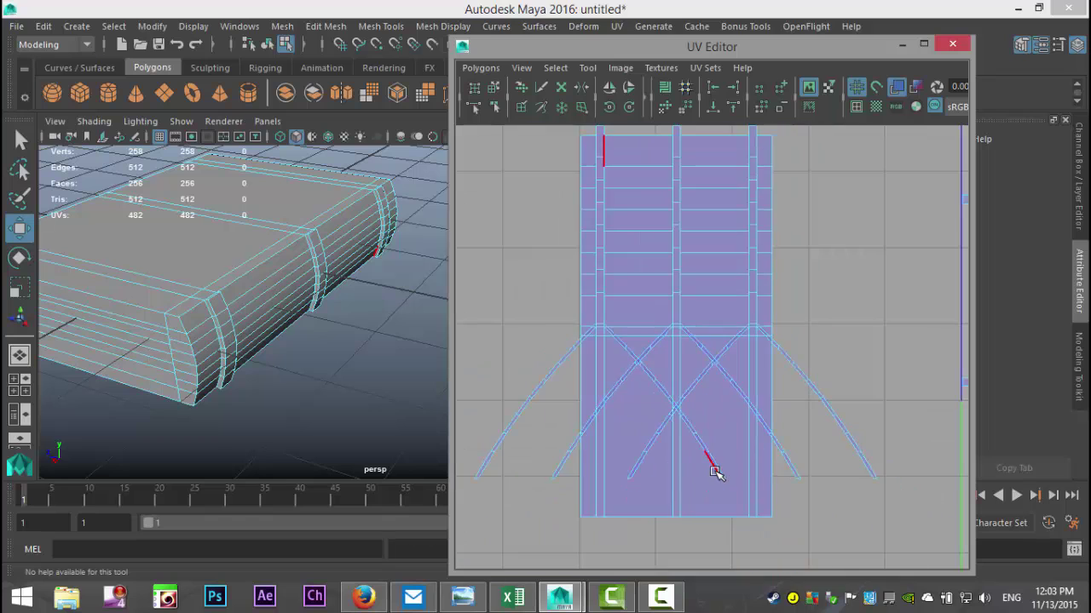
scroll(731, 491, "up", 6)
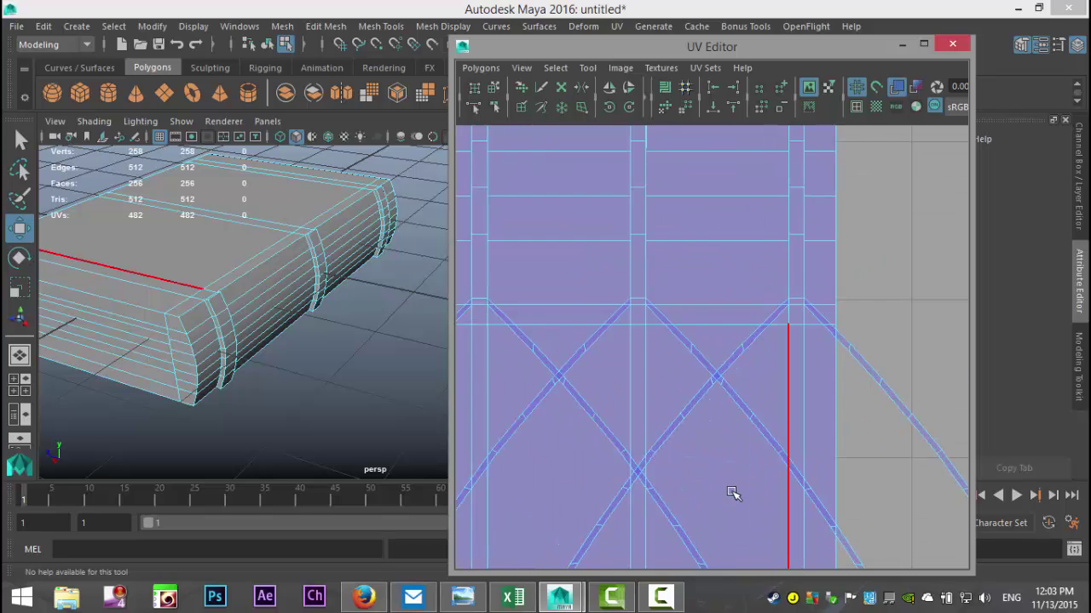
key("ctrl+z")
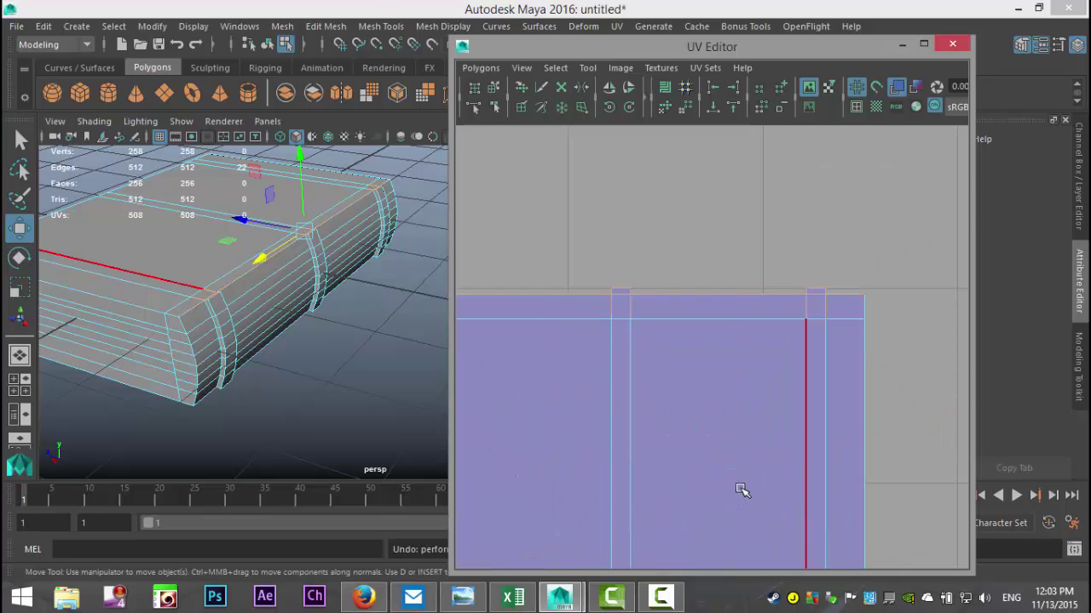
Deselect the short side edges of the raised-band tabs and join the spine to the top cover shell with Move and Sew UV Edges
scroll(738, 490, "up", 2)
middle_click_drag(687, 439, 628, 448, "alt")
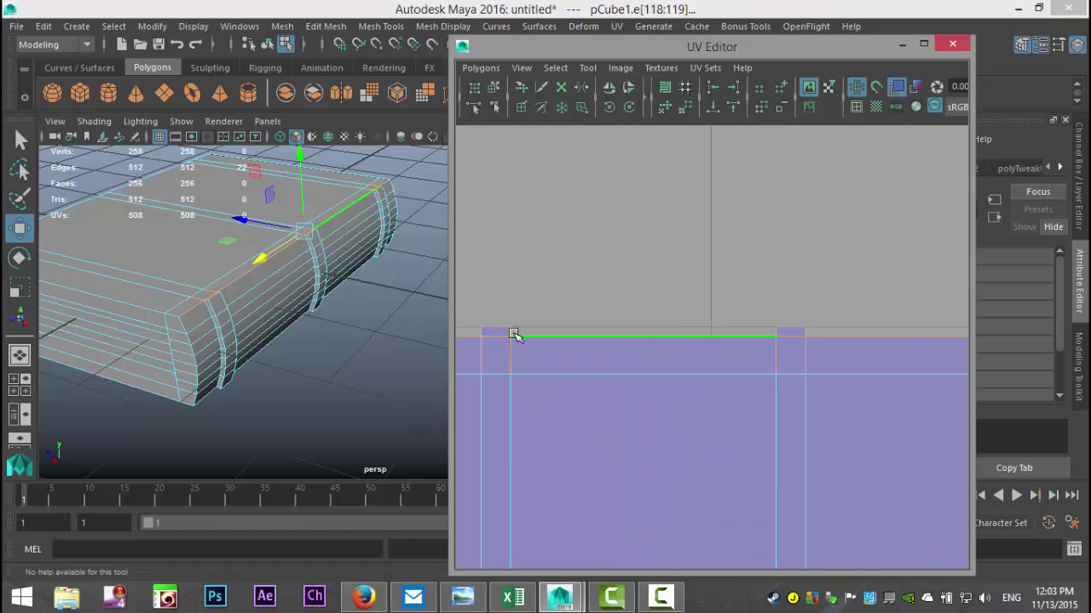
left_click(492, 337, "ctrl")
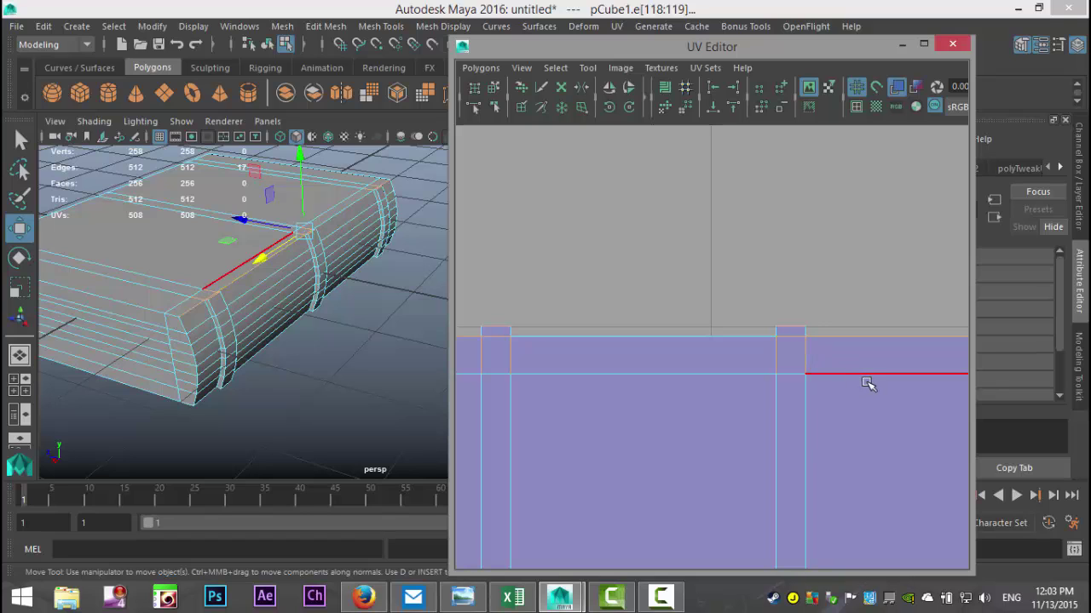
left_click(694, 335, "shift")
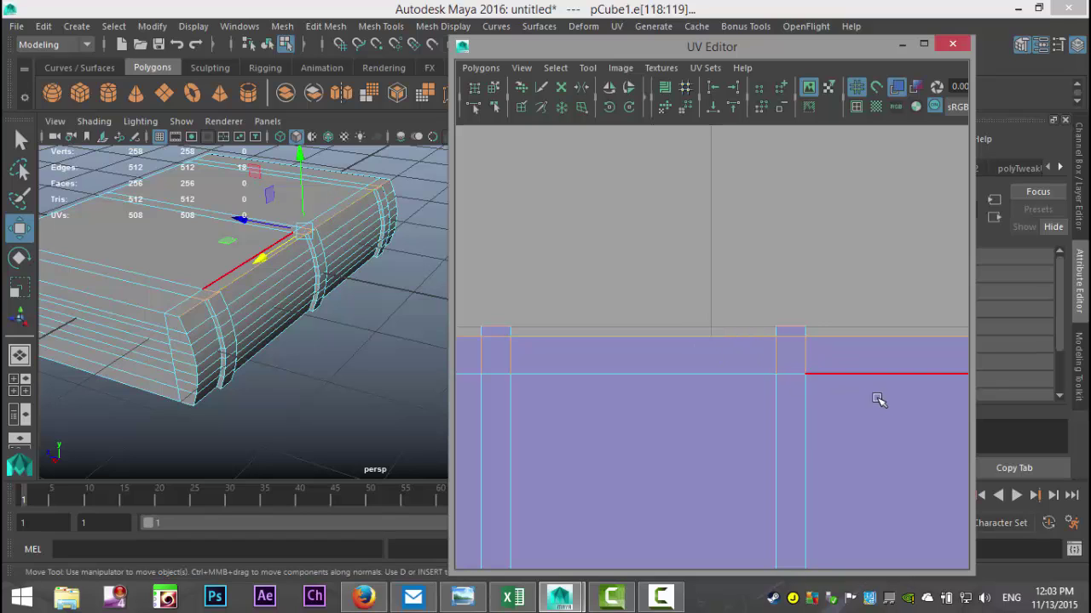
middle_click_drag(841, 402, 801, 412, "alt")
scroll(800, 412, "down", 2)
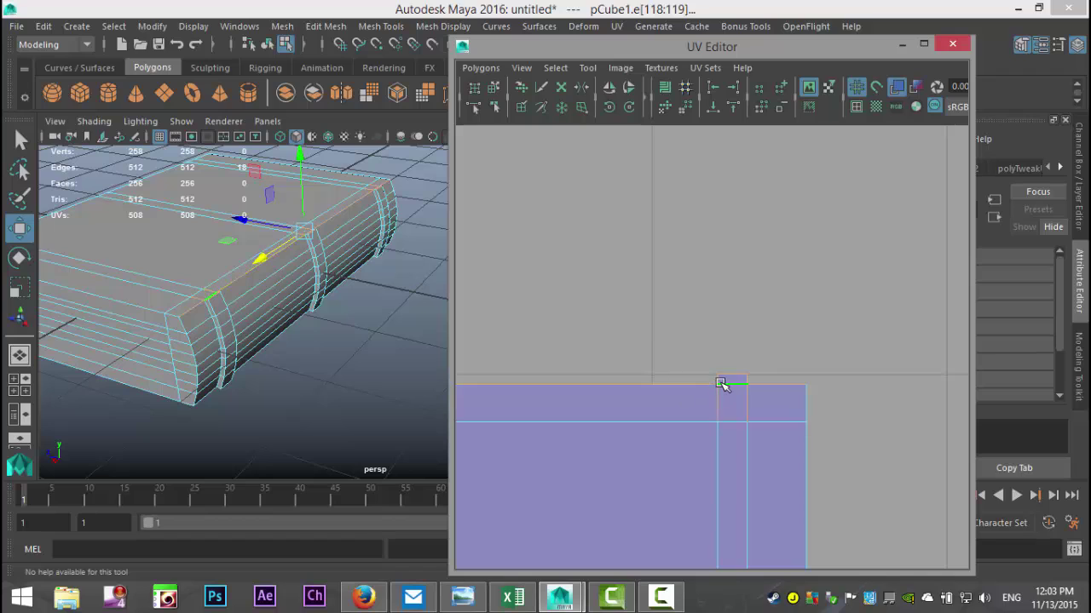
left_click(733, 382, "shift")
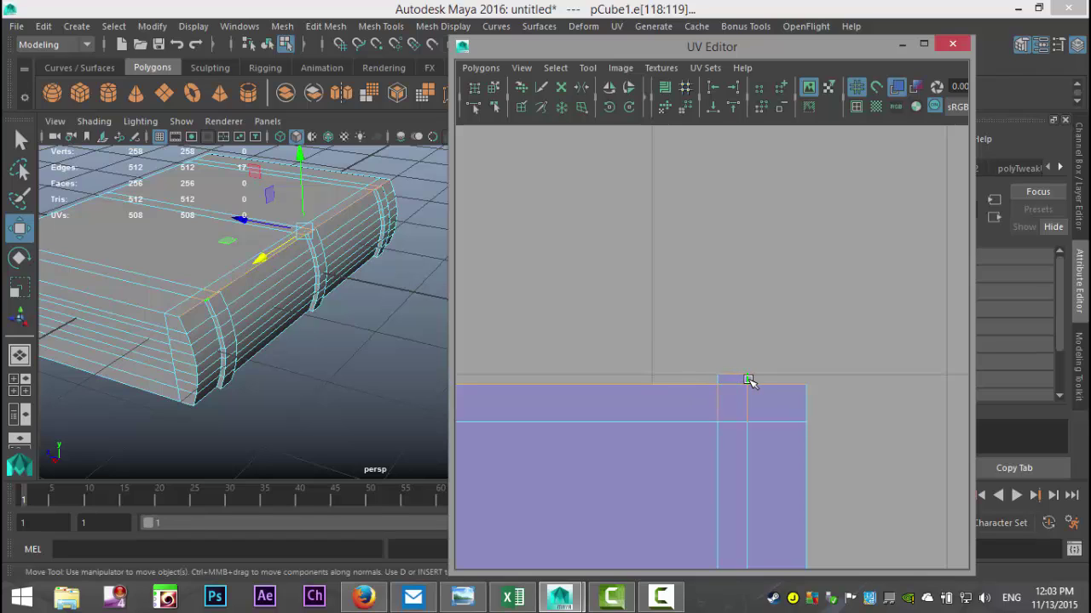
left_click(716, 434, "shift")
scroll(688, 447, "down", 2)
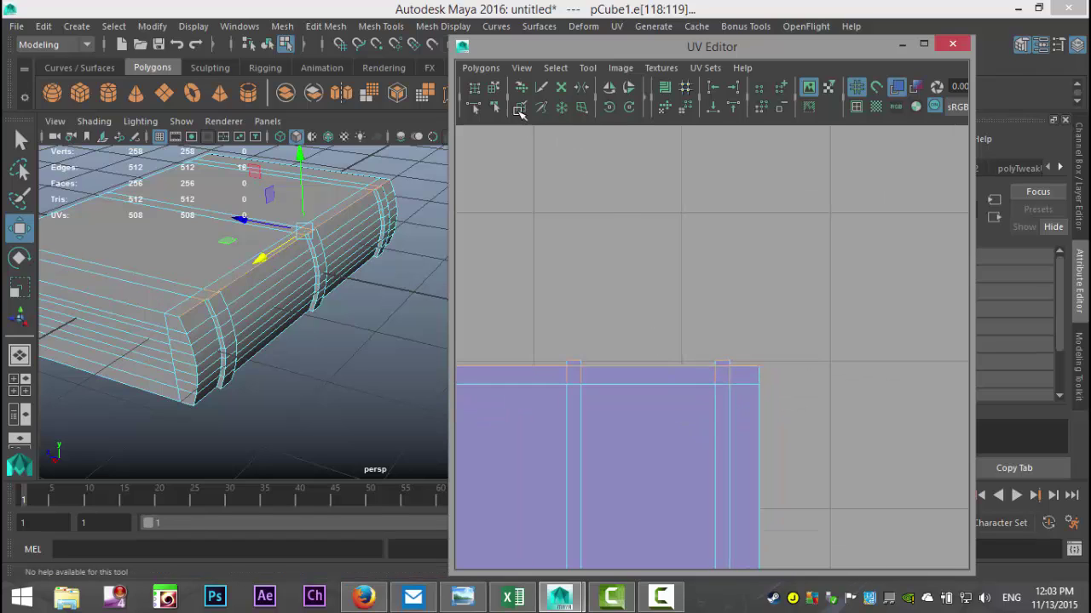
left_click(481, 67)
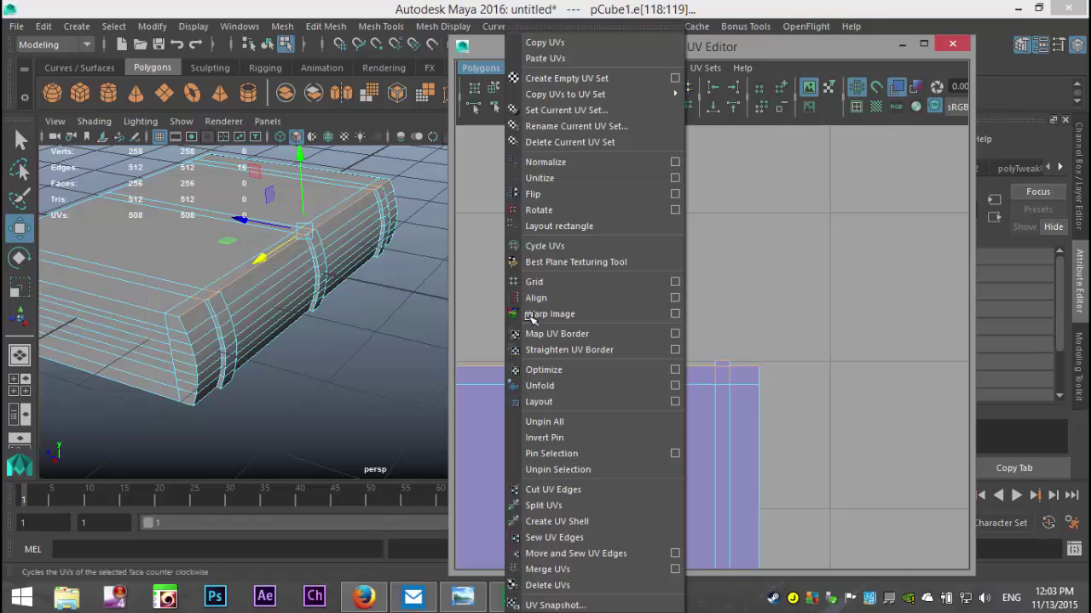
left_click(610, 554)
scroll(847, 479, "down", 3)
middle_click_drag(772, 446, 824, 467, "alt")
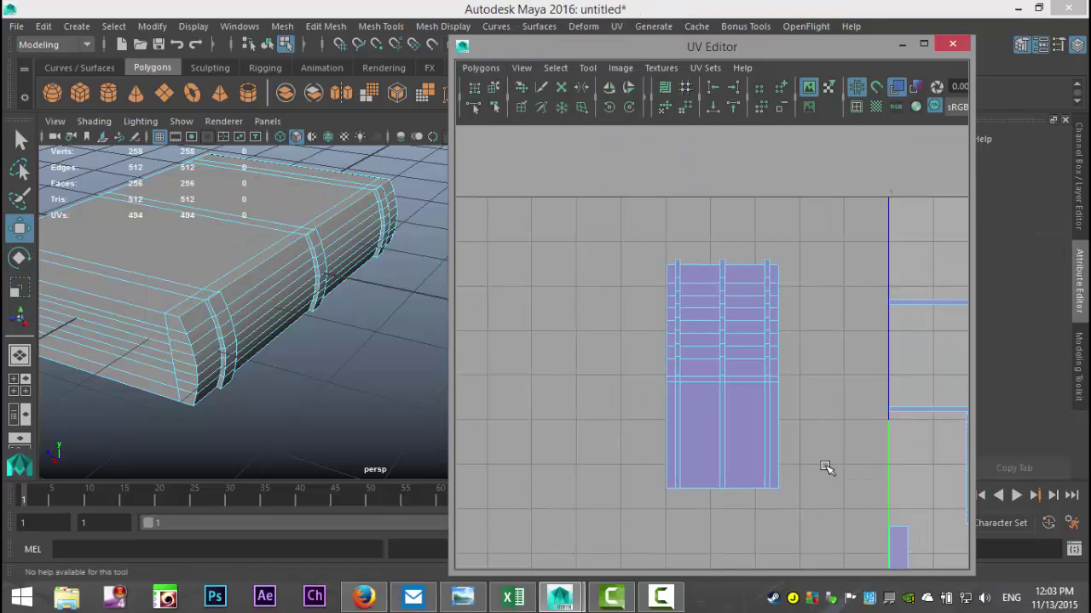
Select the border edges at the spine's upper end in the UV layout, including the three band tips and both corner edges
left_click(741, 439)
right_click_drag(717, 418, 663, 399)
left_click(331, 397)
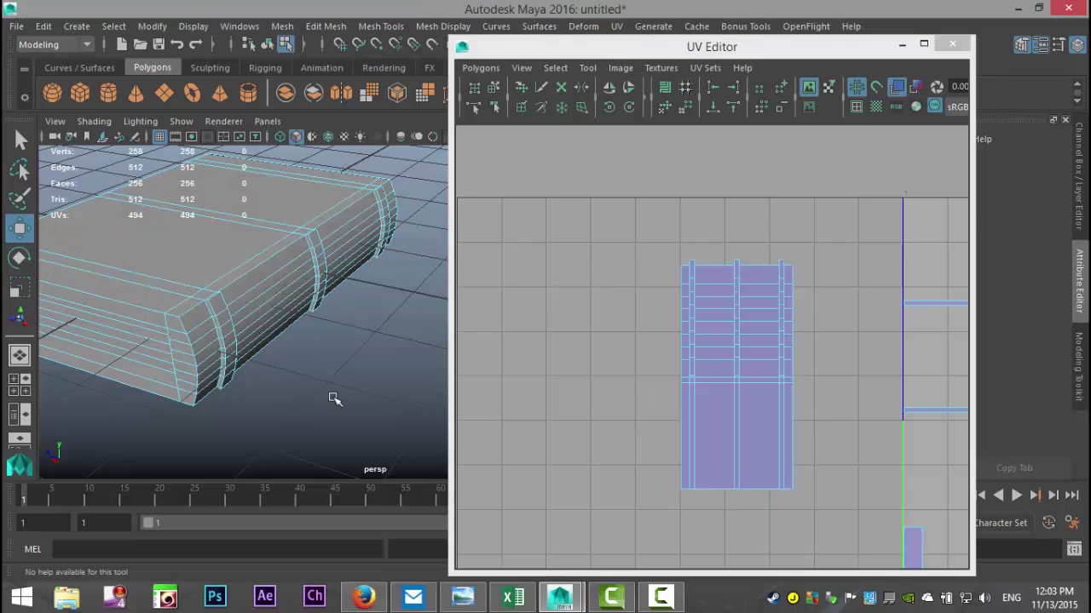
left_click_drag(331, 397, 353, 336, "alt")
right_click_drag(353, 335, 339, 279, "alt")
left_click_drag(339, 279, 319, 373, "alt")
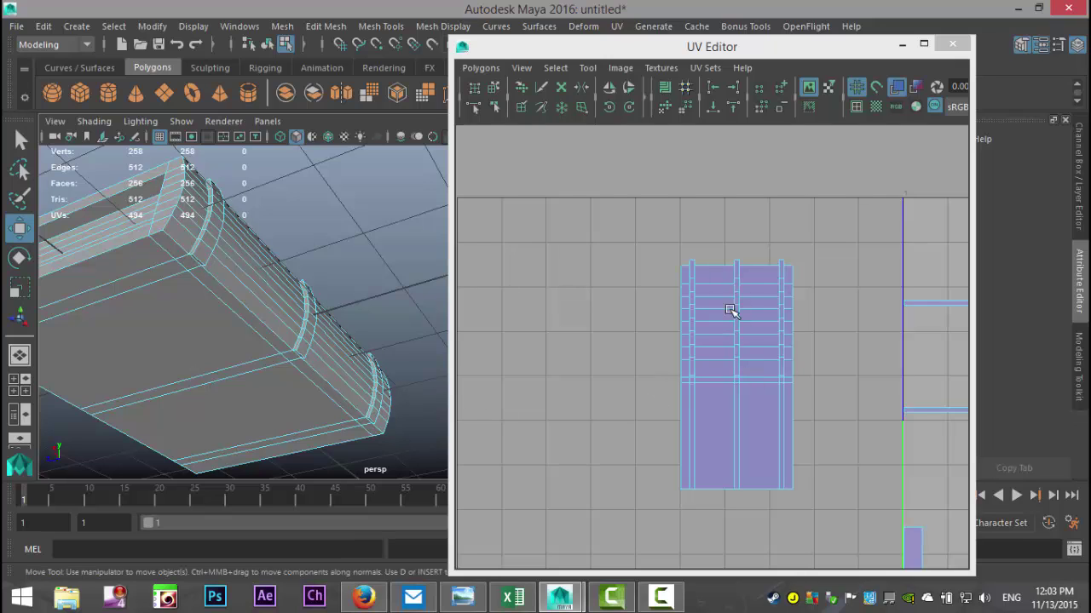
right_click_drag(730, 311, 730, 271)
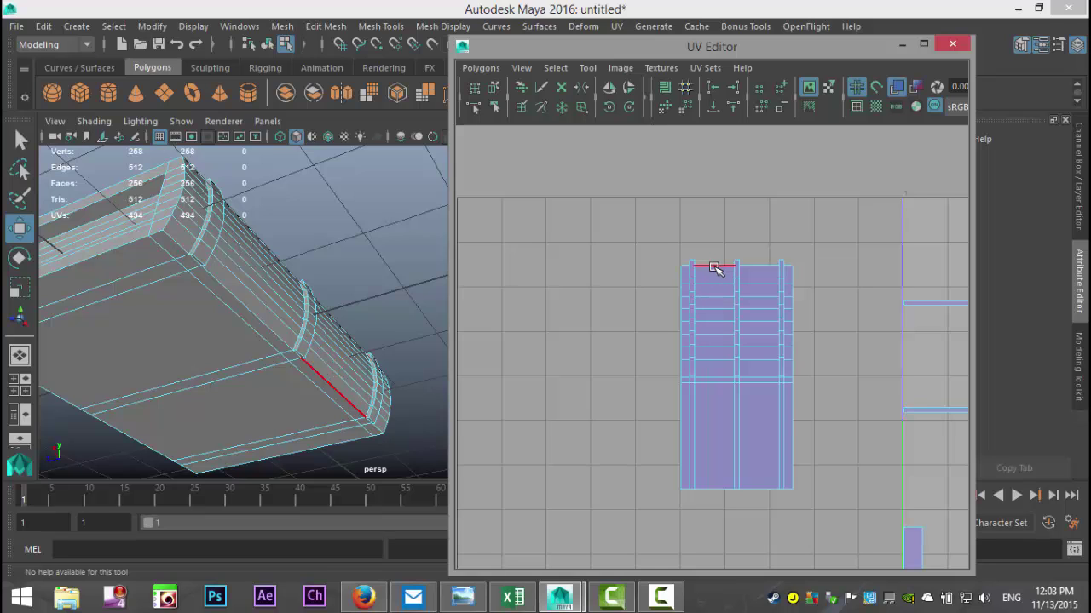
scroll(714, 281, "up", 3)
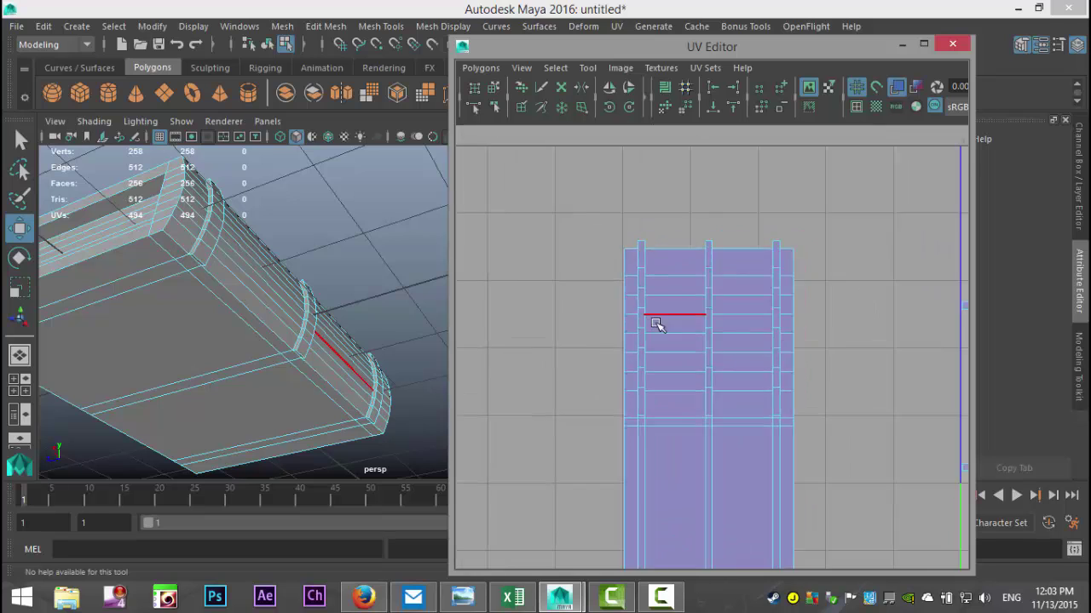
scroll(656, 323, "up", 3)
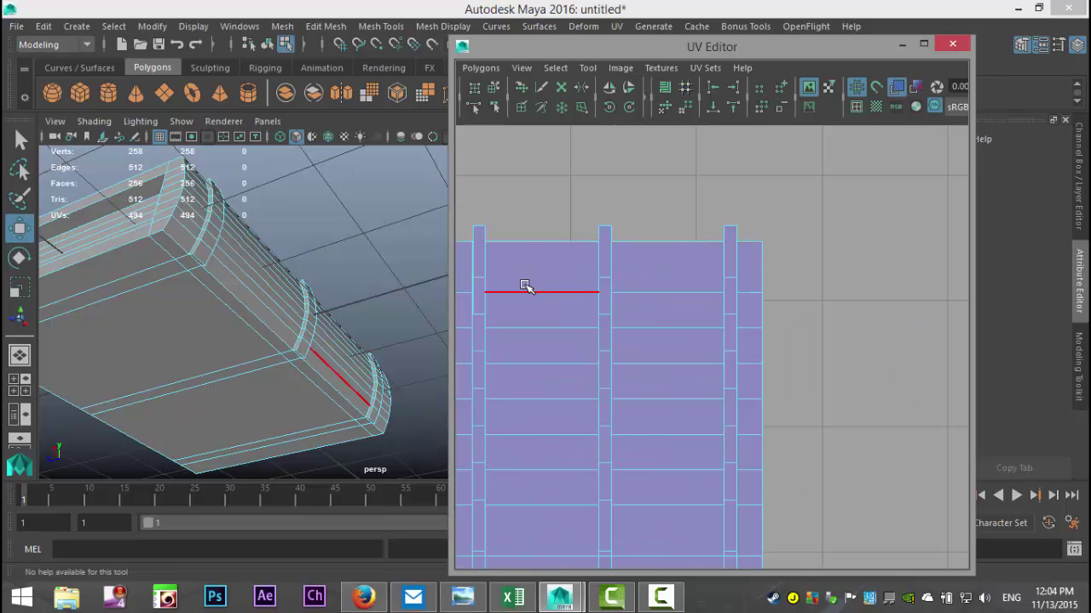
scroll(525, 287, "down", 1)
left_click(511, 257)
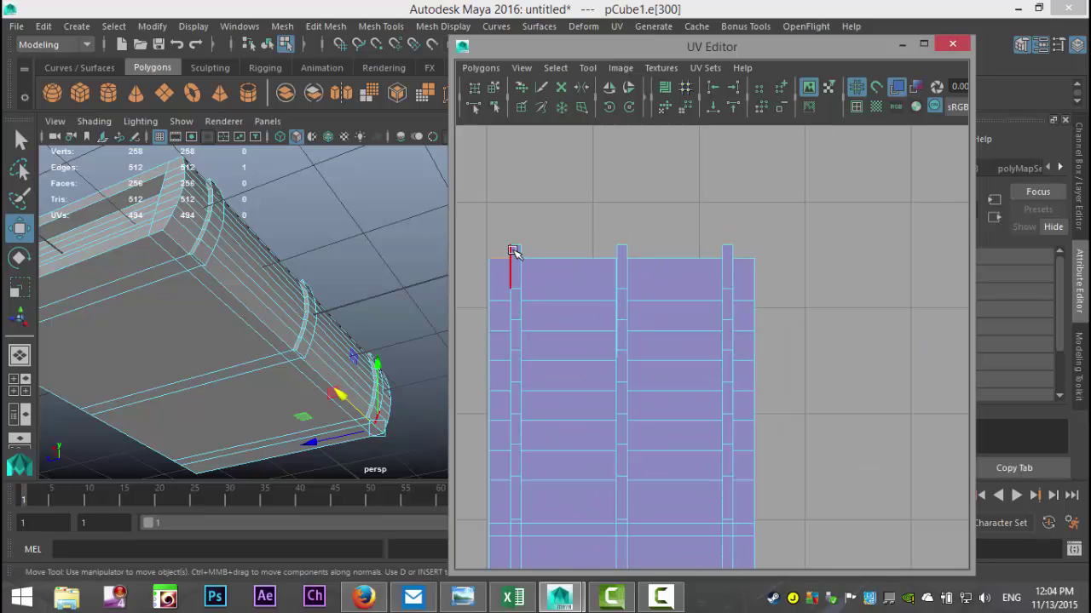
left_click(535, 258, "shift")
left_click(608, 259, "shift")
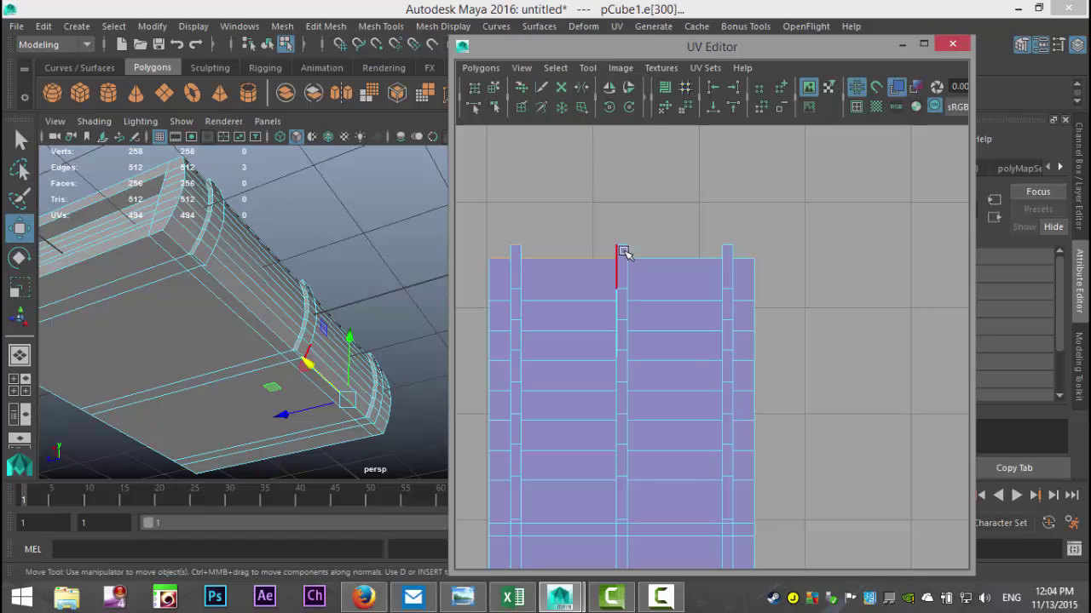
left_click(643, 256, "shift")
left_click(726, 256, "shift")
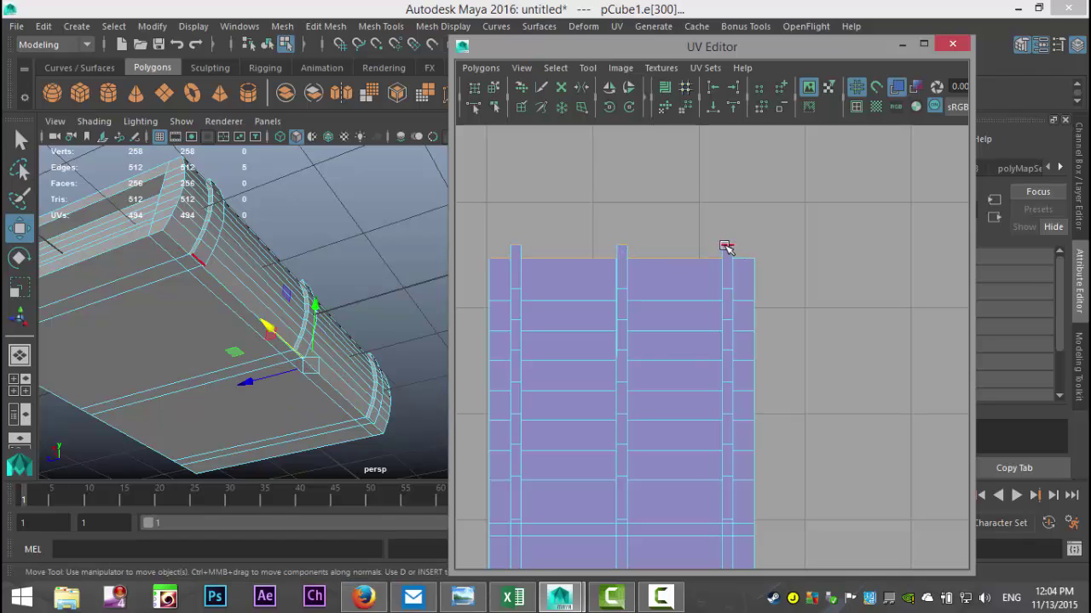
left_click(740, 256, "shift")
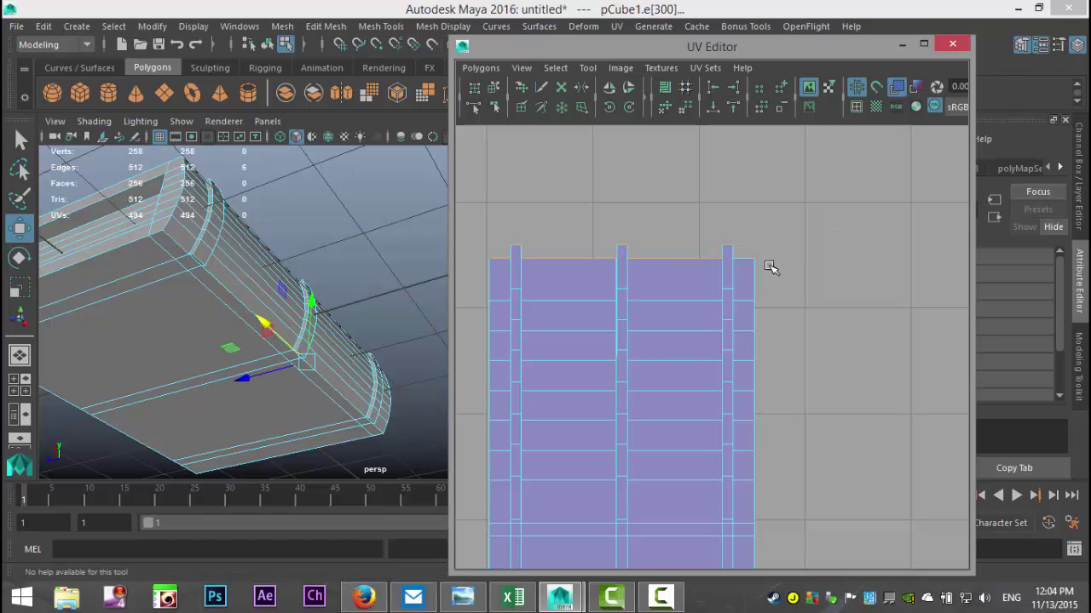
left_click(744, 260, "shift")
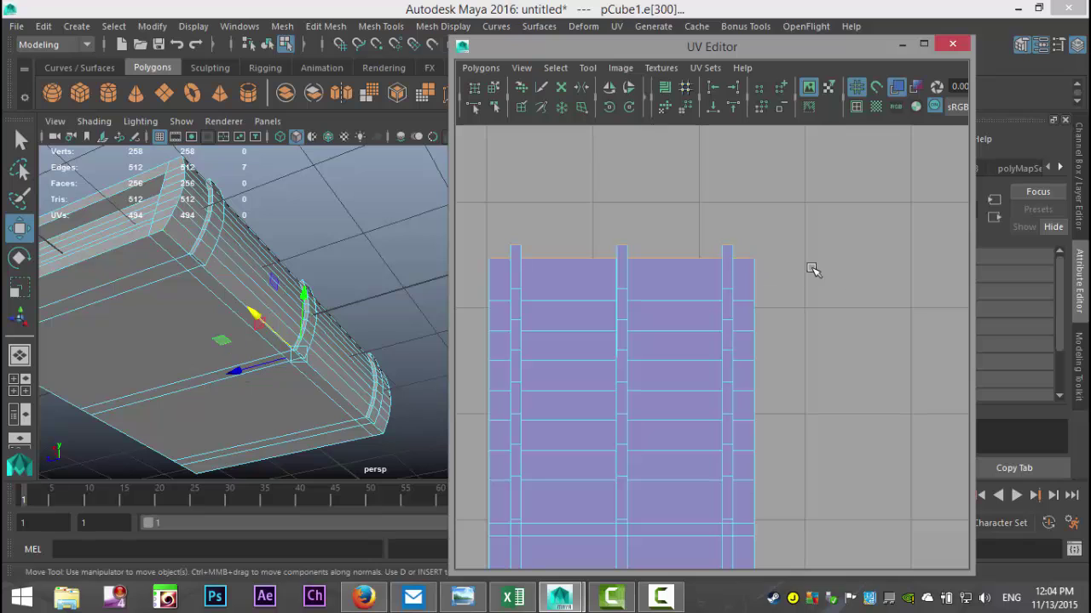
Join the bottom cover's UV shell to the spine with Move and Sew UV Edges
left_click(480, 68)
left_click(605, 554)
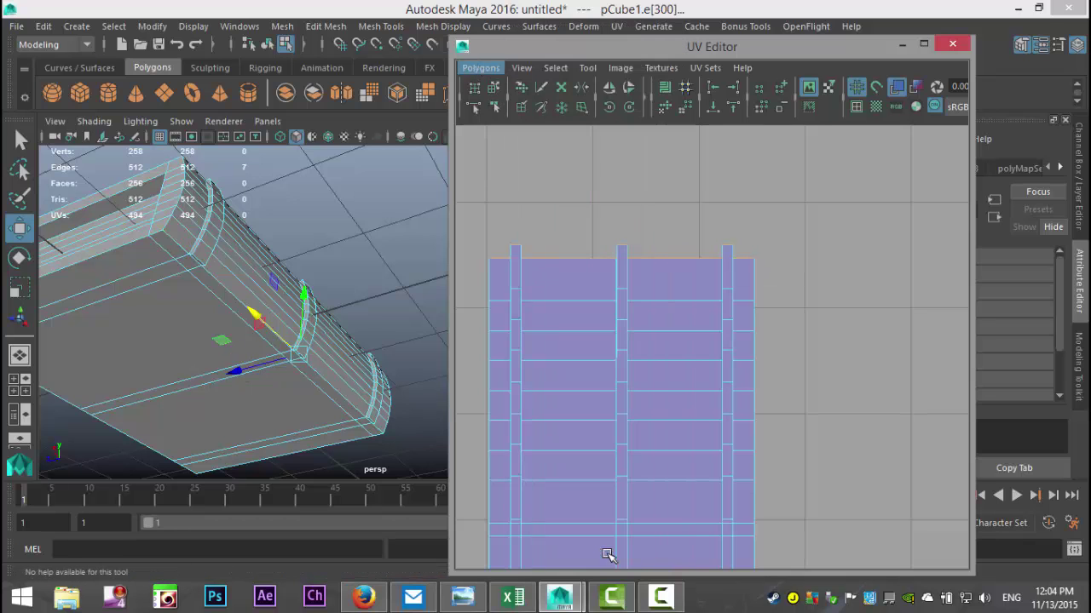
scroll(767, 426, "up", 3)
scroll(796, 416, "down", 5)
middle_click_drag(769, 444, 801, 404, "alt")
Select the joined cover and spine shell and examine on the model which faces it includes
right_click_drag(700, 331, 637, 307)
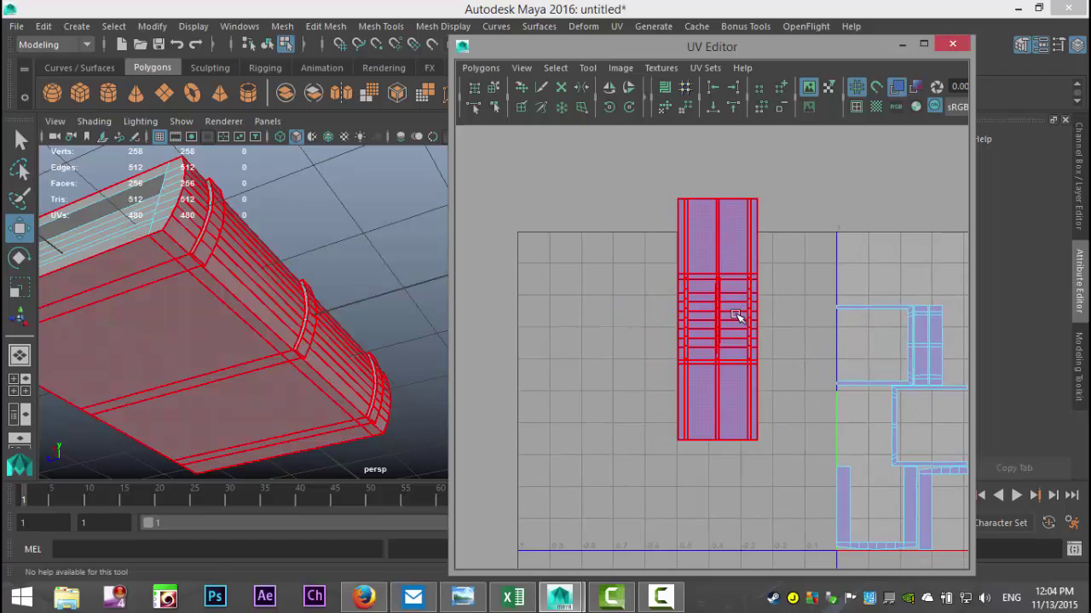
left_click_drag(409, 324, 355, 365, "alt")
right_click_drag(355, 365, 430, 386, "alt")
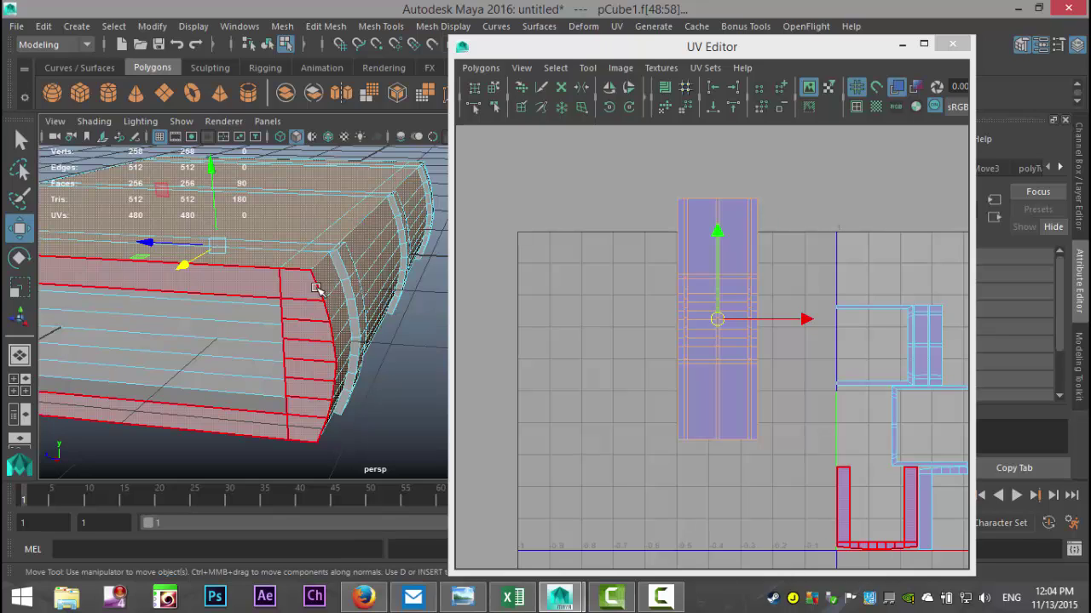
Select the left border edge of the bottom cover's UVs and join the U-shaped end strip there with Move and Sew UV Edges
right_click_drag(680, 237, 674, 194)
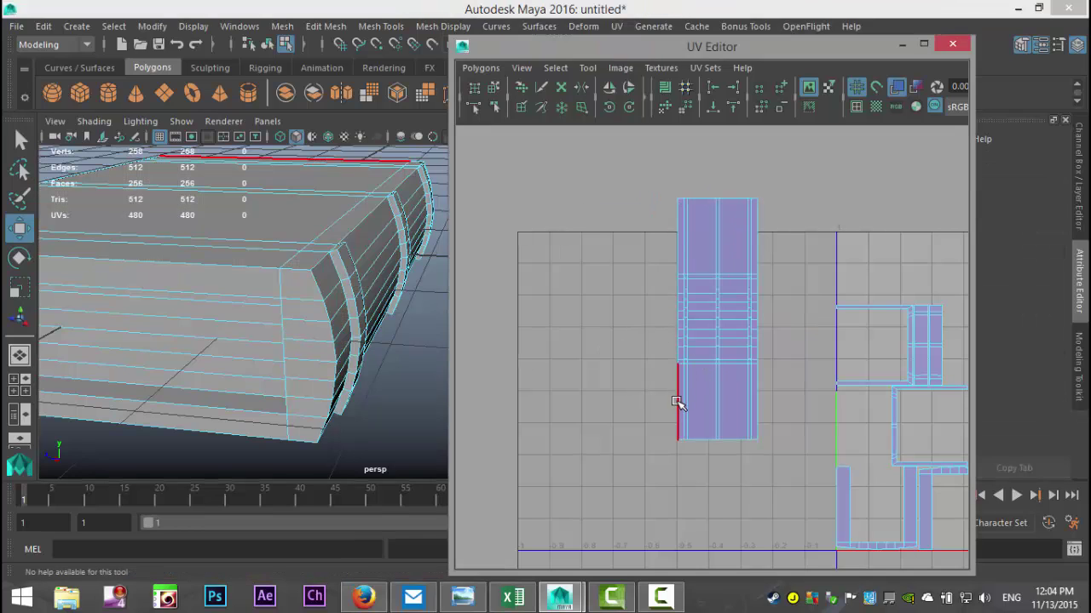
middle_click_drag(384, 358, 246, 378, "alt")
left_click_drag(281, 379, 219, 424, "alt")
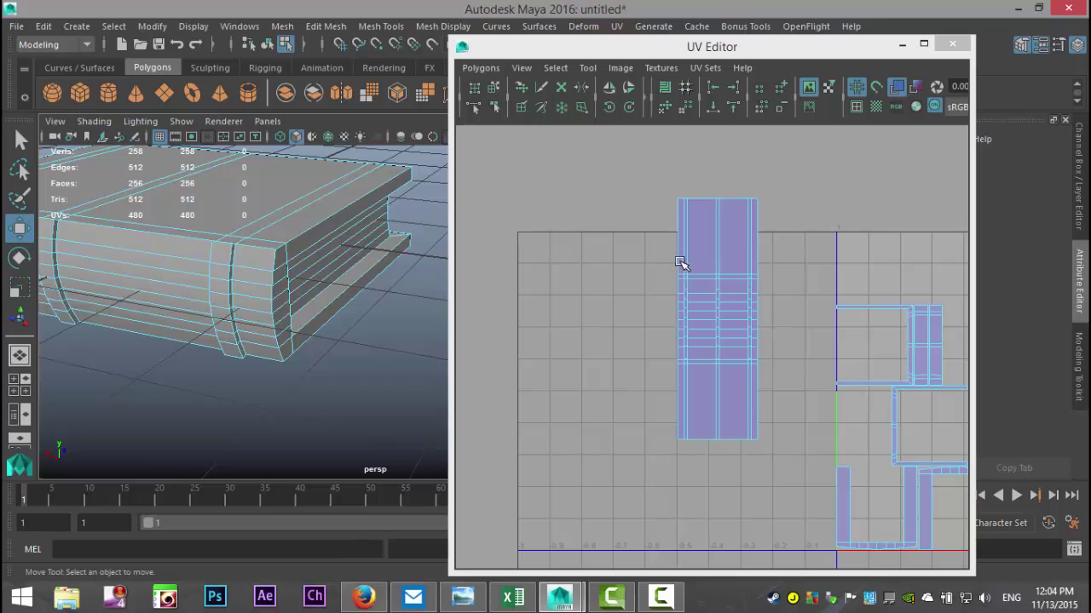
right_click_drag(679, 260, 675, 223)
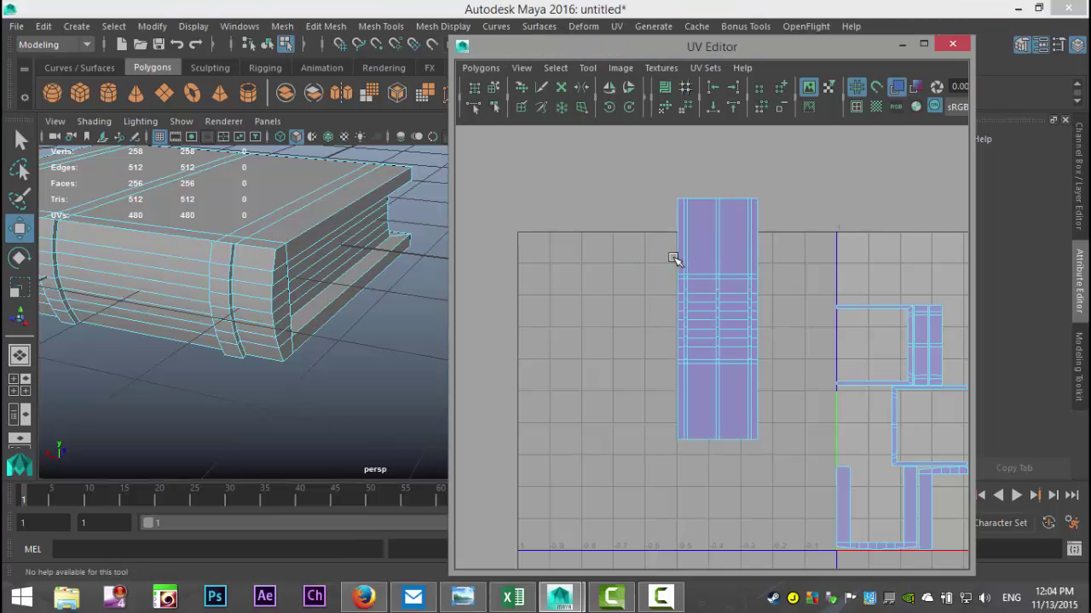
left_click(679, 260)
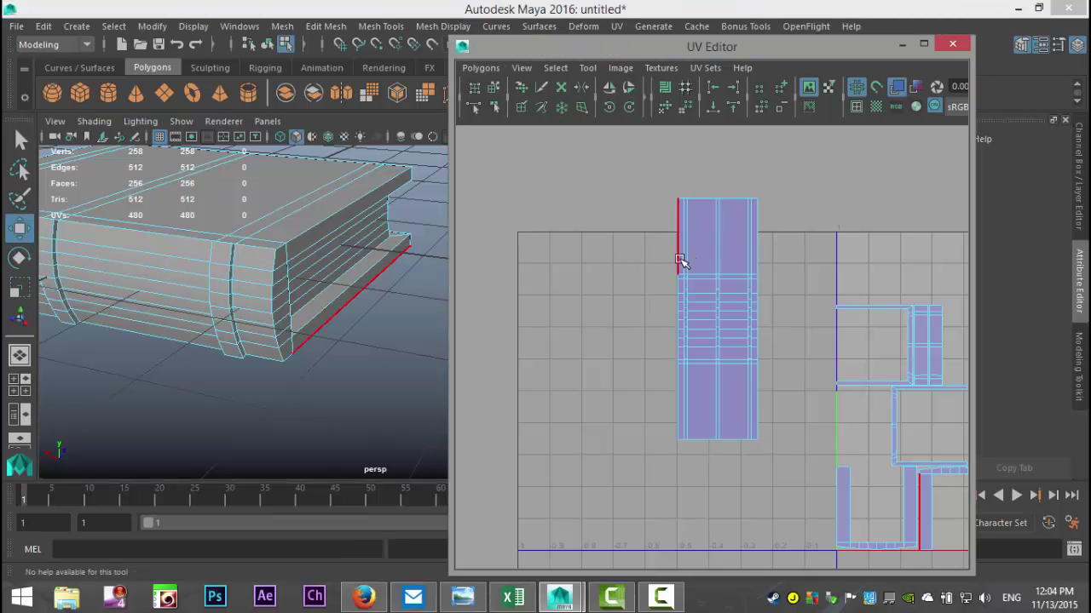
left_click(679, 260)
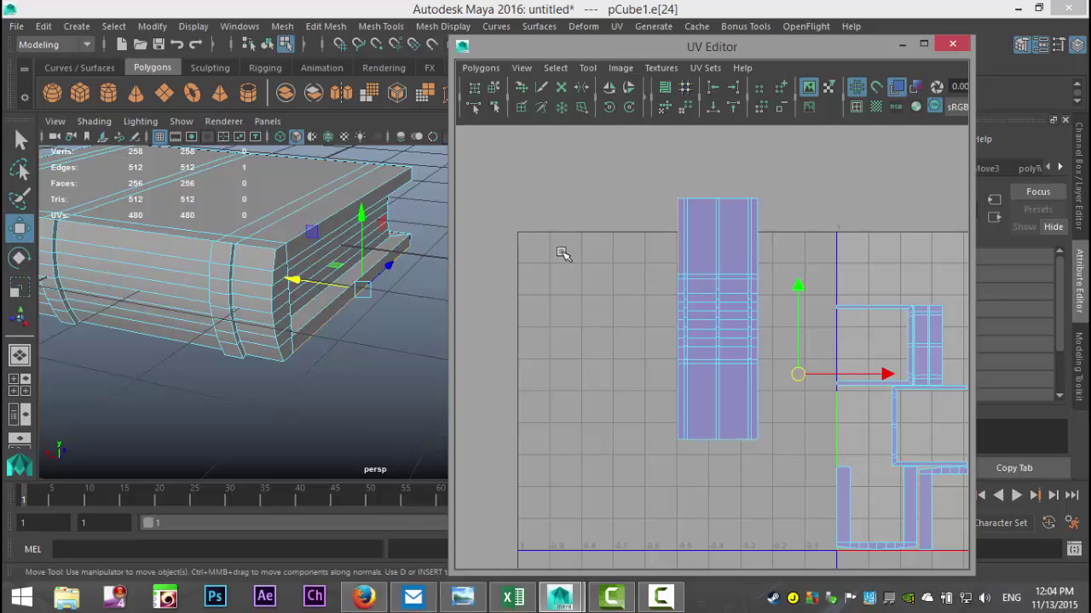
left_click(480, 67)
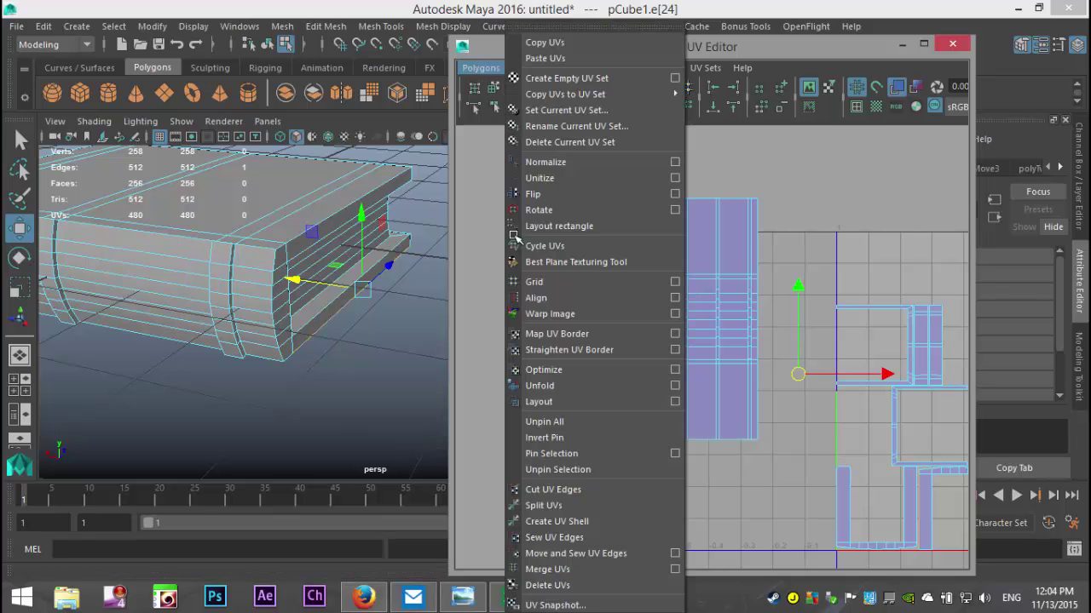
left_click(610, 555)
middle_click_drag(641, 448, 616, 462, "alt")
Select the right border edge of the bottom cover's UVs and join the opposite end strip with Move and Sew UV Edges
right_click_drag(665, 280, 629, 255)
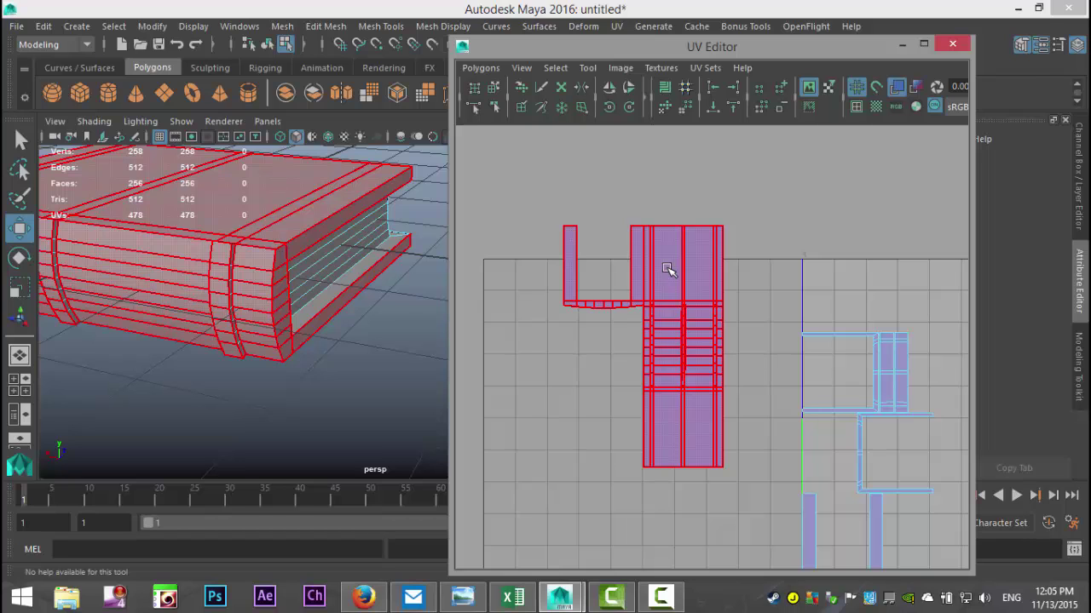
left_click(626, 285)
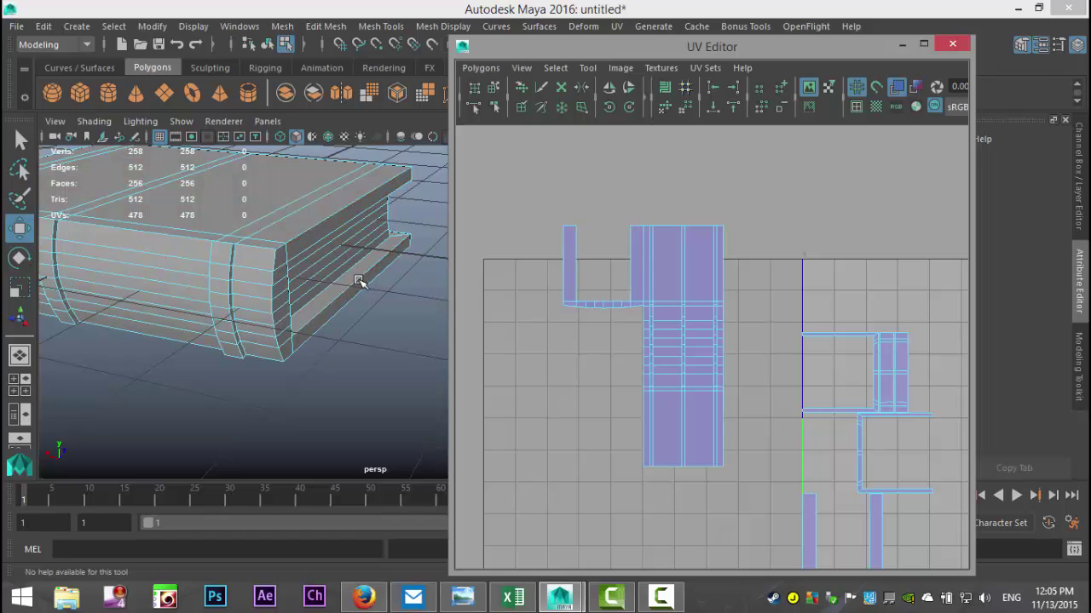
left_click(564, 260)
right_click_drag(564, 260, 566, 224)
left_click(564, 248)
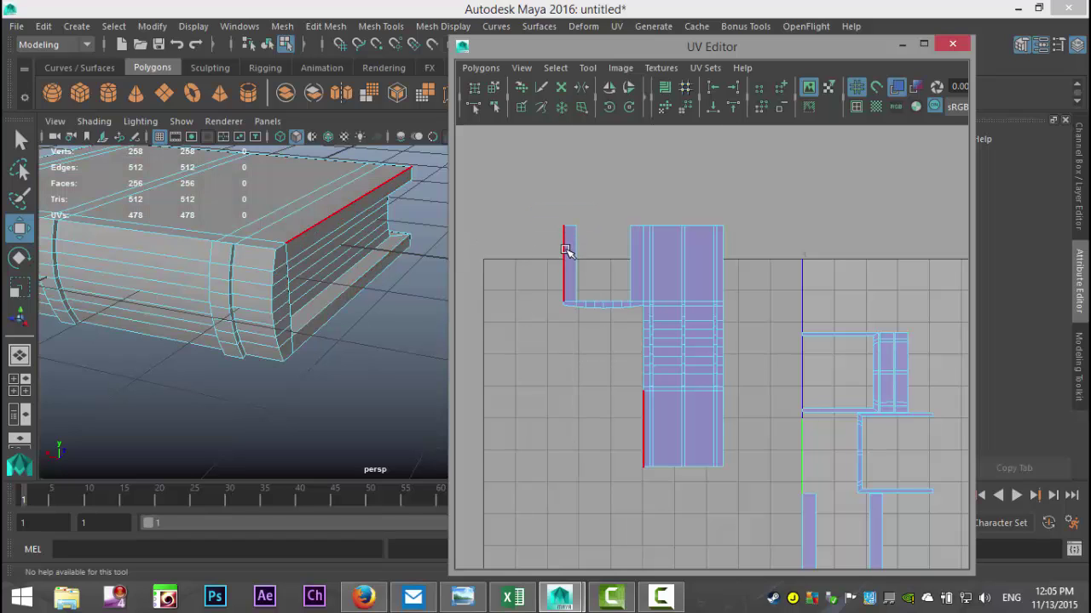
left_click(722, 281)
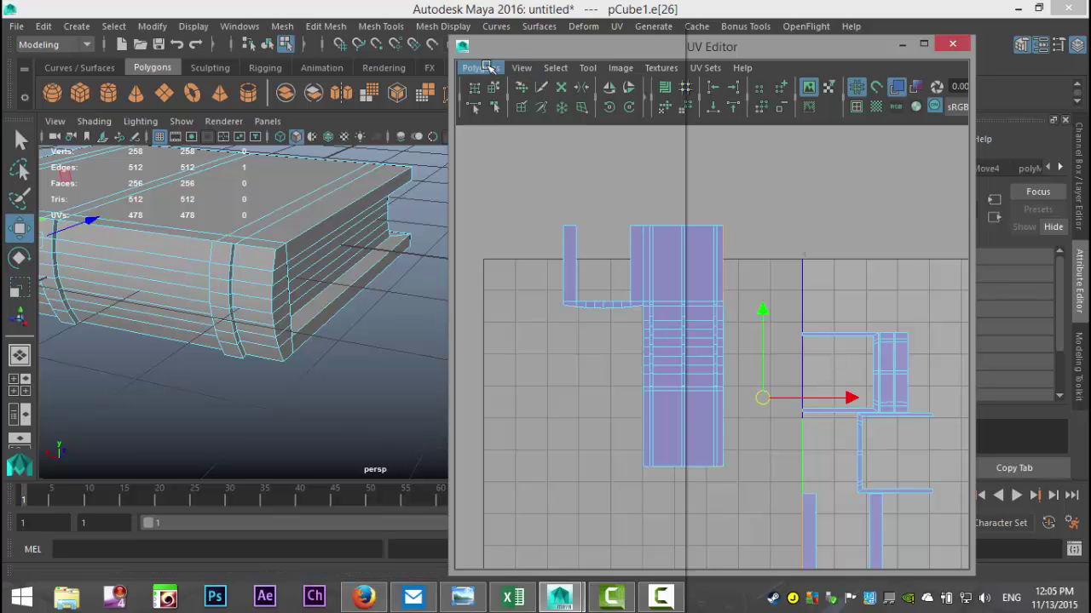
left_click(479, 68)
left_click(596, 554)
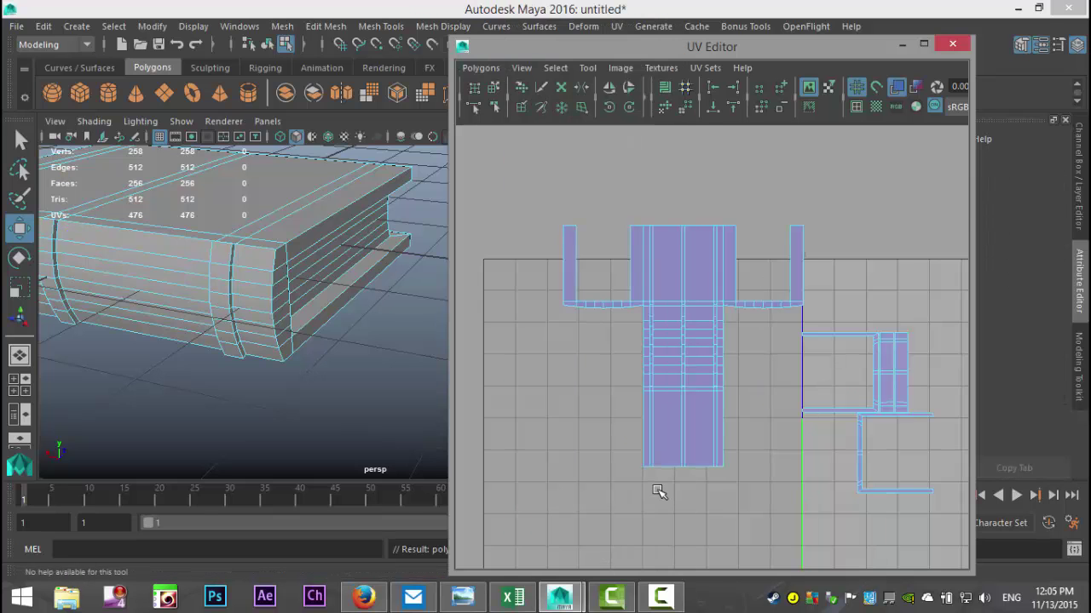
Select the joined cover shell and examine on the model which cover rim faces around the page block are not yet included
middle_click_drag(716, 485, 665, 431, "alt")
right_click_drag(632, 339, 592, 317)
left_click(632, 340)
left_click_drag(381, 379, 224, 358, "alt")
middle_click_drag(224, 359, 400, 368, "alt")
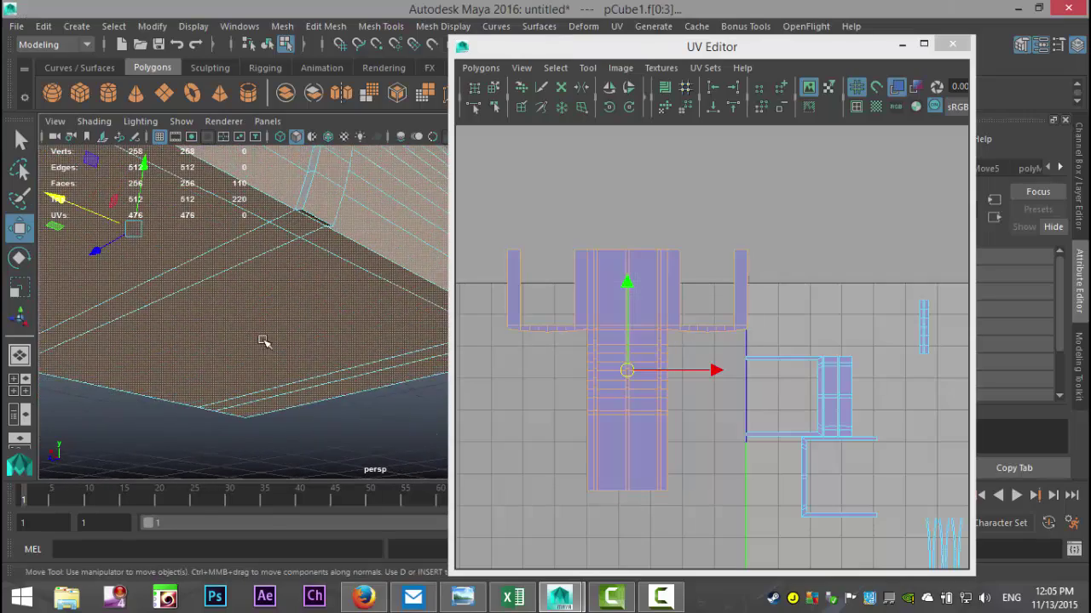
left_click_drag(263, 340, 247, 356, "alt")
middle_click_drag(246, 356, 295, 314, "alt")
scroll(293, 318, "down", 5)
scroll(292, 318, "down", 3)
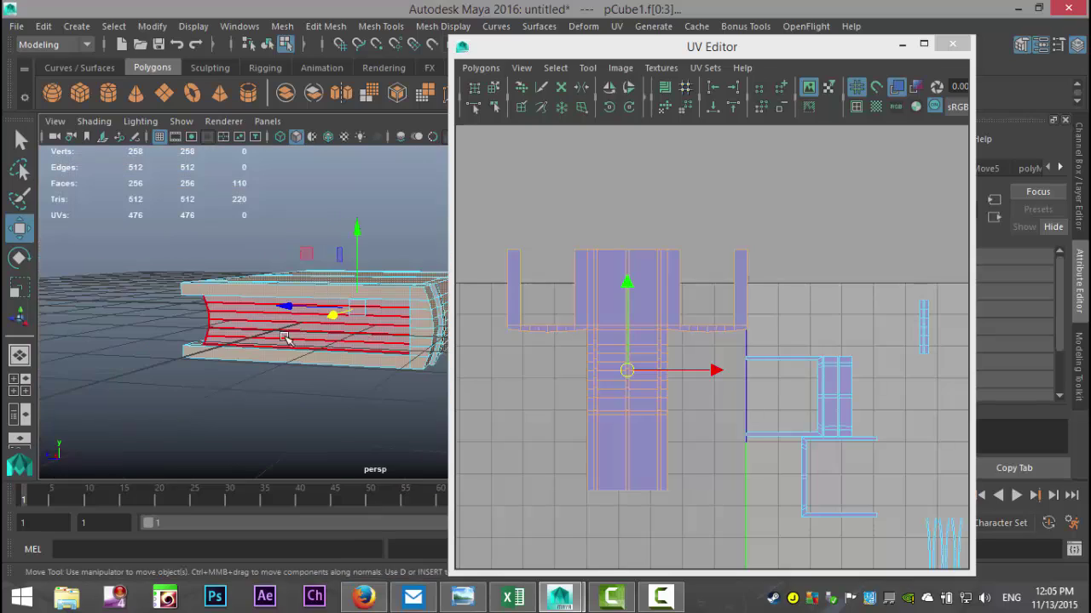
left_click_drag(285, 336, 262, 361, "alt")
right_click(263, 327)
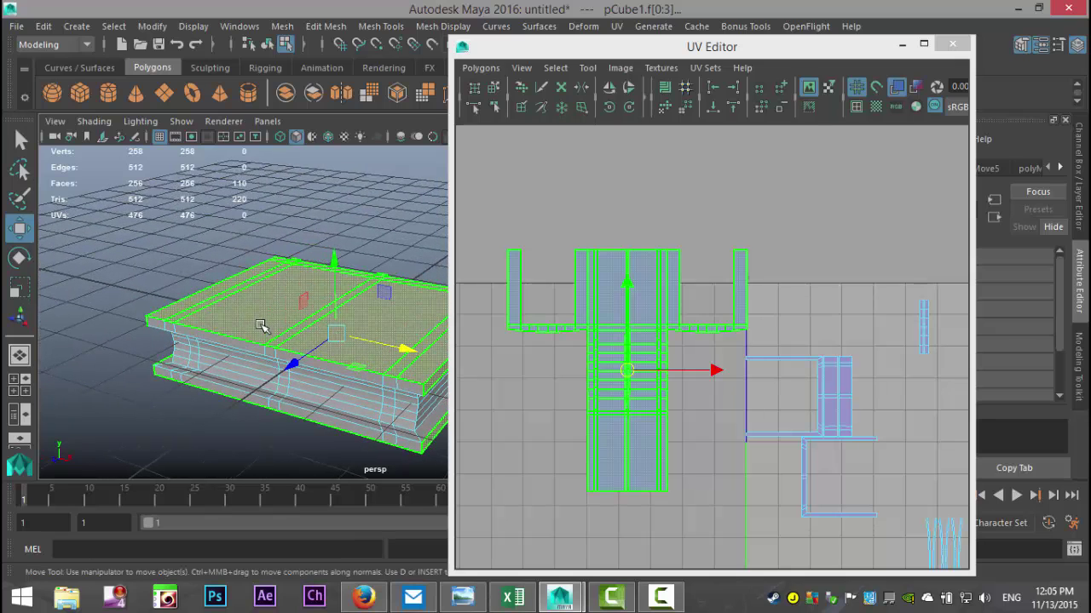
Select all border edges at the lower end of the top cover's UVs, leaving the lengthwise edges out of the selection
right_click_drag(251, 340, 250, 102)
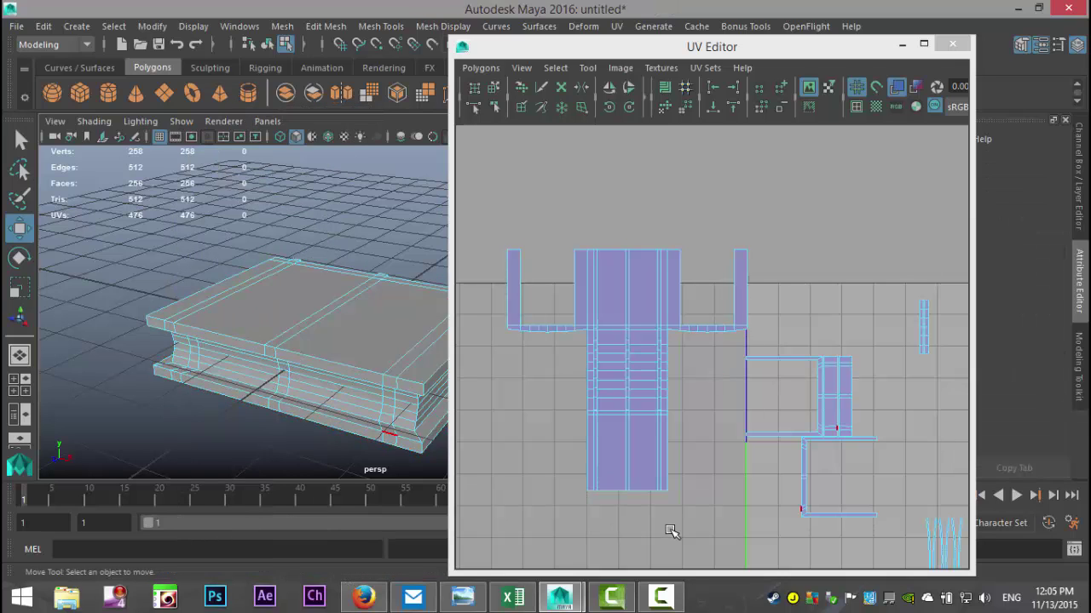
scroll(671, 531, "up", 3)
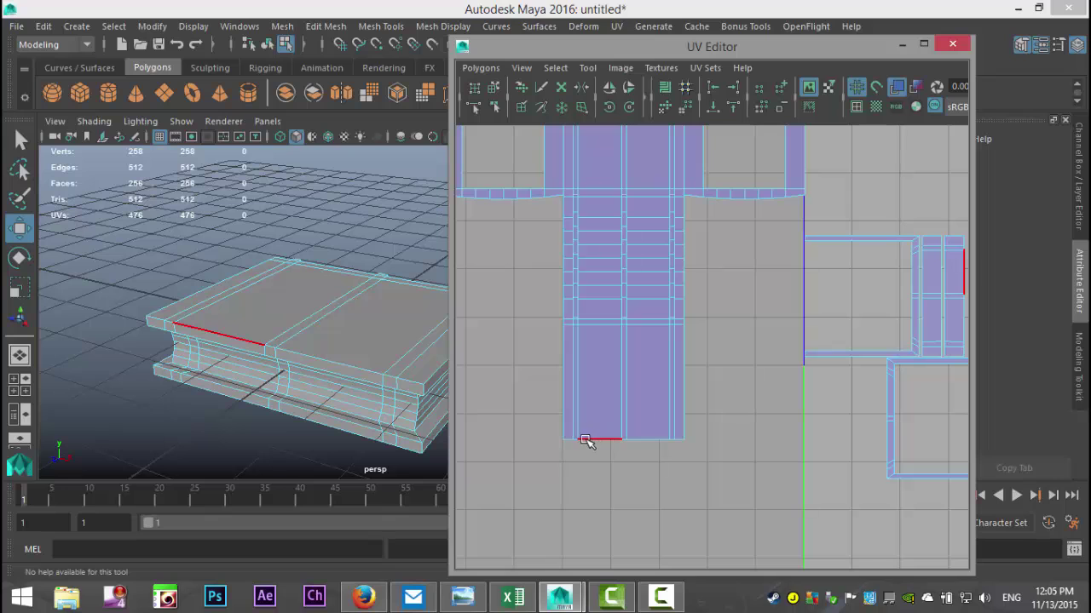
left_click(597, 441)
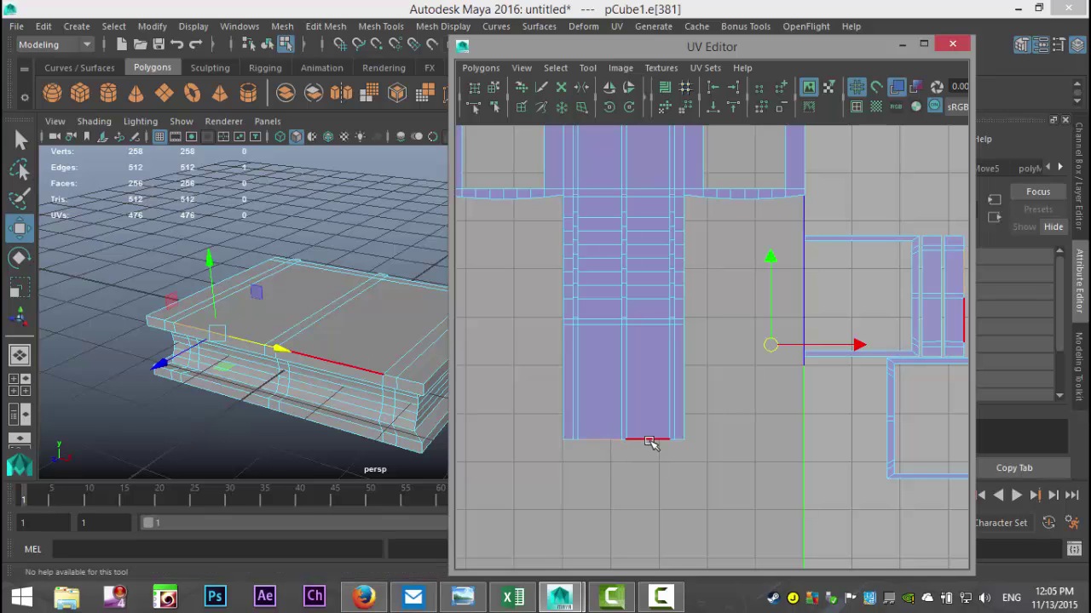
left_click(645, 439, "shift")
scroll(648, 460, "up", 2)
scroll(648, 464, "up", 1)
middle_click_drag(689, 455, 816, 379, "alt")
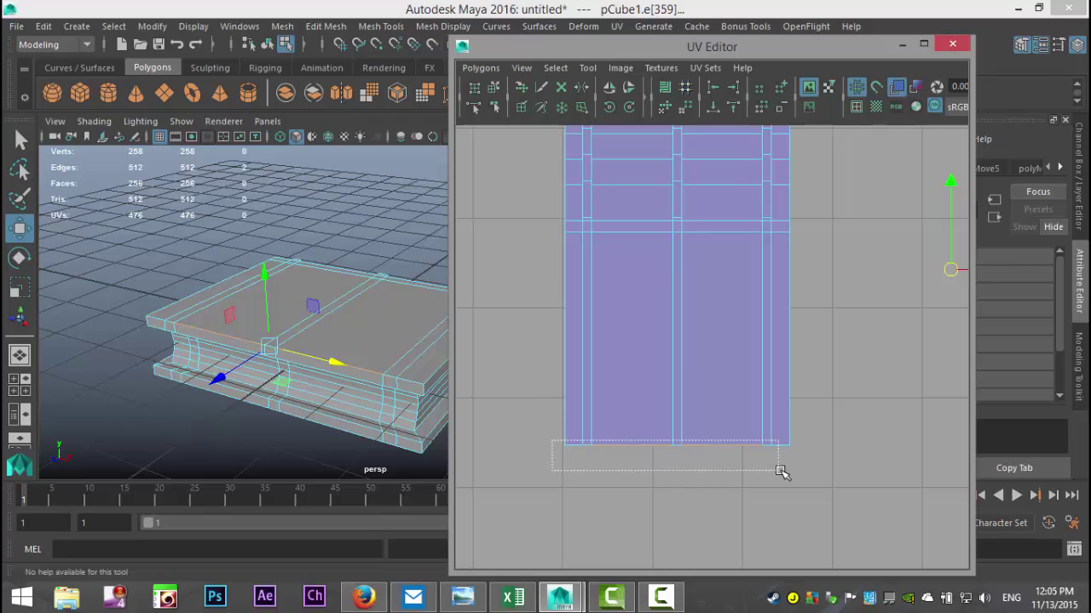
left_click_drag(782, 471, 784, 473)
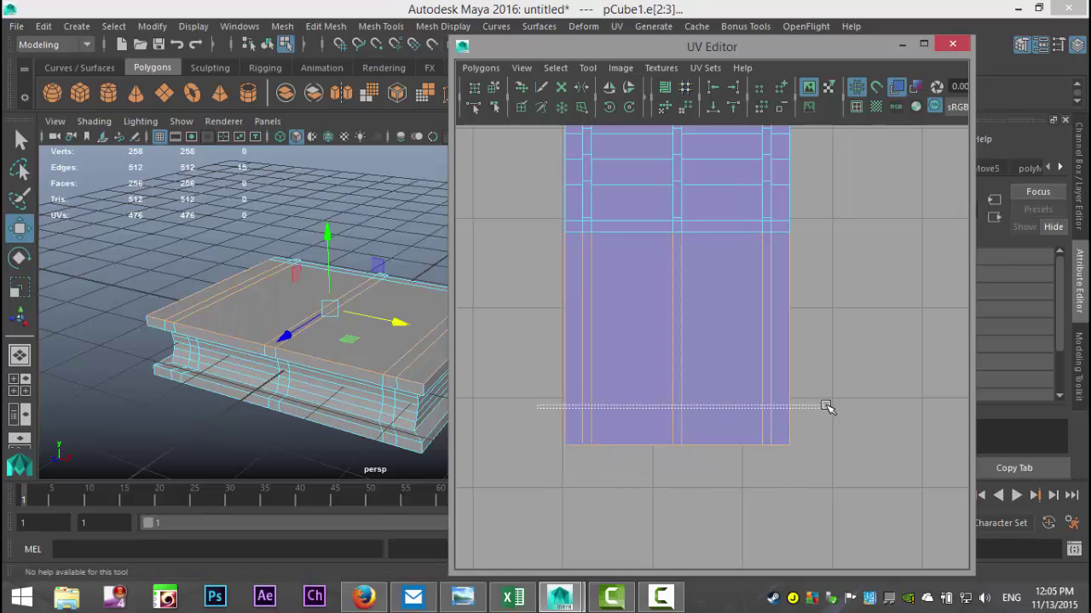
left_click(829, 406)
Join the top cover's fore-edge rim strip to the cover shell with Move and Sew UV Edges
left_click(481, 68)
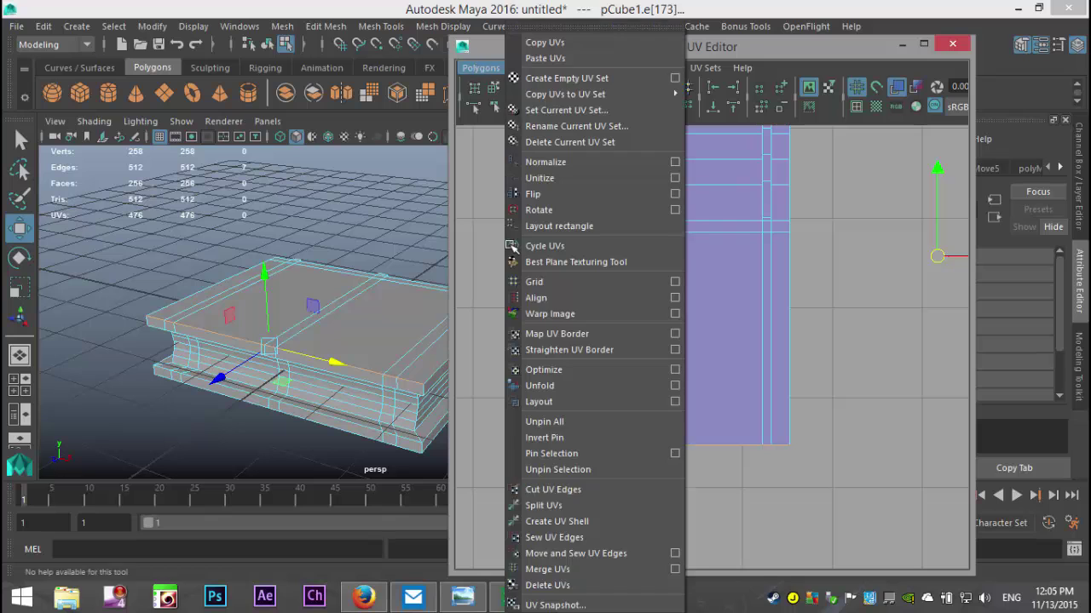
left_click(620, 553)
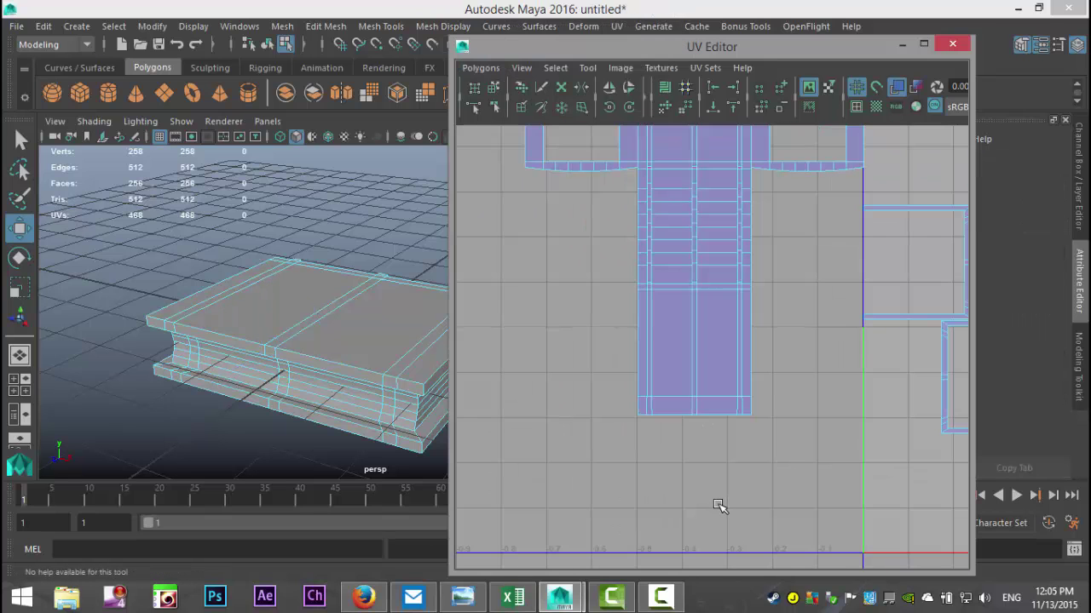
scroll(719, 505, "down", 5)
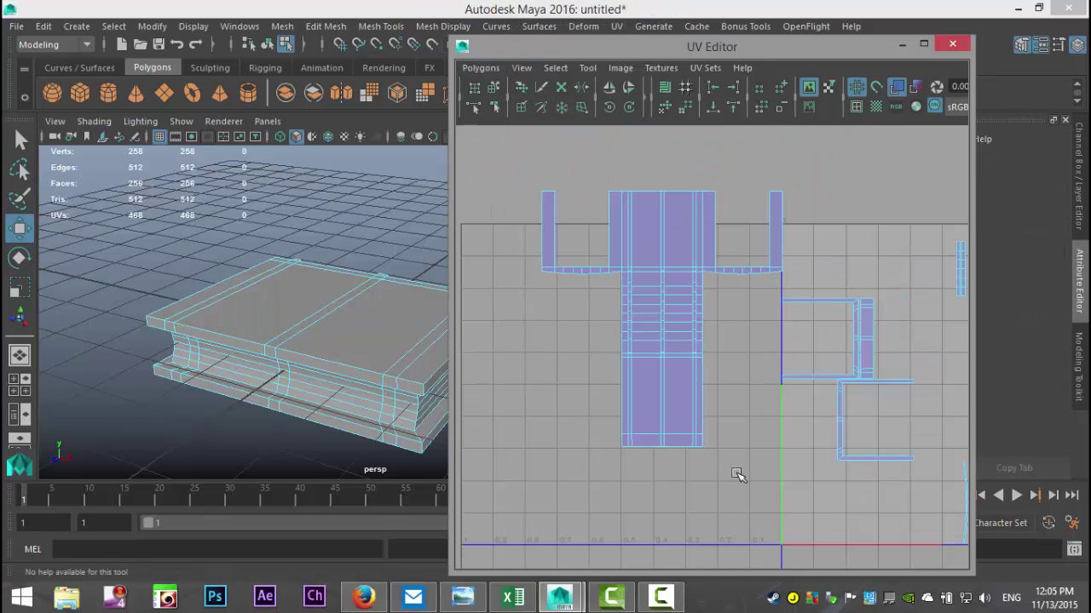
Select the bottom cover's fore-edge strip and the adjacent U-shaped rim shell to examine which faces they cover on the model
middle_click_drag(756, 491, 710, 460, "alt")
scroll(770, 475, "up", 2)
scroll(770, 476, "up", 2)
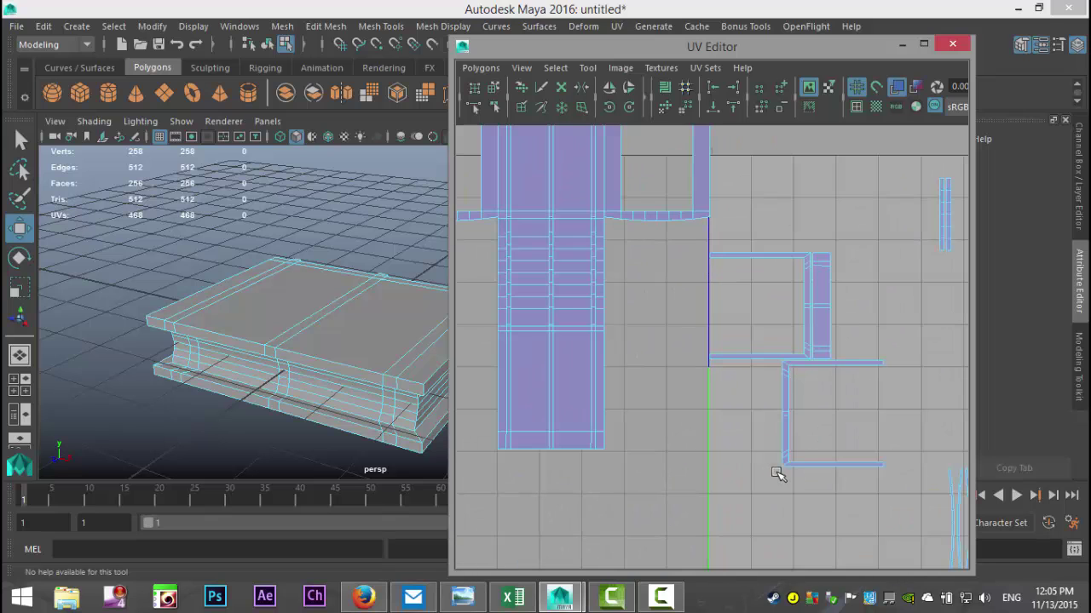
right_click_drag(823, 317, 755, 292)
left_click(818, 309)
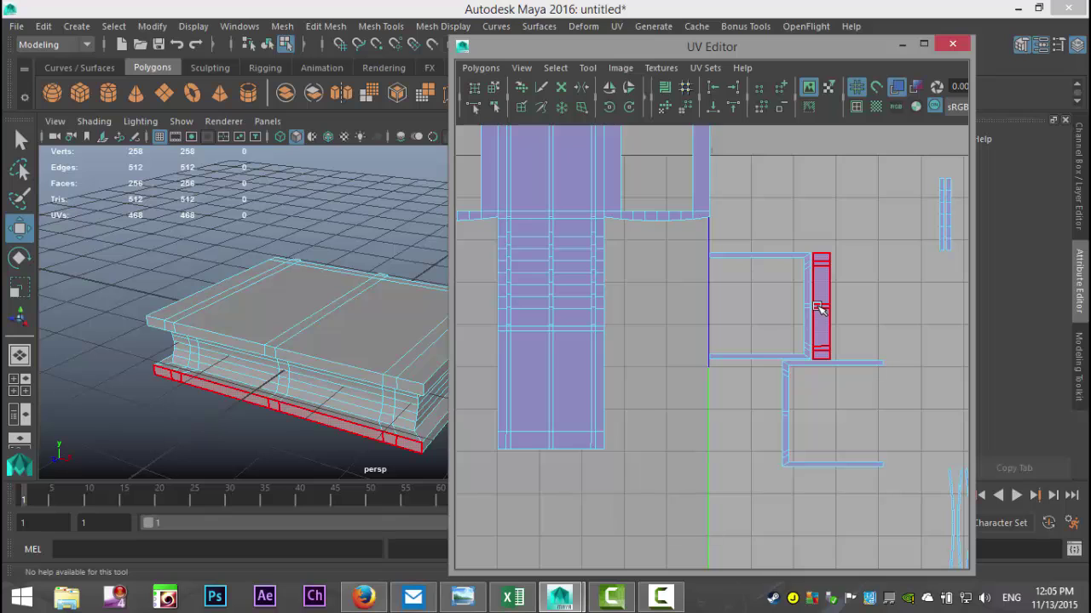
left_click(807, 311)
left_click(807, 312)
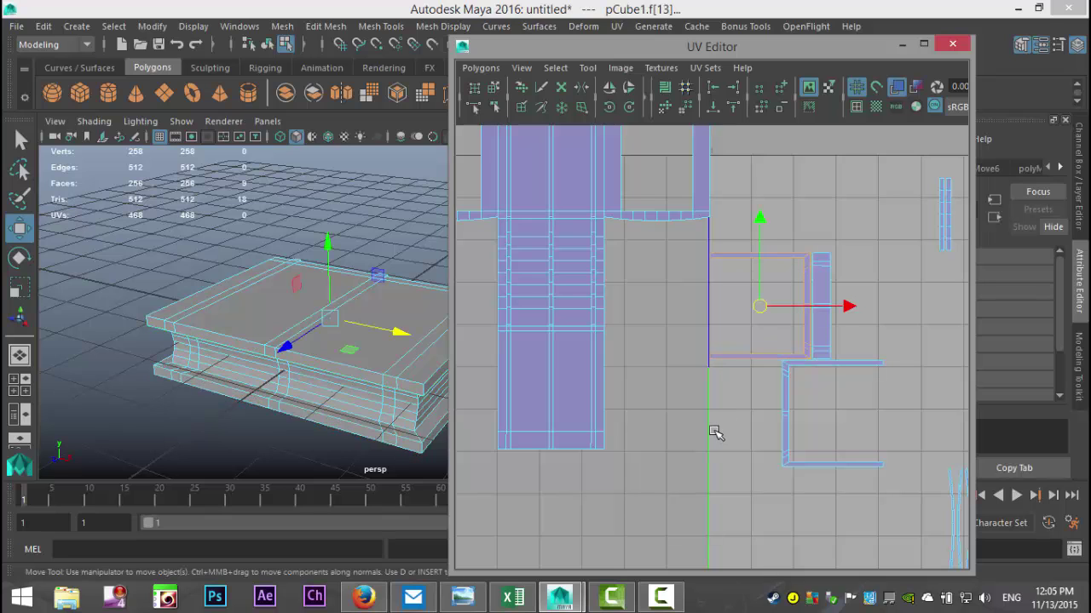
Try to sew the upper U-shaped rim shell to the cover shell along its long edge with Move and Sew UV Edges, and undo it
middle_click_drag(713, 434, 730, 474, "alt")
right_click_drag(773, 307, 772, 262)
left_click(773, 304)
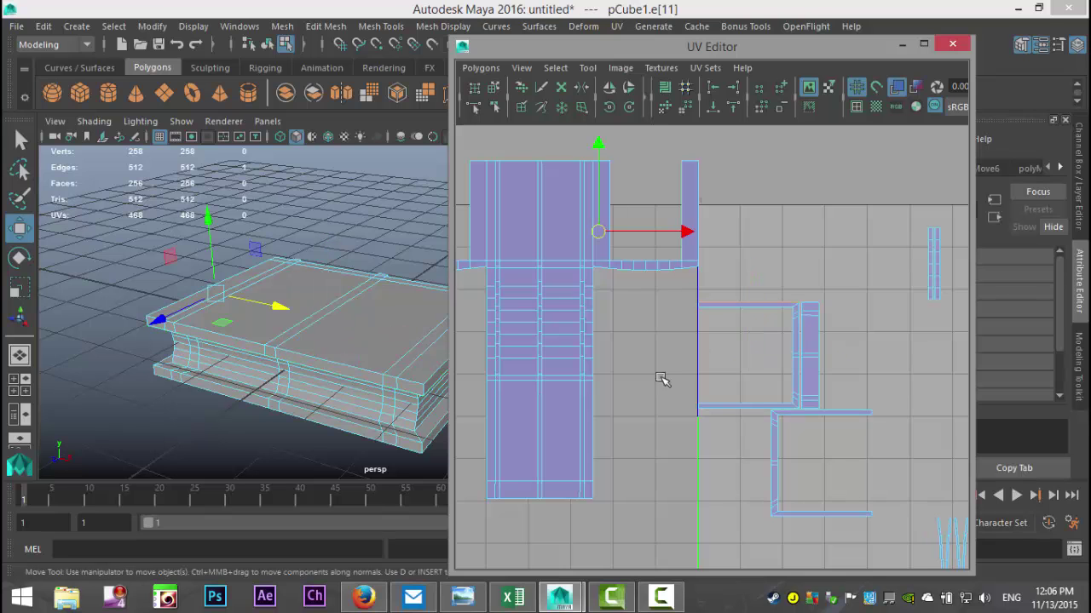
middle_click_drag(660, 377, 773, 410, "alt")
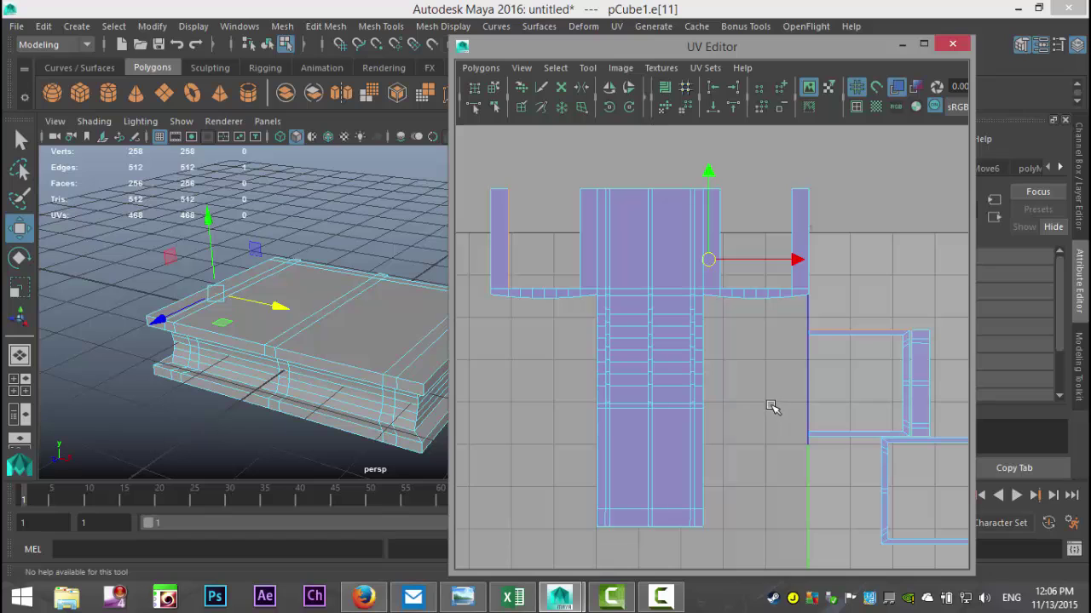
left_click(485, 71)
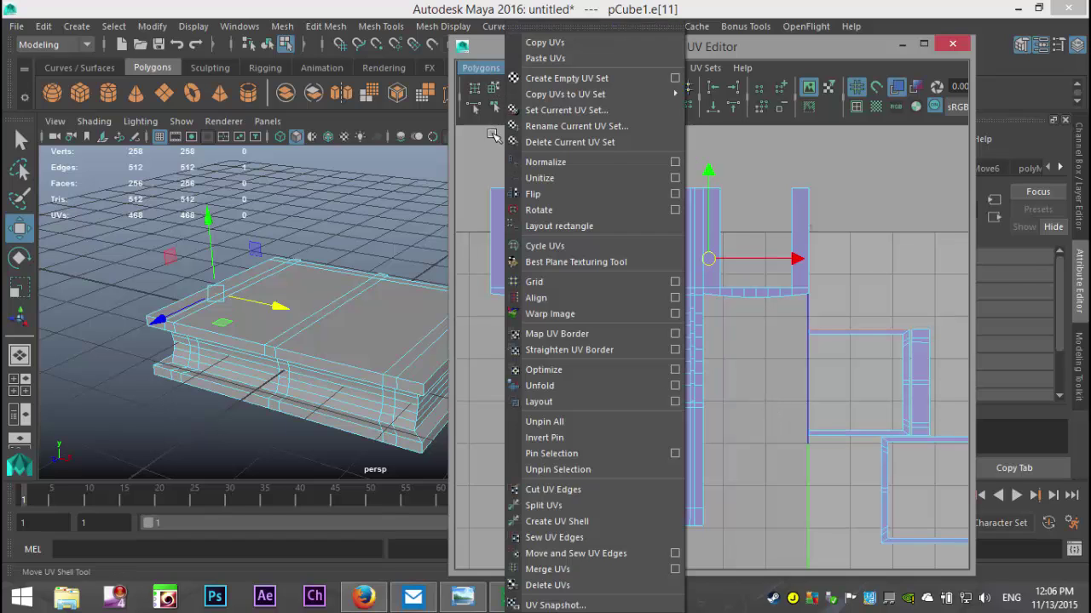
left_click(605, 555)
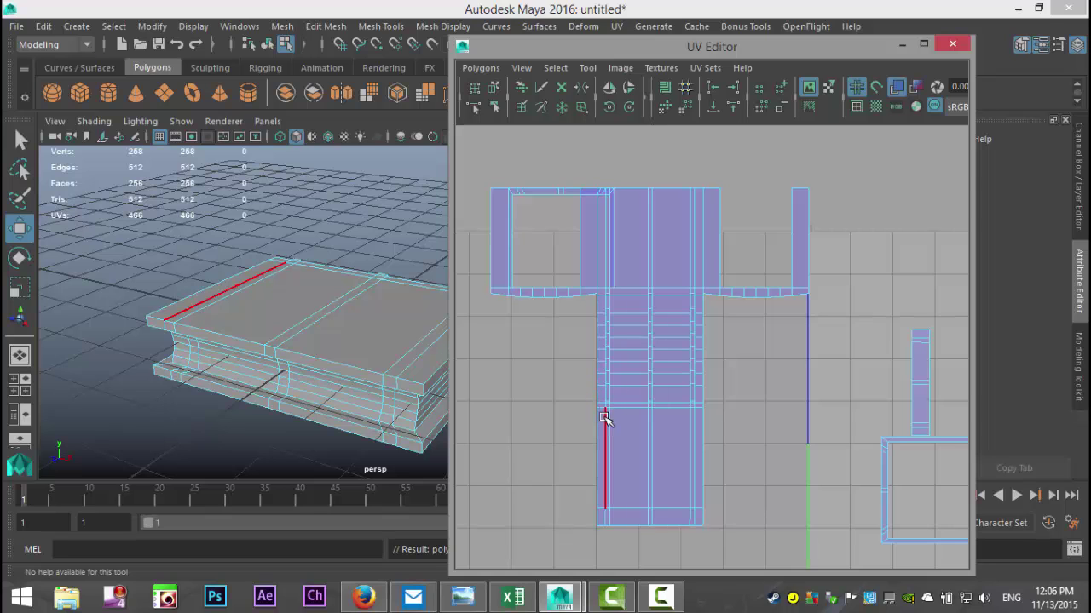
key("ctrl+z")
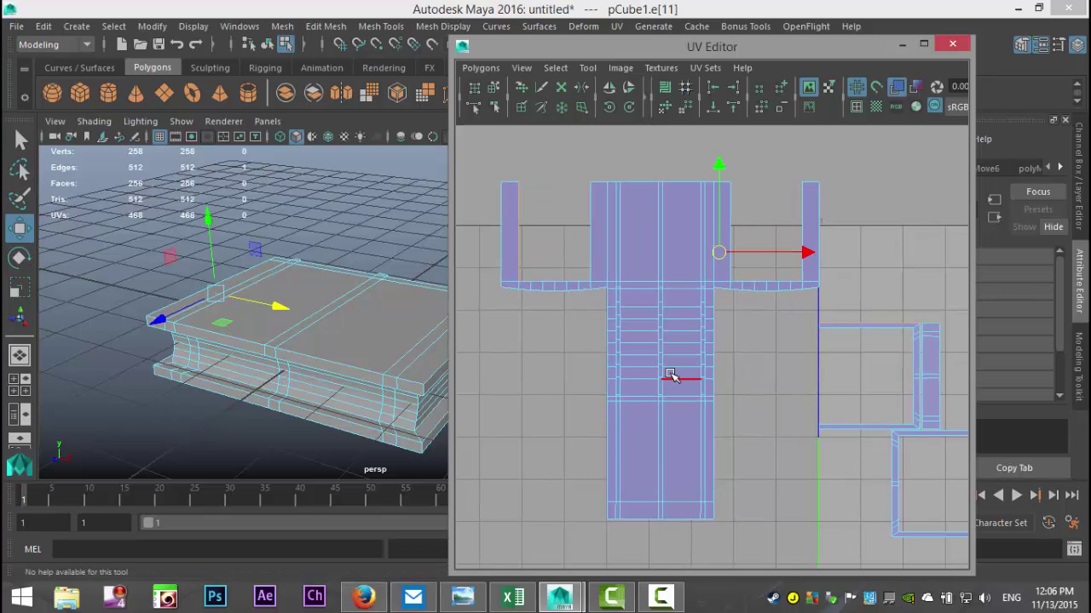
Select the edges shared by the bottom cover and its separate fore-edge strip and join the strip to the cover shell with Move and Sew UV Edges
right_click_drag(670, 373, 632, 348)
left_click(650, 346)
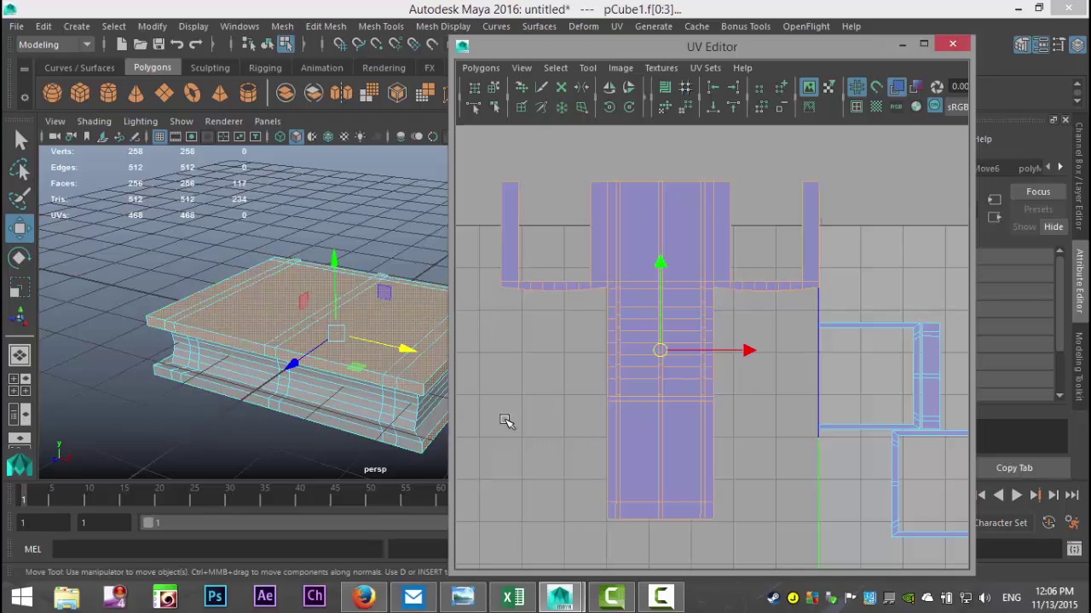
left_click_drag(252, 416, 240, 358, "alt")
double_click(219, 353)
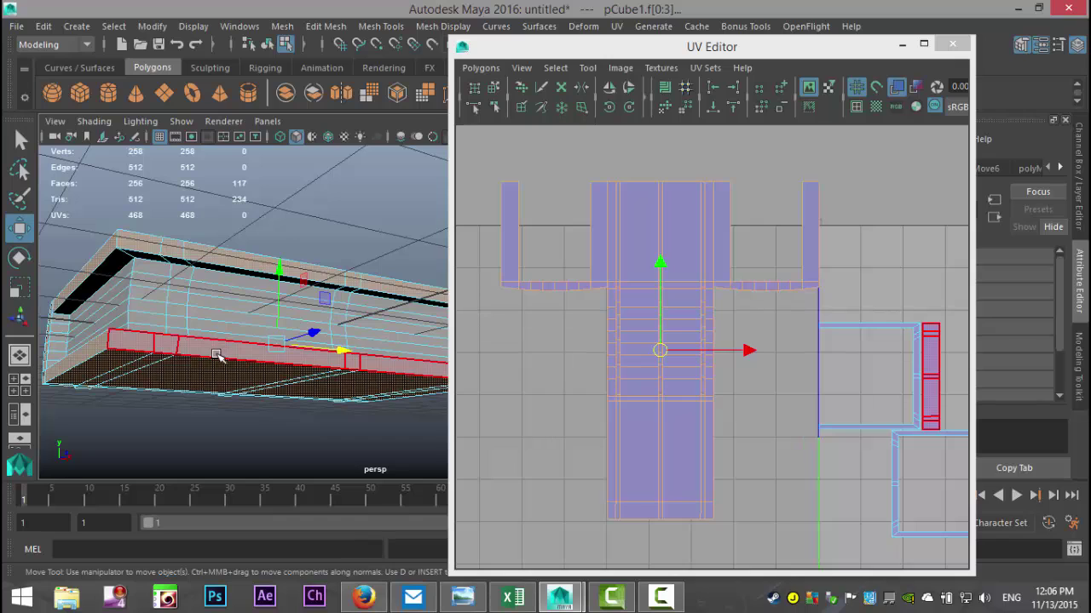
right_click_drag(215, 357, 220, 112)
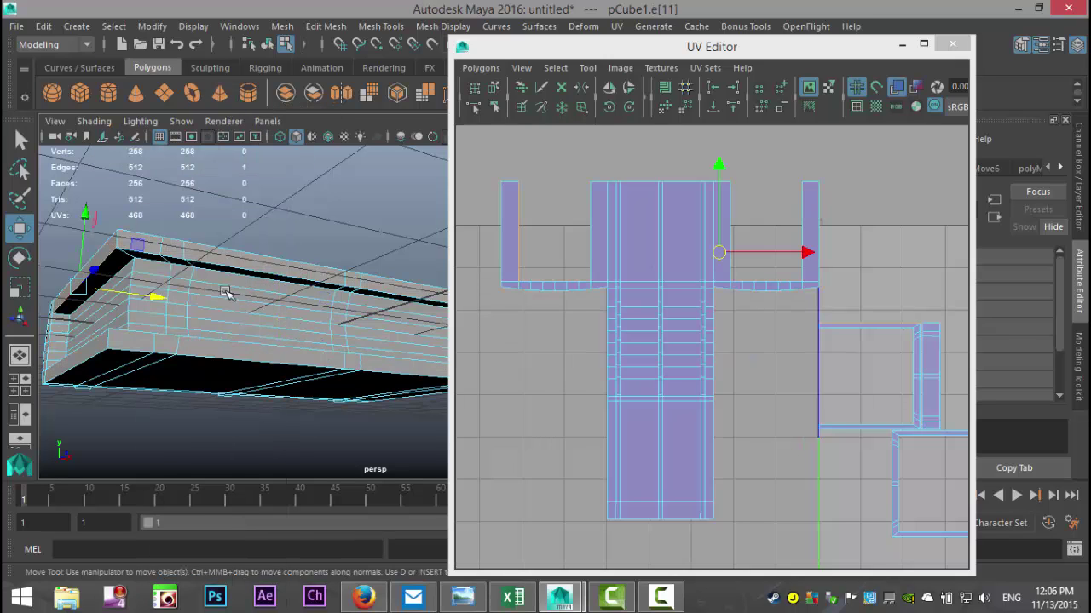
left_click(253, 363)
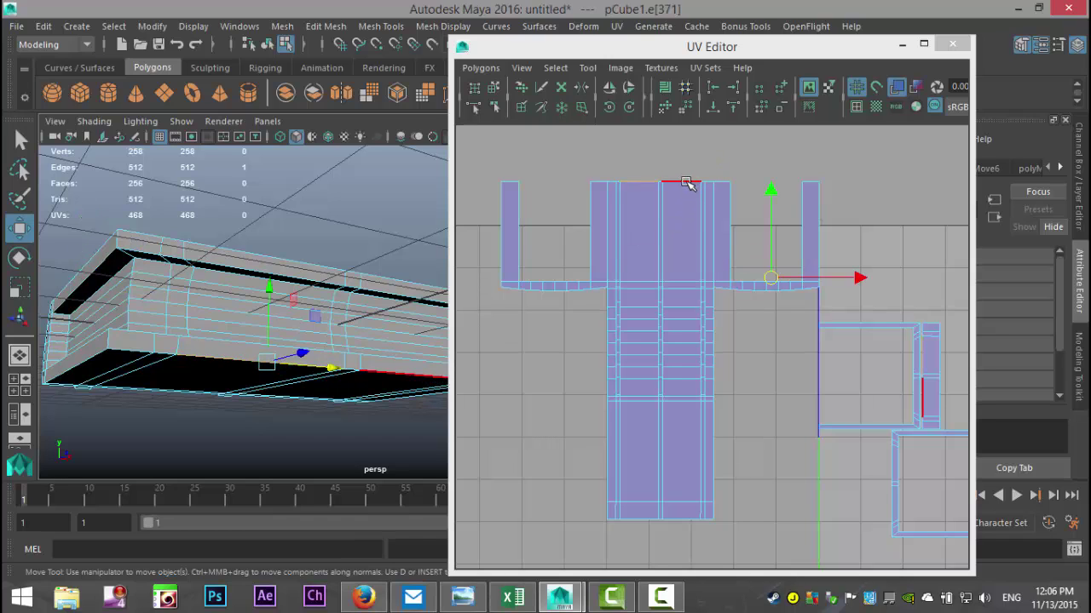
left_click(686, 184, "shift")
left_click(481, 68)
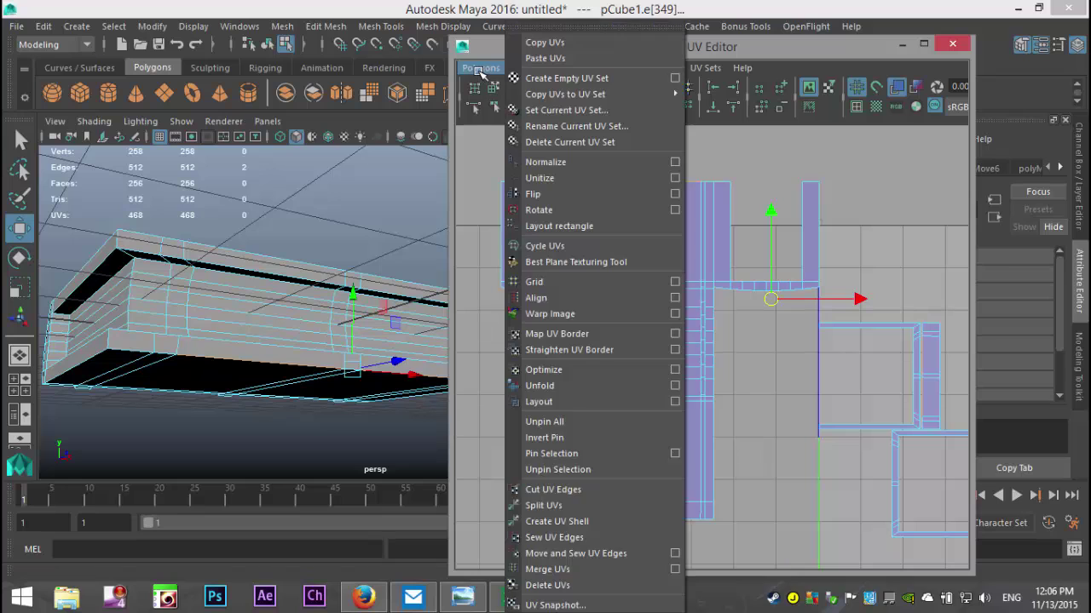
left_click(606, 555)
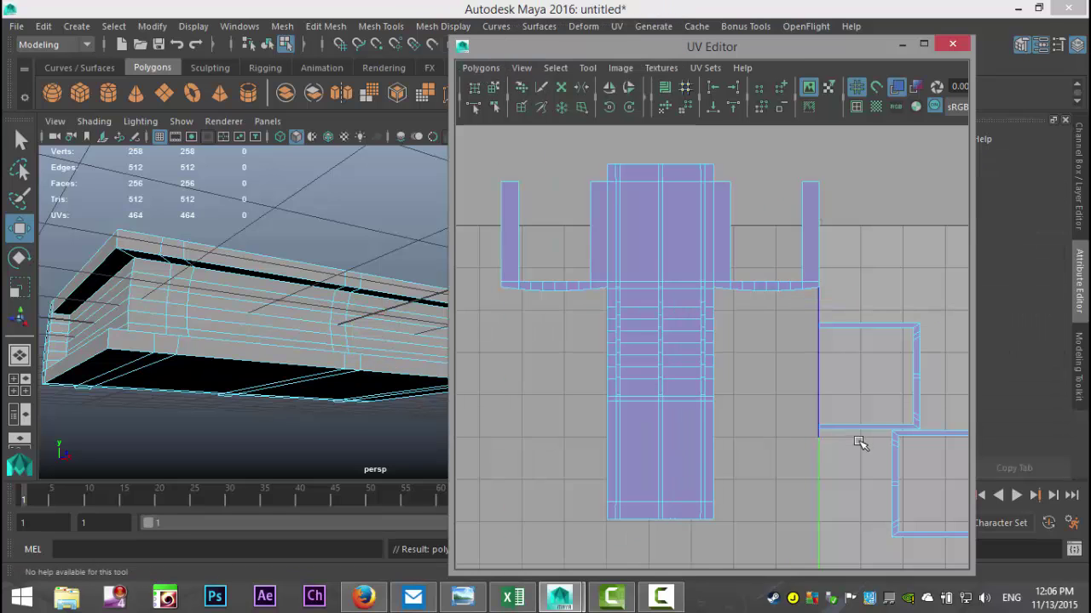
Select one of the small narrow UV strips and examine on the model where its faces meet the cover shell
scroll(859, 443, "down", 3)
scroll(797, 473, "up", 3)
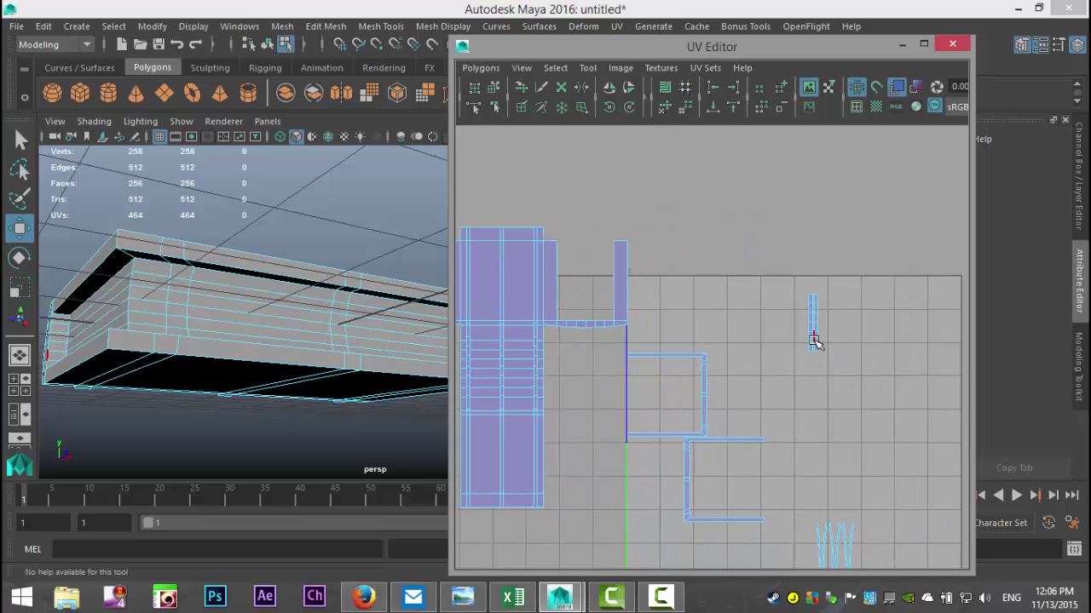
mouse_move(813, 340)
right_mouse_down()
mouse_move(792, 316)
mouse_move(803, 324)
right_mouse_up()
left_click(812, 331)
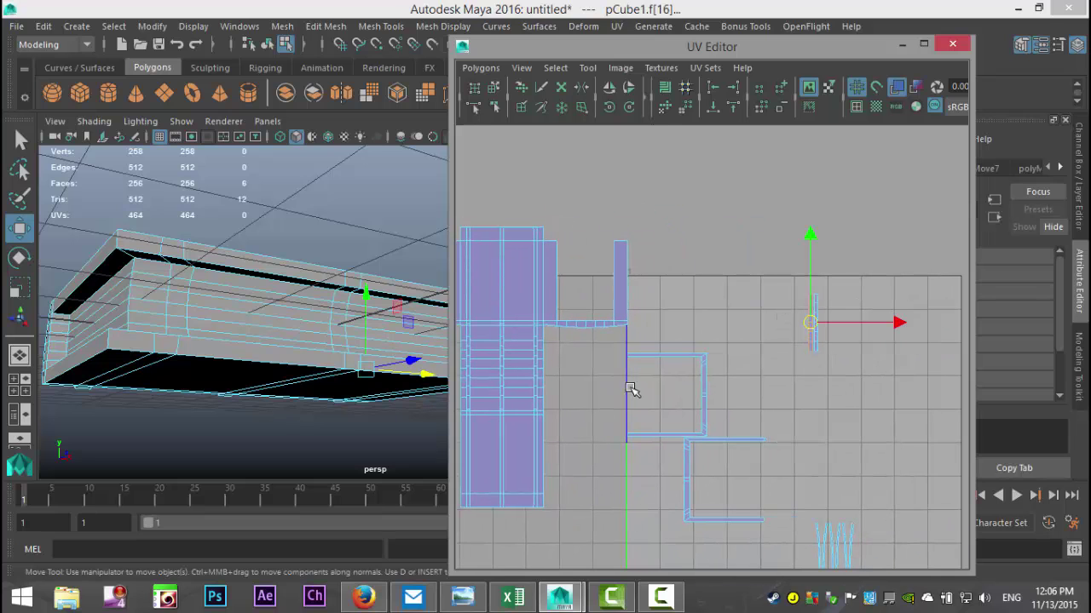
left_click(340, 383)
left_click_drag(341, 383, 262, 351, "alt")
key("F8")
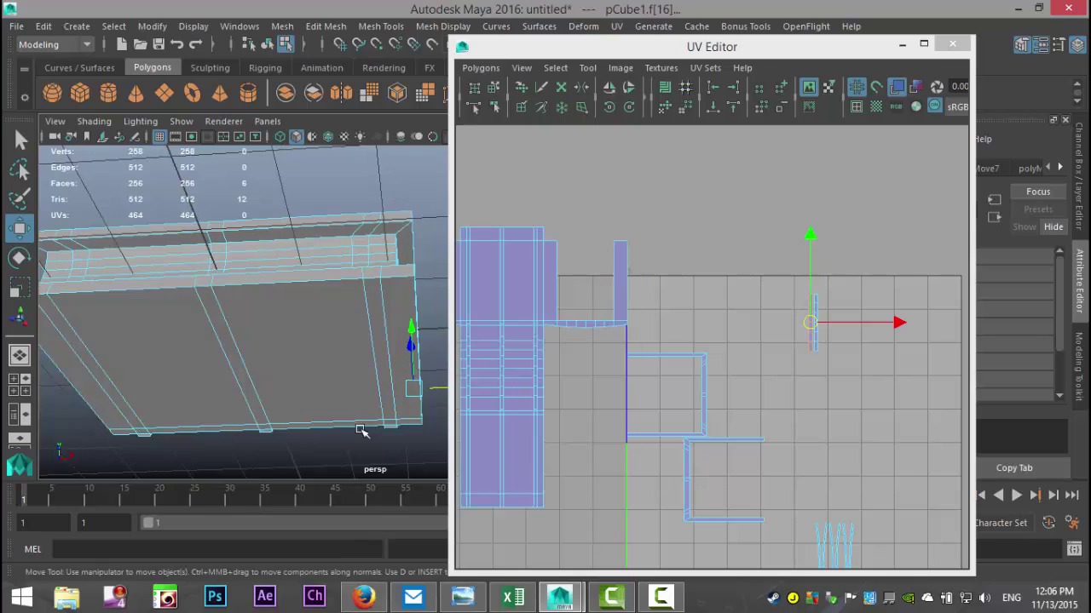
left_click_drag(363, 437, 129, 352, "alt")
left_click_drag(336, 367, 241, 370, "alt")
mouse_move(349, 314)
left_mouse_down("alt")
mouse_move(295, 406)
mouse_move(378, 373)
mouse_move(380, 361)
mouse_move(379, 384)
mouse_move(333, 302)
left_mouse_up("alt")
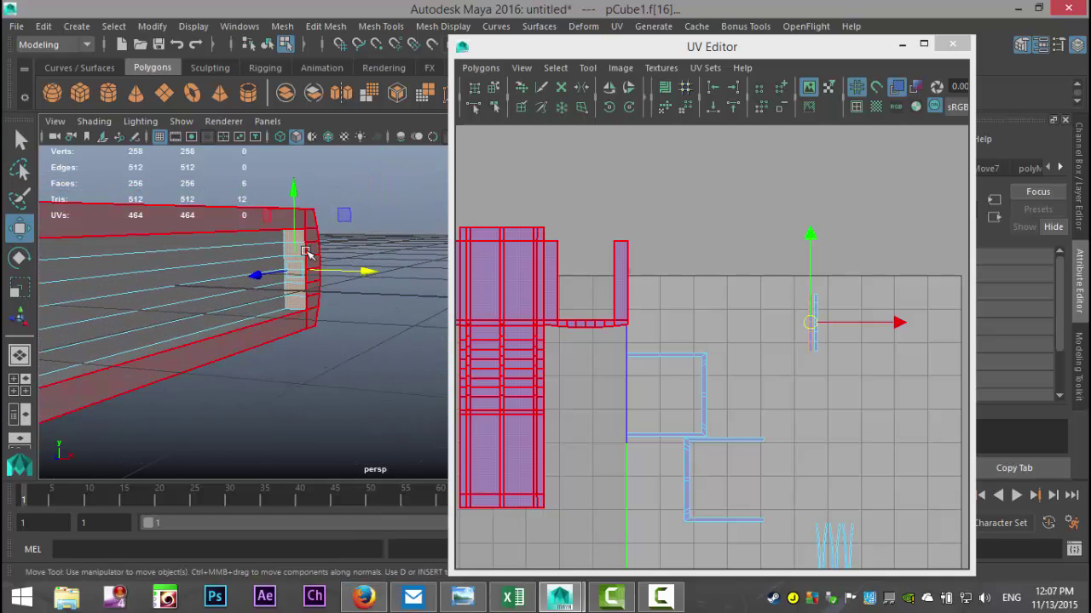
Select an edge between the narrow strip and the spine end on the model to locate its counterpart in the UV layout
right_click_drag(306, 252, 311, 102)
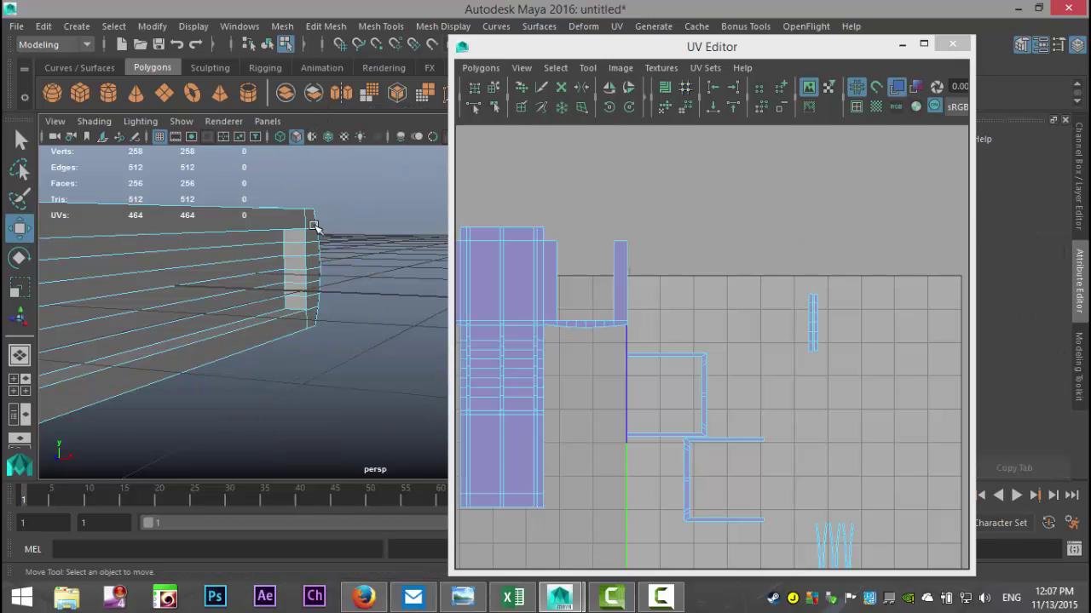
left_click(306, 236)
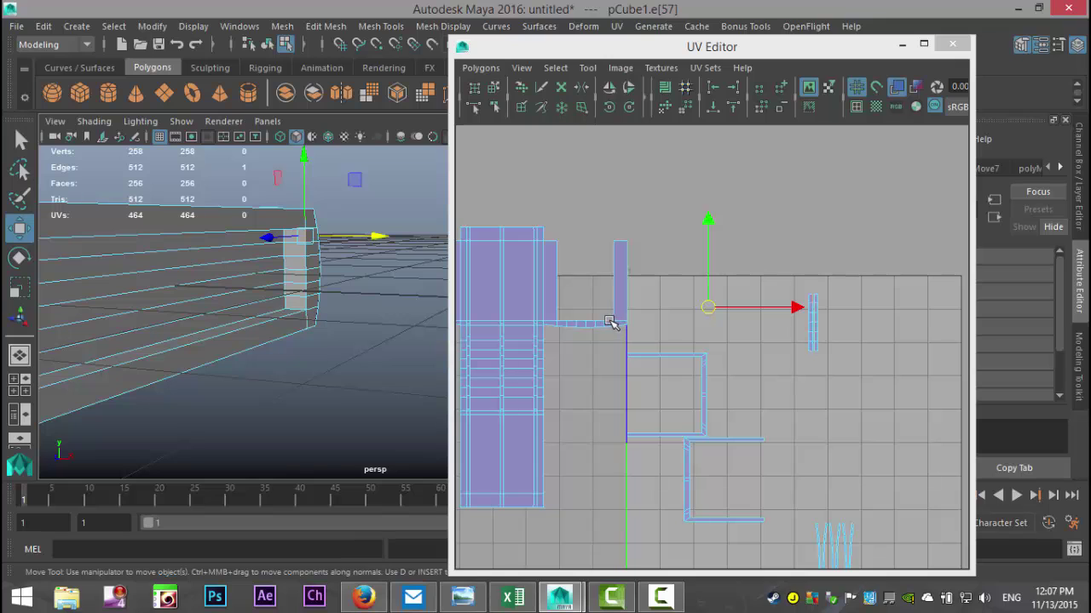
left_click(569, 324)
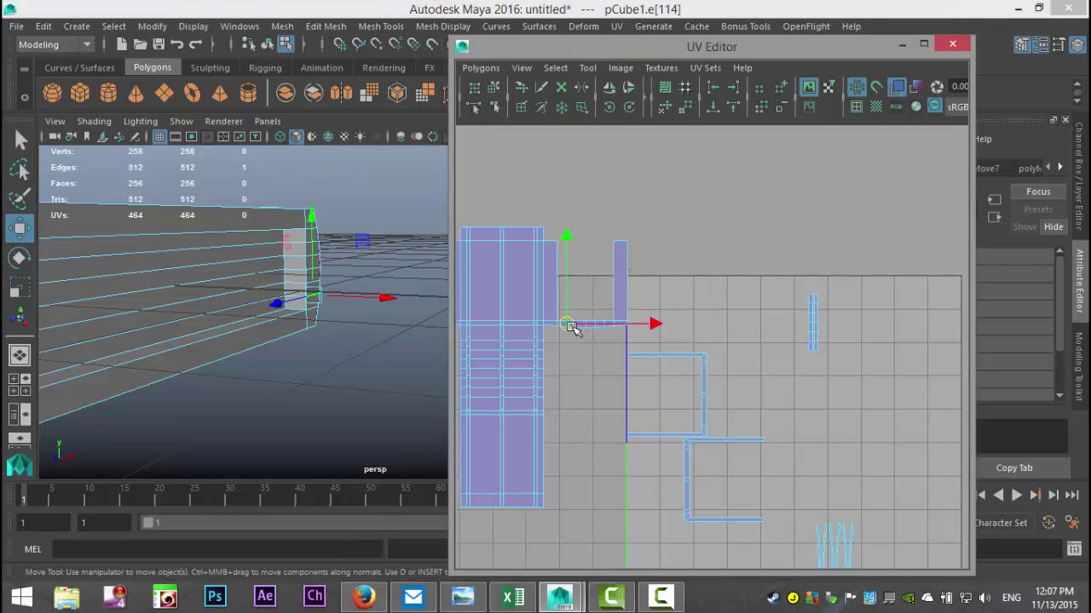
scroll(585, 333, "up", 4)
middle_click_drag(524, 361, 718, 388, "alt")
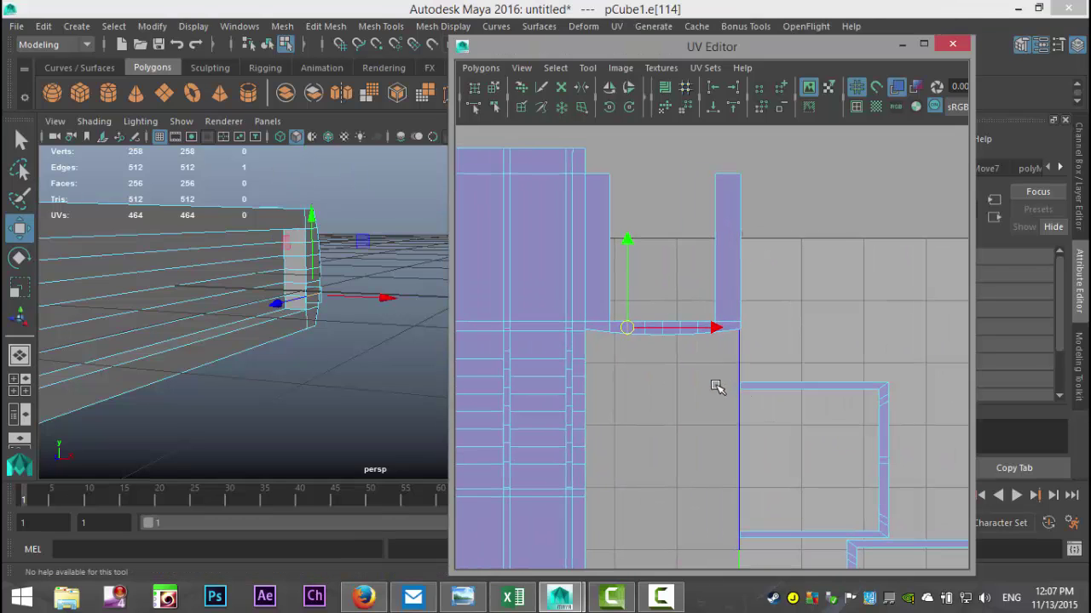
Select the inner edges of the right spine-end strip between the cover flaps and attach the narrow strip with Move and Sew UV Edges
left_click(653, 318)
left_click(622, 326)
left_click(647, 324, "shift")
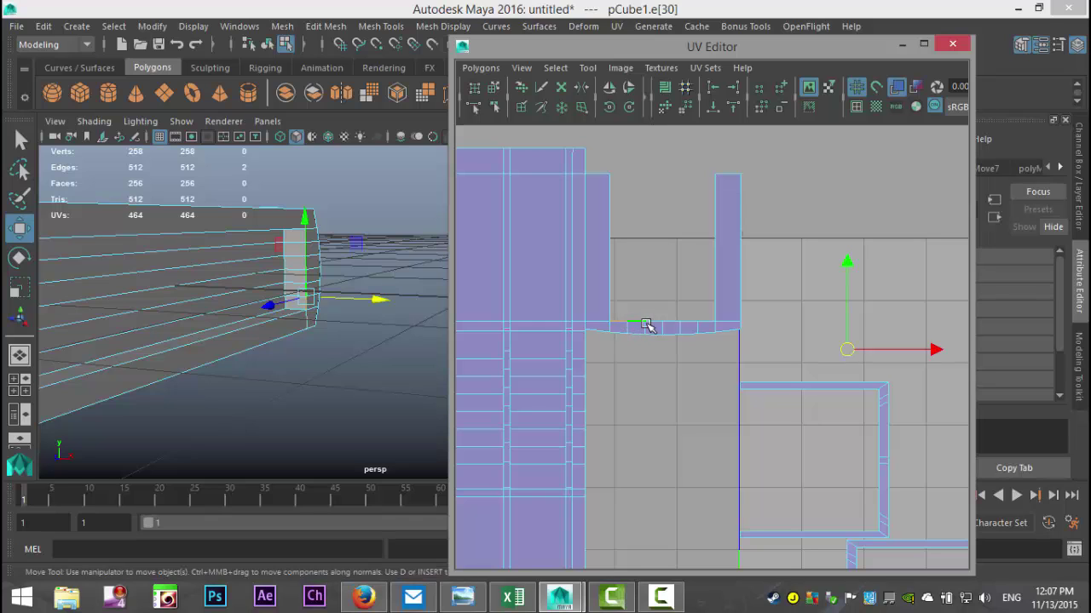
left_click(670, 324, "shift")
left_click(687, 326, "shift")
left_click(694, 324, "shift")
left_click(702, 324, "shift")
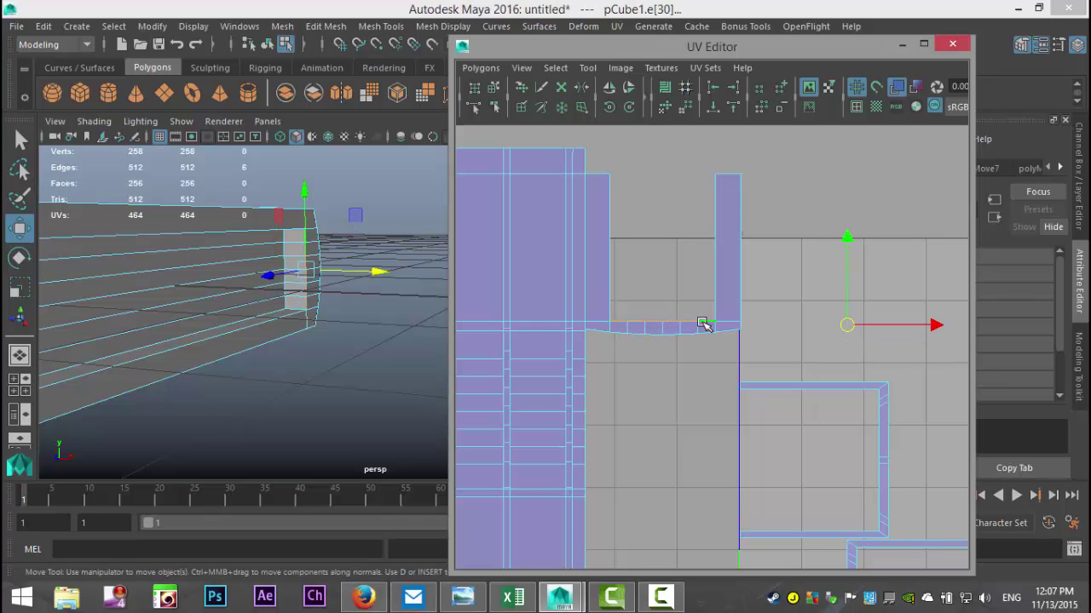
left_click(480, 67)
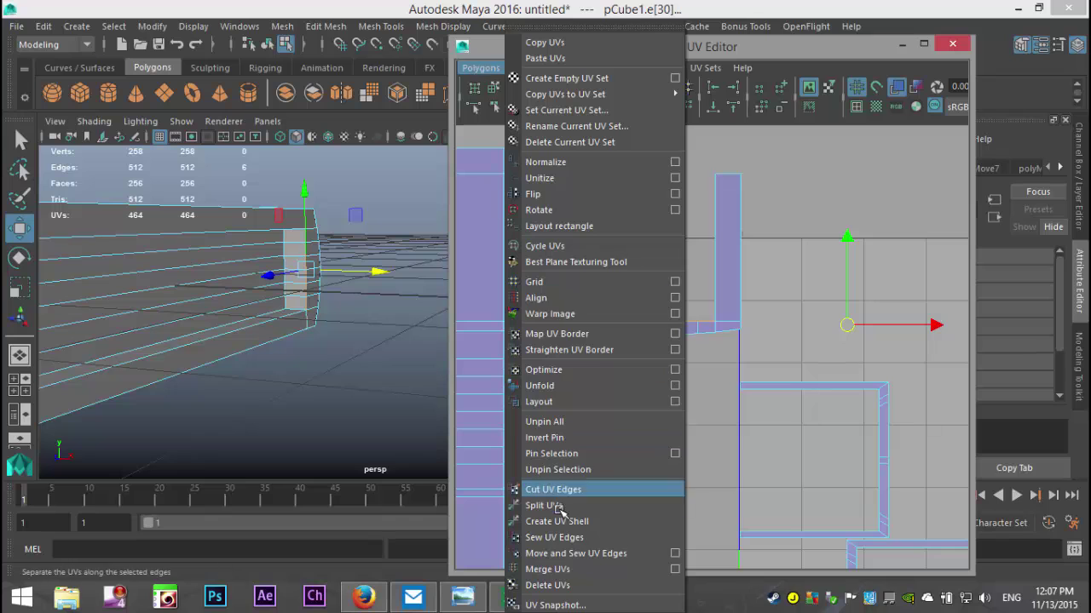
left_click(600, 553)
Select the inner edges of the left spine-end strip and attach the matching narrow strip with Move and Sew UV Edges
scroll(696, 457, "down", 3)
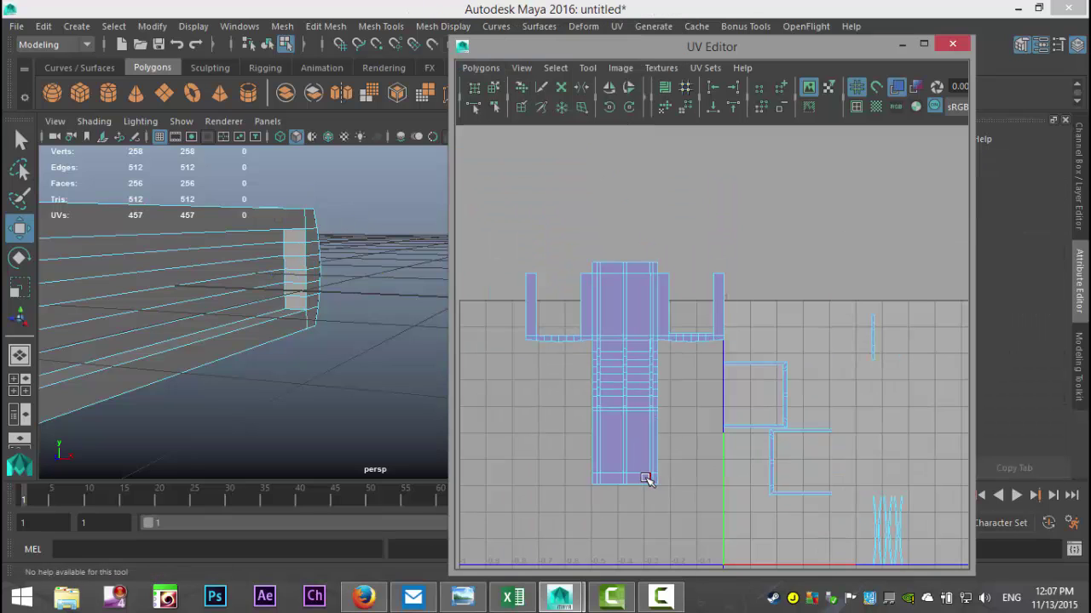
scroll(694, 484, "up", 5)
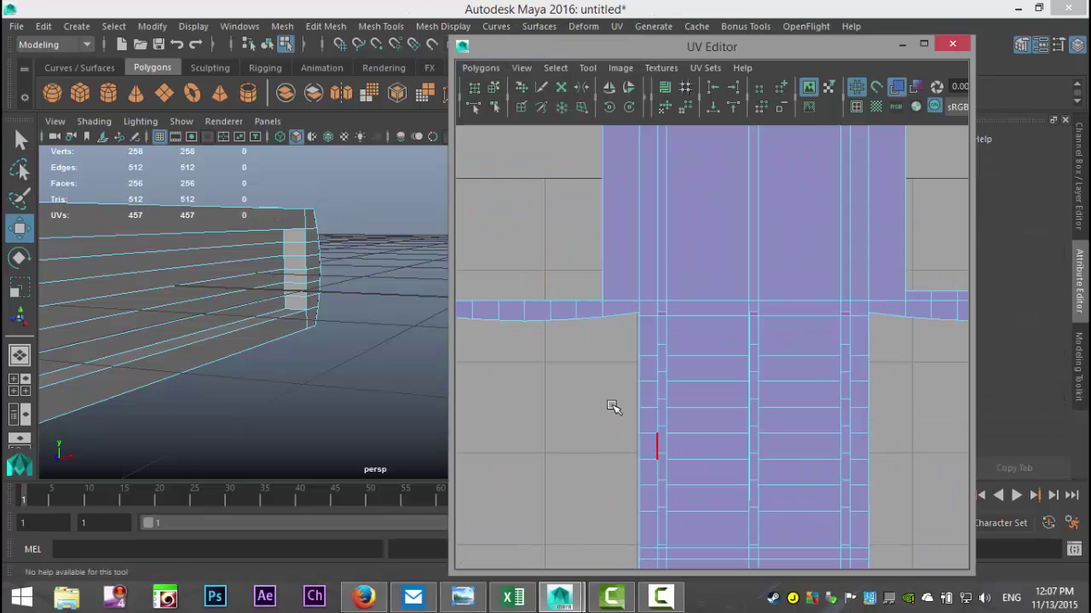
middle_click_drag(554, 409, 714, 461, "alt")
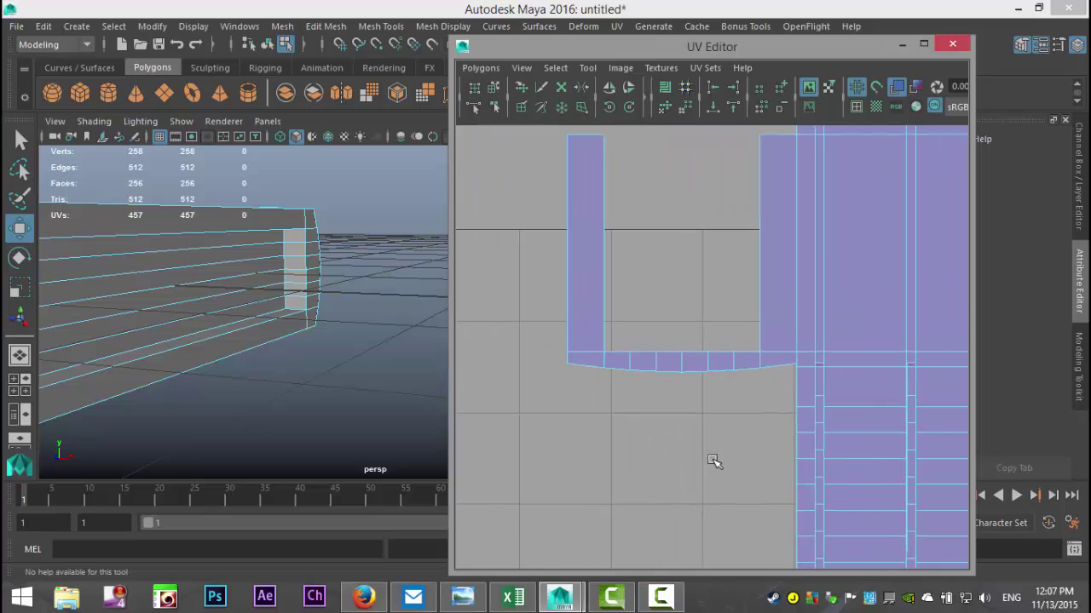
left_click(746, 357)
left_click(704, 356, "shift")
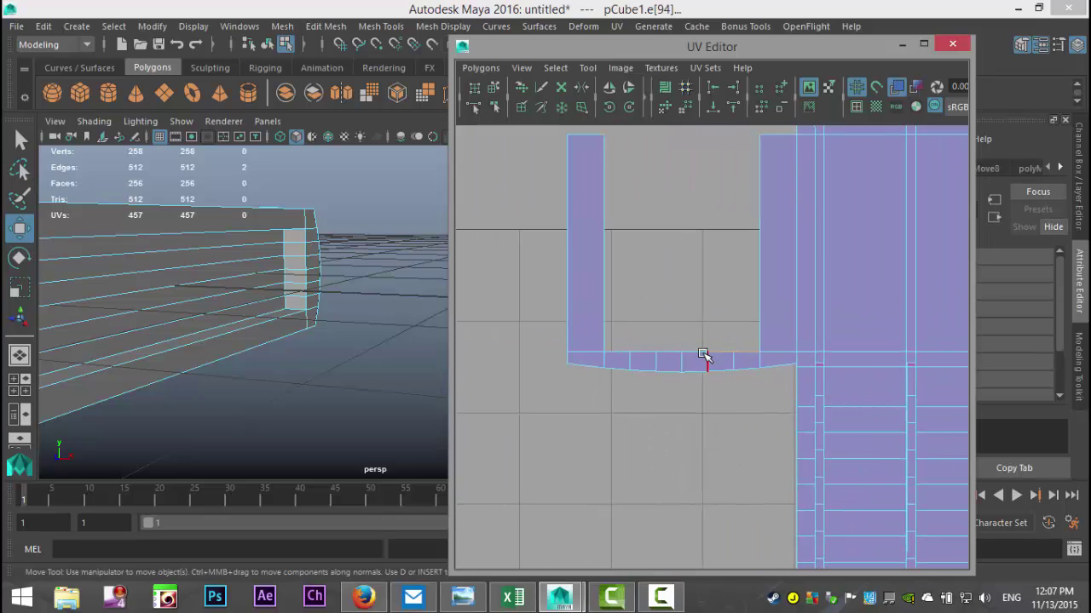
left_click(641, 355, "shift")
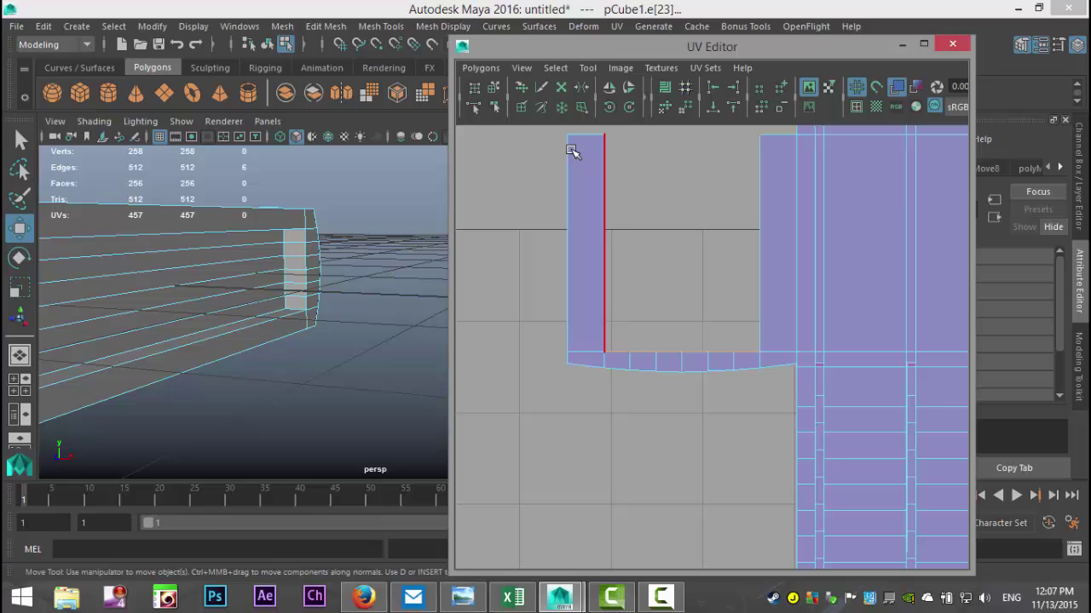
left_click(481, 68)
left_click(619, 554)
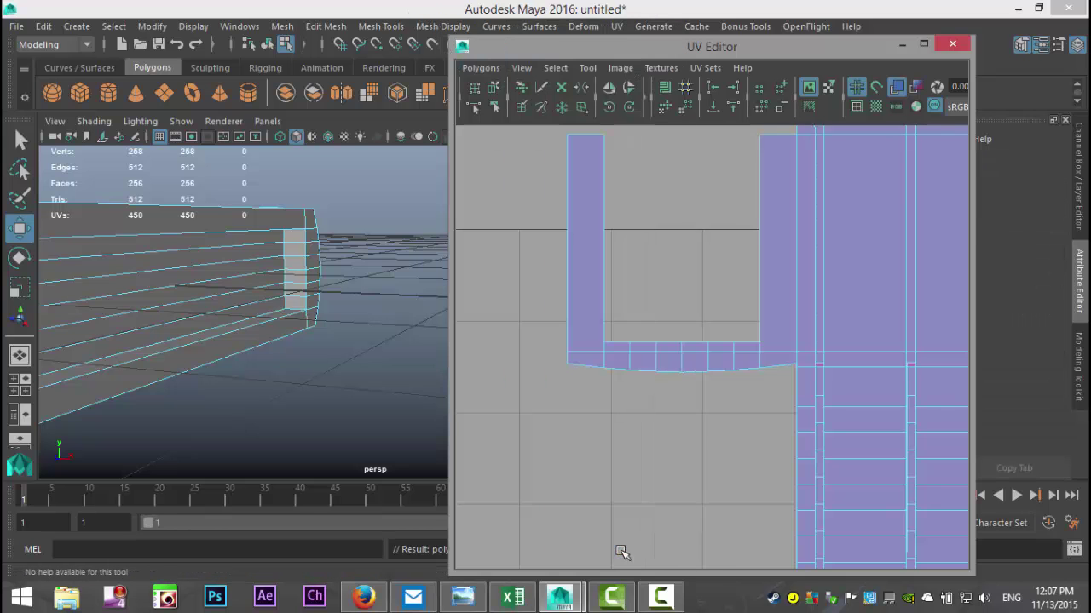
scroll(690, 466, "down", 6)
middle_click_drag(650, 454, 642, 438, "alt")
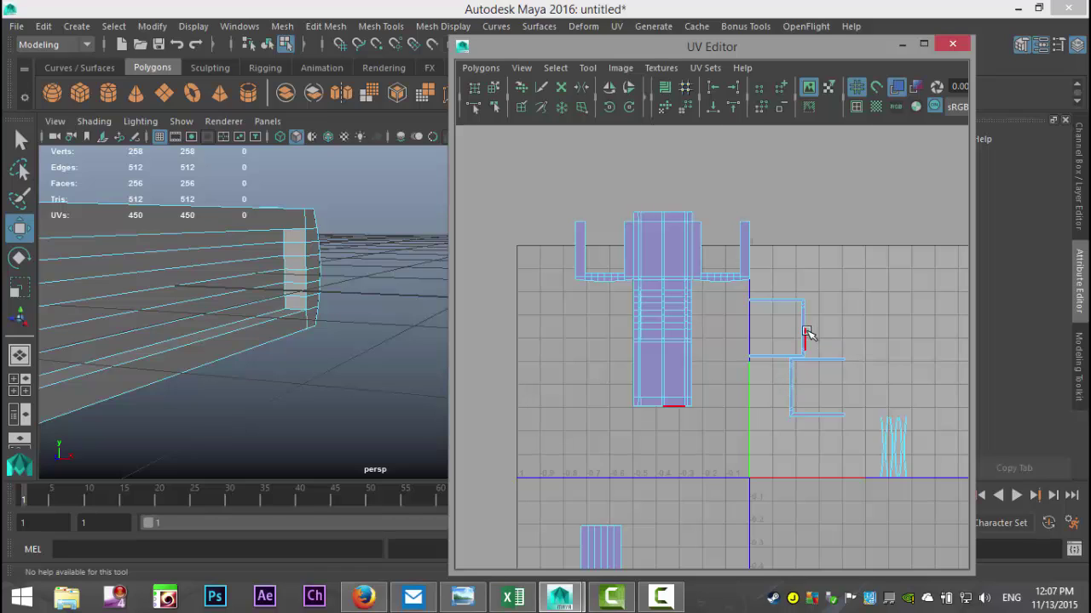
Move and sew the inner UV edge of the main shell's right arm to its matching edge on the detached strips
left_click(741, 252)
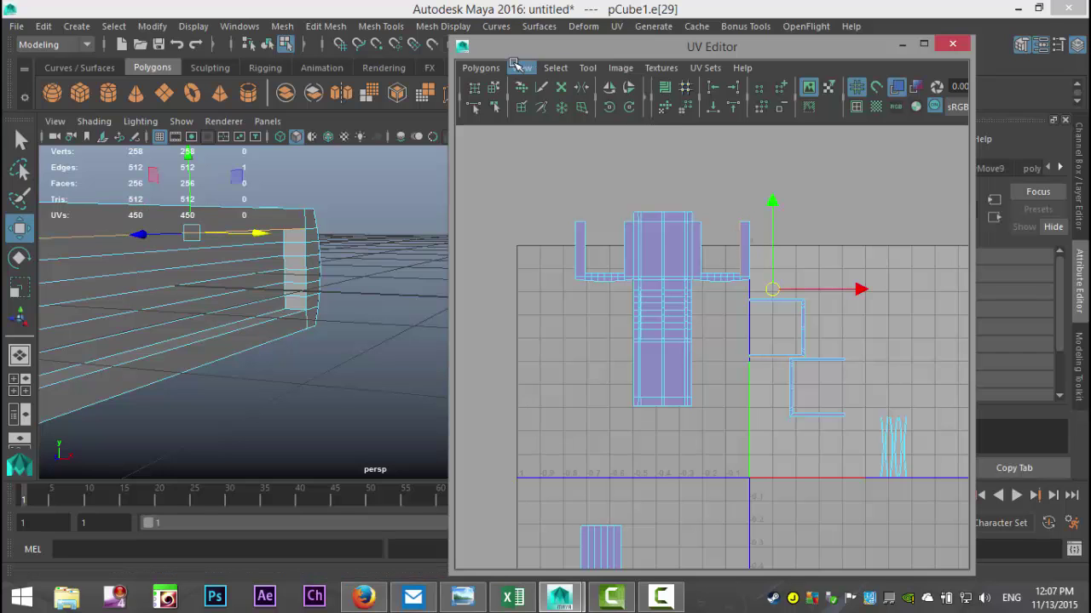
left_click(480, 67)
left_click(576, 553)
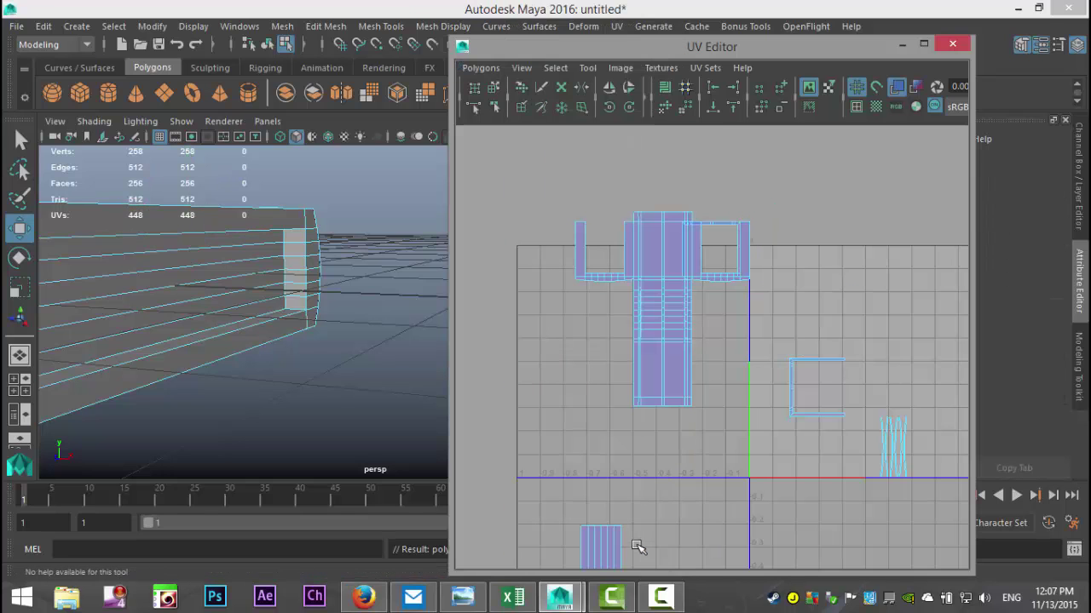
Try to move and sew the inner UV edge of the main shell's left arm, and undo the sew
scroll(723, 504, "up", 3)
middle_click_drag(714, 490, 764, 586, "alt")
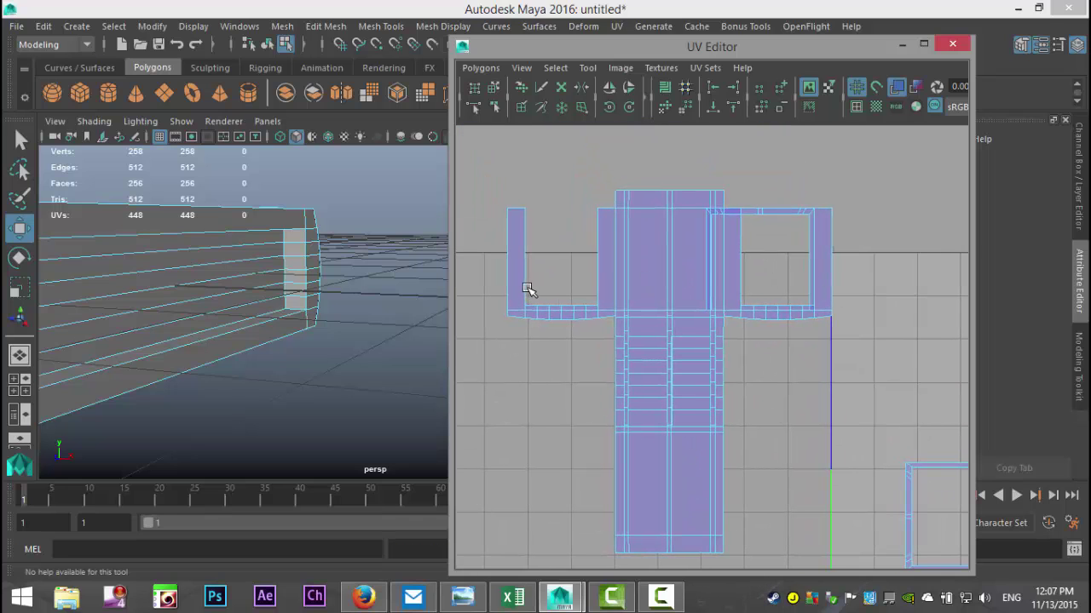
left_click(525, 287)
left_click(481, 67)
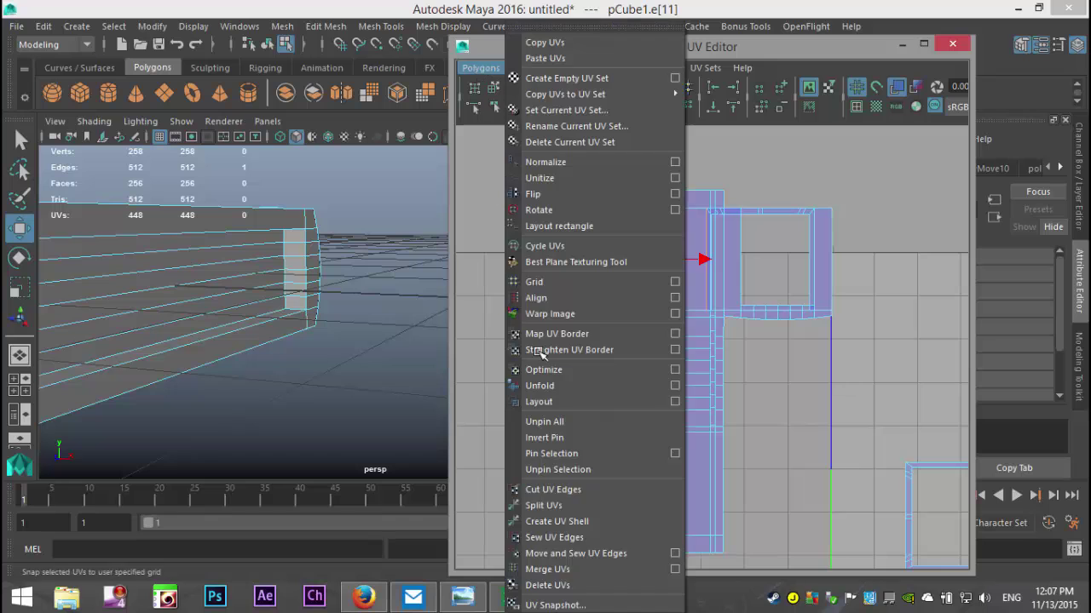
left_click(599, 554)
scroll(840, 462, "down", 3)
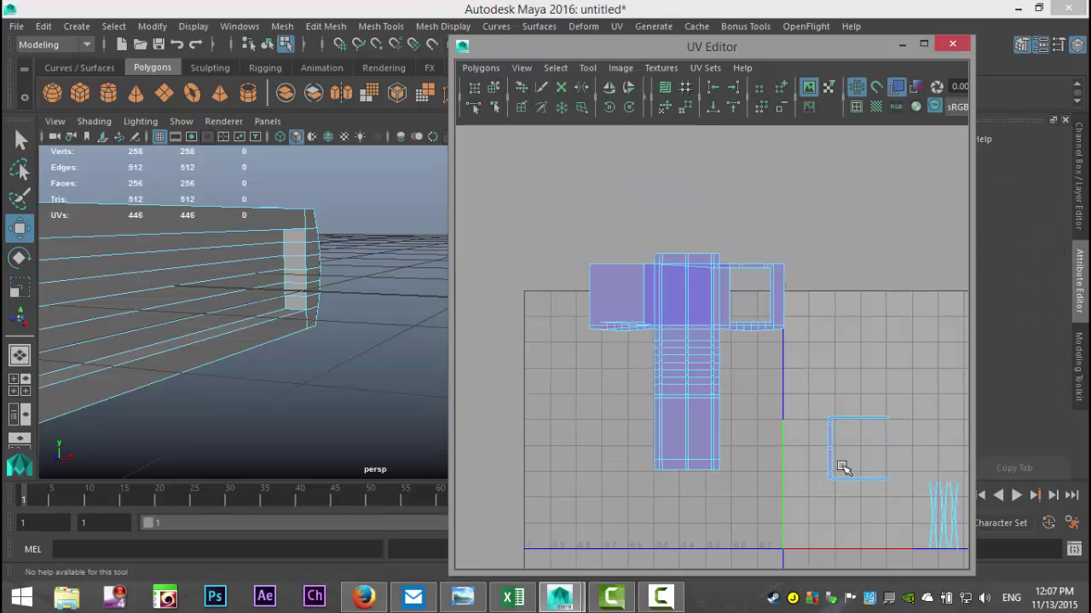
scroll(825, 477, "up", 5)
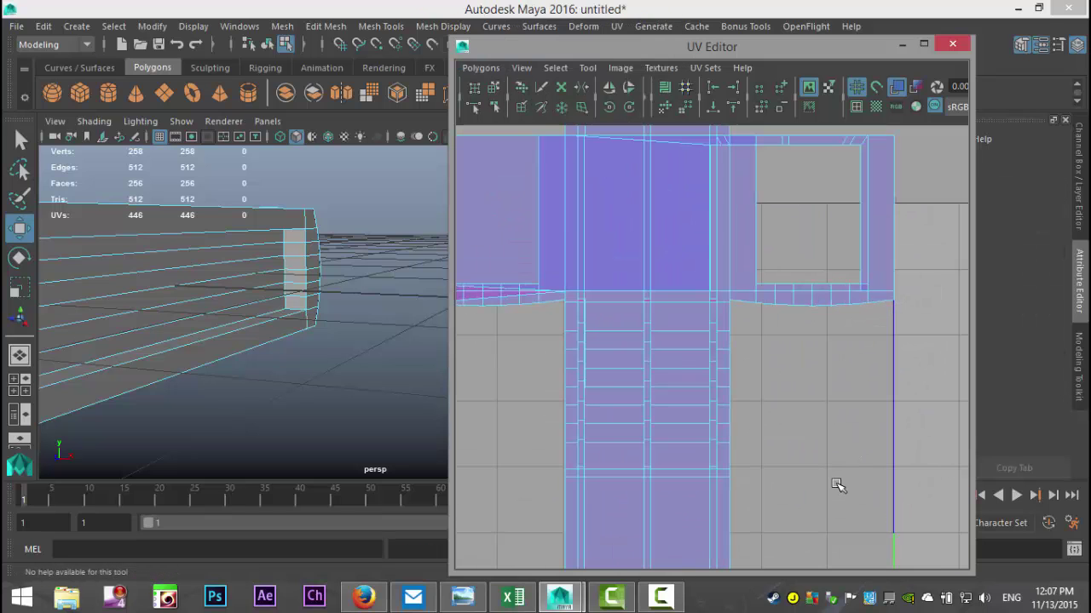
key("ctrl+z")
scroll(536, 428, "down", 2)
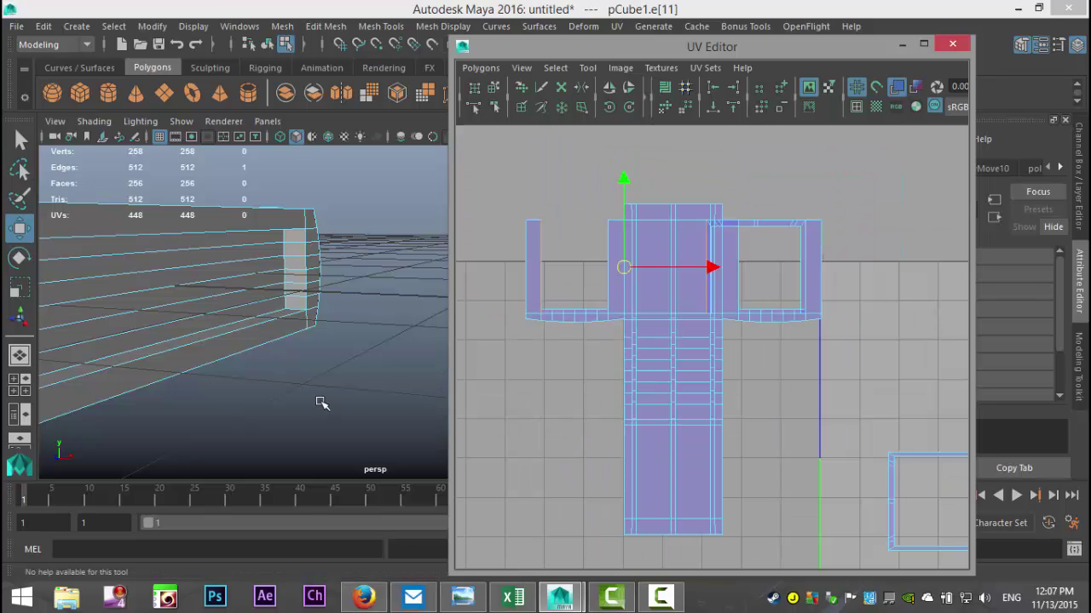
Select the short corner edges of the two covers and the inner ledges at one corner of the book mesh
scroll(255, 375, "up", 5)
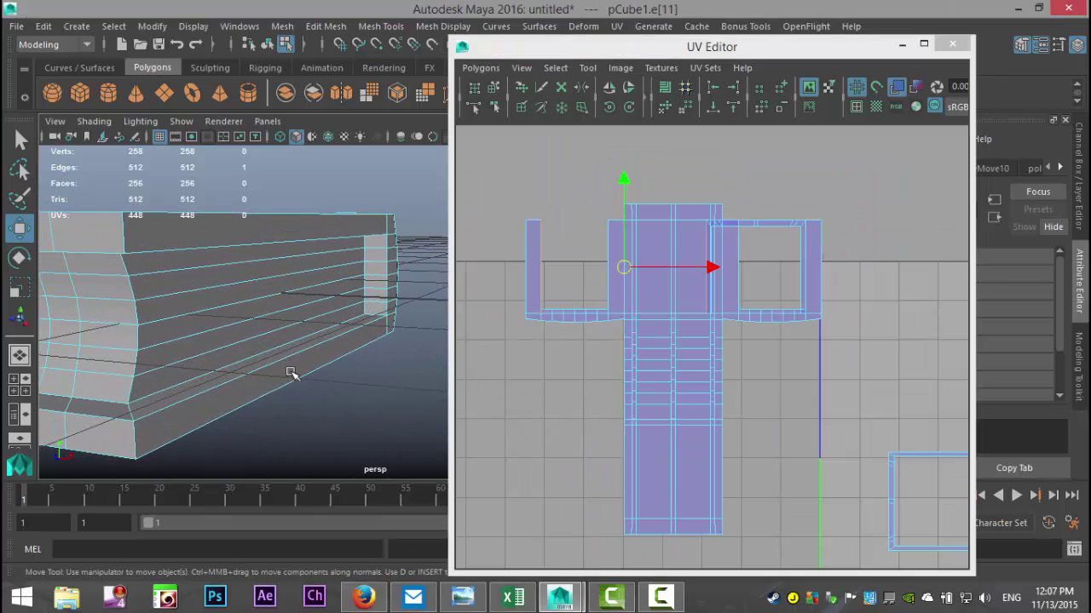
mouse_move(285, 377)
left_mouse_down("alt")
mouse_move(280, 402)
mouse_move(339, 370)
mouse_move(316, 328)
mouse_move(361, 383)
mouse_move(329, 370)
mouse_move(291, 374)
left_mouse_up("alt")
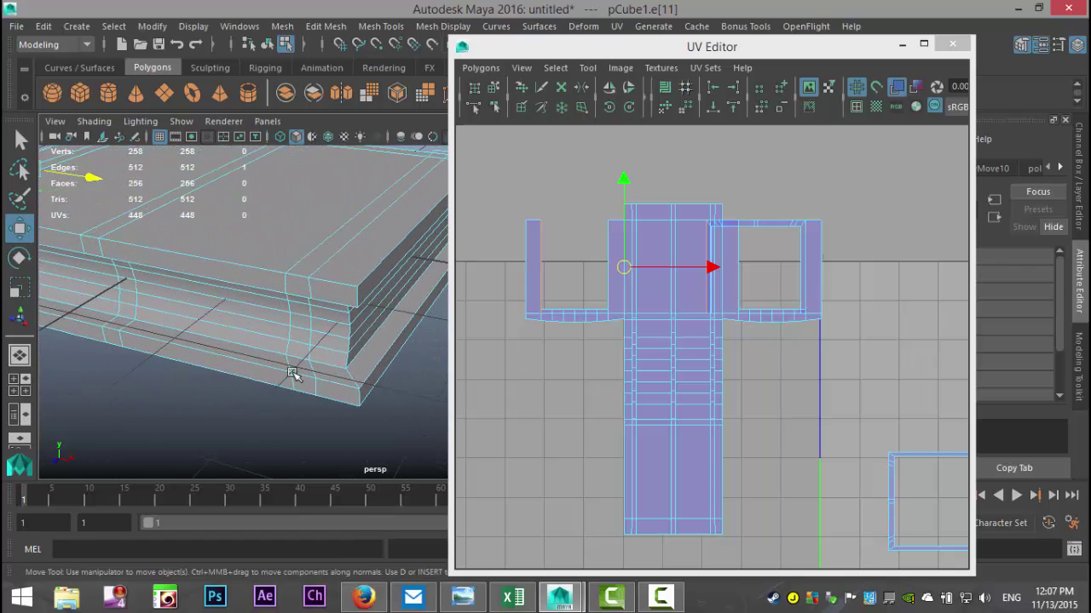
key("ctrl+shift+i")
right_click(356, 296)
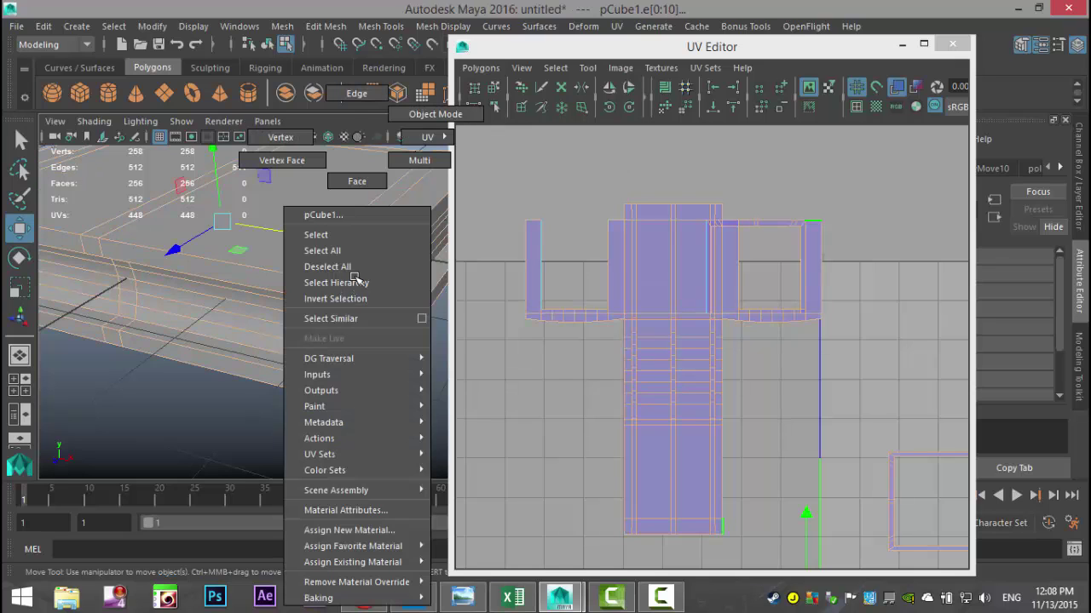
right_click_drag(354, 128, 354, 139)
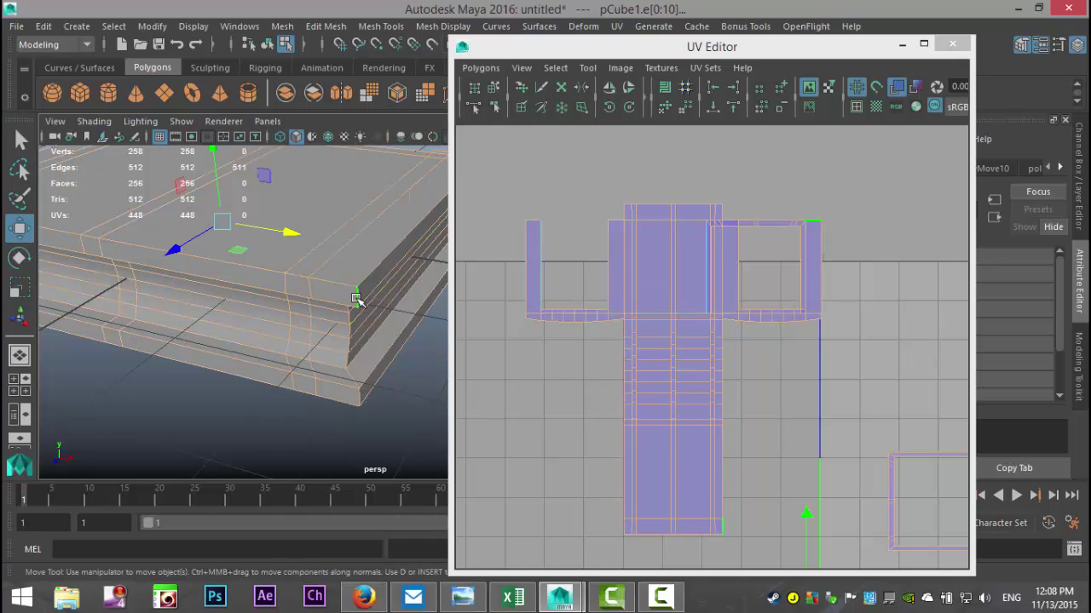
left_click(357, 379)
left_click(358, 399, "shift")
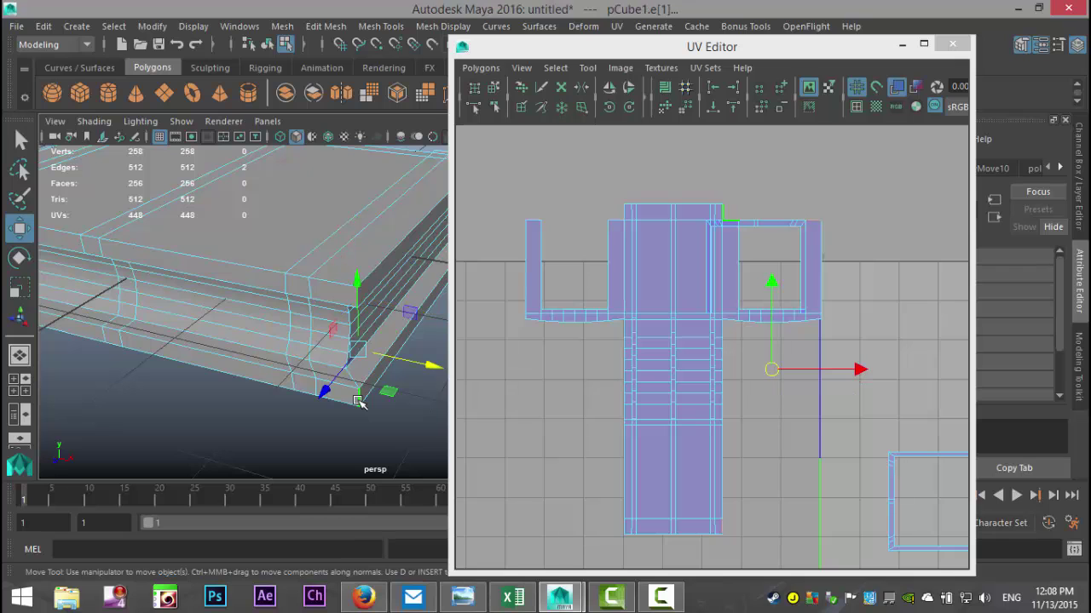
left_click(356, 379, "shift")
scroll(358, 379, "up", 5)
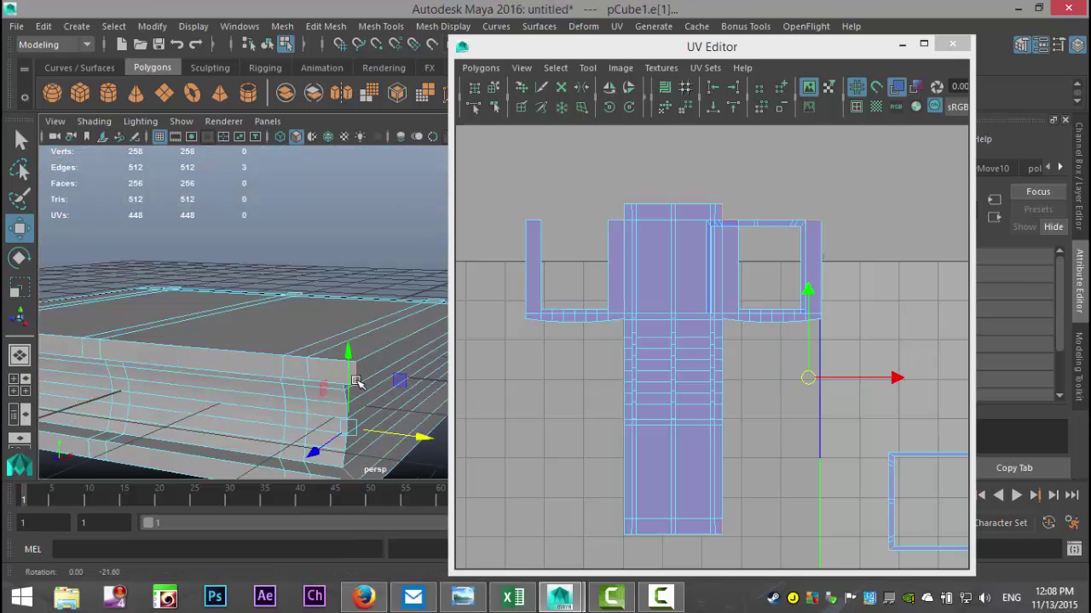
middle_click_drag(341, 322, 334, 178, "alt")
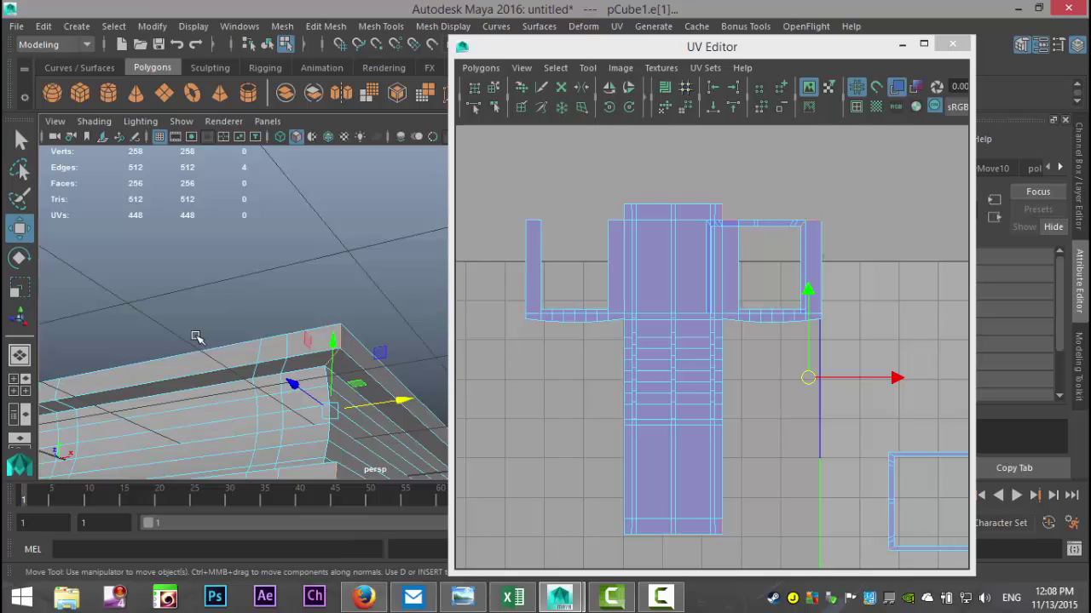
Add the matching short ledge edges at the book's other corner to the selection and cut the UVs along them
scroll(196, 336, "down", 4)
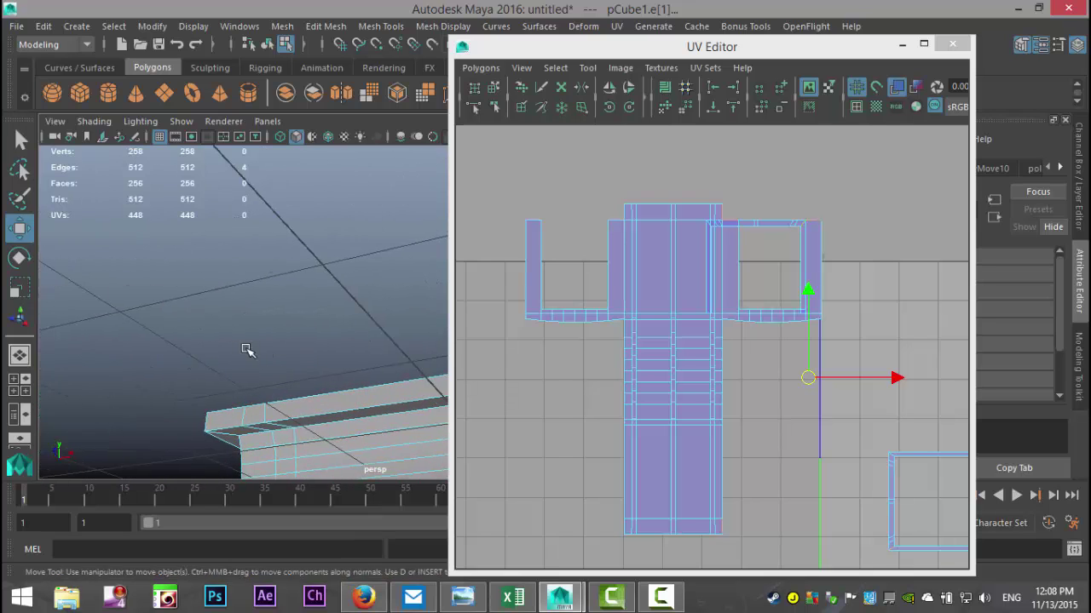
scroll(247, 350, "up", 5)
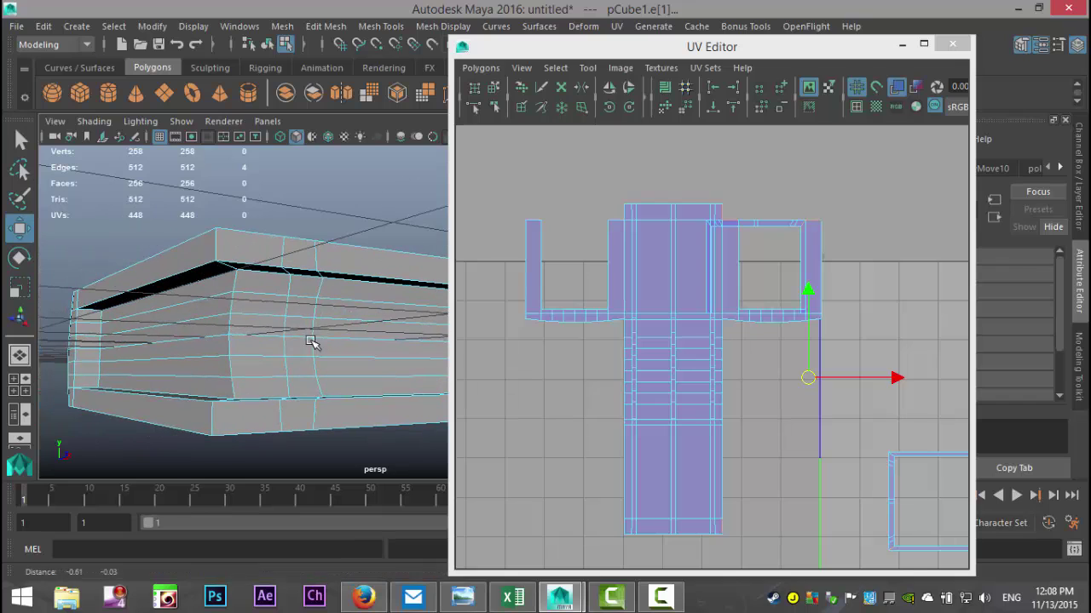
left_click(227, 266, "shift")
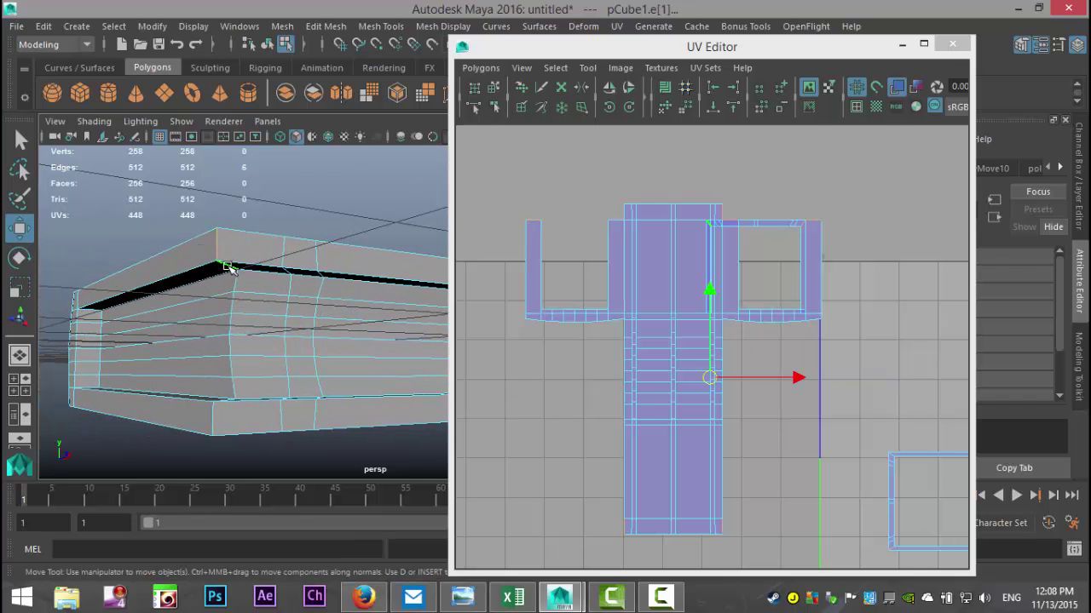
left_click(187, 378, "shift")
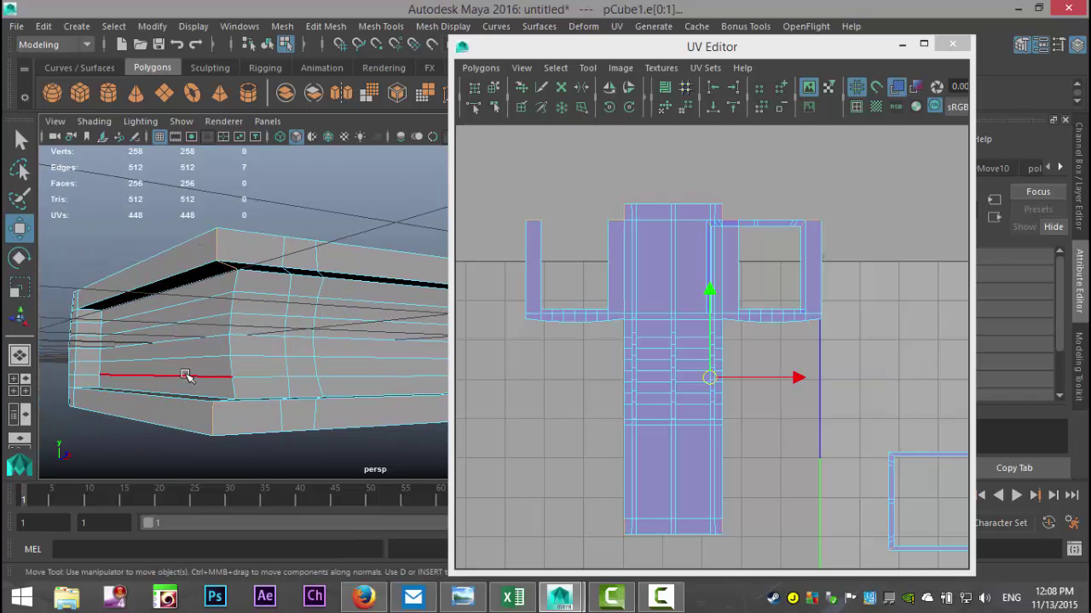
left_click_drag(188, 377, 218, 393, "alt")
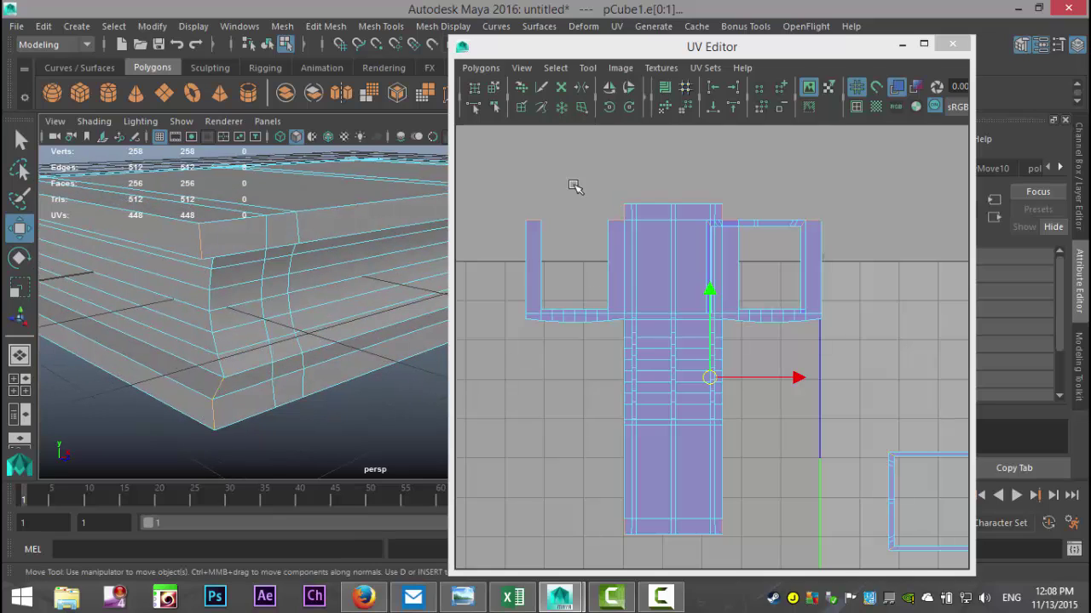
left_click(488, 68)
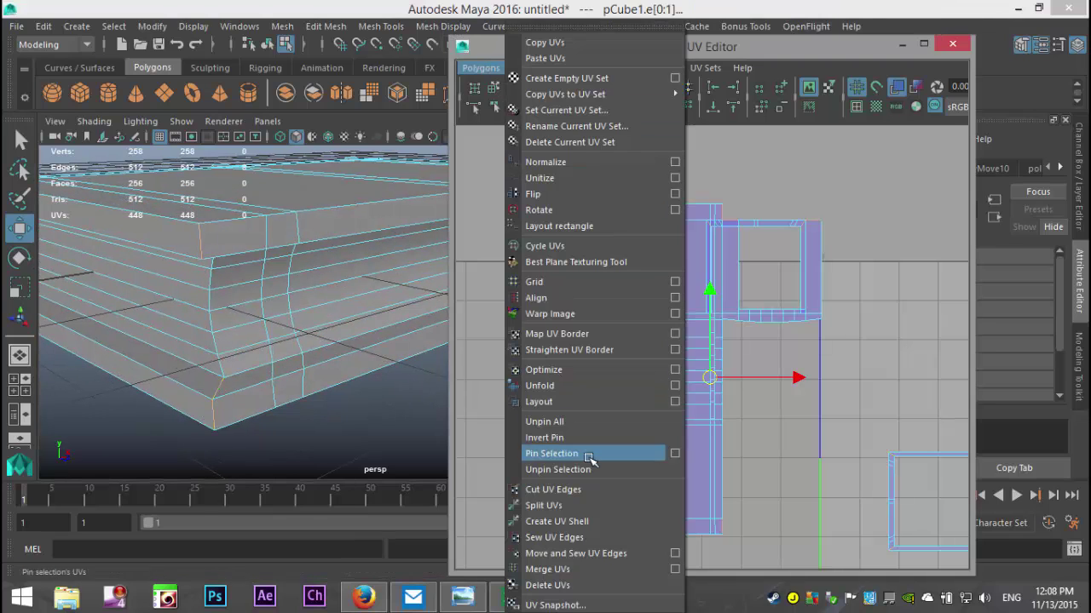
left_click(588, 489)
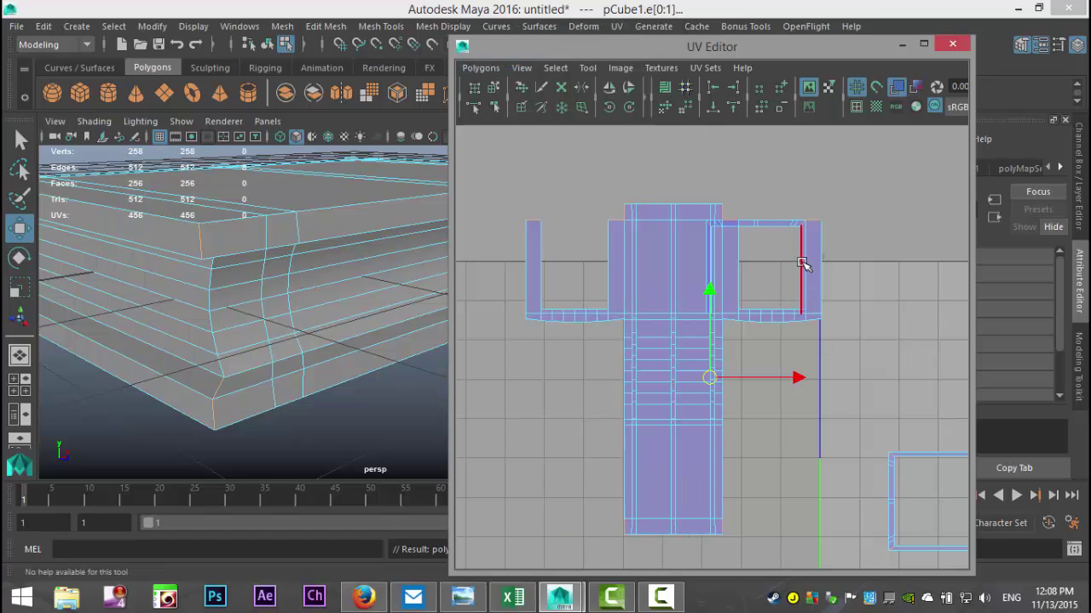
Select the main UV shell and move it down and left, away from the overlapping L-shaped strip
right_click_drag(816, 269, 792, 261)
left_click(810, 273)
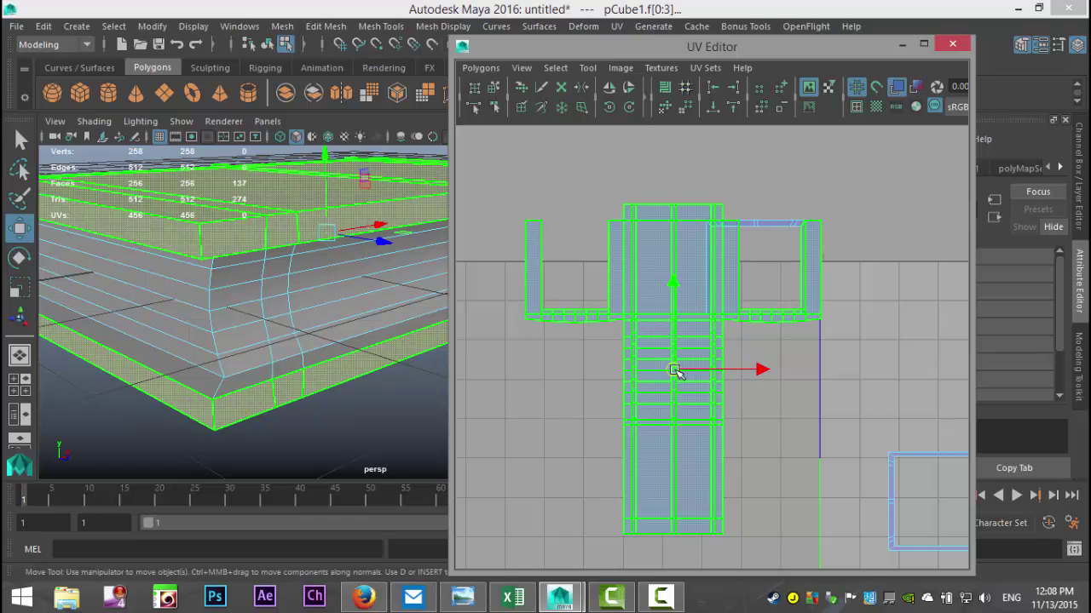
left_click_drag(673, 369, 628, 421)
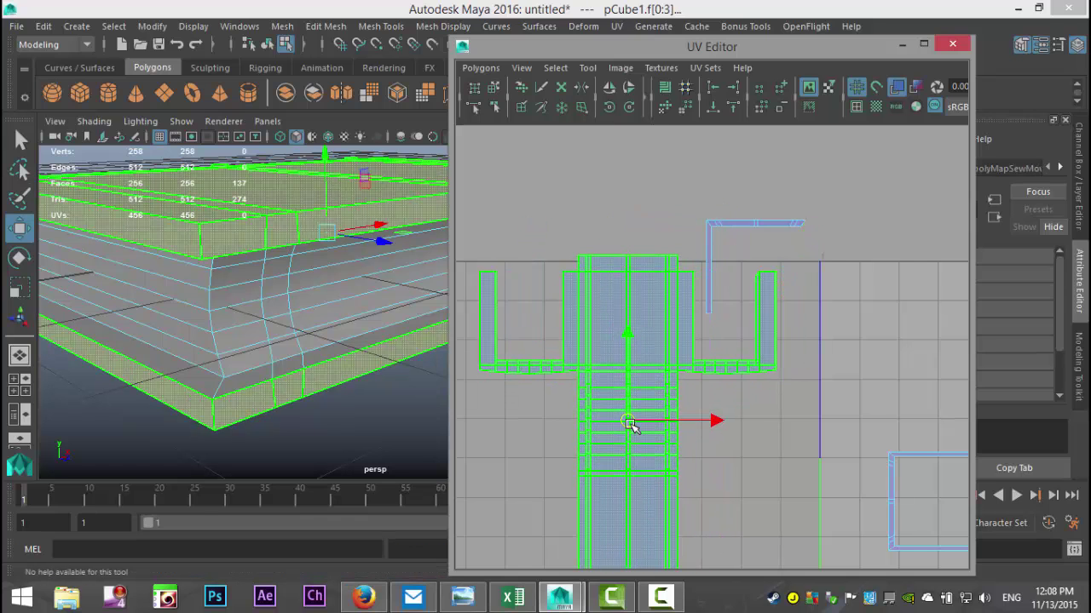
Select the vertical strip's UV shell beside the two horizontal strips and move it left, away from them
scroll(675, 467, "down", 2)
middle_click_drag(673, 474, 637, 402, "alt")
scroll(696, 435, "up", 2)
middle_click_drag(696, 435, 728, 440, "alt")
left_click(845, 412)
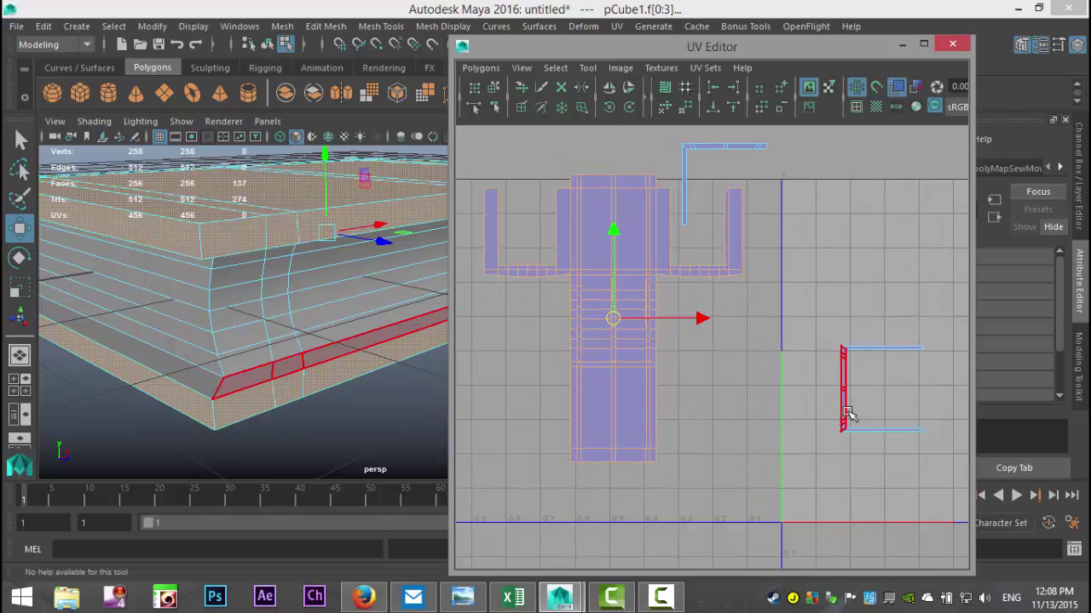
left_click(846, 413)
left_click_drag(851, 400, 816, 405)
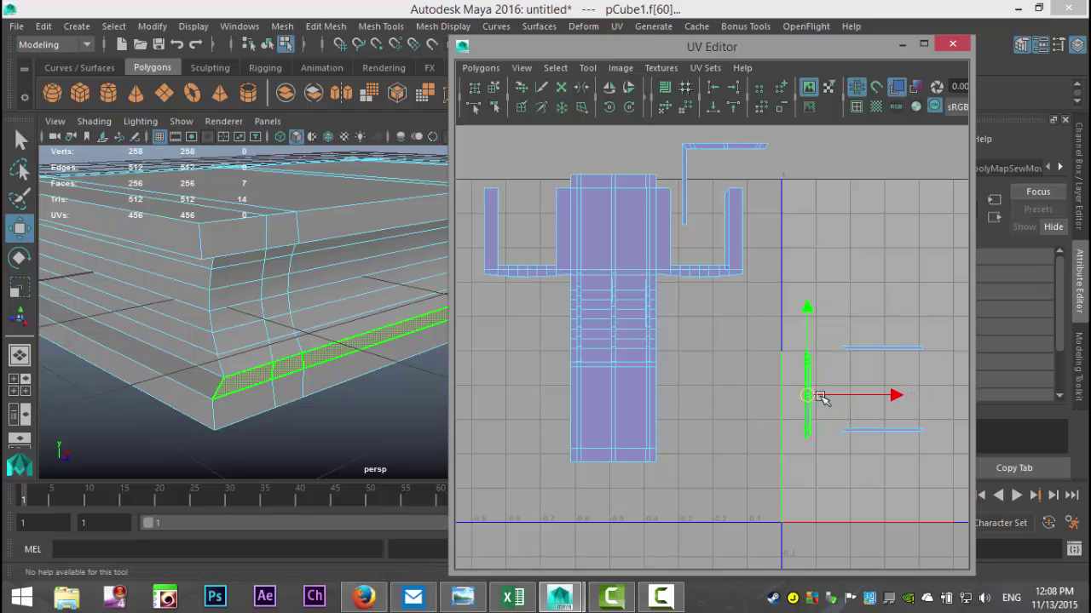
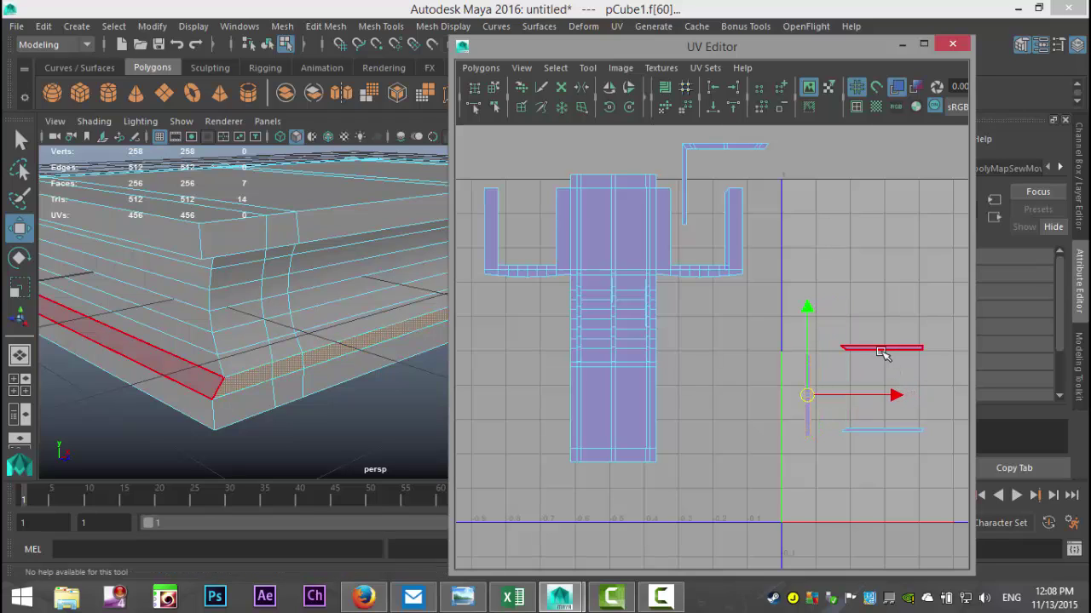
Move and sew the long edge of the upper of the two detached horizontal strips onto the main UV shell
right_click_drag(883, 347, 885, 315)
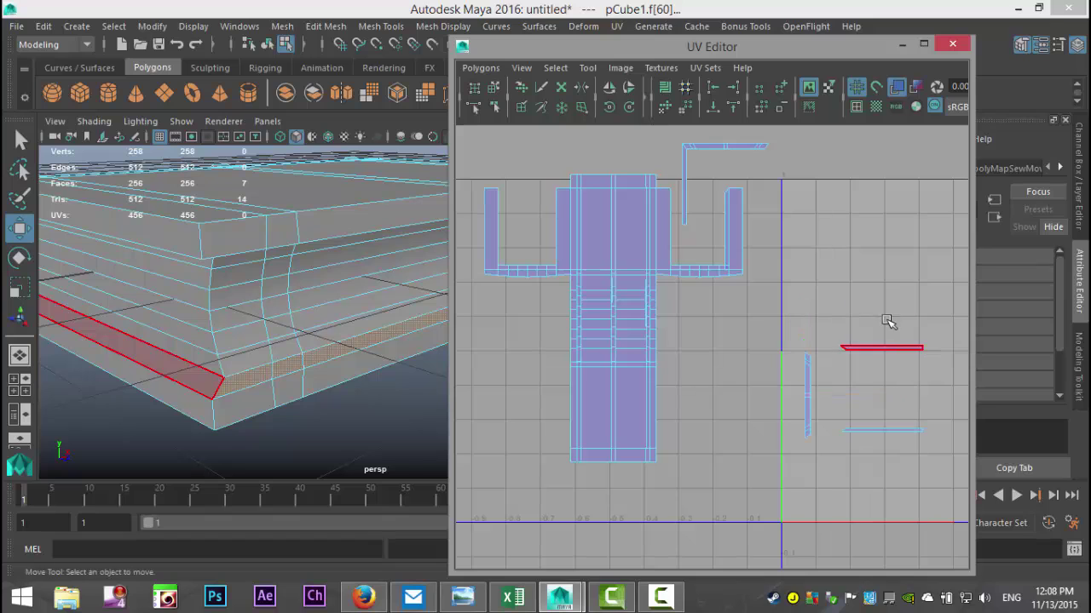
left_click(886, 346)
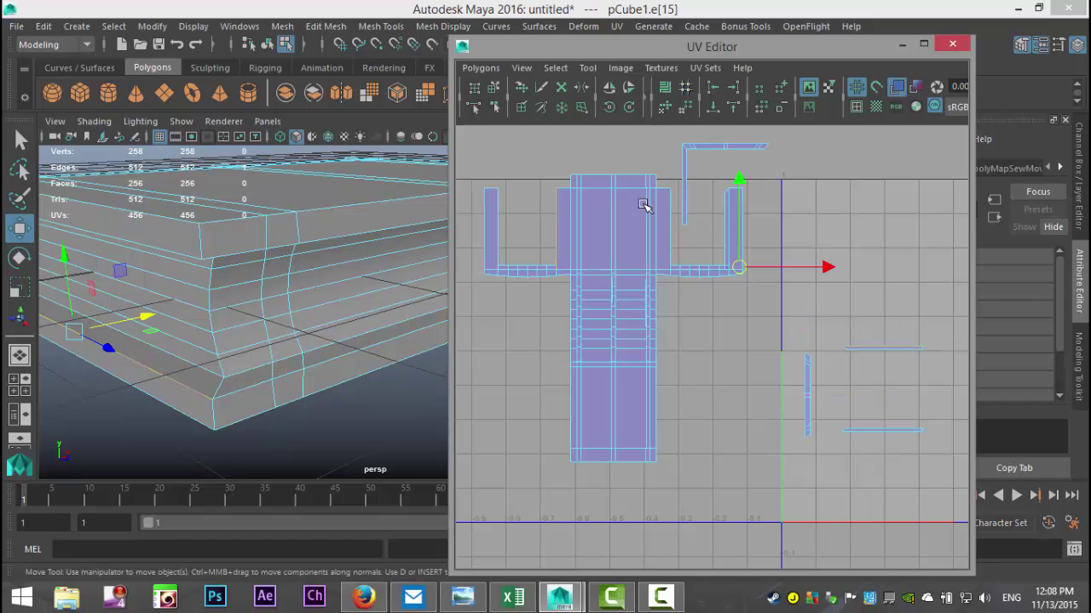
left_click(481, 67)
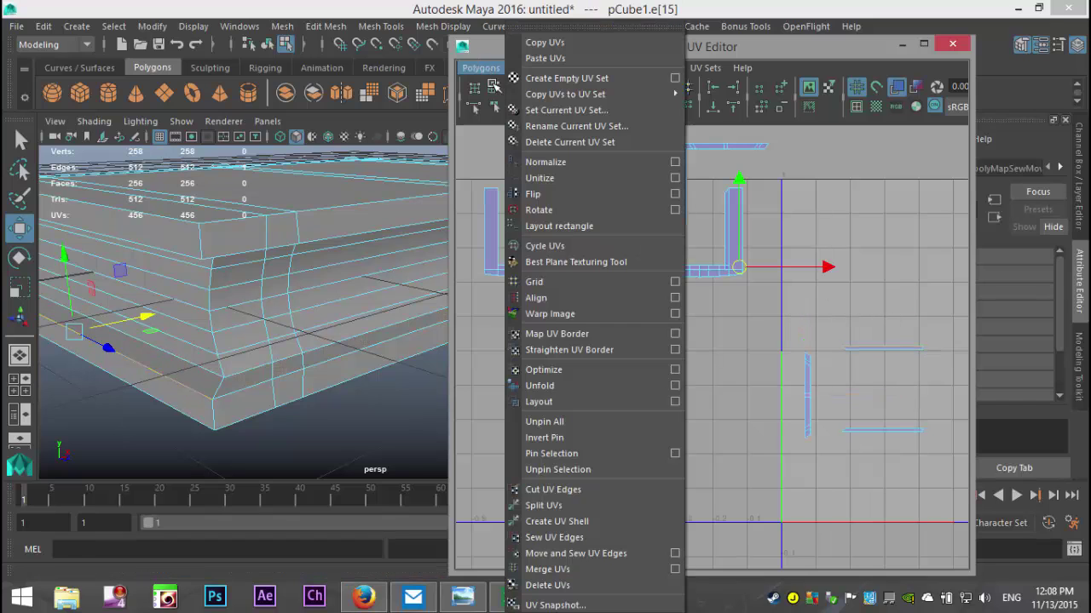
left_click(611, 554)
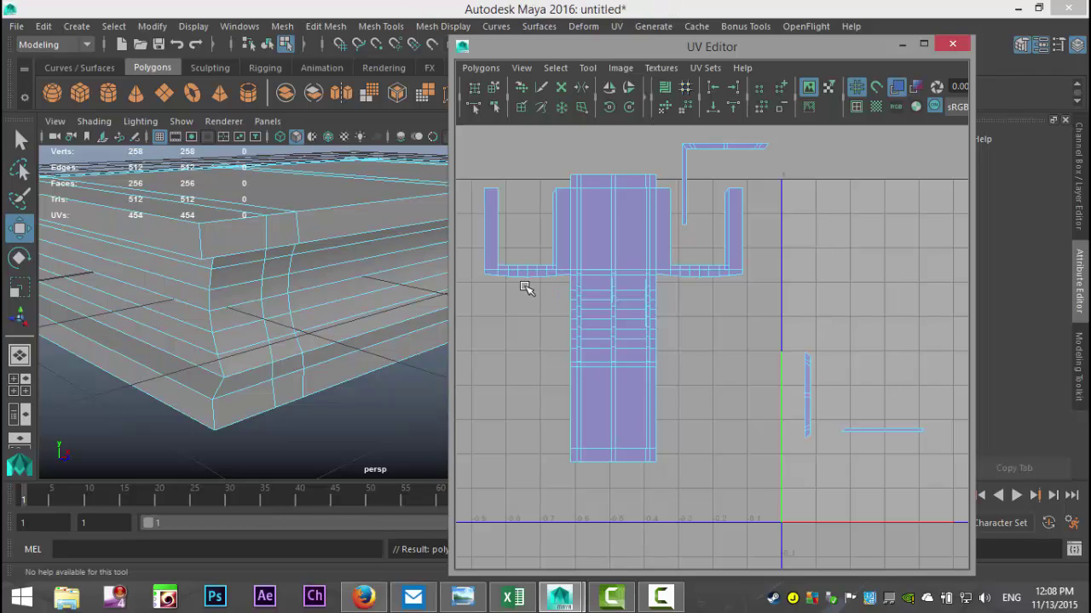
Move and sew the L-shaped piece's vertical strip onto the inner edge of the main shell's left arm
left_click(498, 247)
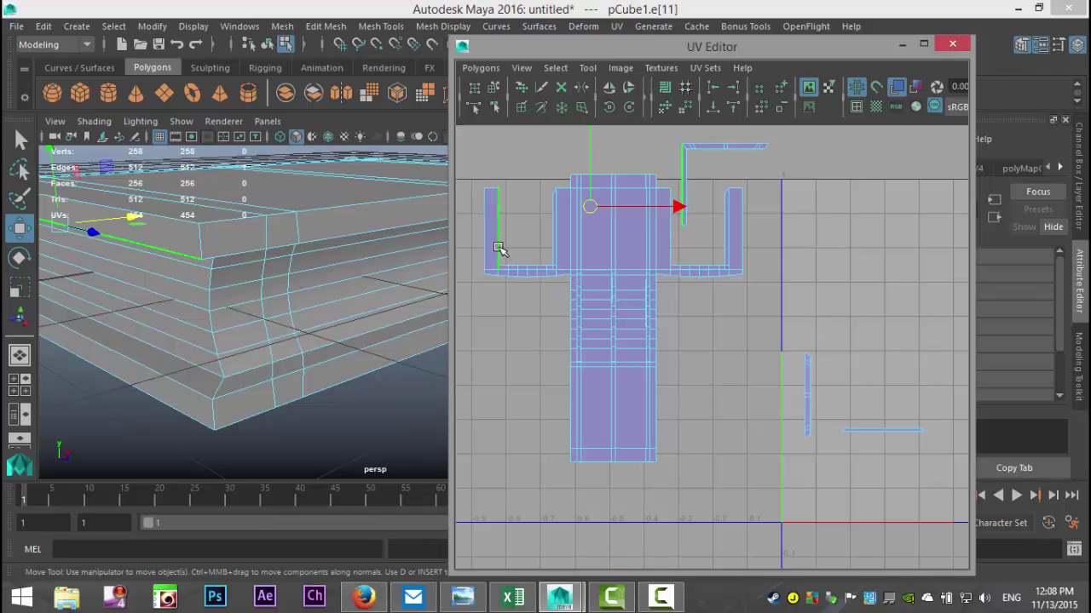
right_click_drag(687, 163, 664, 153)
left_click(684, 172)
right_click_drag(505, 237, 499, 189)
left_click(503, 224)
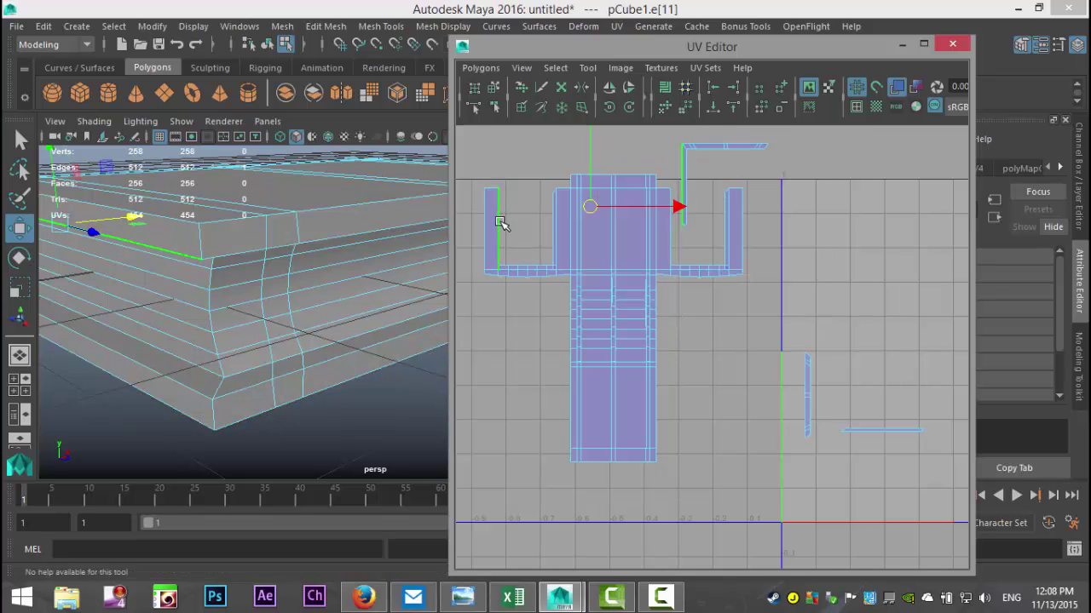
left_click(481, 68)
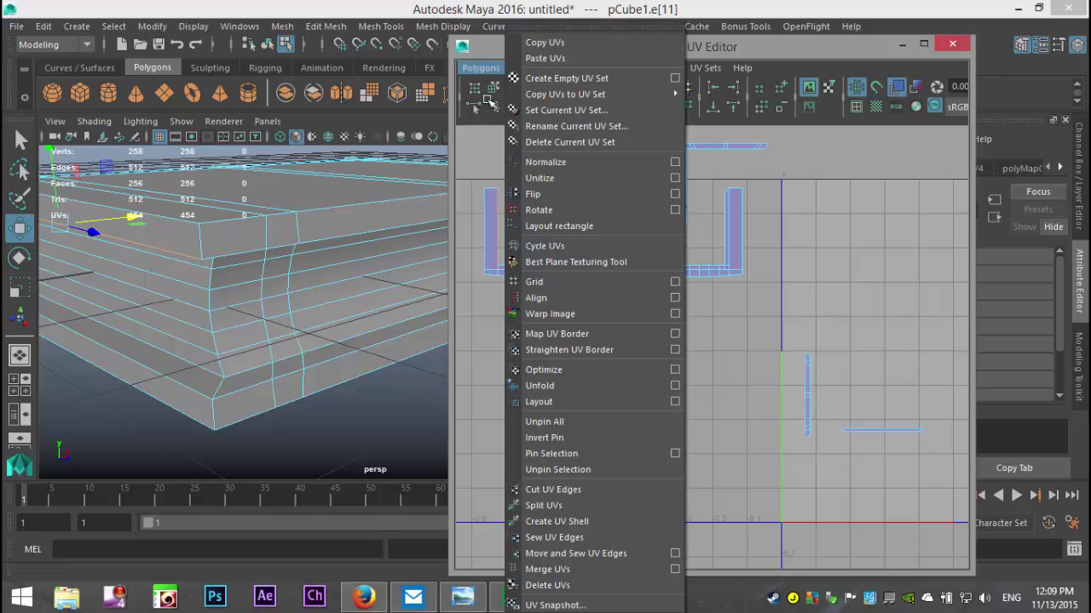
left_click(613, 553)
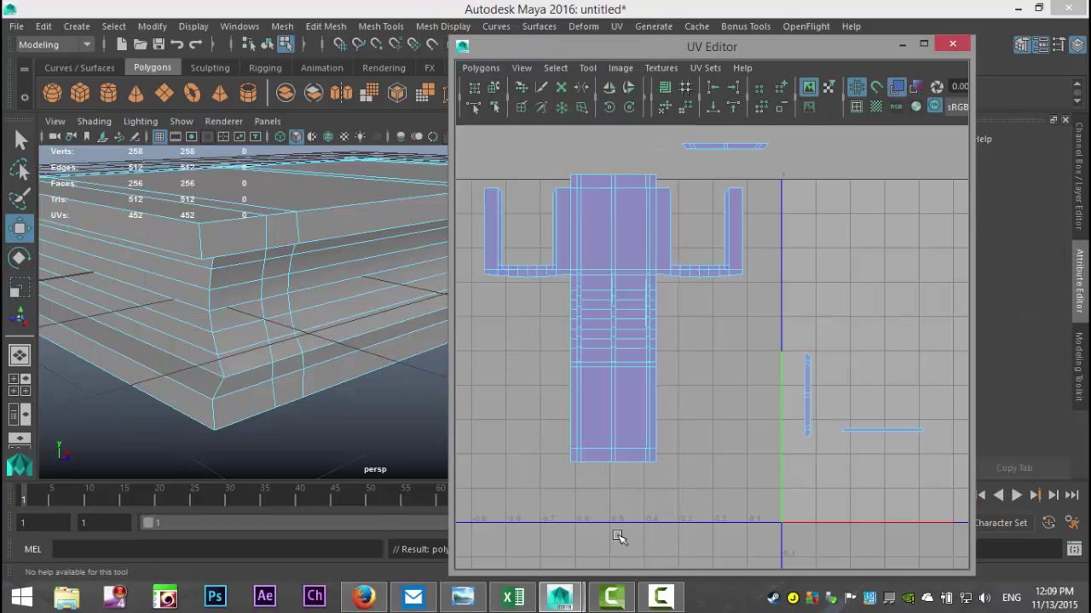
Move and sew the detached horizontal strip above the main UV shell onto the shell's bottom edge
left_click(722, 146)
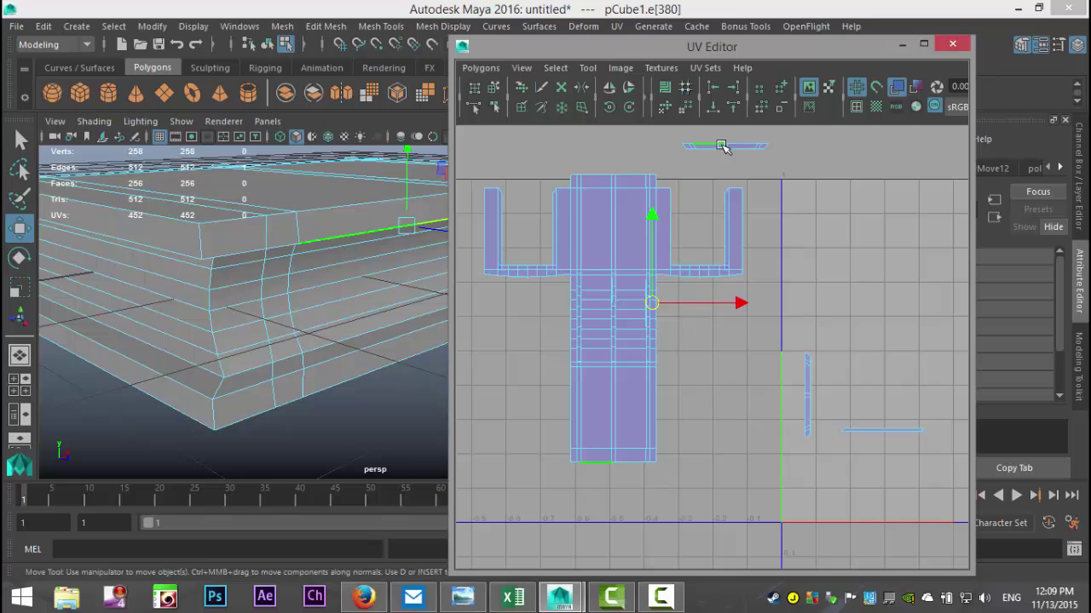
left_click(480, 68)
left_click(616, 553)
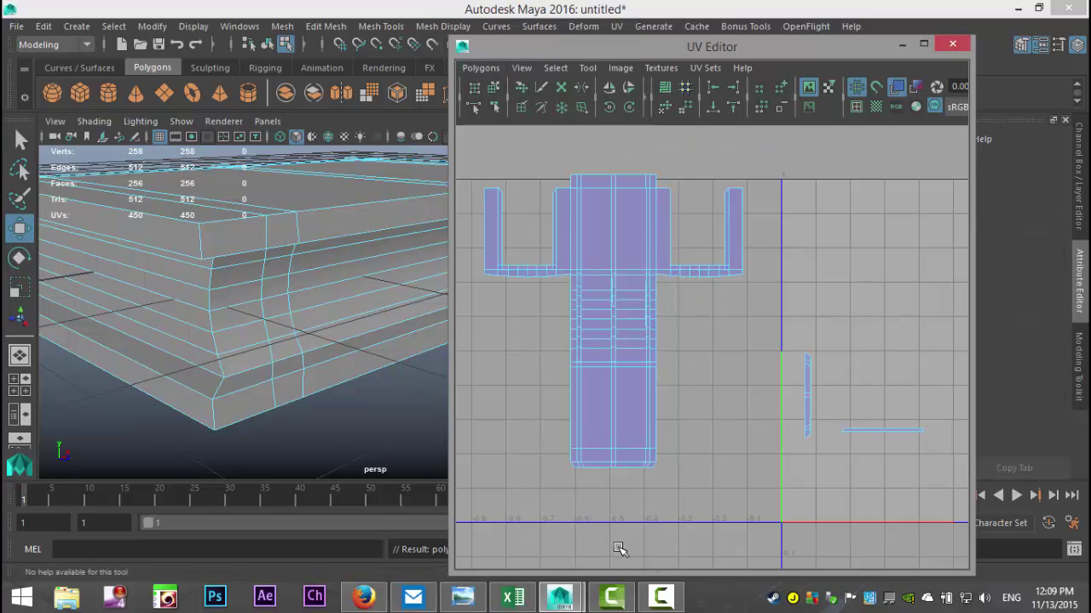
Move and sew the long edge of the detached vertical strip onto the main UV shell's top edge
middle_click_drag(724, 438, 719, 417, "alt")
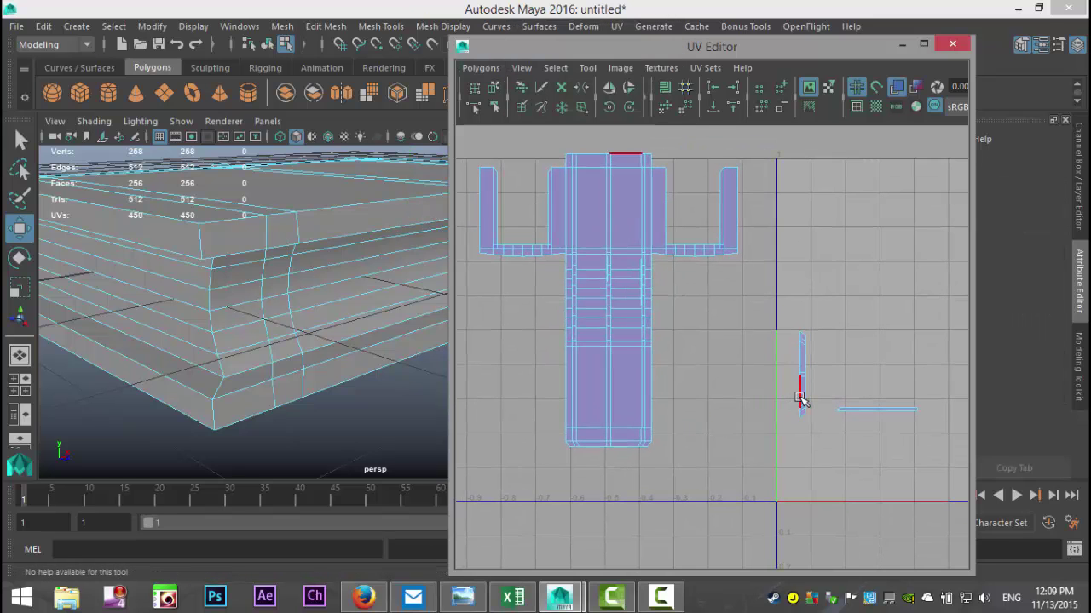
left_click(801, 399)
left_click(480, 67)
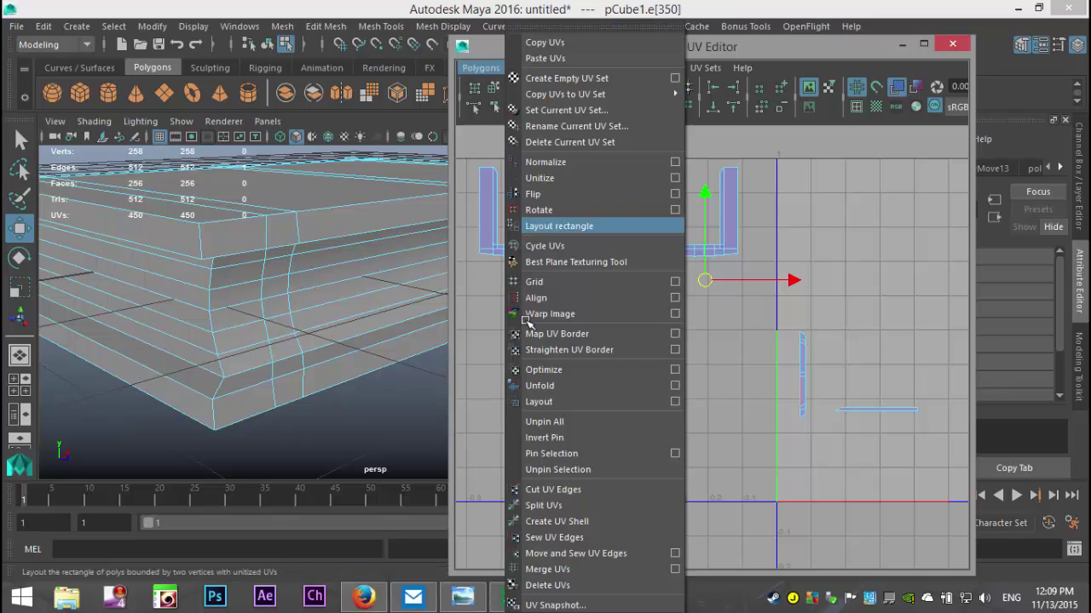
left_click(610, 552)
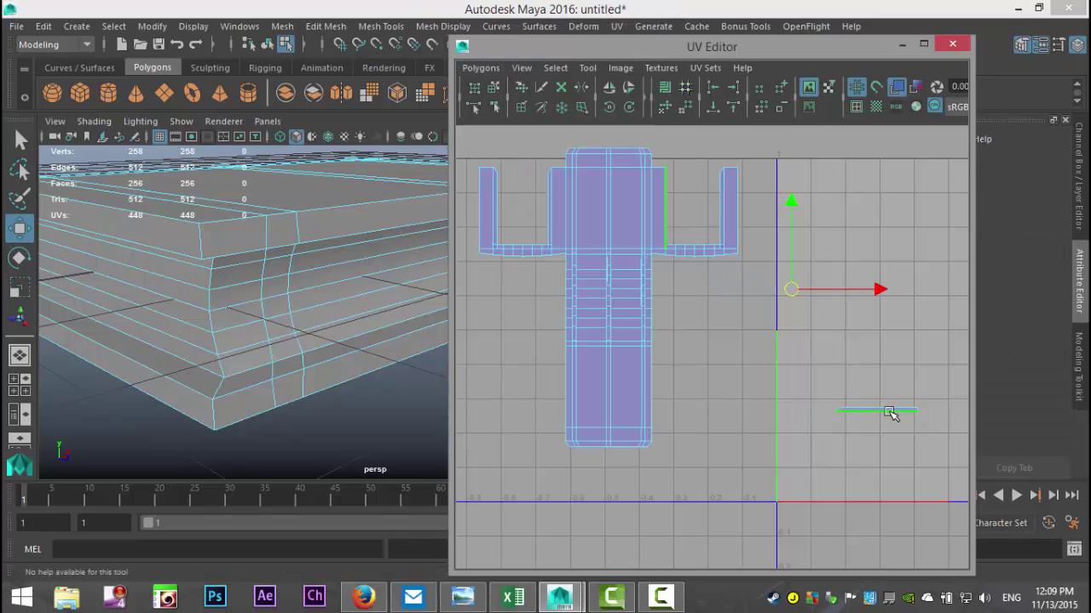
Move and sew the last detached horizontal strip's lower edge onto the outer edge of the main shell's right shoulder
left_click(890, 414)
left_click(481, 67)
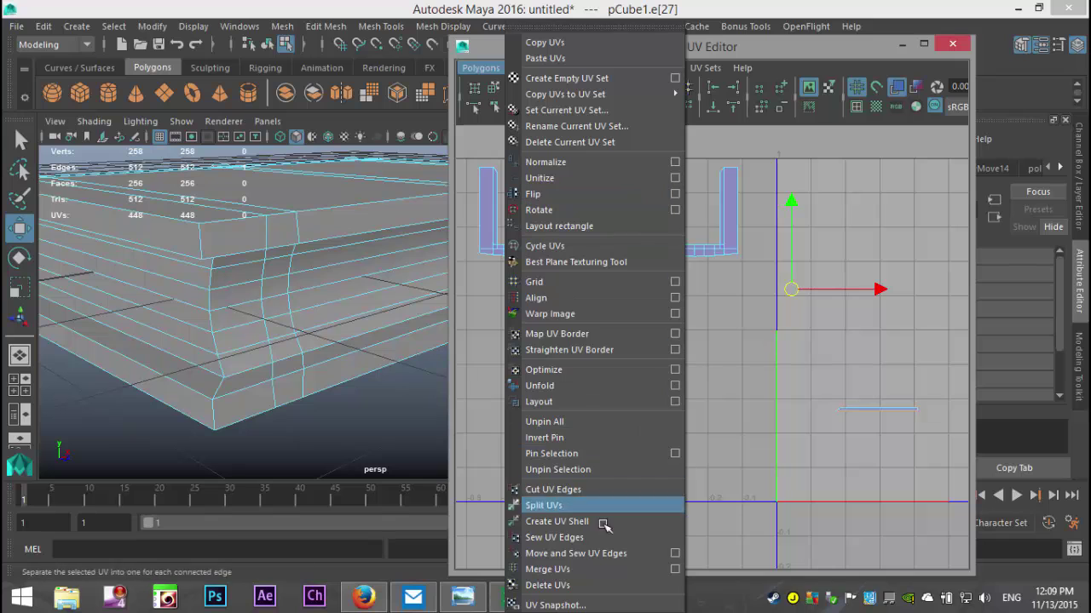
left_click(596, 553)
Select all faces of the six thin curved UV strips near the horizontal axis of the UV grid
scroll(725, 446, "down", 3)
scroll(757, 458, "down", 3)
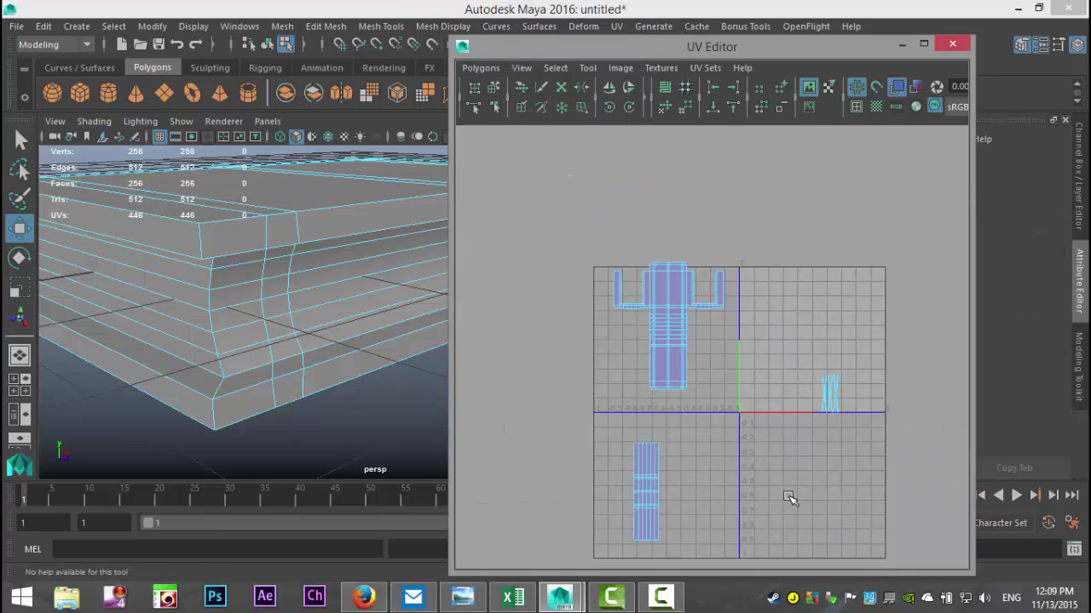
scroll(792, 467, "up", 5)
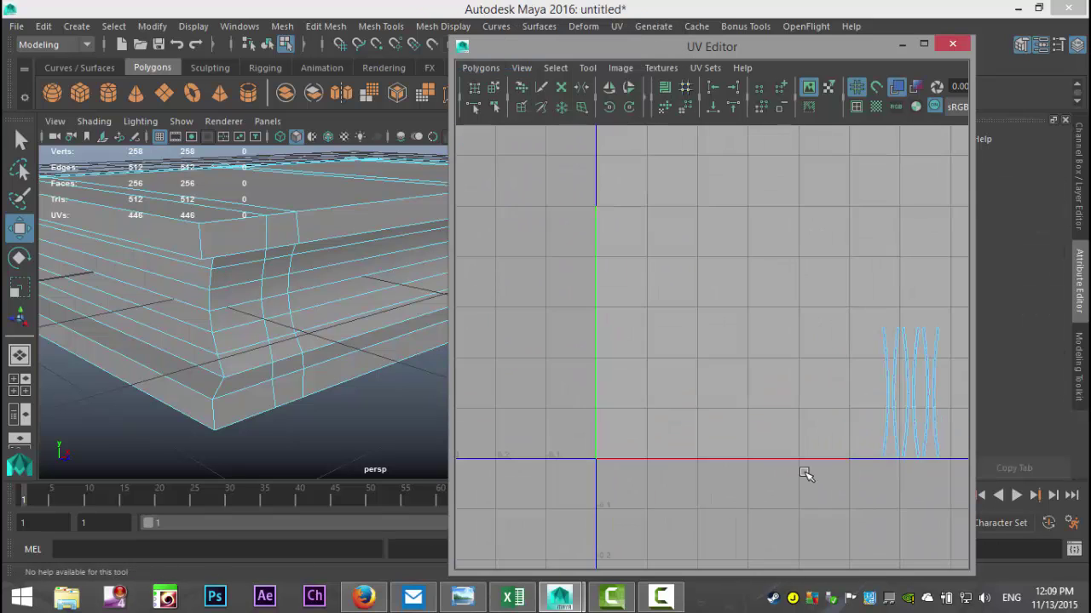
middle_click_drag(830, 484, 663, 474, "alt")
scroll(758, 484, "up", 5)
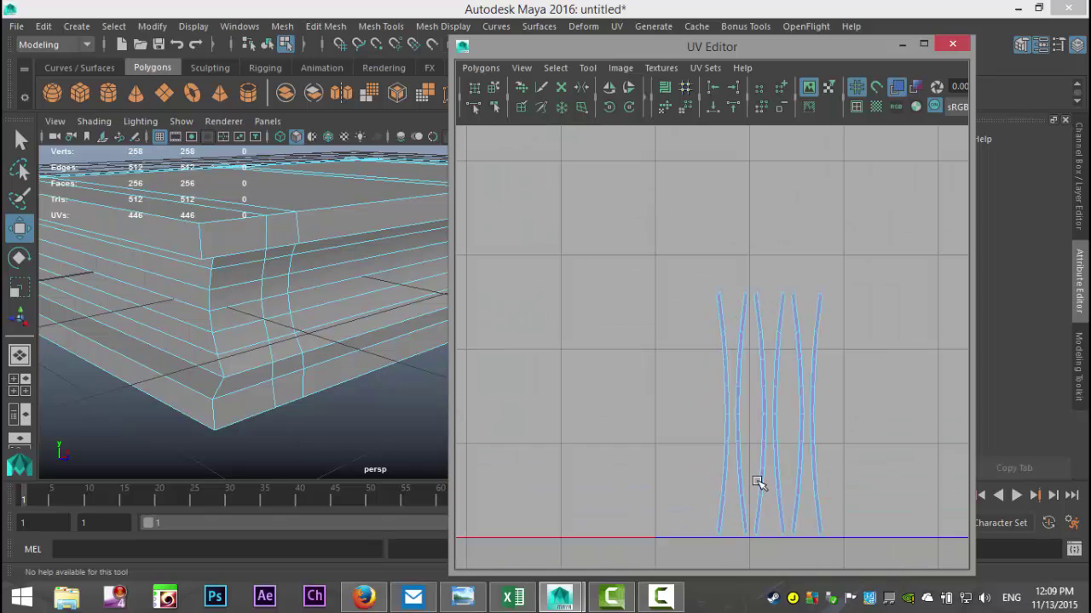
left_click(728, 401)
right_click_drag(728, 414, 577, 421, "alt")
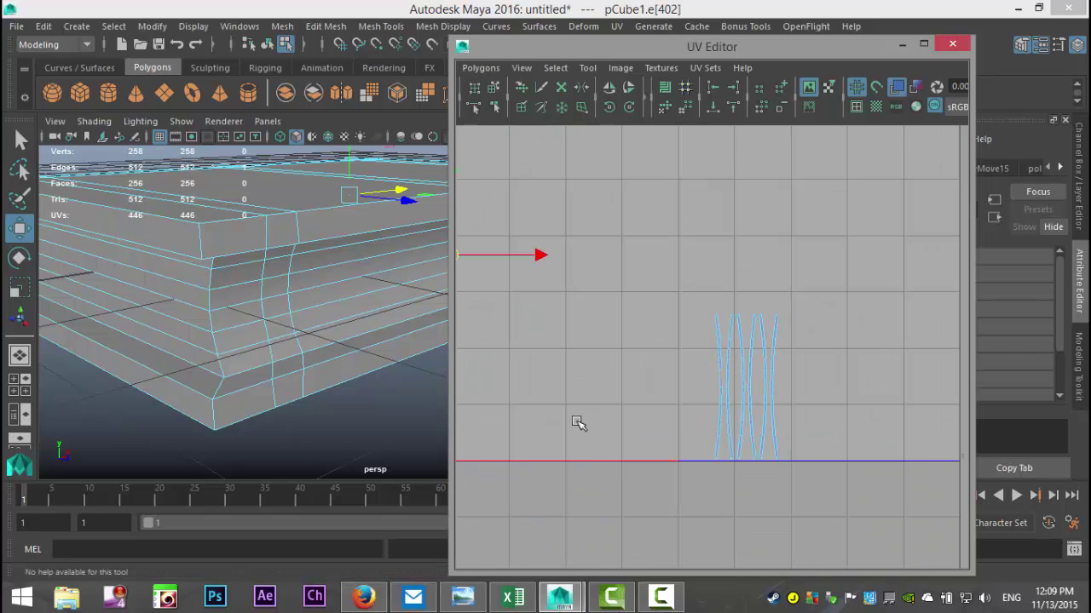
left_click_drag(355, 376, 399, 387, "alt")
right_click_drag(748, 361, 688, 338)
left_click_drag(820, 382, 820, 382)
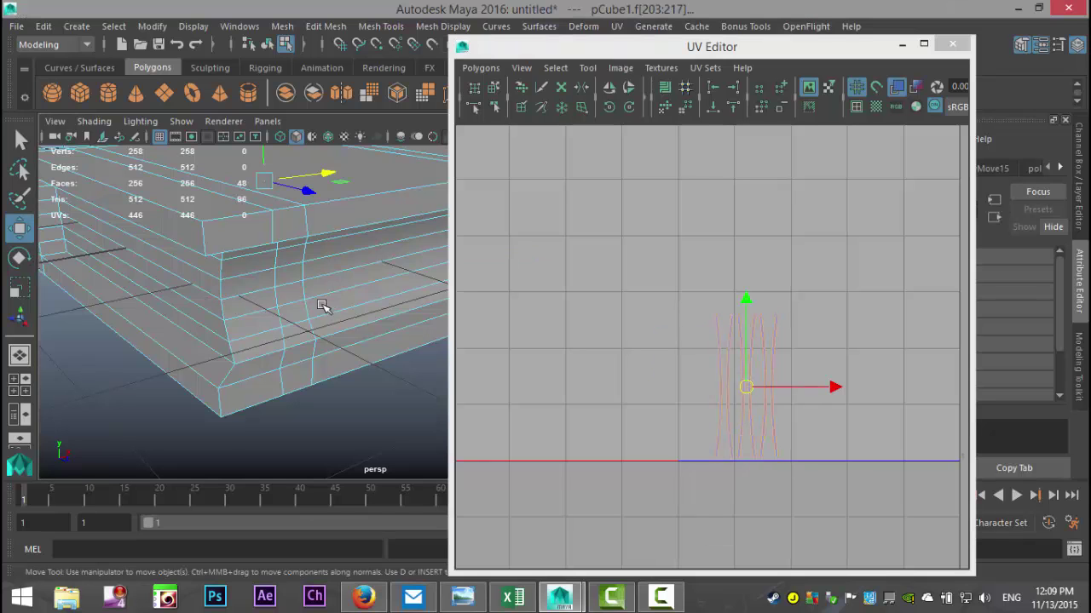
Examine in wireframe display where the selected curved strip faces lie on the bands of the book's rounded spine
left_click_drag(334, 299, 407, 363, "alt")
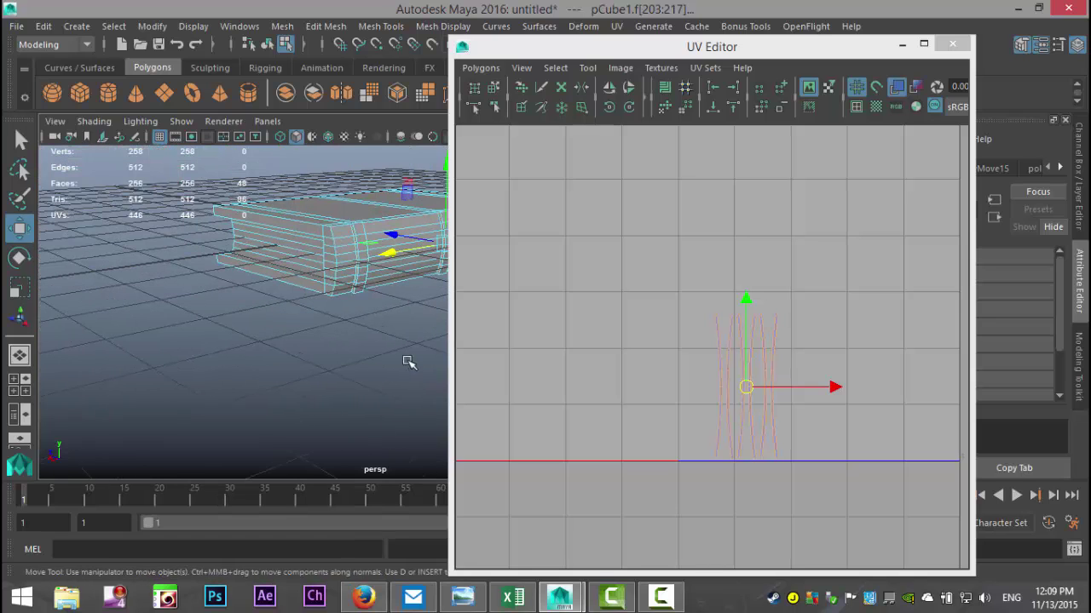
middle_click_drag(407, 363, 258, 406, "alt")
scroll(368, 378, "up", 7)
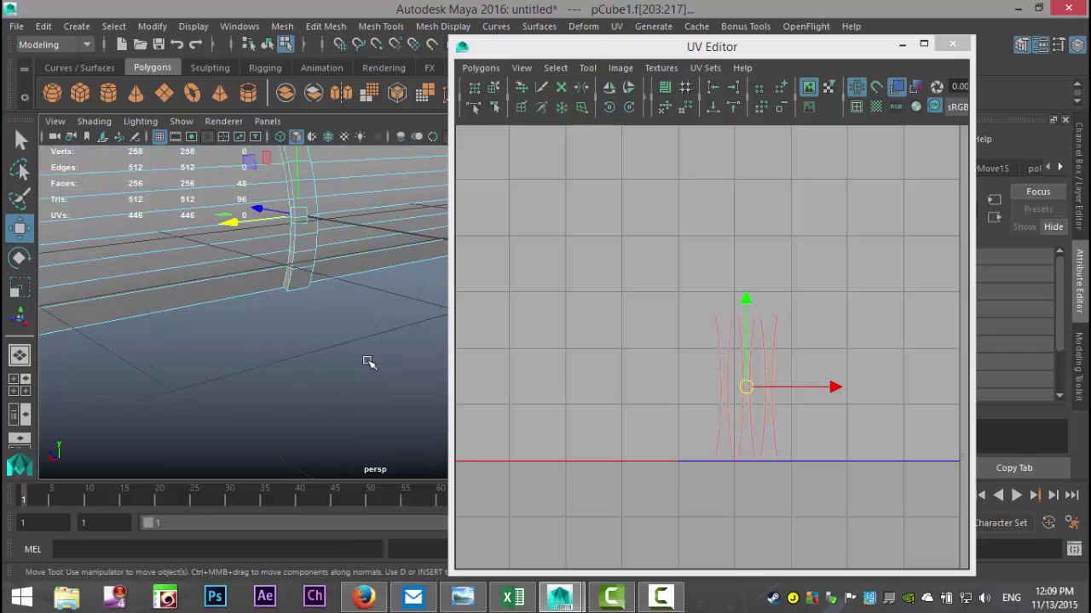
scroll(367, 363, "up", 3)
scroll(366, 365, "down", 3)
left_click_drag(366, 365, 235, 337, "alt")
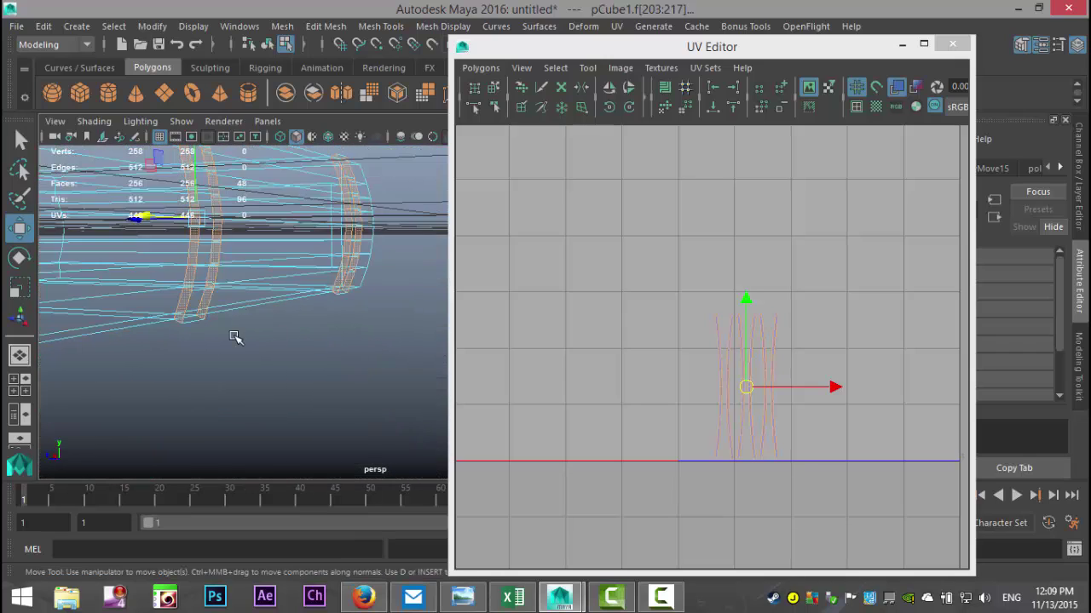
key("4")
middle_click_drag(243, 335, 275, 343, "alt")
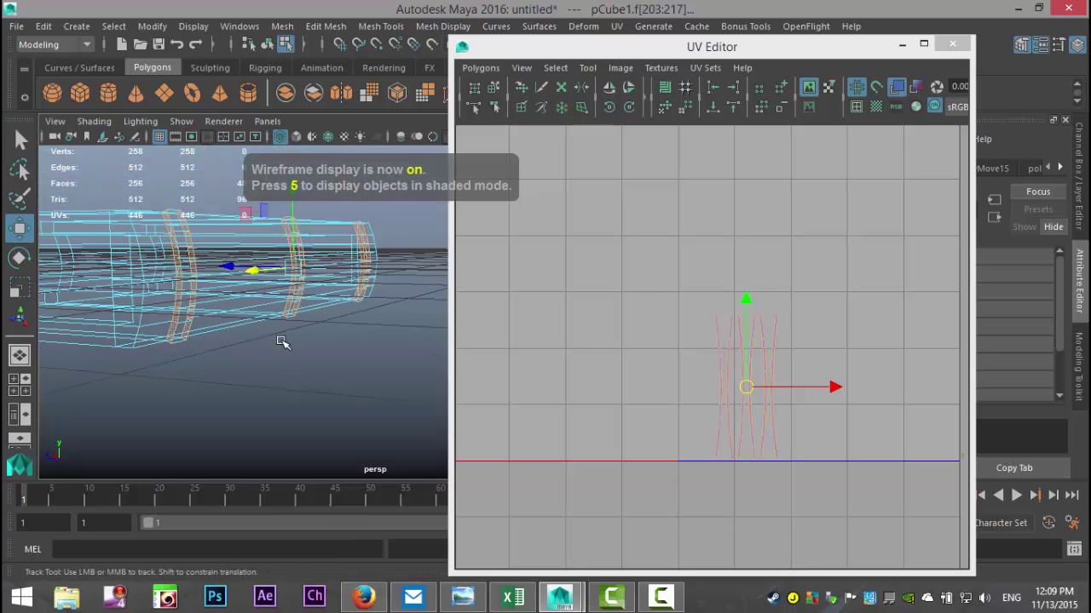
right_click_drag(283, 341, 381, 403, "alt")
left_click_drag(373, 394, 292, 390, "alt")
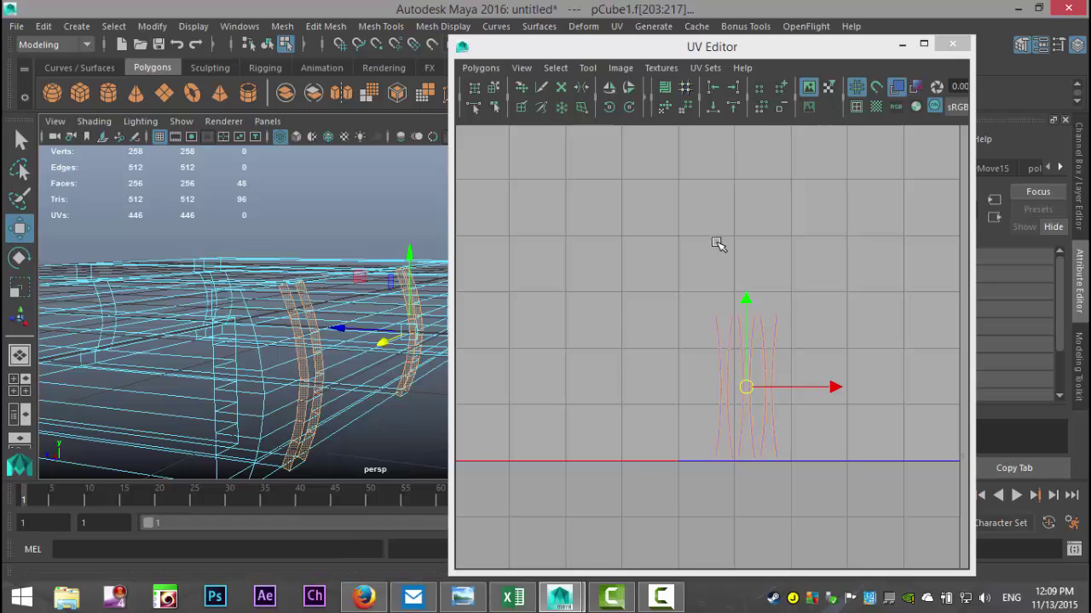
scroll(716, 264, "down", 3)
middle_click_drag(675, 347, 754, 342, "alt")
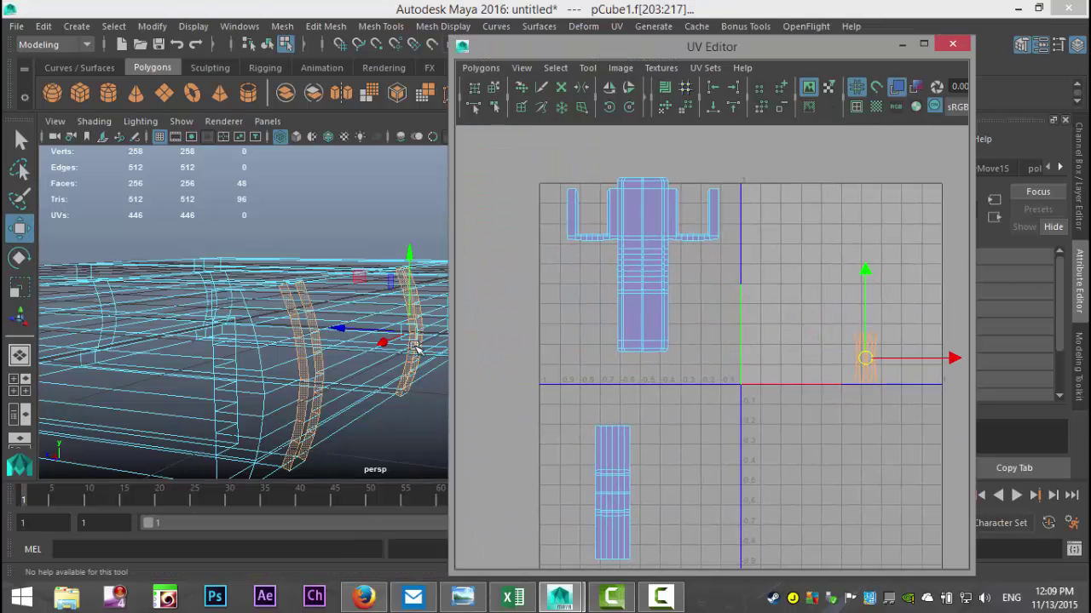
left_click_drag(324, 378, 168, 356, "alt")
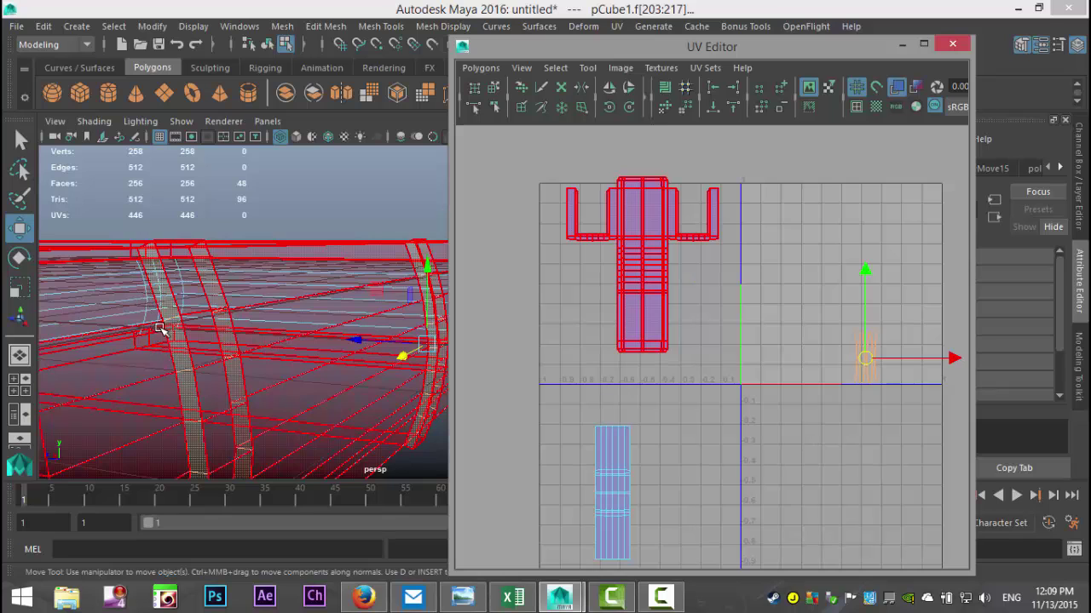
Select the upper face of the nearest spine band on the model and locate it on the main UV shell
right_click_drag(192, 184, 196, 228)
left_click(187, 283)
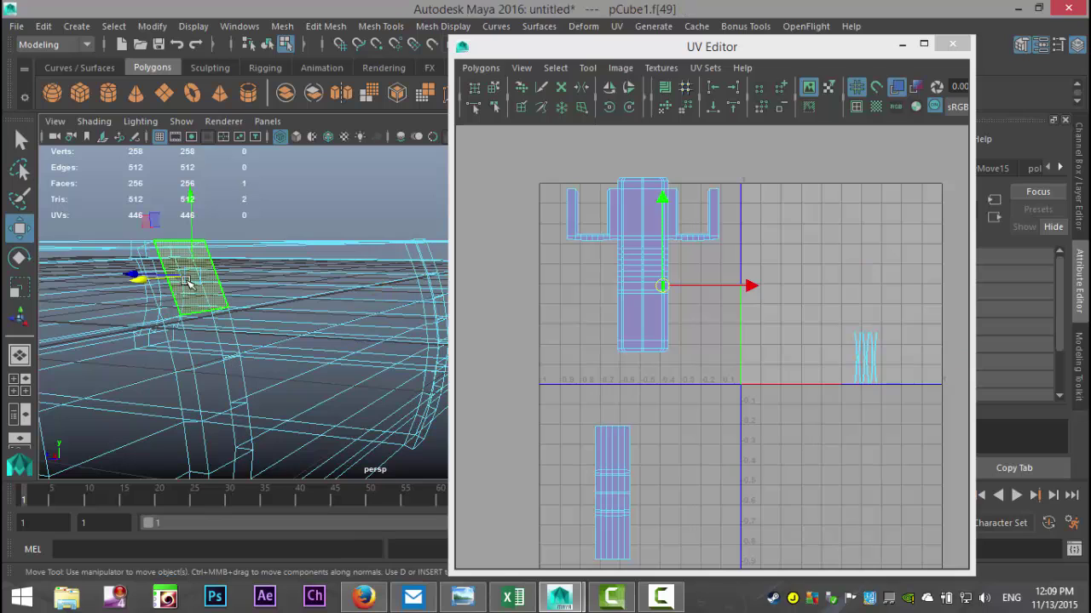
scroll(679, 384, "up", 5)
scroll(662, 321, "up", 1)
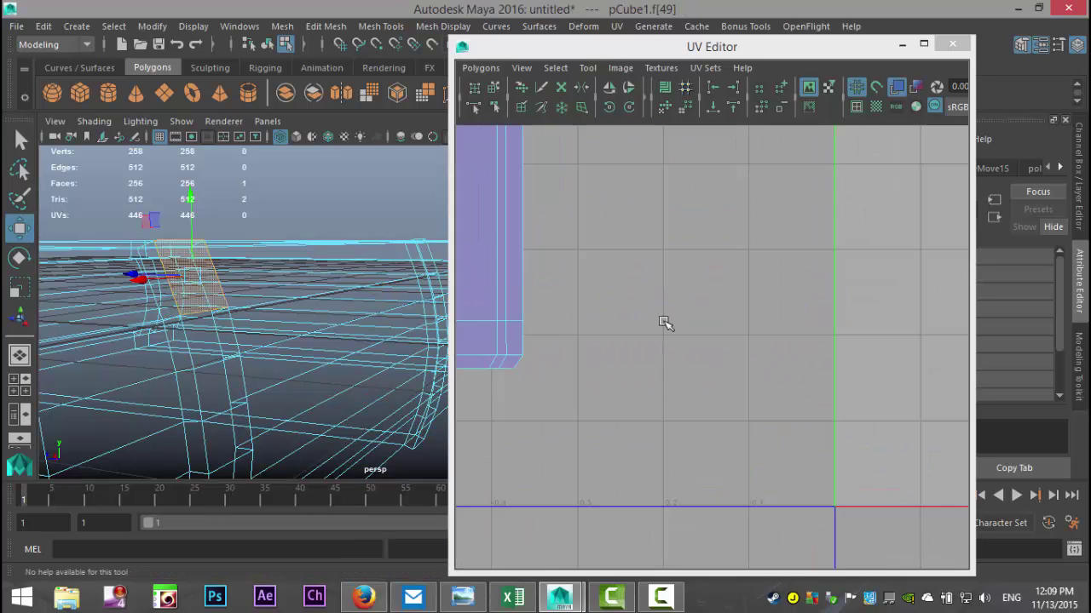
middle_click_drag(662, 322, 881, 509, "alt")
scroll(869, 501, "up", 3)
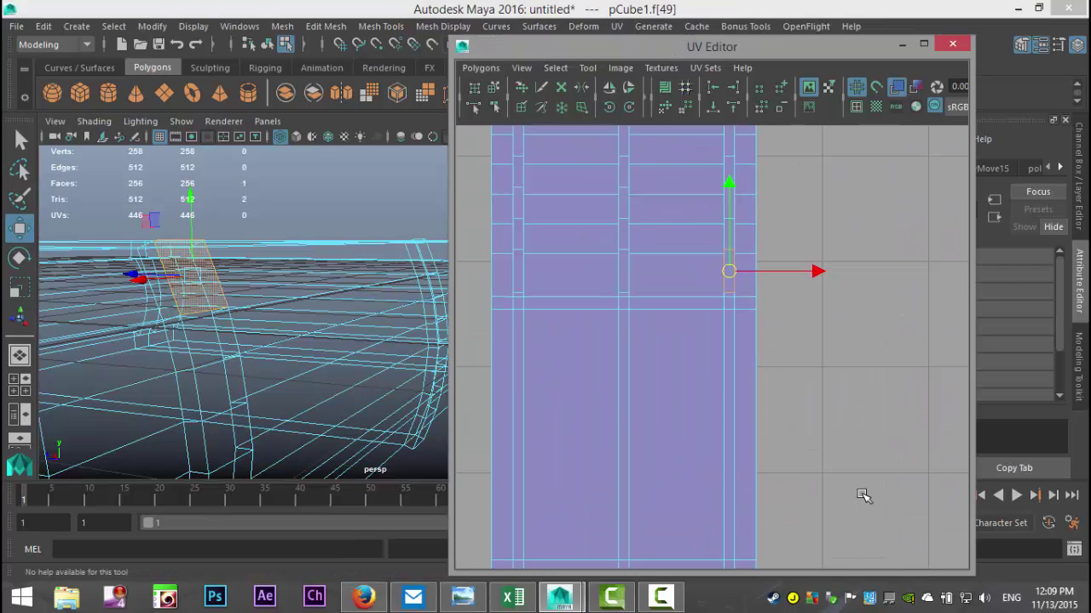
middle_click_drag(799, 426, 788, 542, "alt")
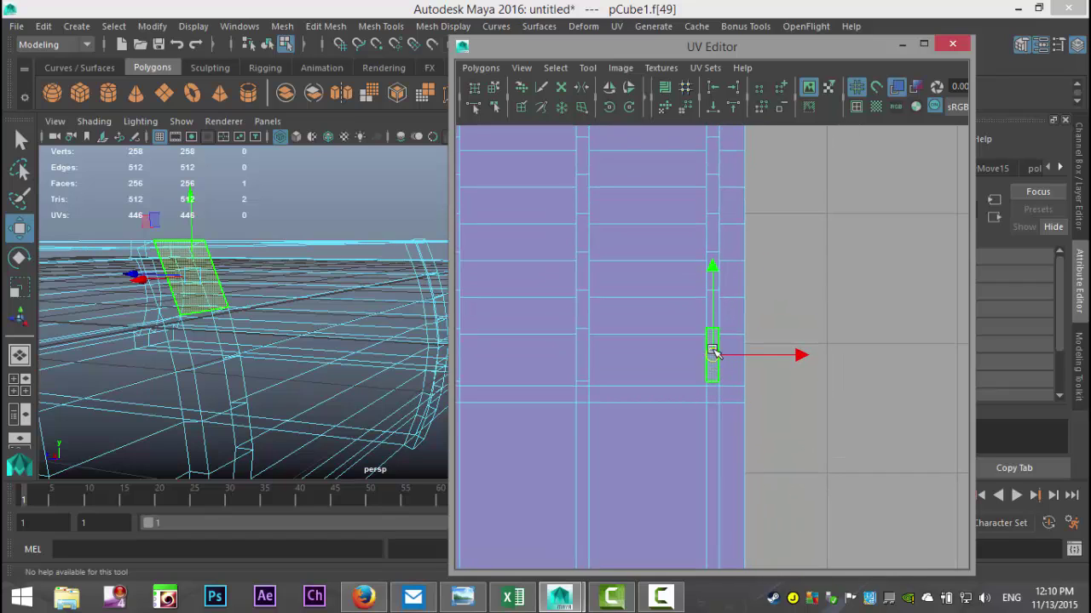
Try to move and sew a side edge of the main shell's right-hand spine band with its detached curved strip
right_click_drag(711, 317, 656, 292)
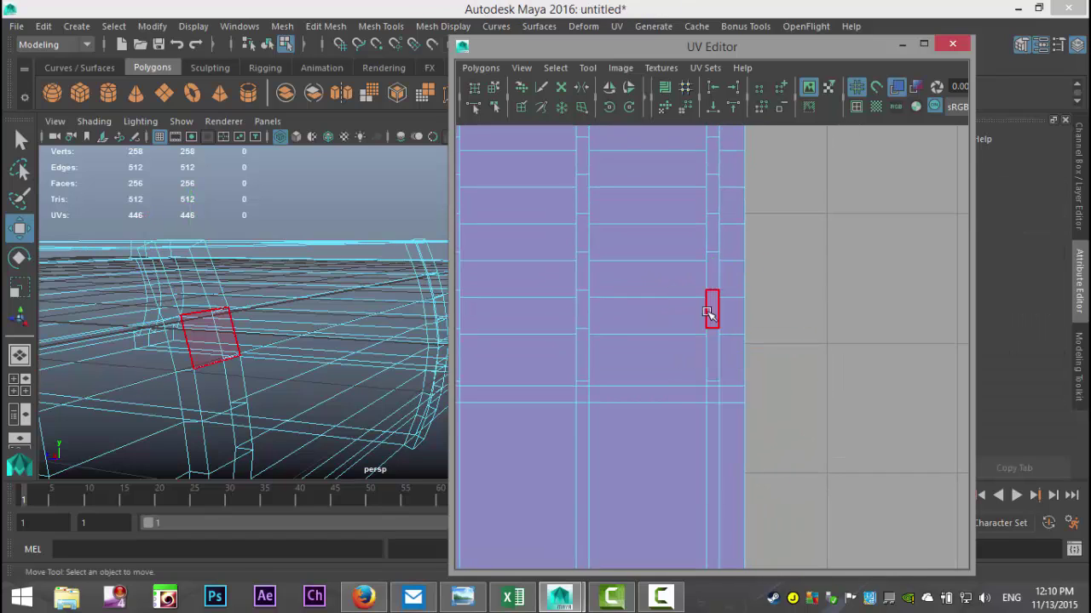
left_click(713, 311)
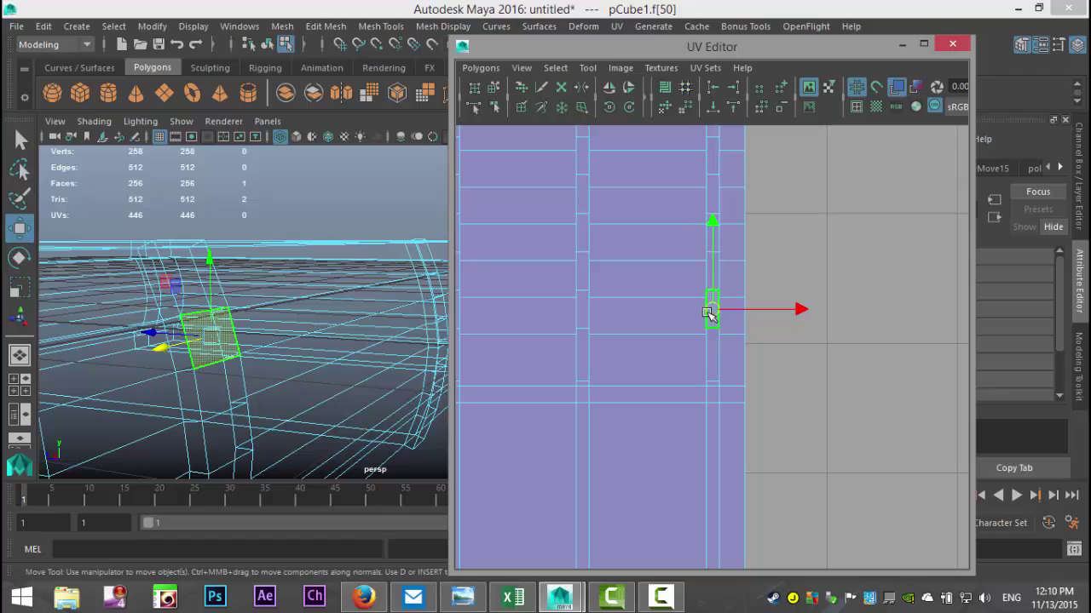
right_click_drag(707, 312, 699, 269)
left_click(708, 311)
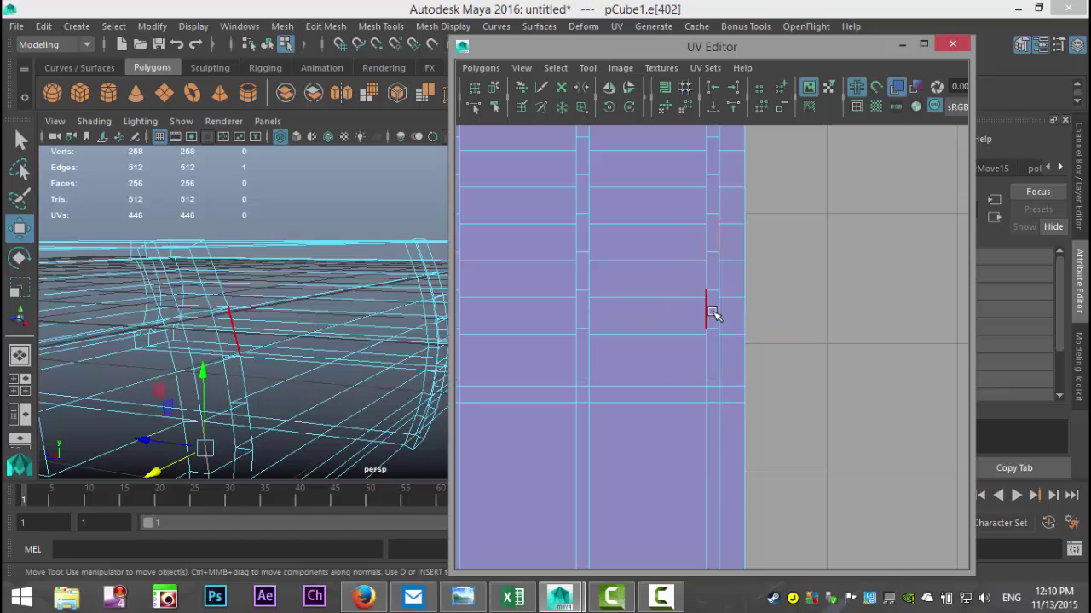
left_click(707, 316)
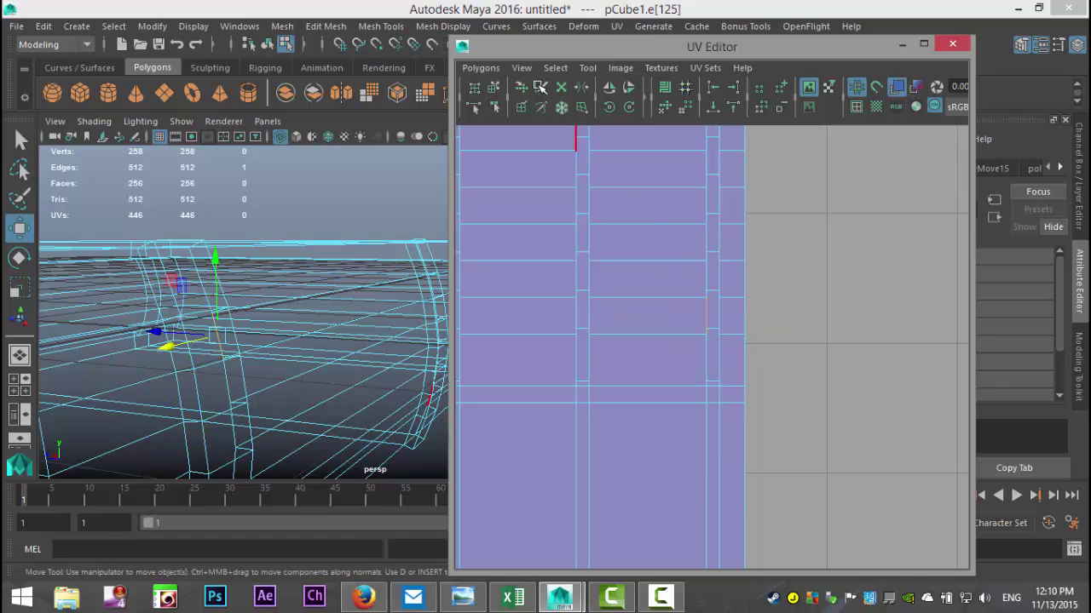
left_click(481, 68)
left_click(600, 554)
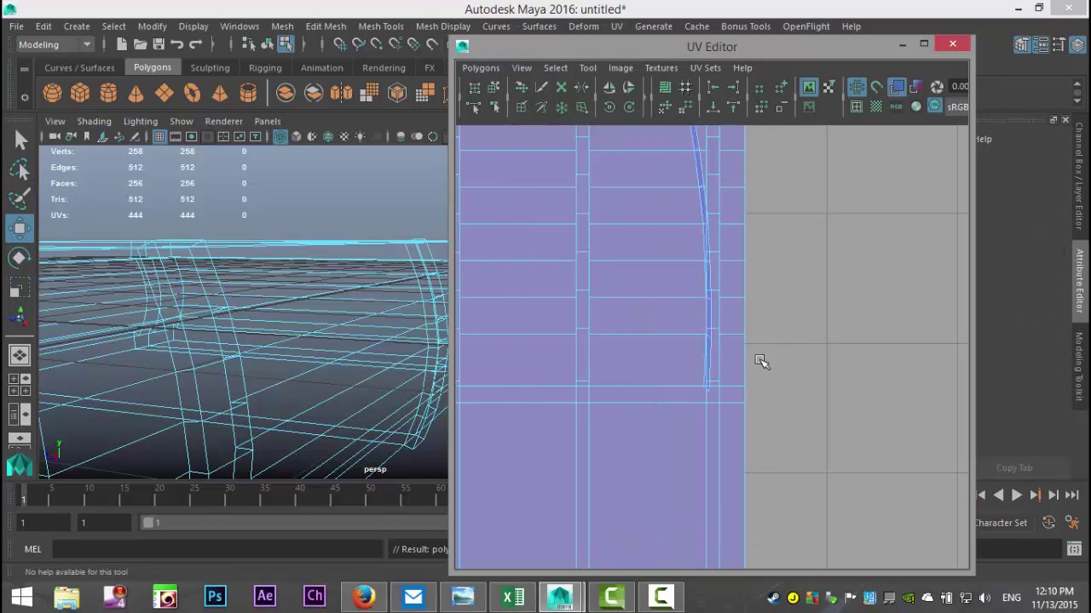
key("ctrl+z")
Select all UV edges of the book and run Layout to arrange the shells in the 0 to 1 UV space
scroll(774, 380, "down", 8)
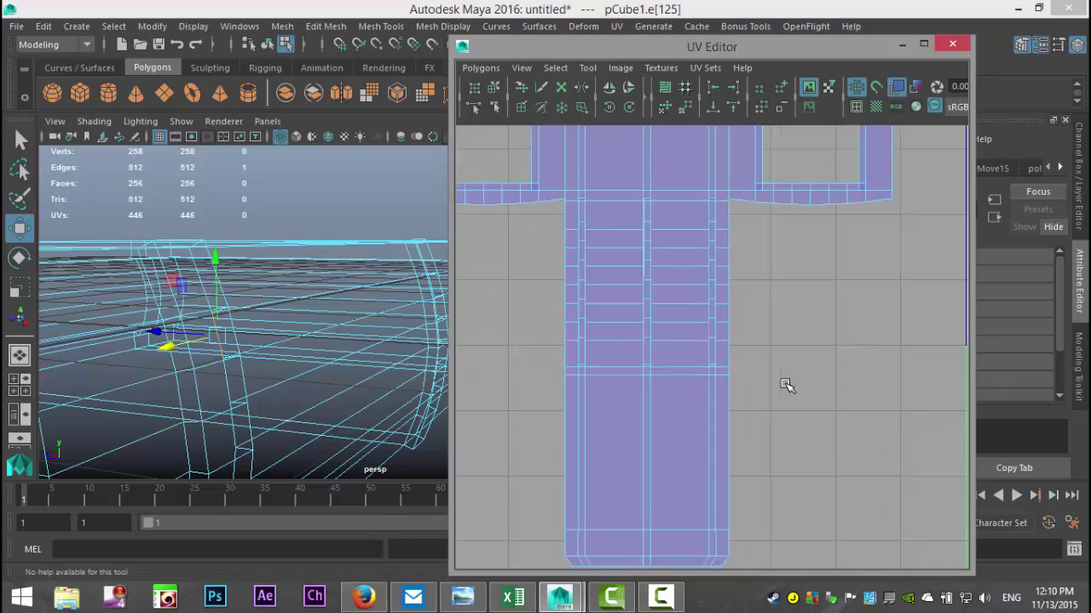
middle_click_drag(779, 419, 679, 382, "alt")
scroll(710, 395, "down", 5)
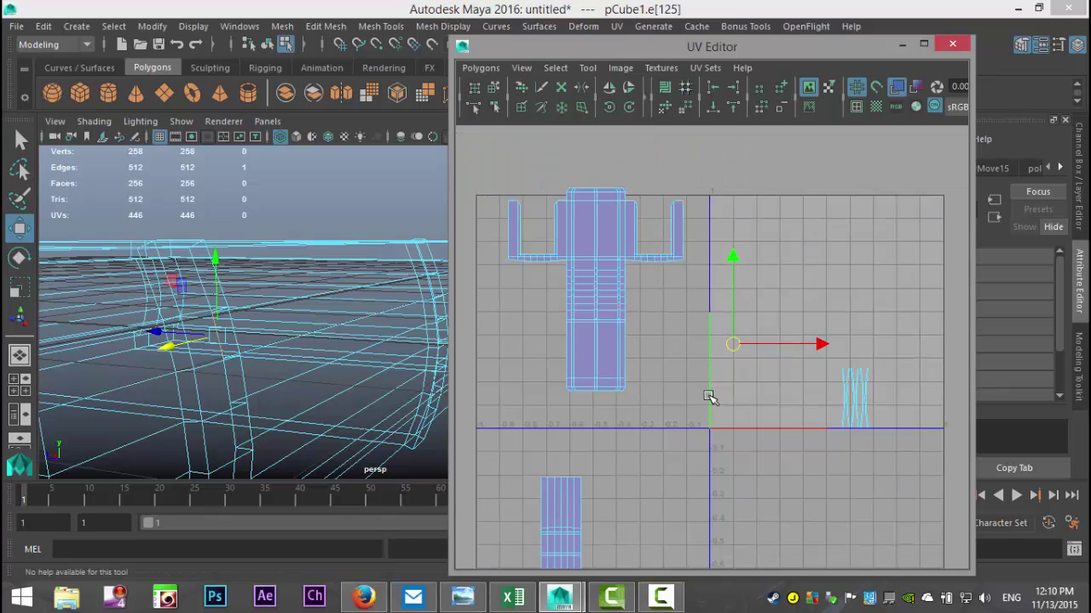
left_click_drag(608, 240, 891, 546)
left_click(492, 67)
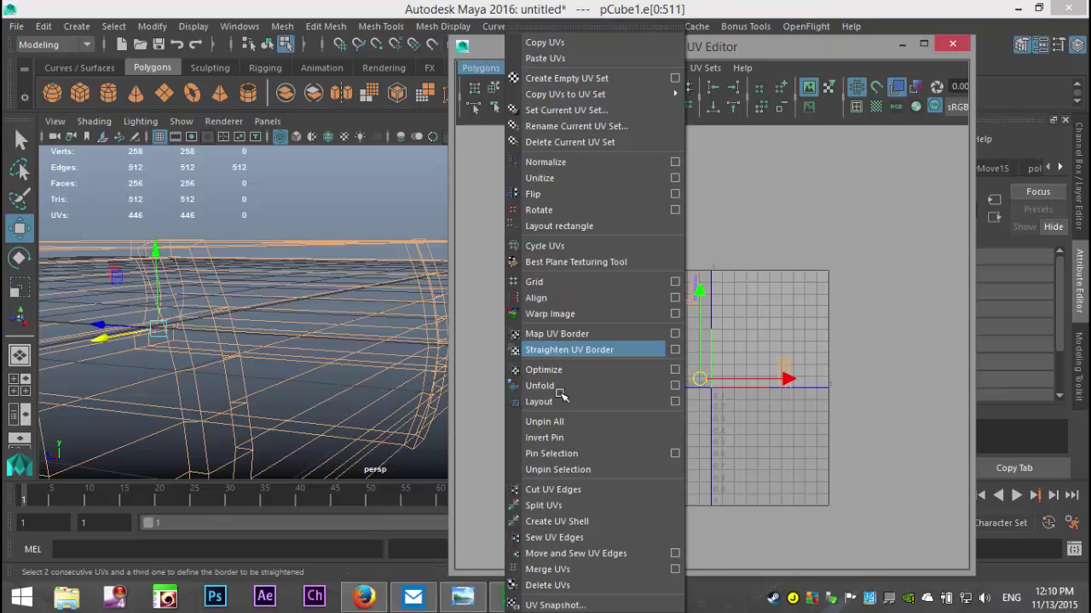
left_click(553, 437)
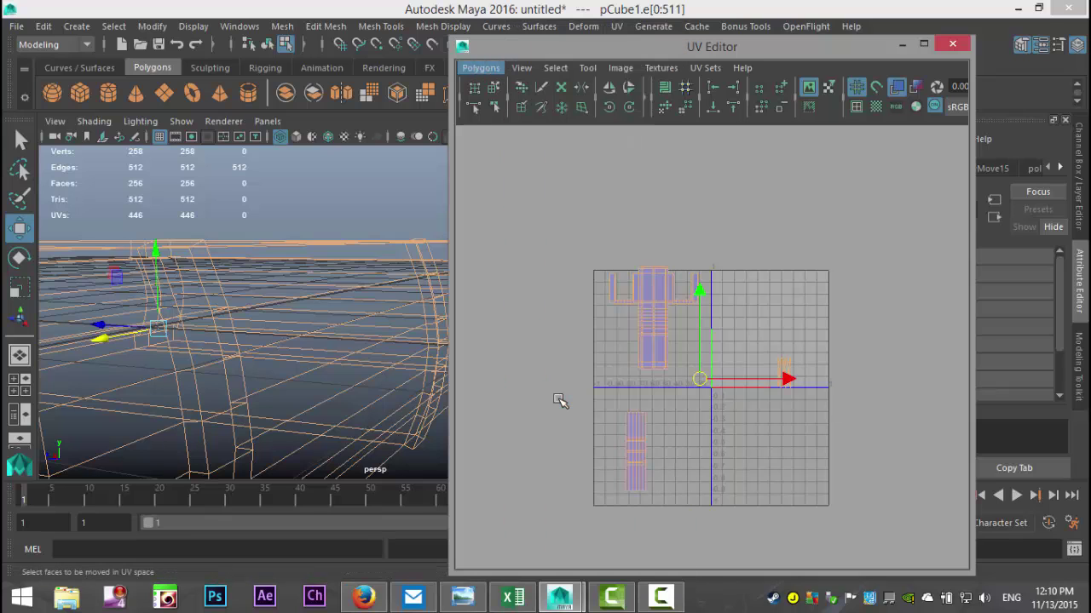
scroll(842, 475, "up", 3)
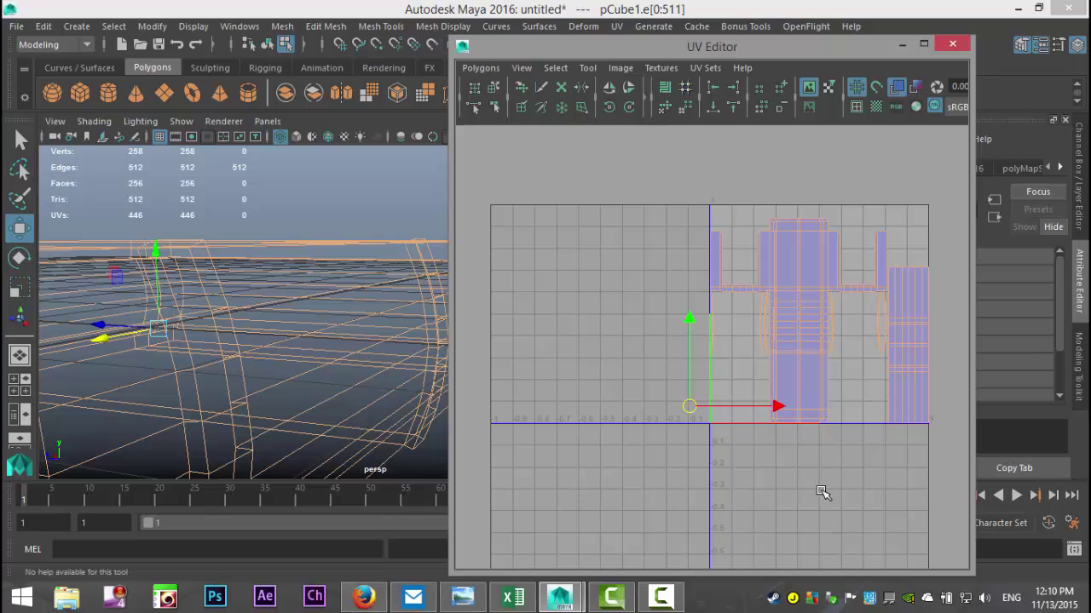
middle_click_drag(815, 486, 790, 459, "alt")
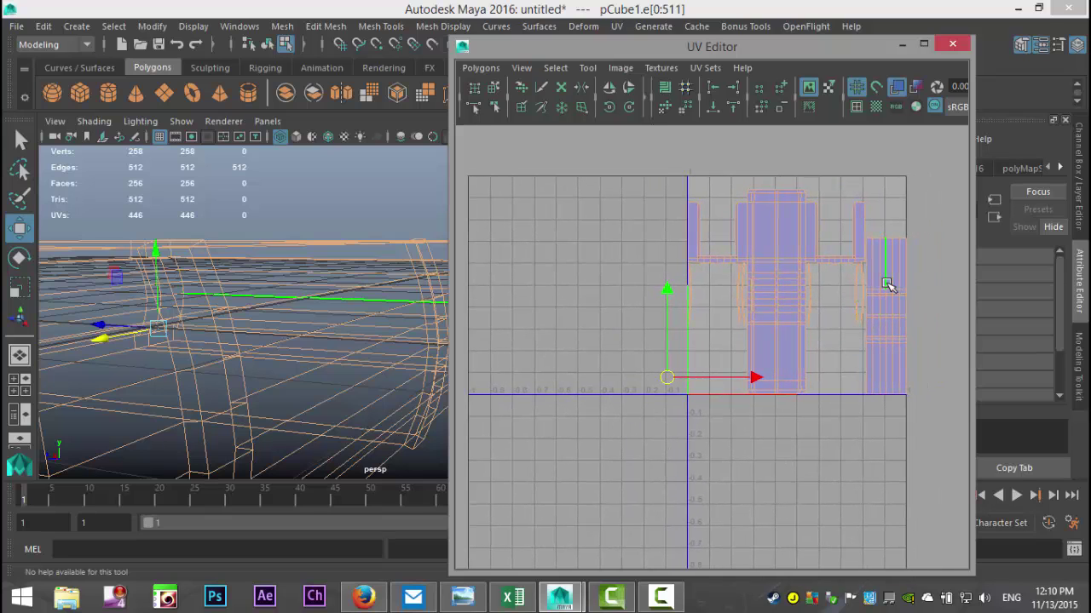
Minimize the UV Editor and switch the perspective view back to shaded display for a closer view of the spine
left_click(898, 47)
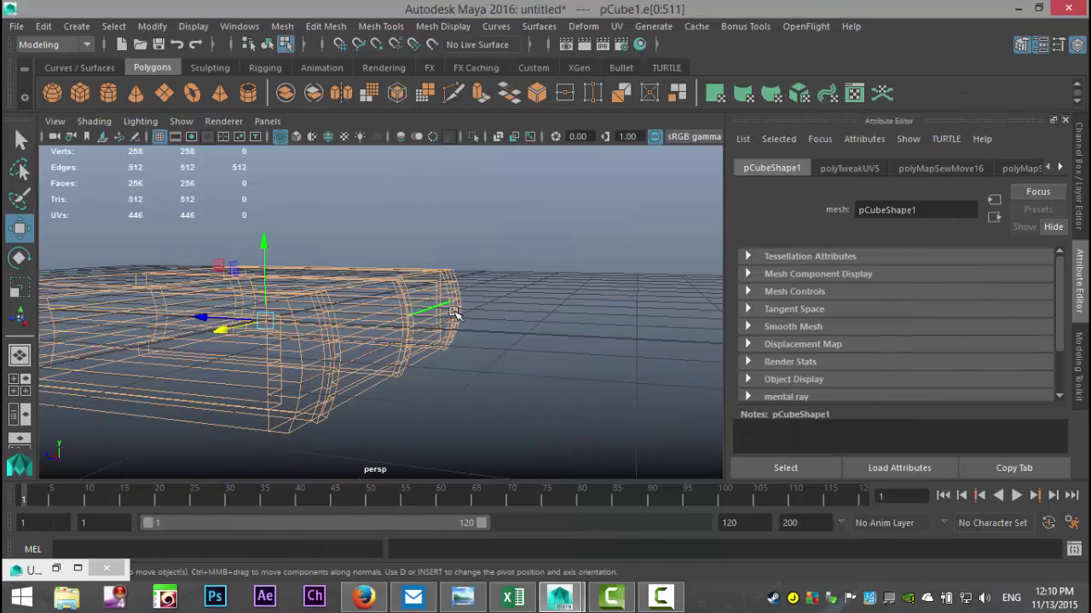
key("5")
scroll(516, 360, "up", 8)
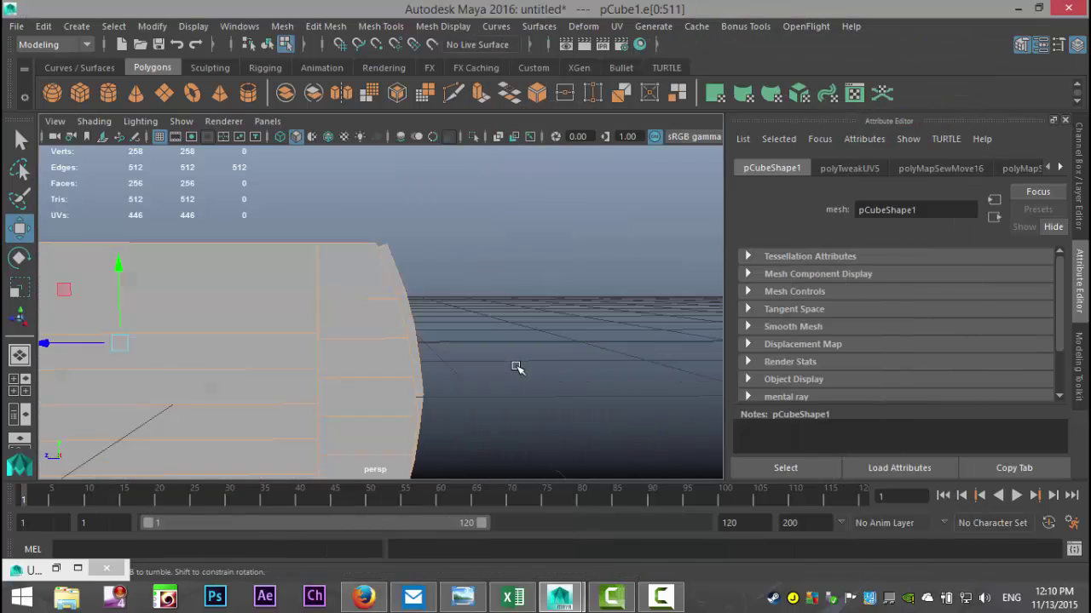
left_click_drag(524, 393, 569, 354, "alt")
right_click_drag(500, 260, 501, 246)
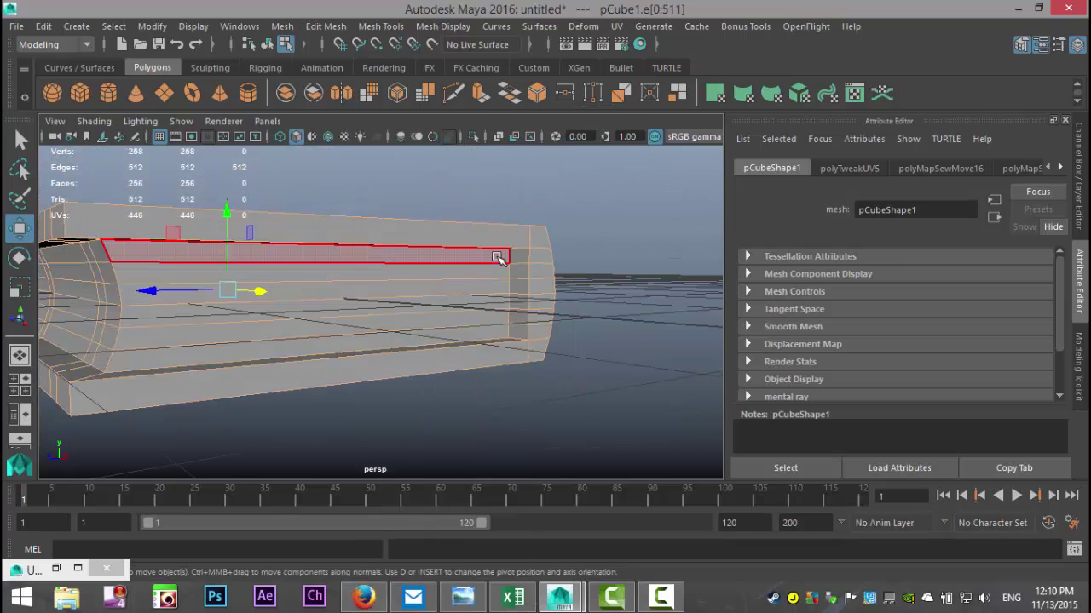
left_click(498, 258)
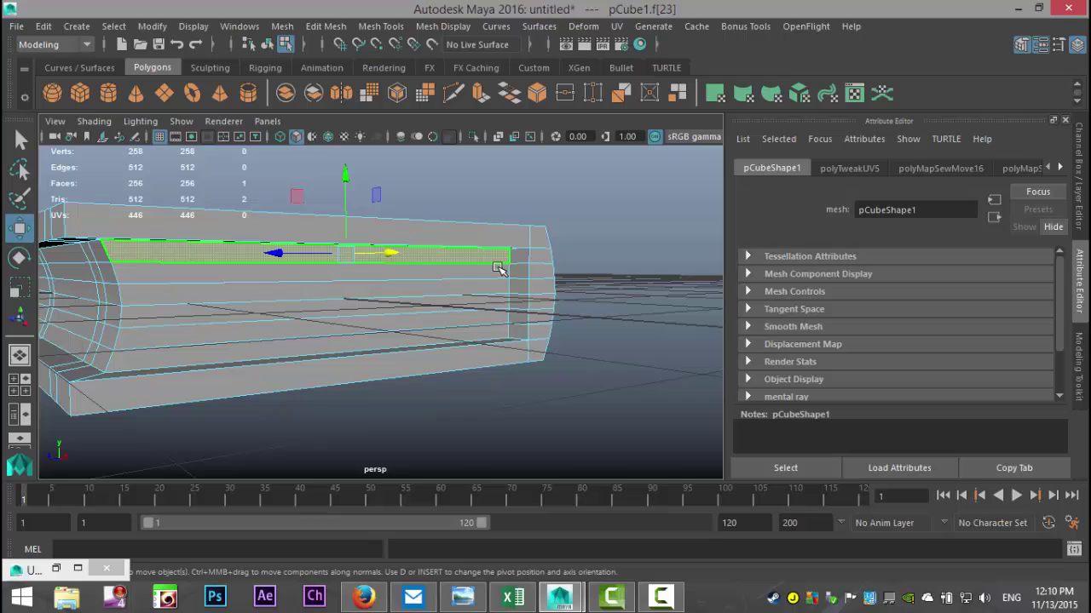
left_click(456, 309)
left_click_drag(625, 368, 493, 278, "alt")
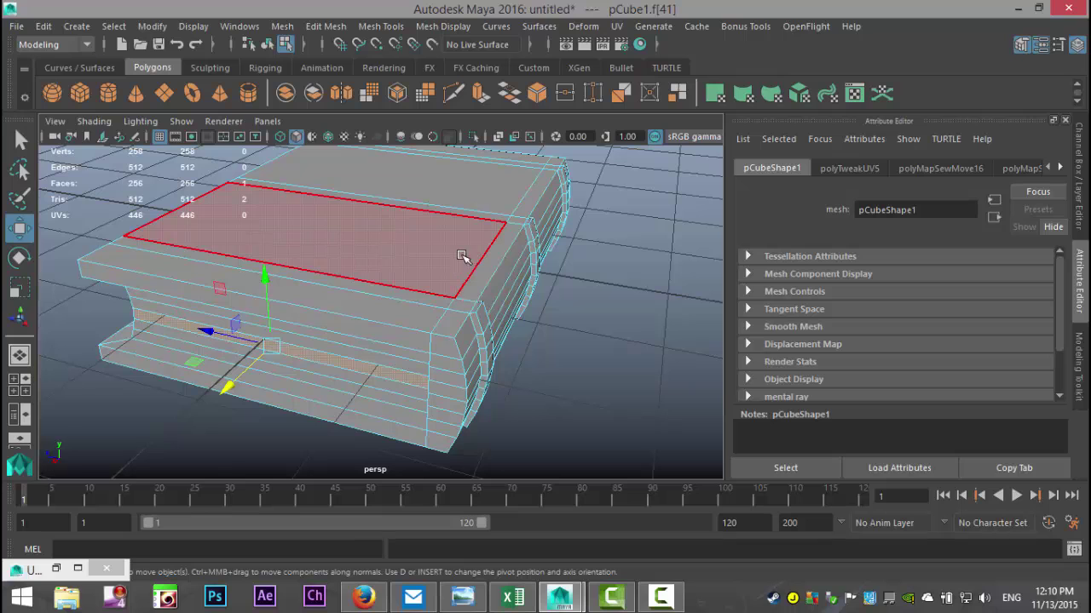
Return to object mode and assign a new Lambert material to the whole book
right_click_drag(451, 256, 507, 115)
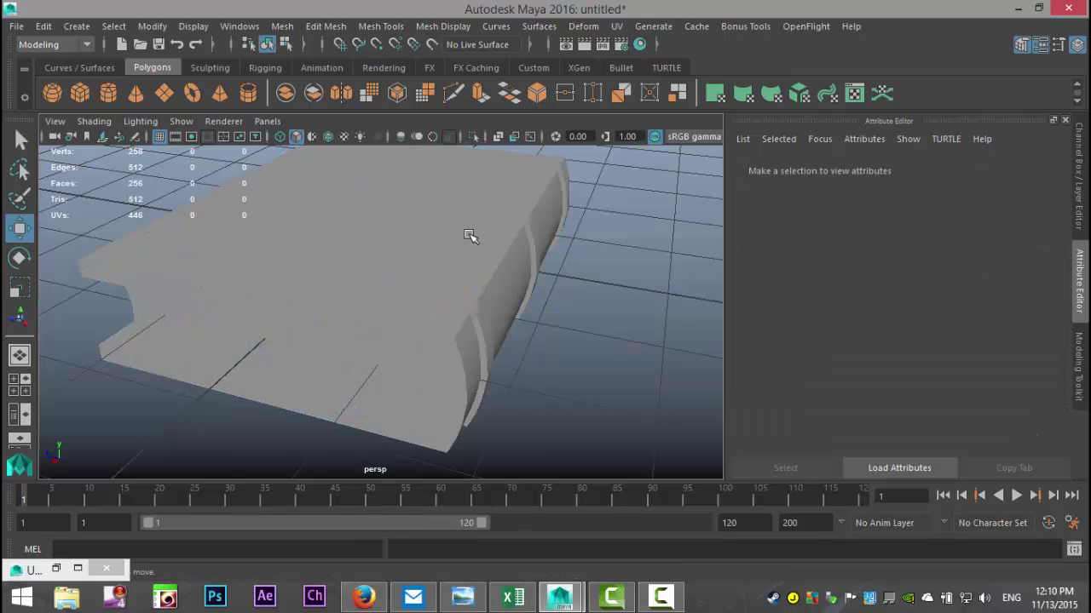
right_click_drag(468, 237, 503, 528)
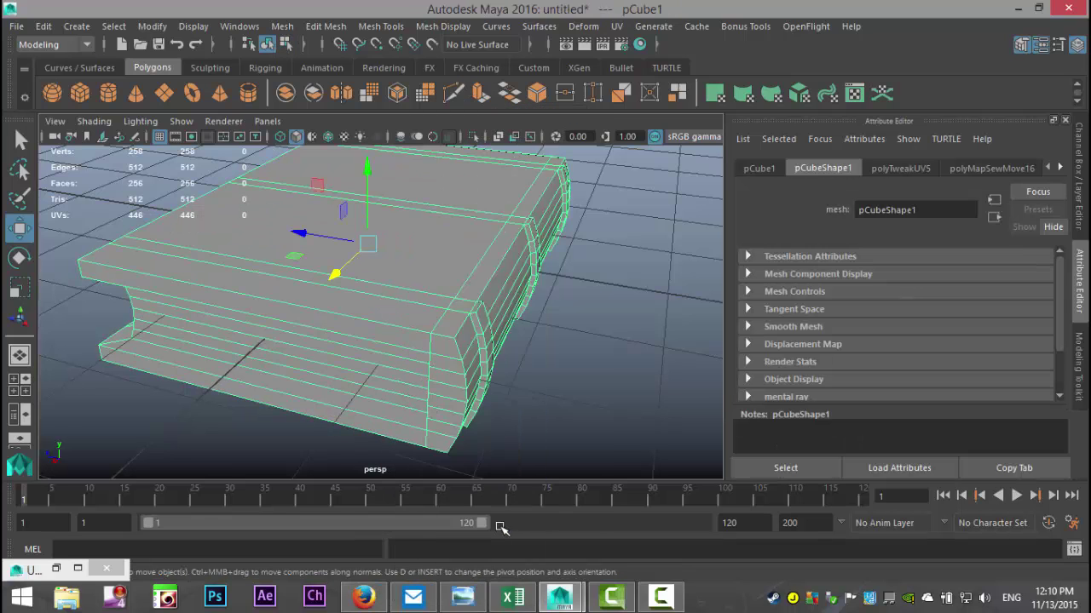
left_click(461, 279)
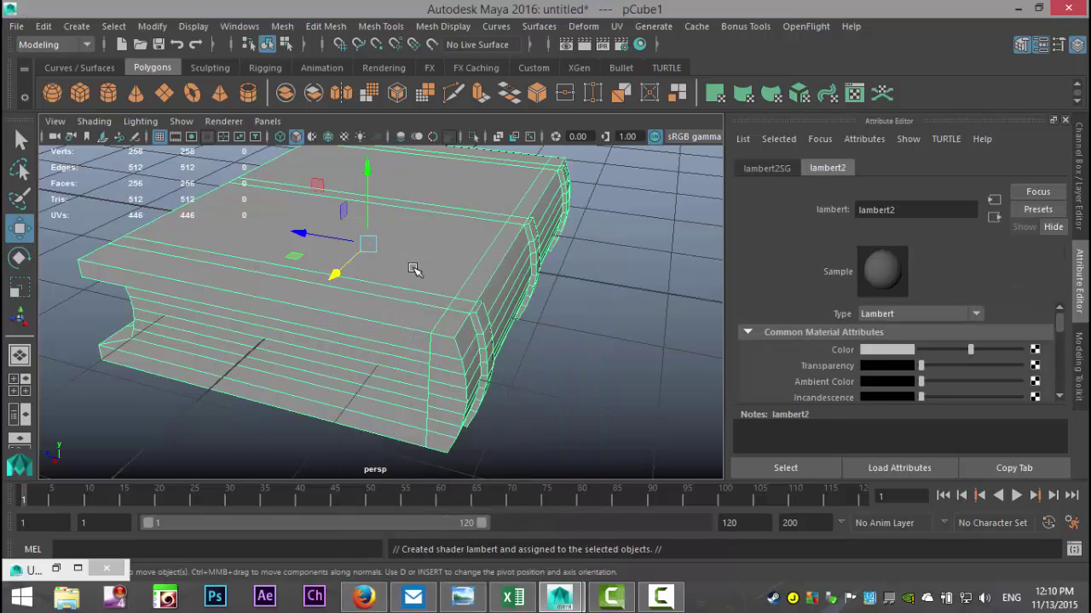
Assign a new Blinn material to the whole book
right_click_drag(413, 270, 437, 529)
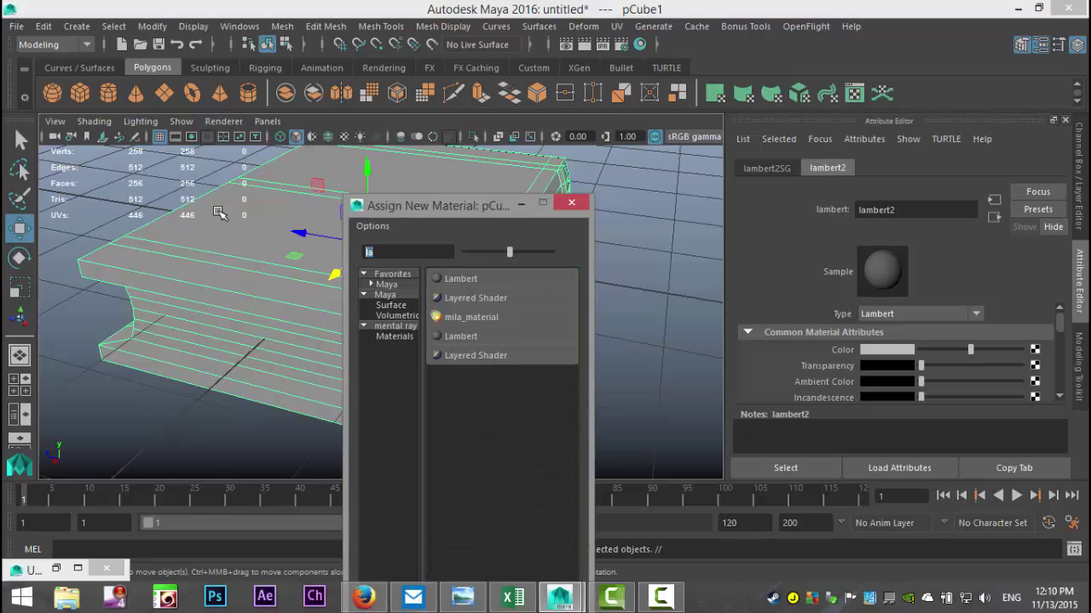
type("bli")
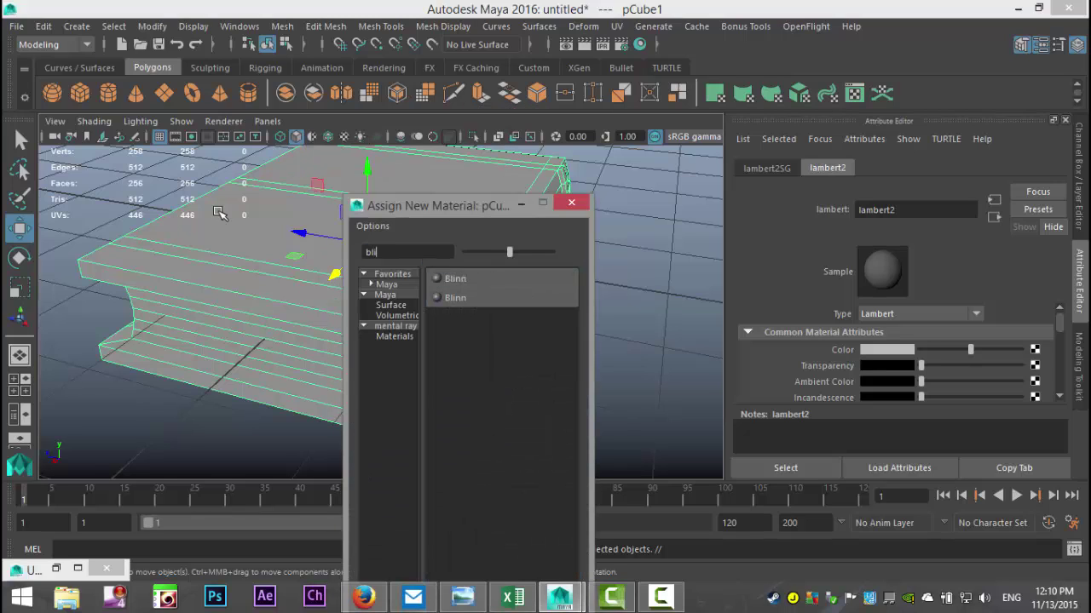
left_click(473, 281)
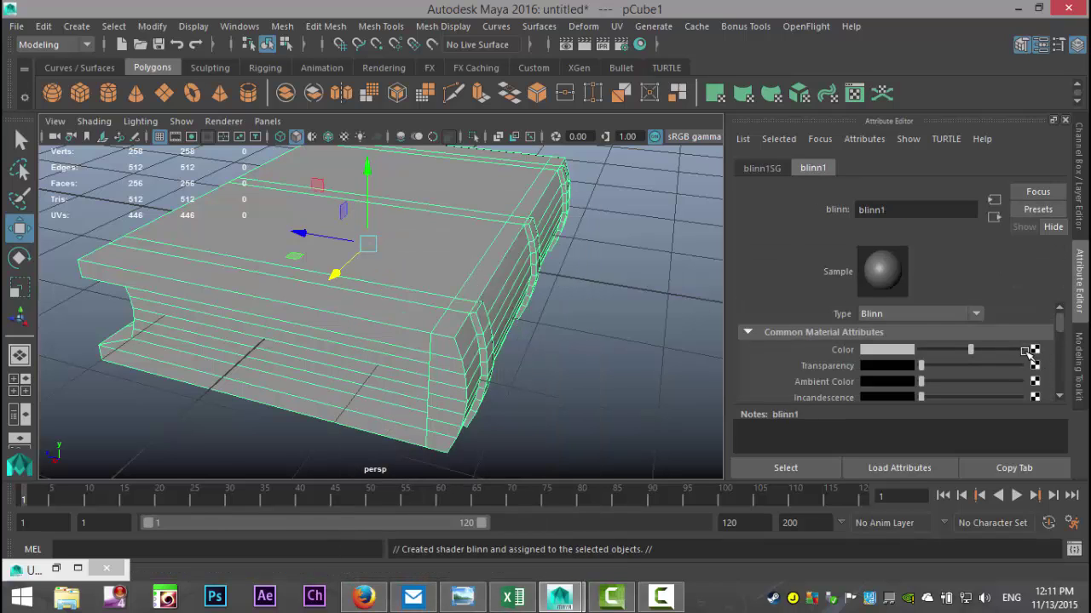
Connect a File texture to the Blinn material's color and load brown-leather-texture.jpg from the Desktop
left_click(1035, 349)
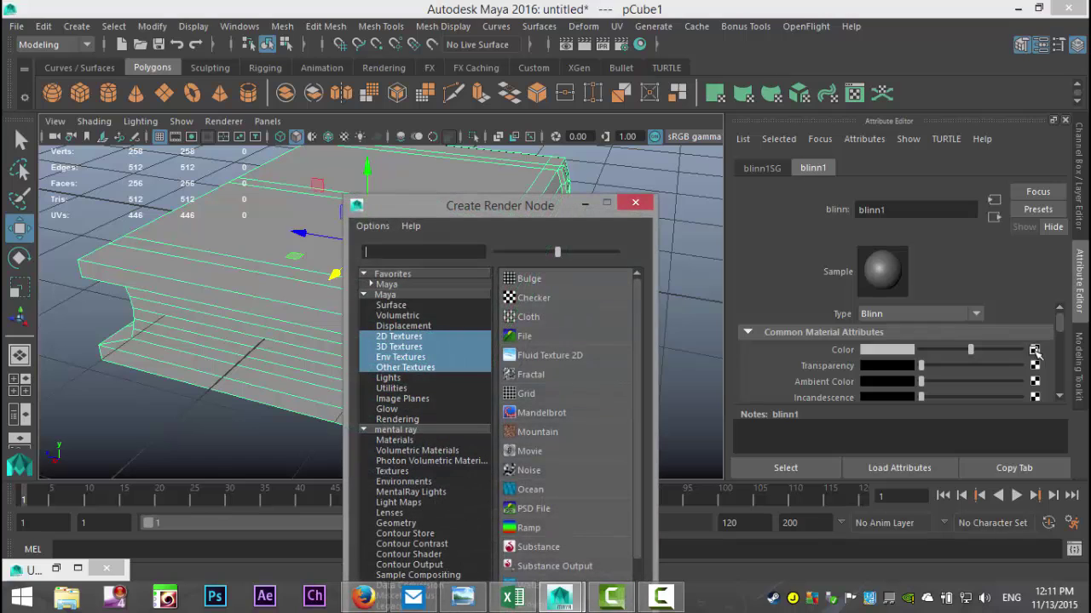
left_click(545, 338)
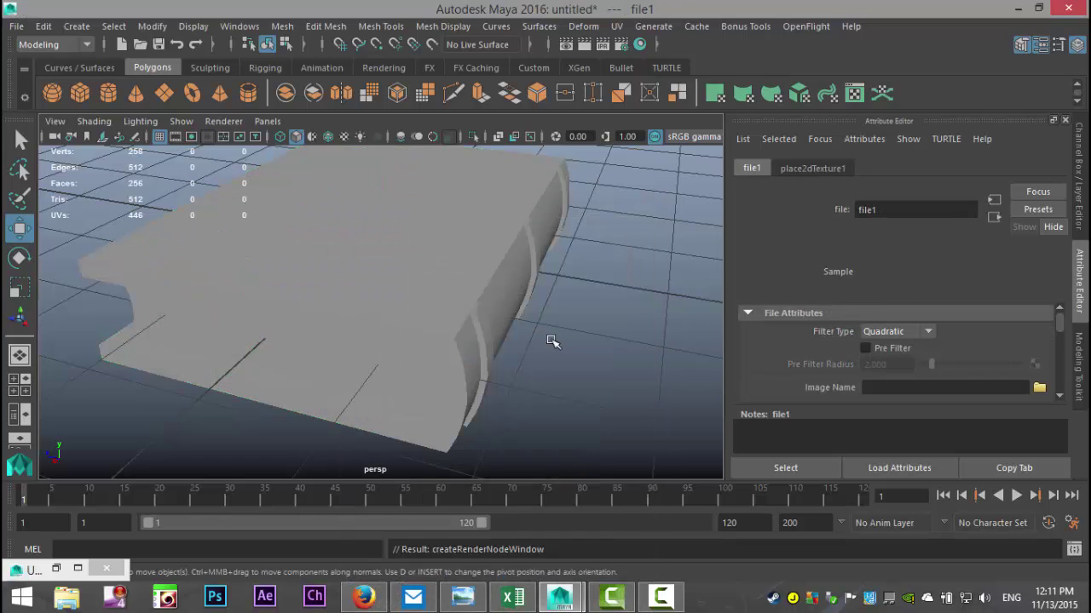
left_click(1039, 388)
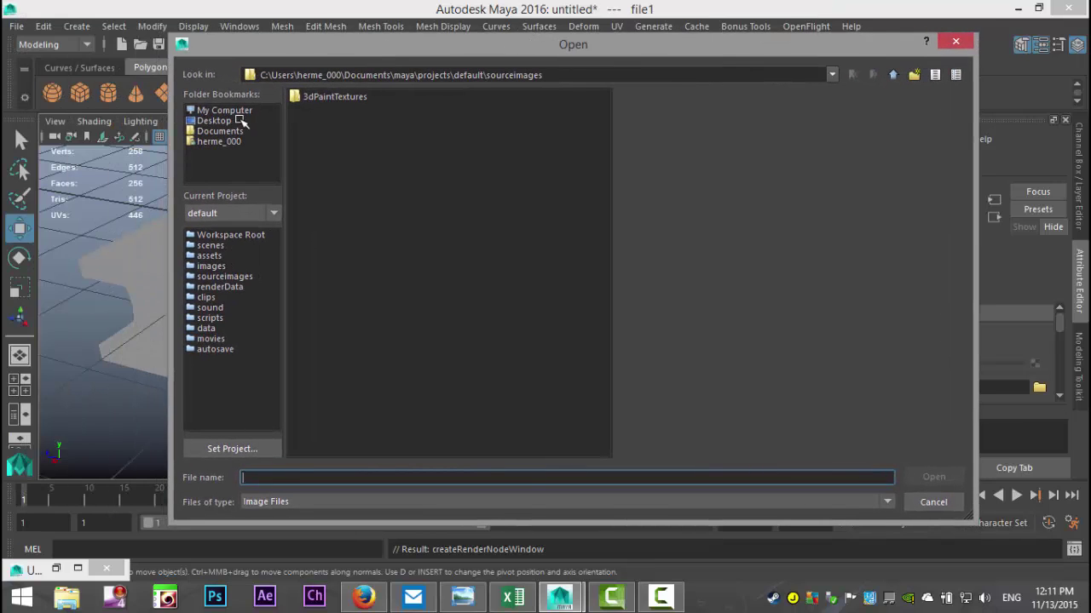
left_click(214, 120)
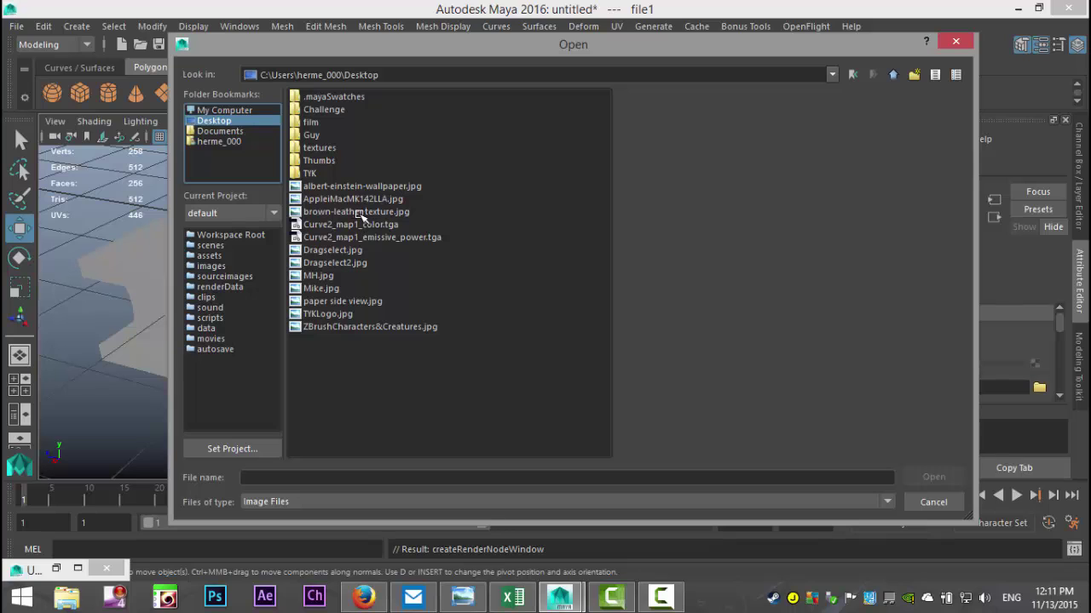
left_click(360, 213)
left_click(932, 478)
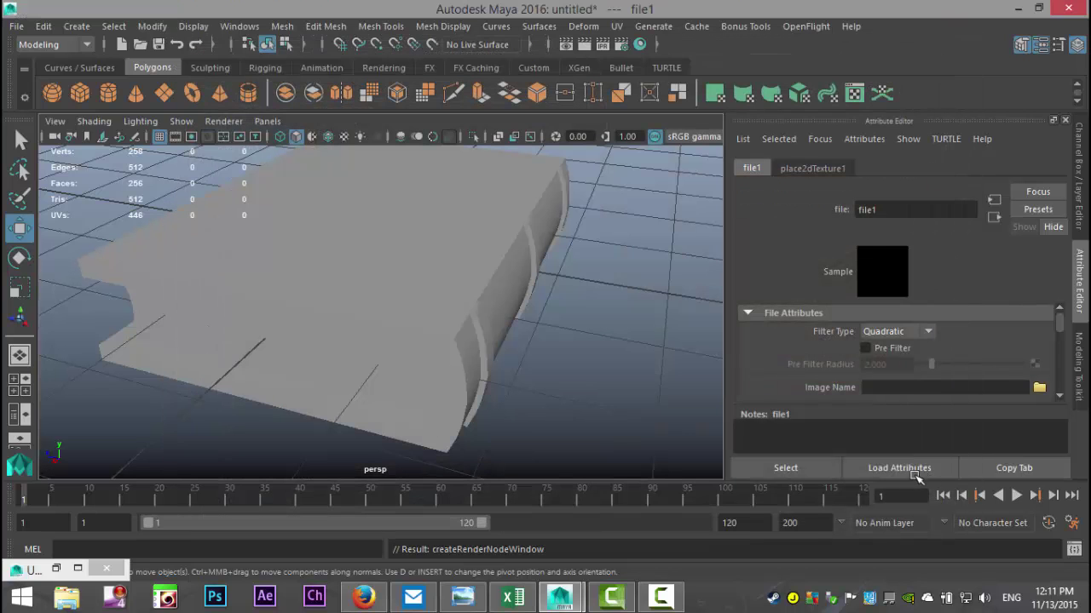
Turn on textured display in the perspective view and show the selected book's UVs in the UV Editor
left_click(346, 136)
left_click_drag(588, 335, 592, 389, "alt")
left_click(497, 307)
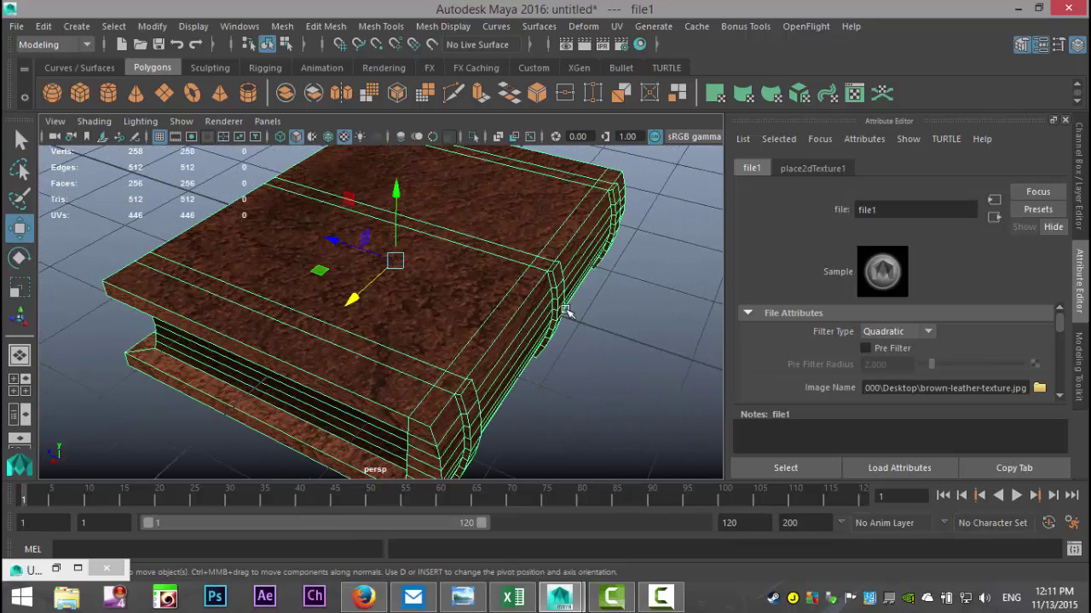
left_click(636, 30)
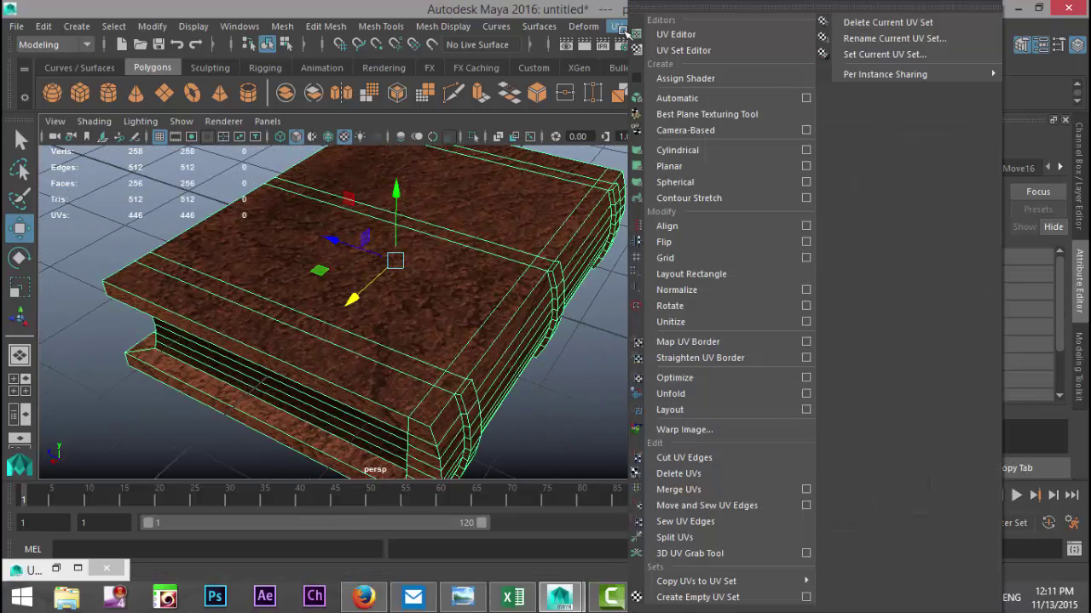
left_click(686, 37)
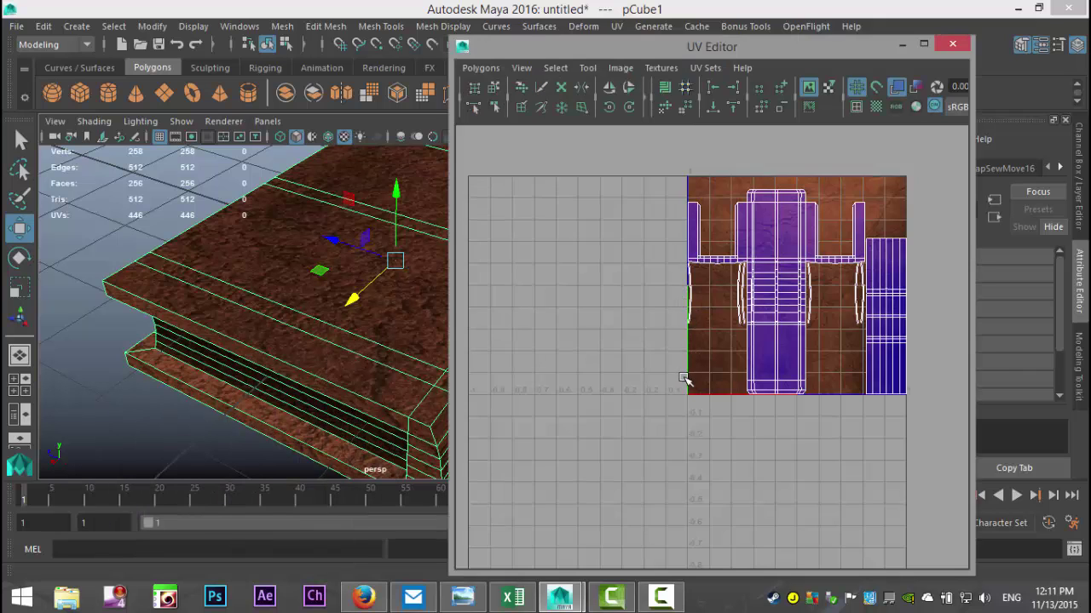
Select the page-block UV shell as a whole and move it outside the 0 to 1 UV space
scroll(684, 379, "up", 4)
left_click_drag(640, 414, 519, 412, "alt")
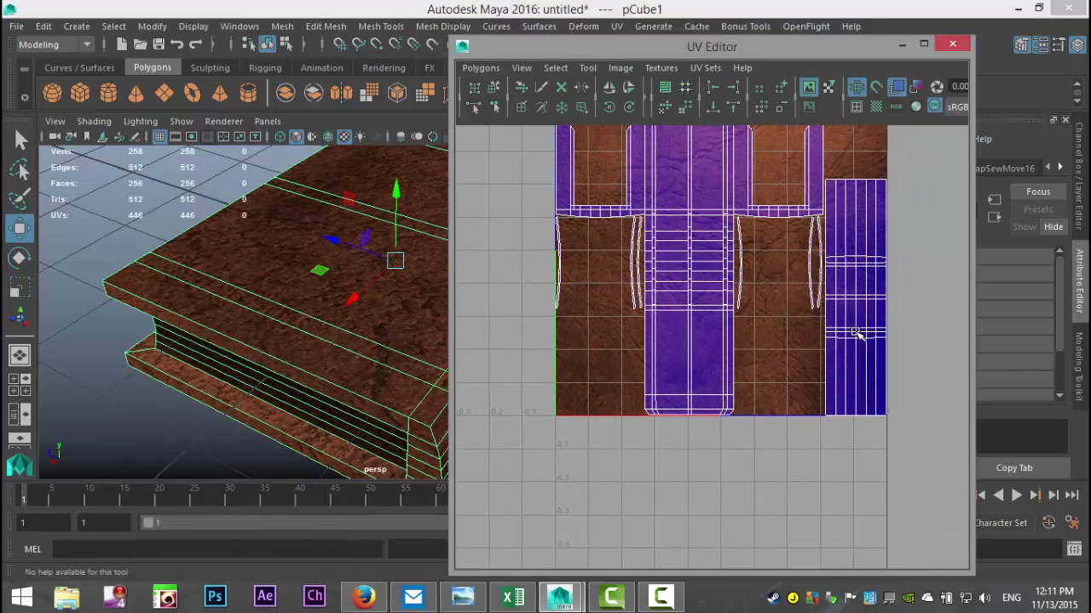
right_click_drag(856, 334, 780, 309)
left_click(850, 334)
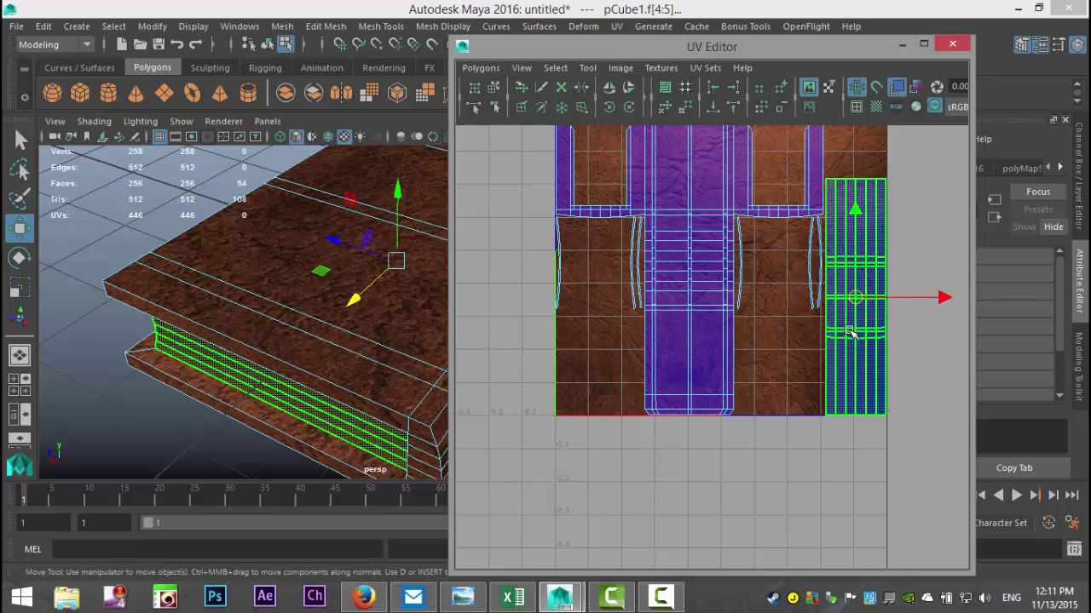
left_click_drag(855, 298, 505, 468)
scroll(701, 294, "down", 3)
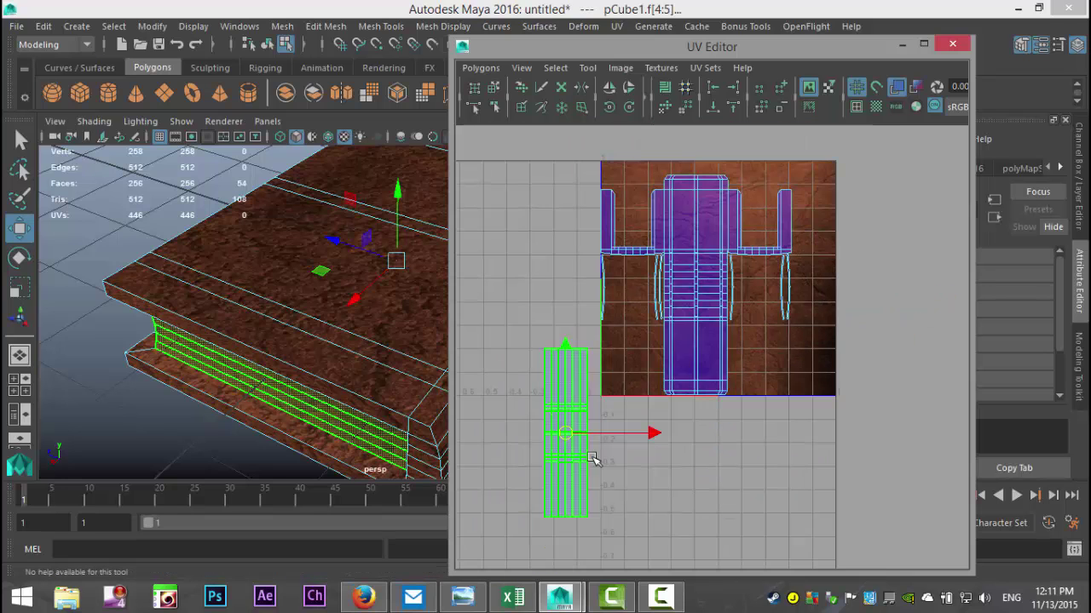
Center the main cover shell horizontally over the leather texture and scale it up to fill the 0 to 1 height
left_click(701, 294)
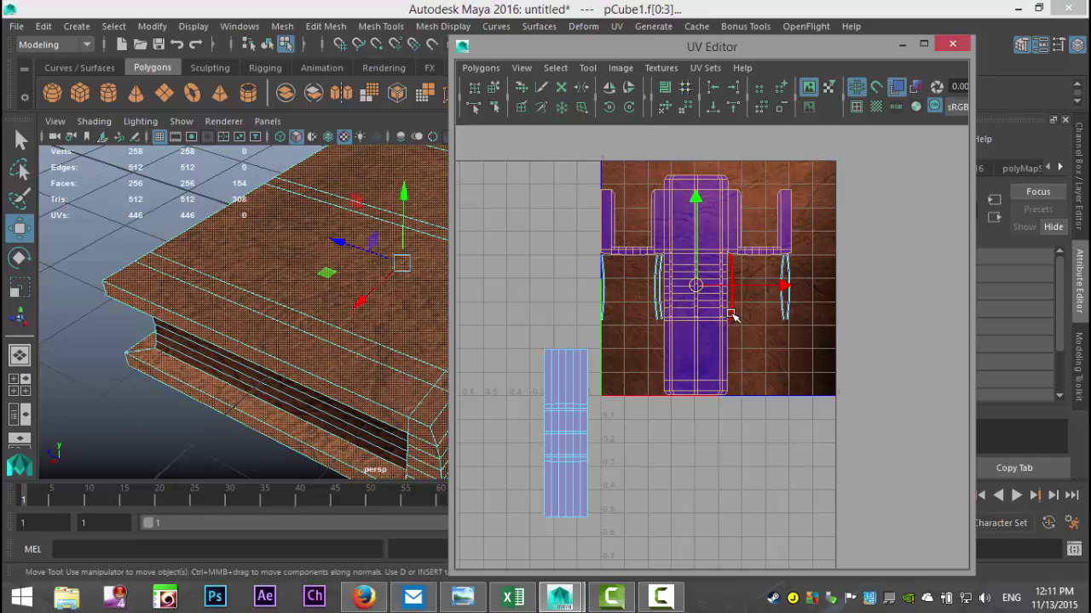
left_click_drag(699, 288, 724, 282)
key("r")
left_click(637, 357)
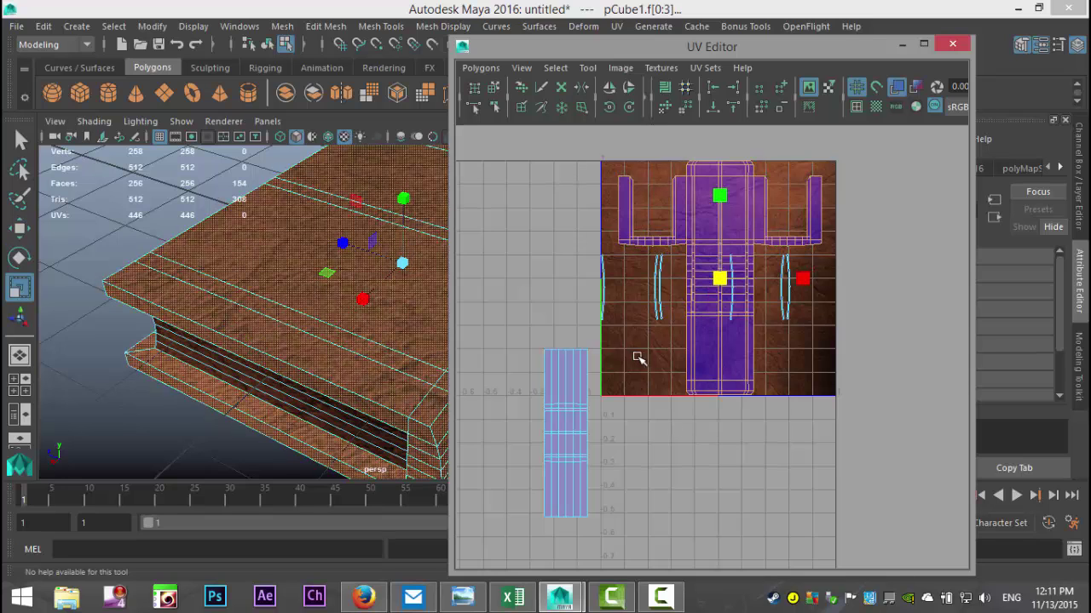
Move the small curved strip shells one by one into a spaced row to the right of the main cover shell
left_click(605, 297)
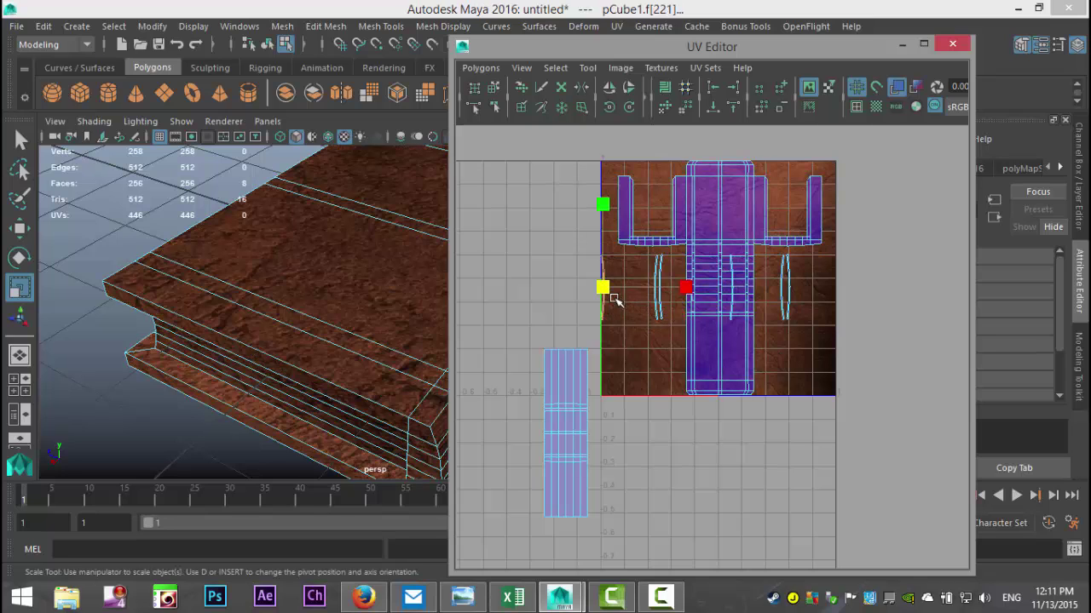
key("w")
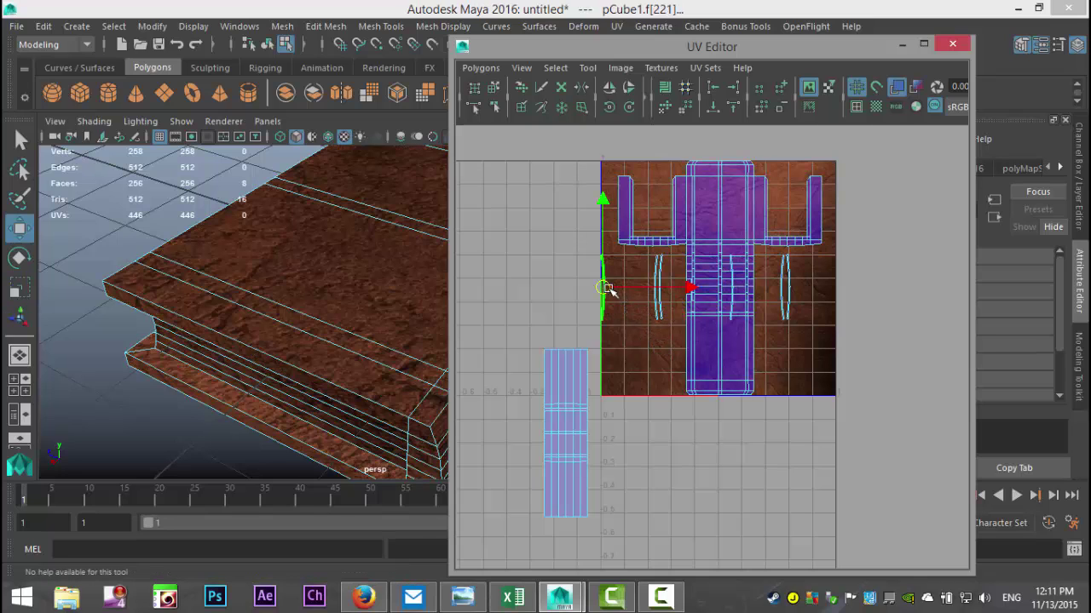
left_click_drag(607, 288, 826, 297)
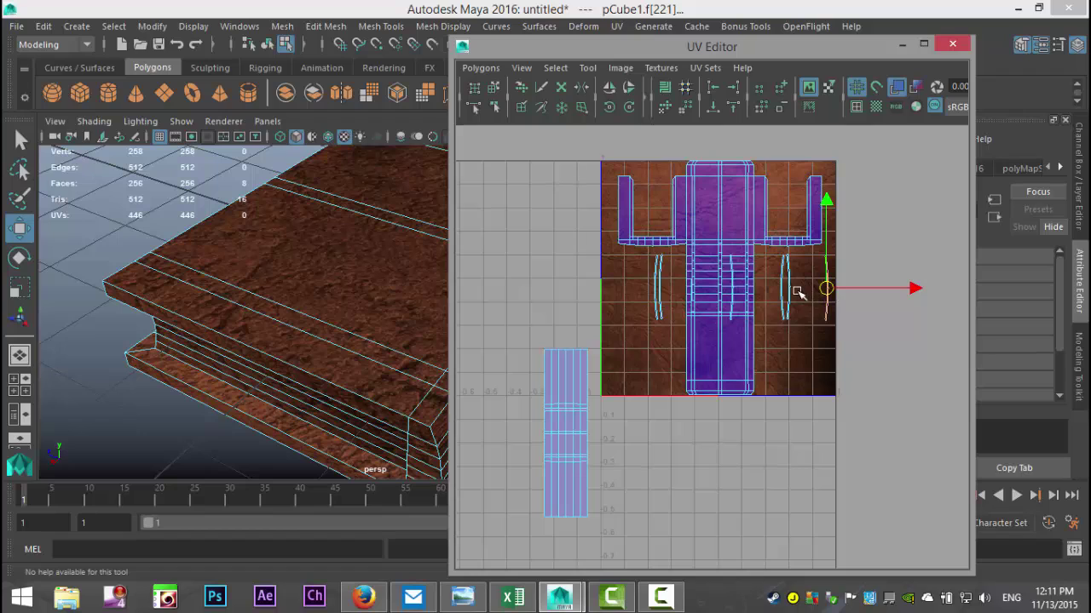
left_click(790, 289)
mouse_move(788, 288)
left_mouse_down()
mouse_move(816, 289)
mouse_move(803, 290)
left_mouse_up()
left_click(782, 289)
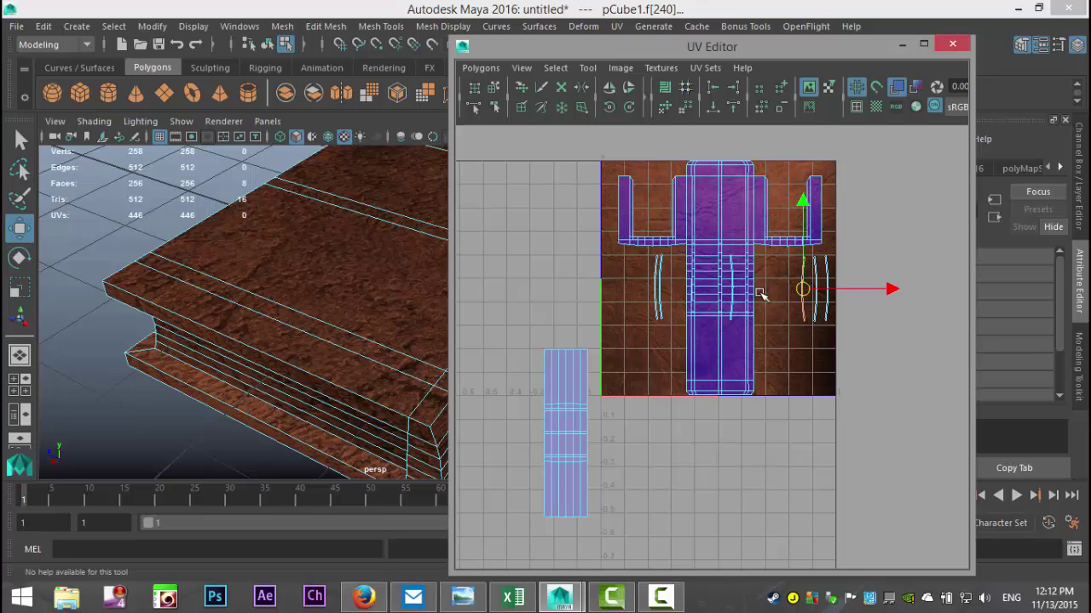
left_click(649, 290)
left_click_drag(657, 290, 791, 290)
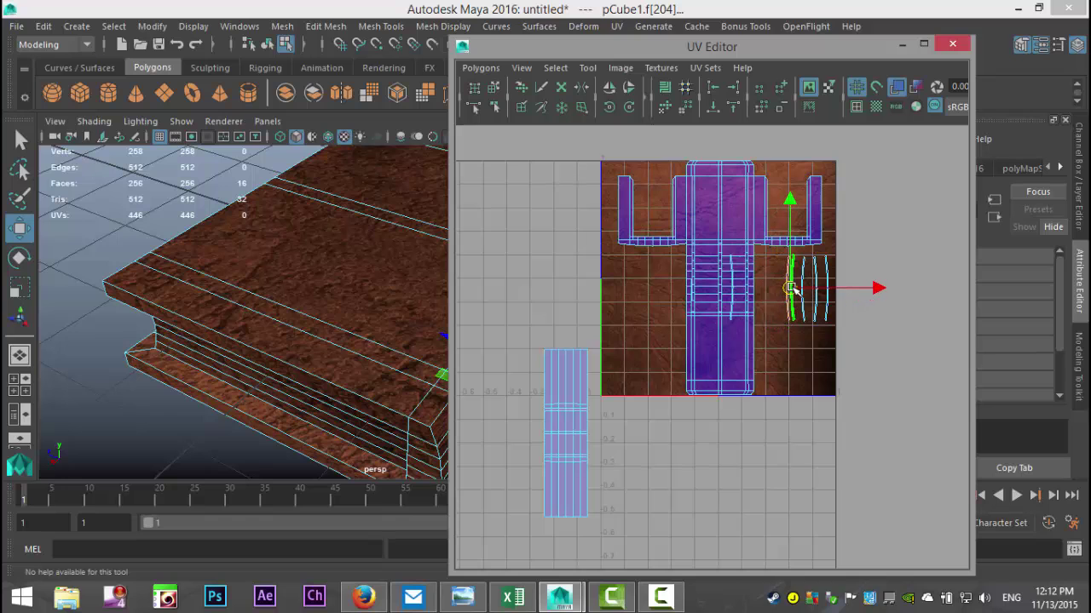
left_click(730, 309)
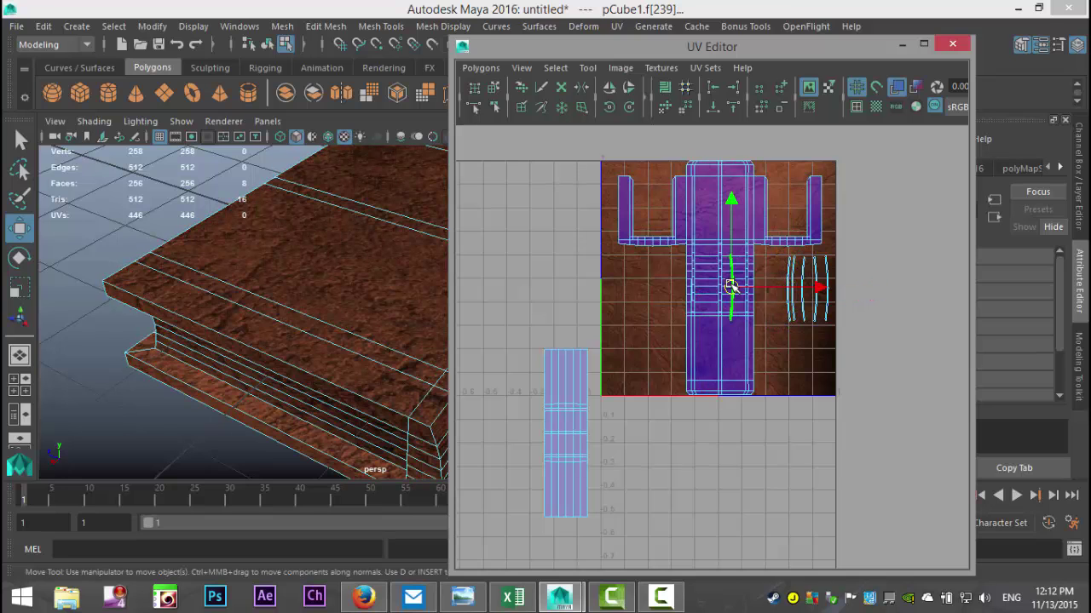
left_click_drag(730, 286, 777, 290)
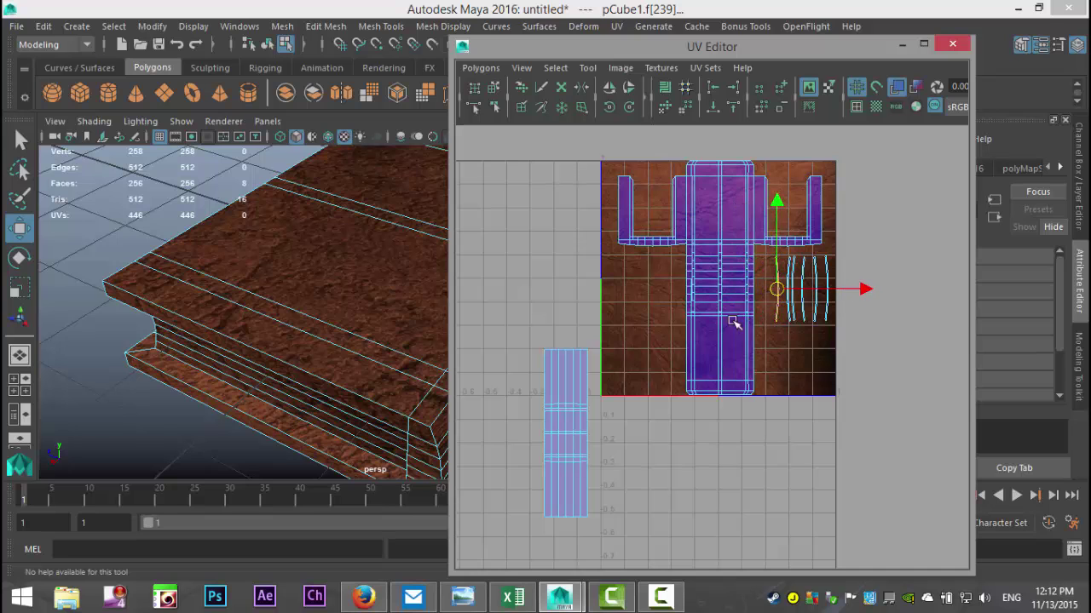
Move the page-block shell into the gap left of the main shell and scale it down to fit below the side strip
left_click(600, 406)
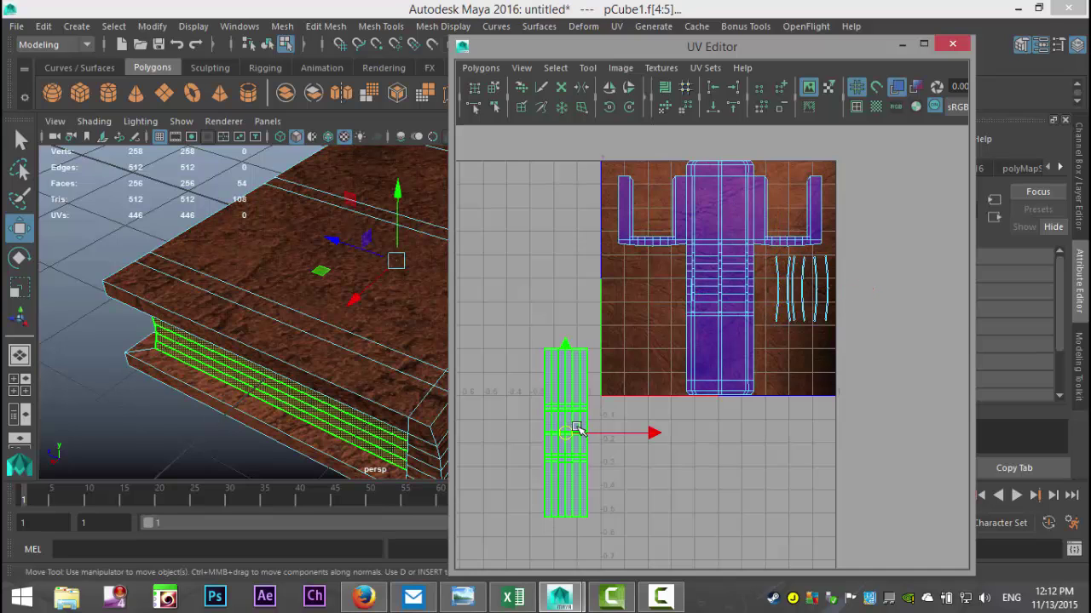
left_click_drag(576, 430, 628, 310)
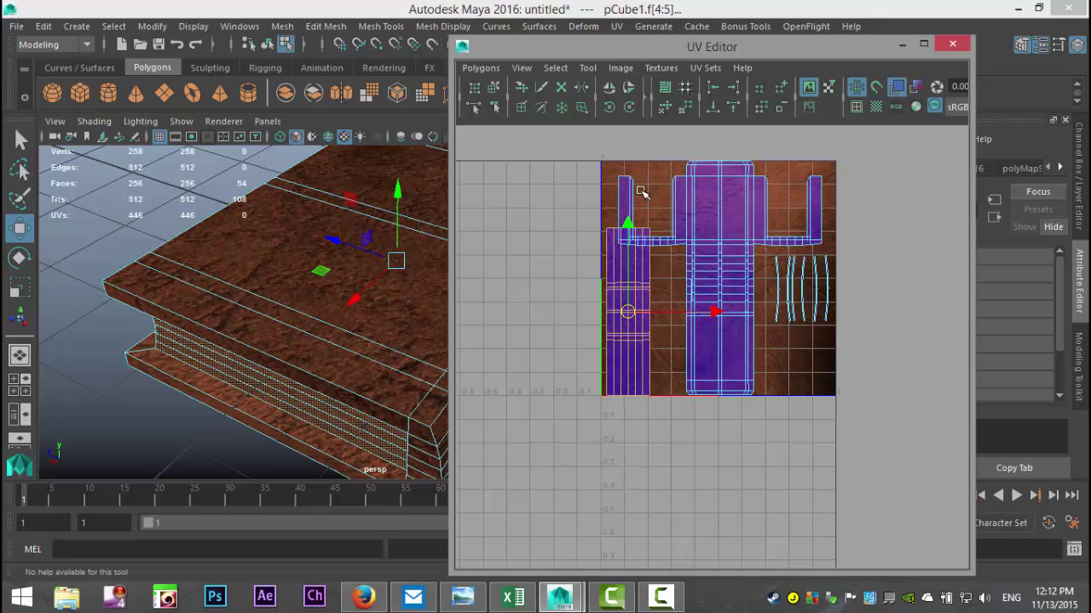
left_click(647, 286)
key("r")
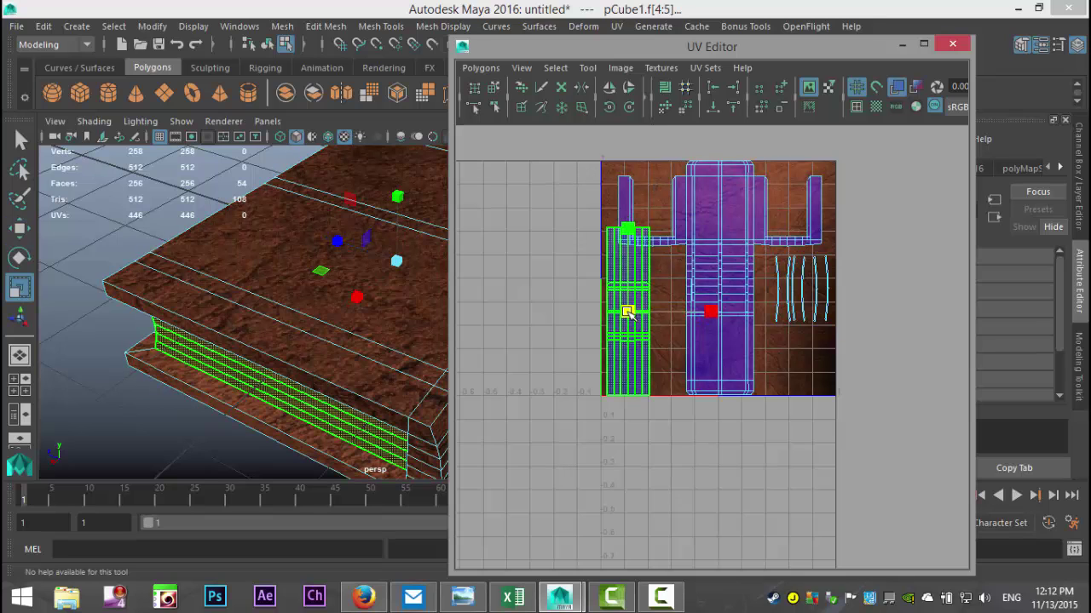
left_click_drag(628, 313, 662, 325)
key("w")
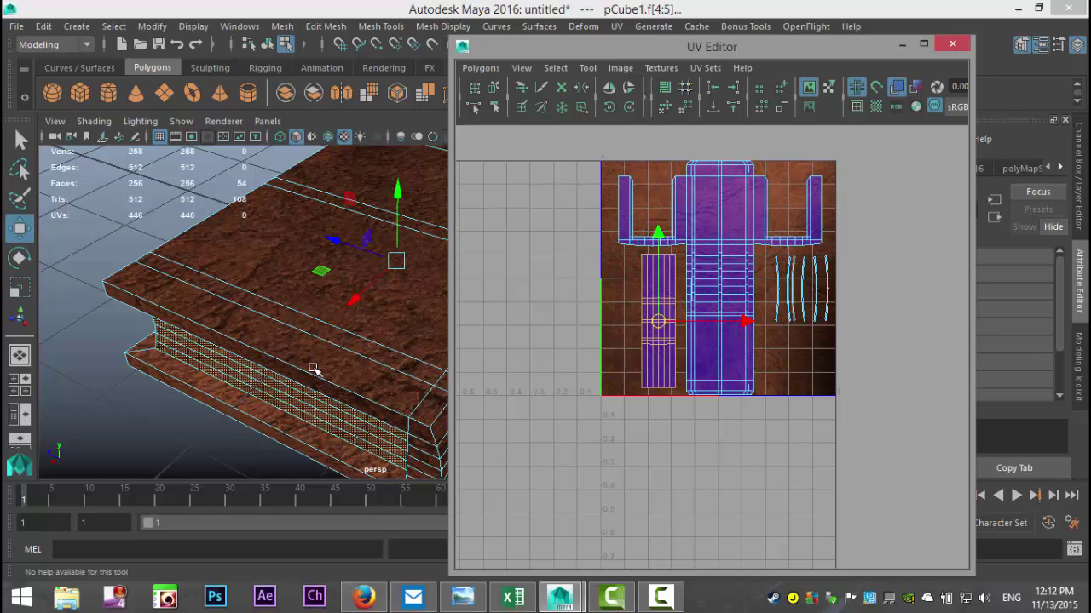
Assign a new Lambert material to the page-block faces between the book's covers
left_click_drag(313, 376, 343, 311, "alt")
left_click(343, 311)
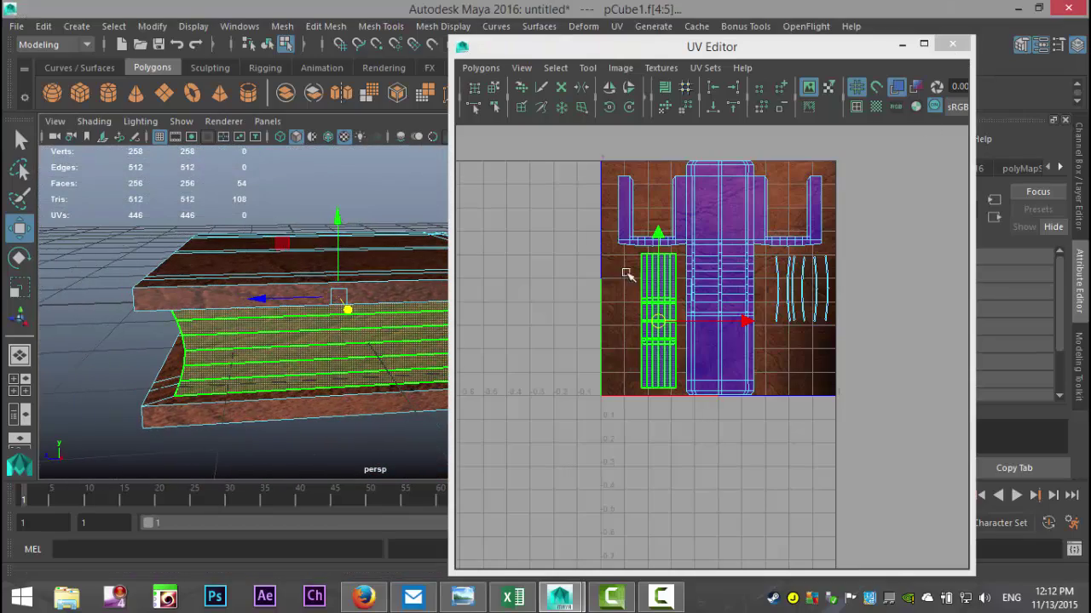
right_click_drag(305, 348, 323, 530)
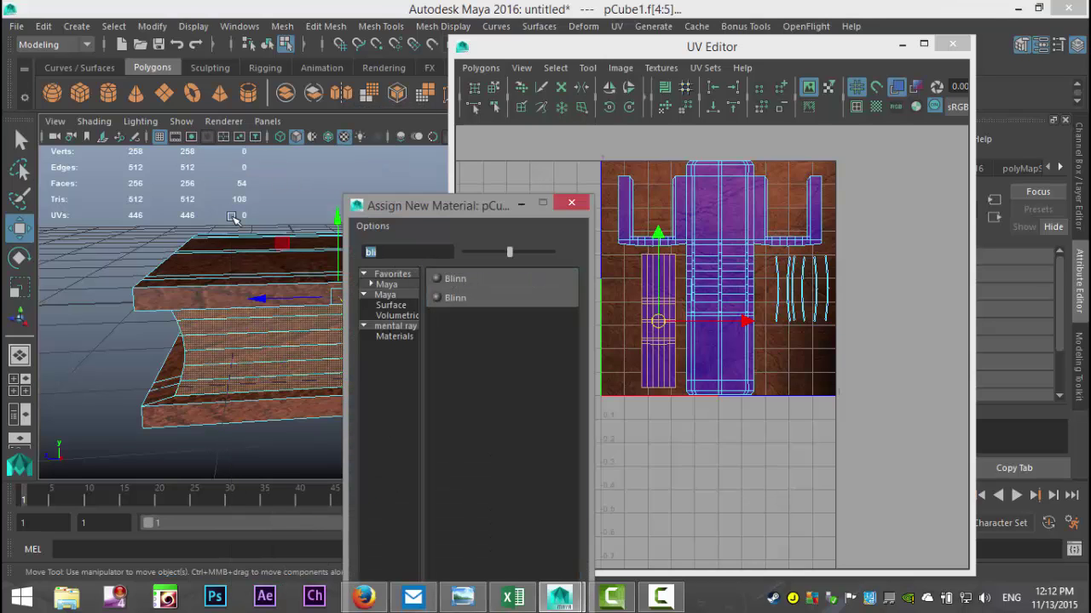
key("BackSpace")
key("BackSpace")
key("BackSpace")
type("la")
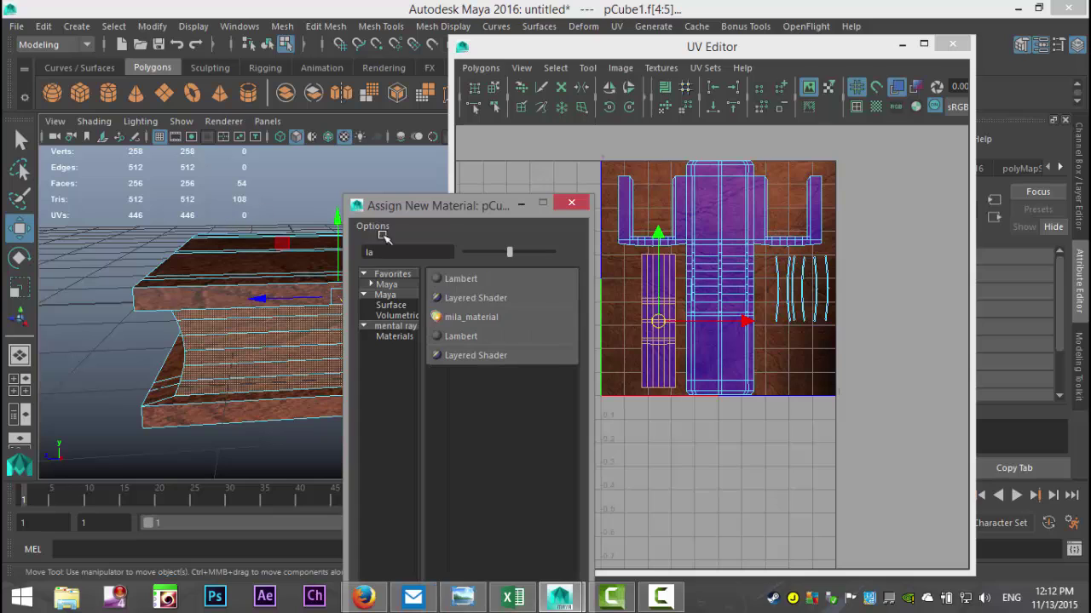
left_click(464, 279)
Map the page-block Lambert's color to a file texture using the image paper side view.jpg
left_click(902, 43)
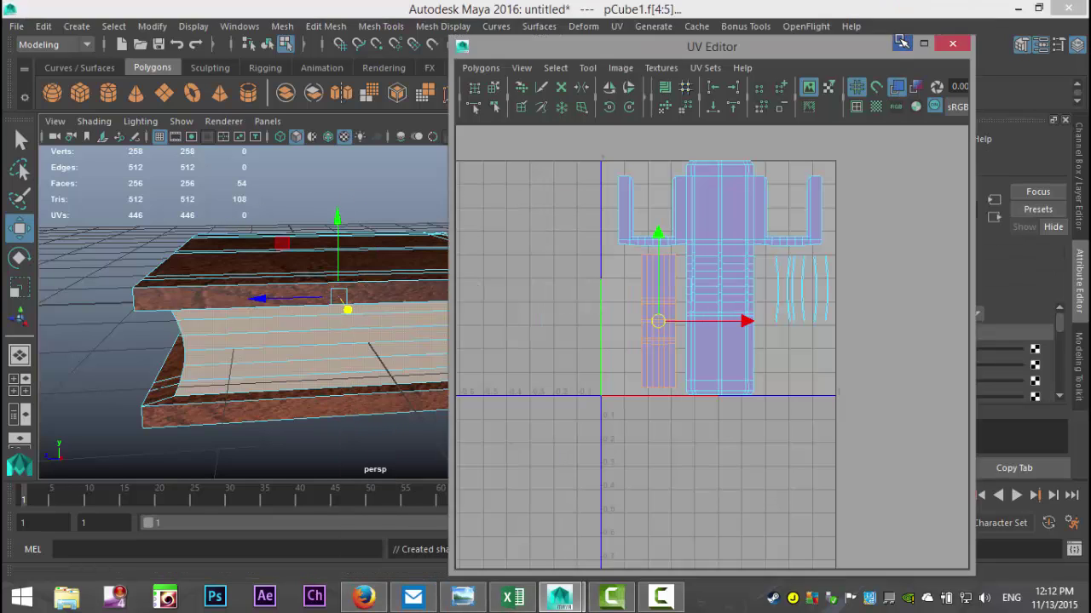
left_click(1035, 348)
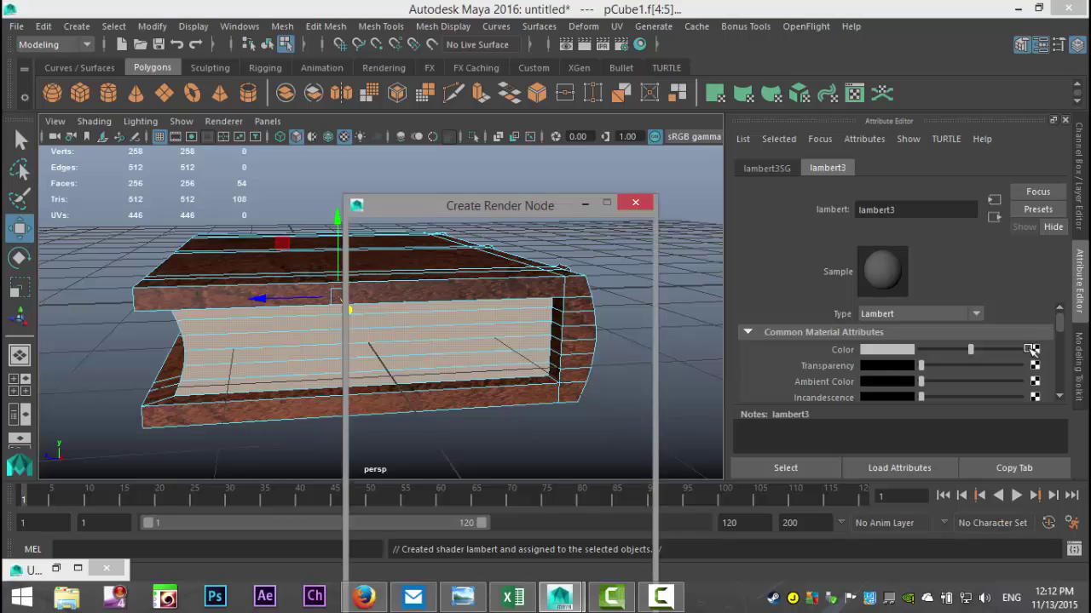
left_click(530, 336)
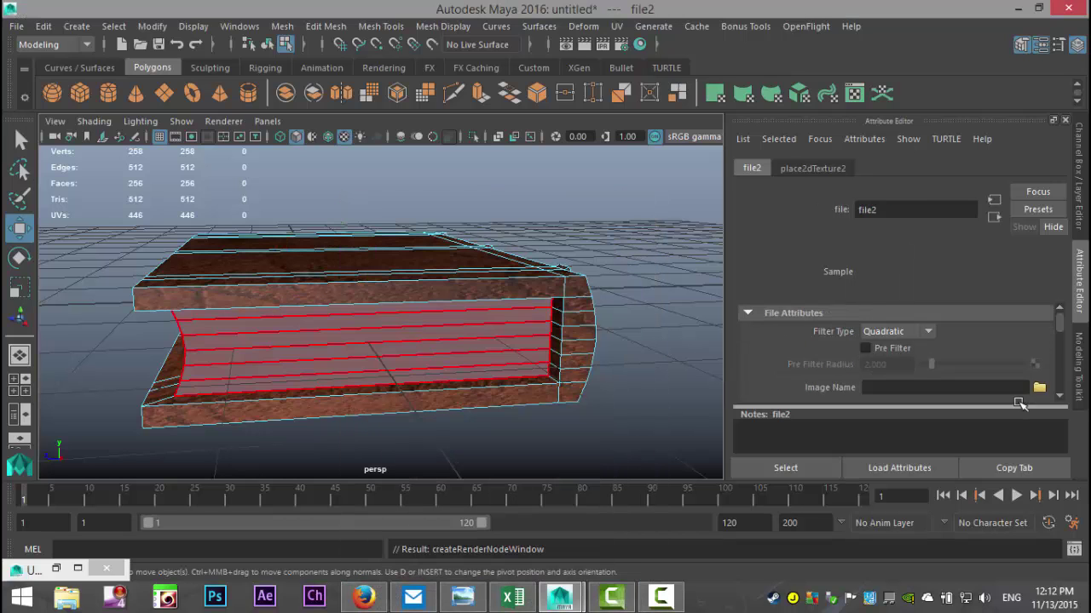
left_click(1039, 388)
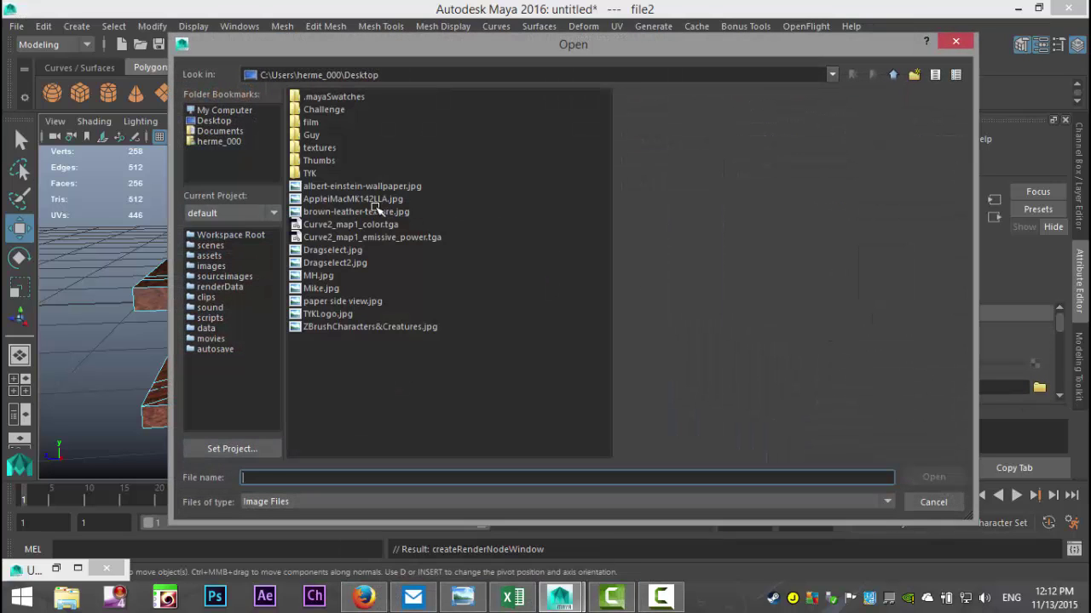
left_click(332, 303)
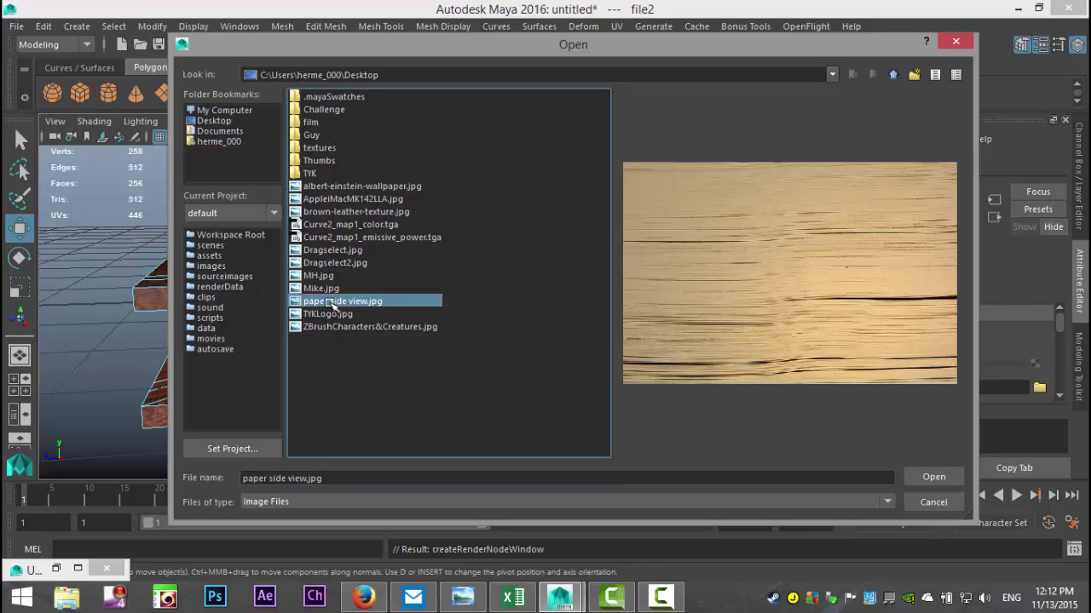
left_click(923, 473)
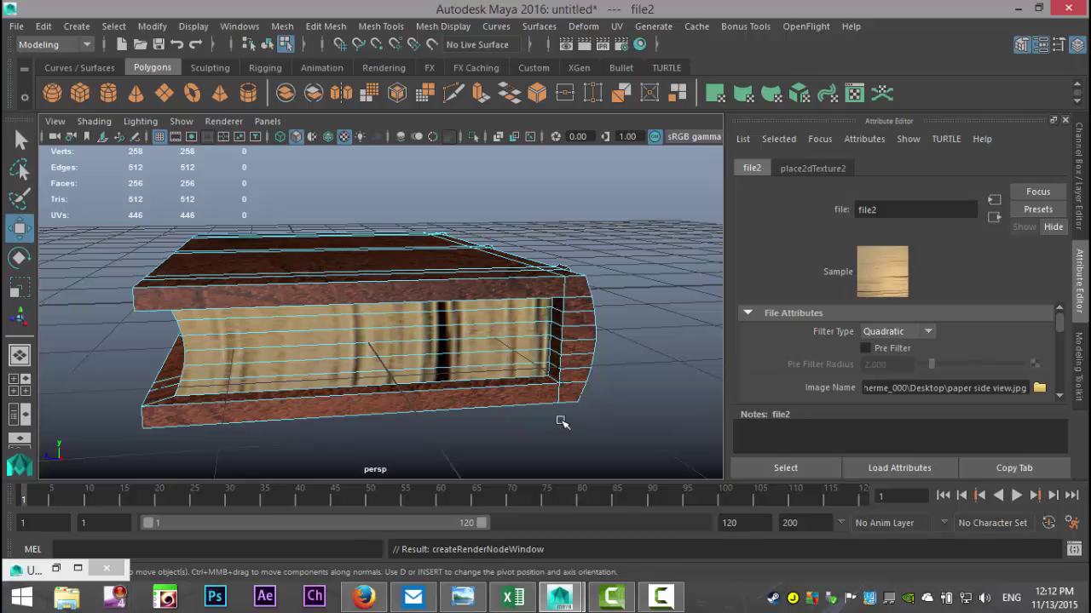
Rotate the page-block UV shell 90 degrees counterclockwise and move it to the lower-right corner of the 0 to 1 UV space
left_click(377, 348)
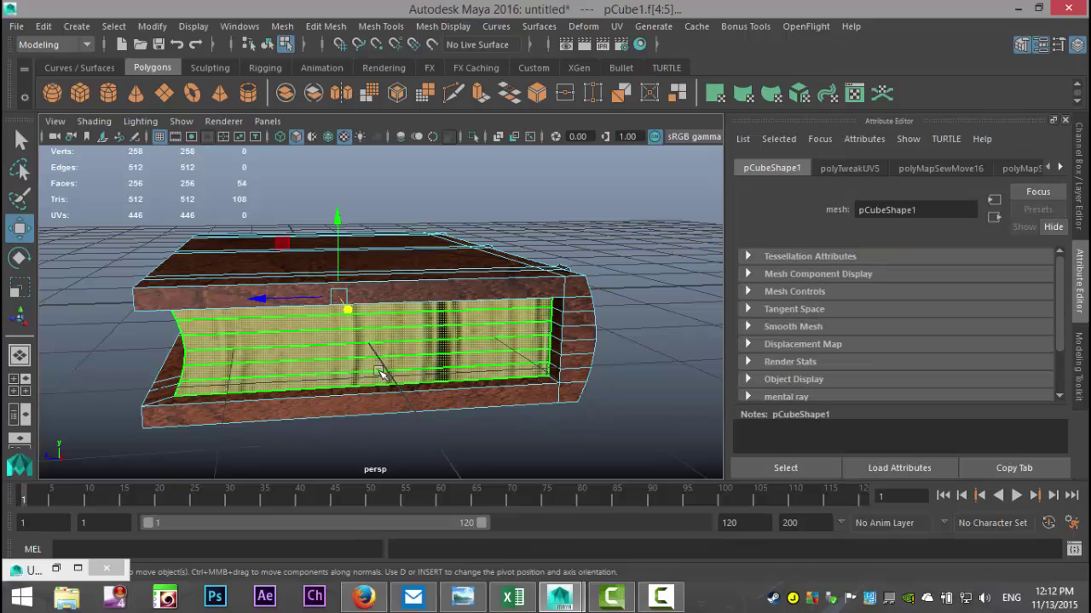
key("ctrl+shift+i")
left_click_drag(384, 397, 651, 172, "alt")
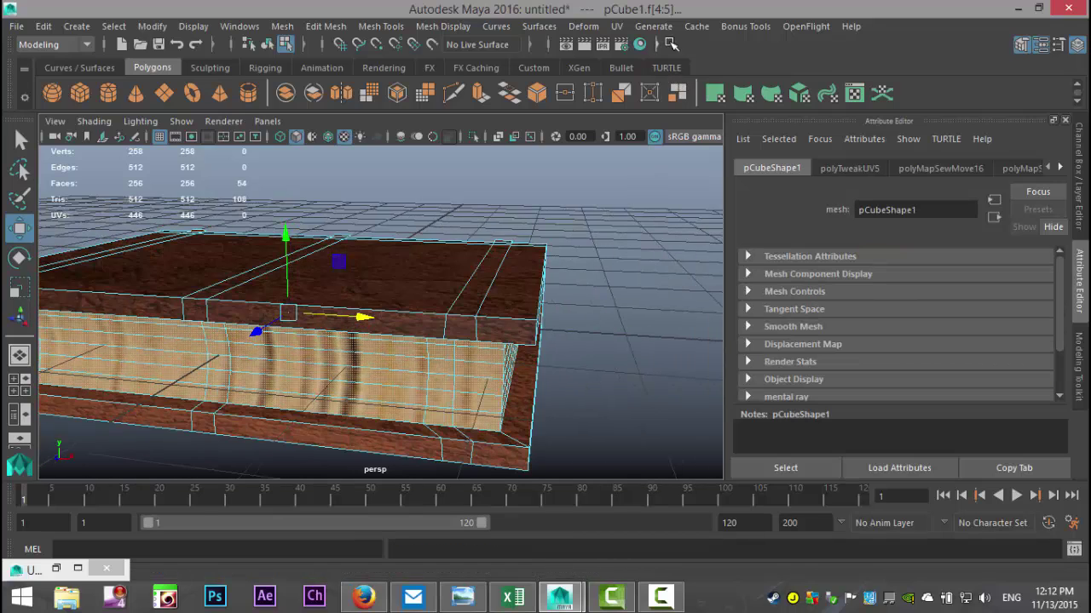
left_click(616, 26)
left_click(682, 34)
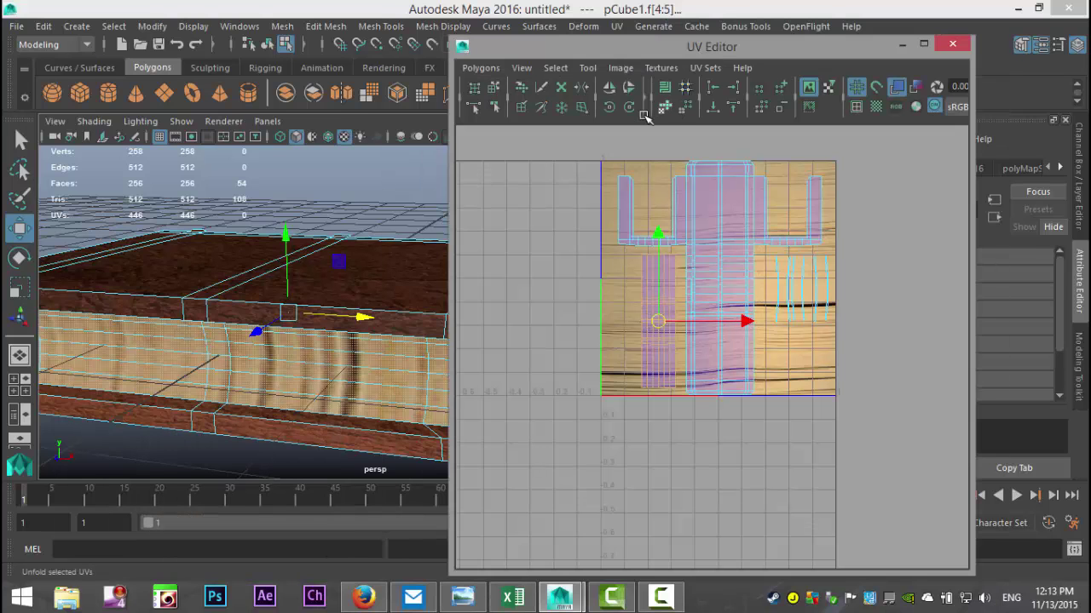
left_click(610, 108)
left_click(610, 107)
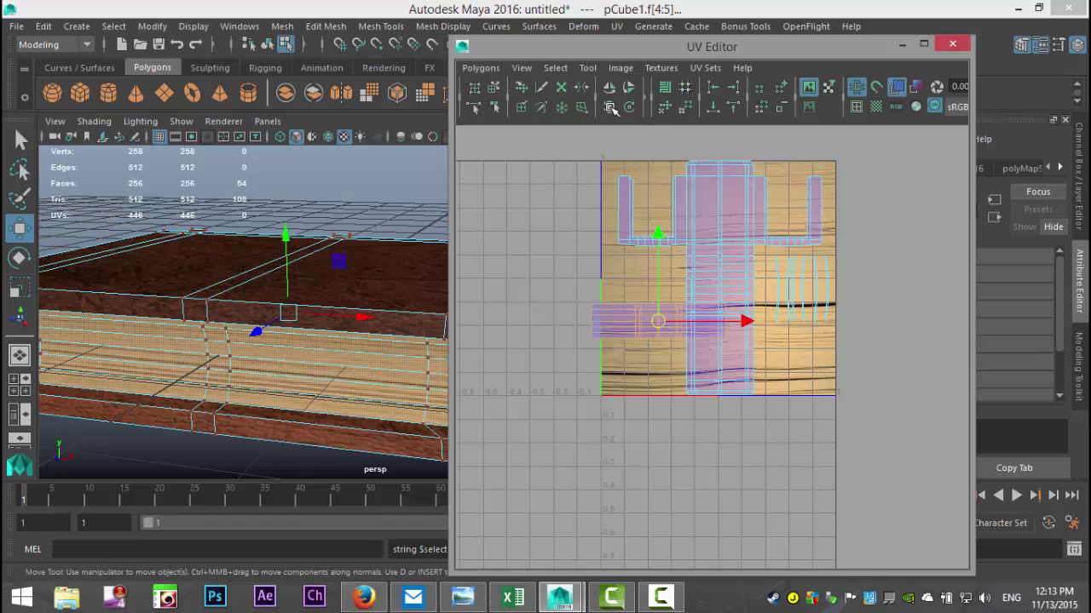
left_click_drag(657, 321, 764, 377)
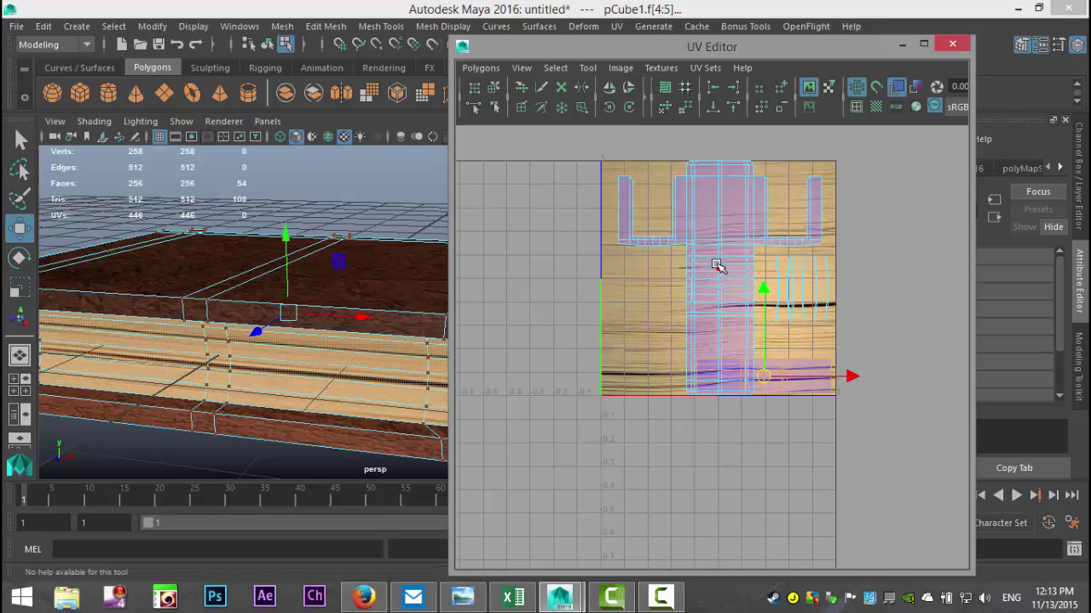
Select the whole main cover UV shell and rotate it 90 degrees clockwise
right_click_drag(716, 265, 669, 241)
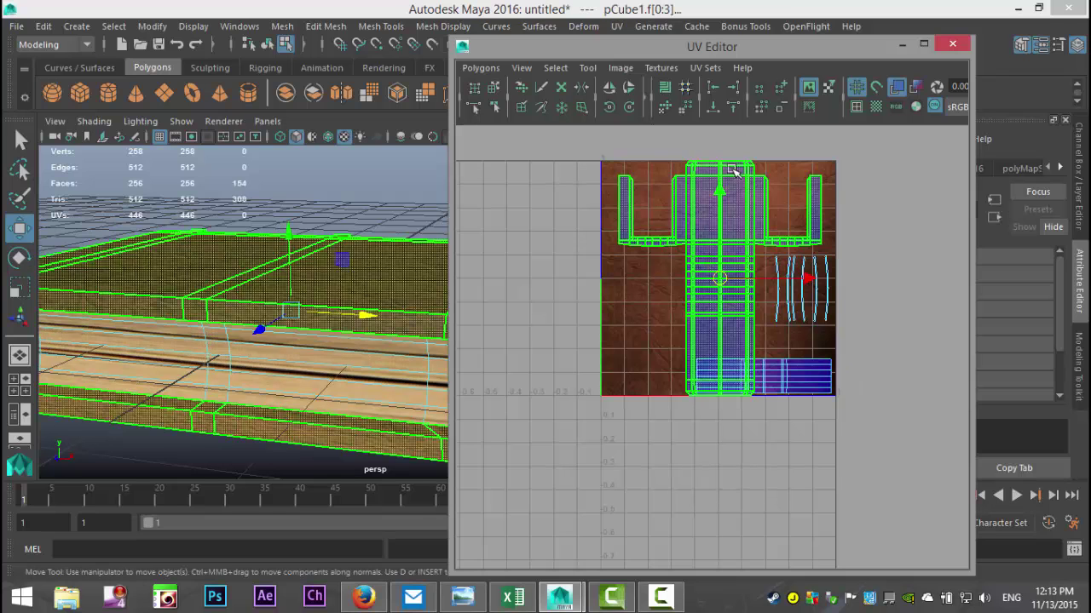
left_click(631, 108)
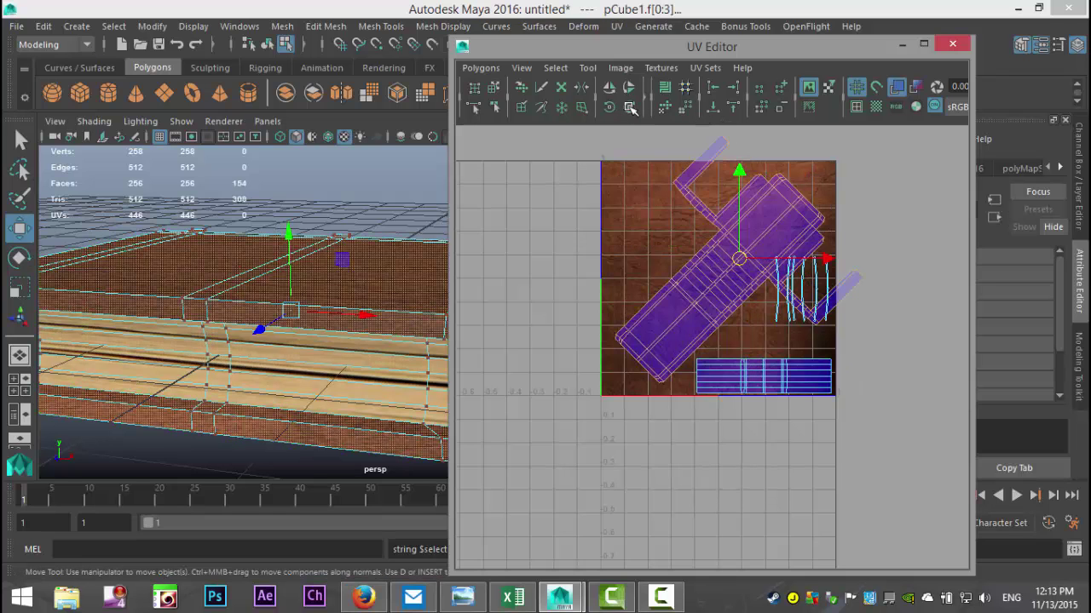
left_click(630, 107)
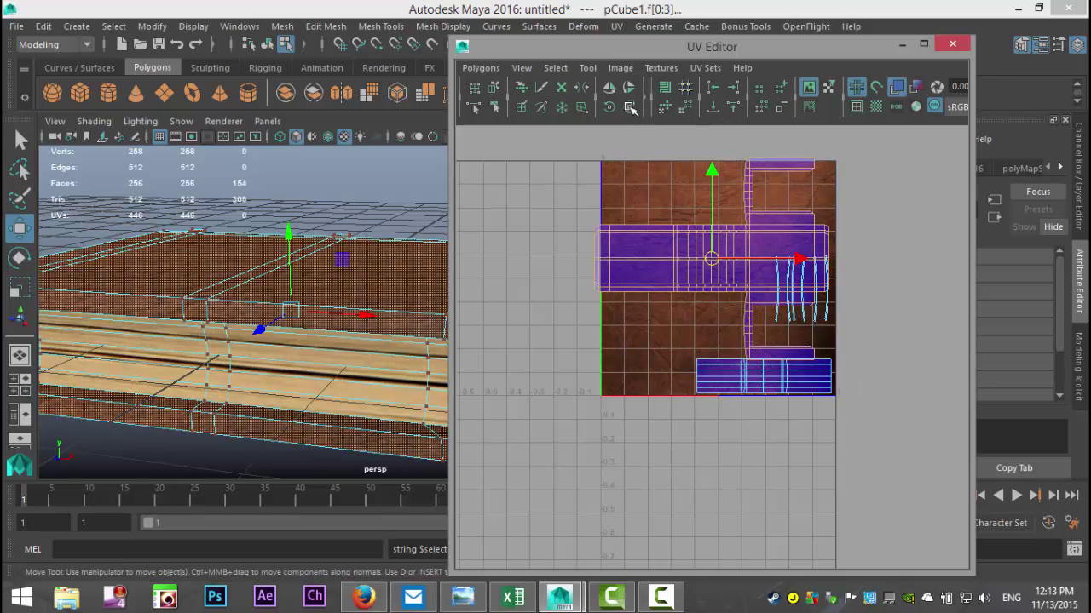
Move the page-block UV shell into the free space below the left half of the cover shell, minimize the UV Editor and clear the selection
right_click_drag(758, 384, 714, 359)
left_click(761, 377)
left_click_drag(762, 377, 671, 336)
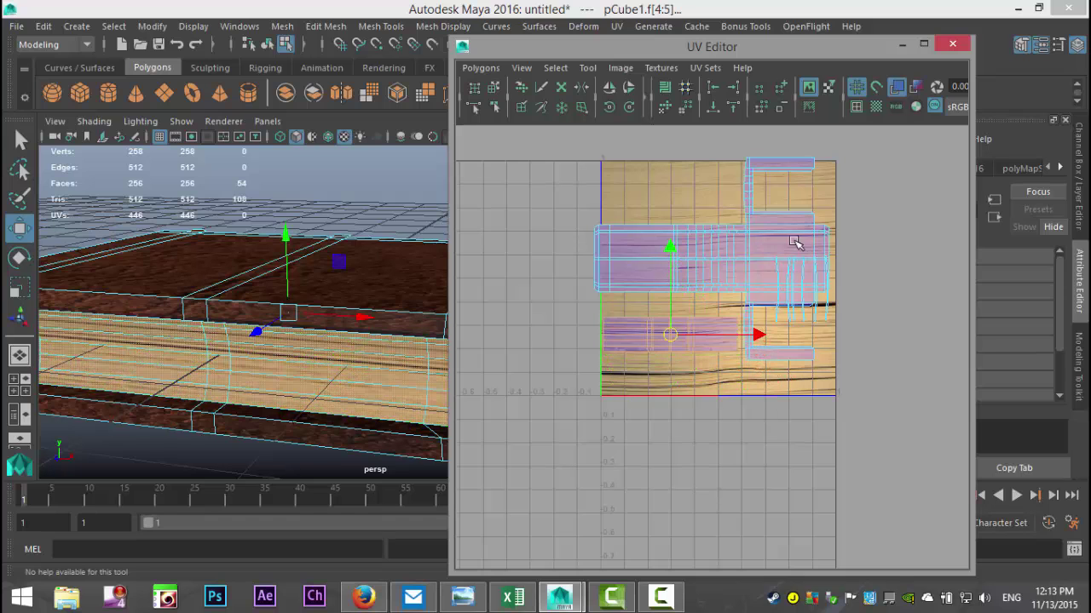
left_click(902, 44)
left_click(639, 264)
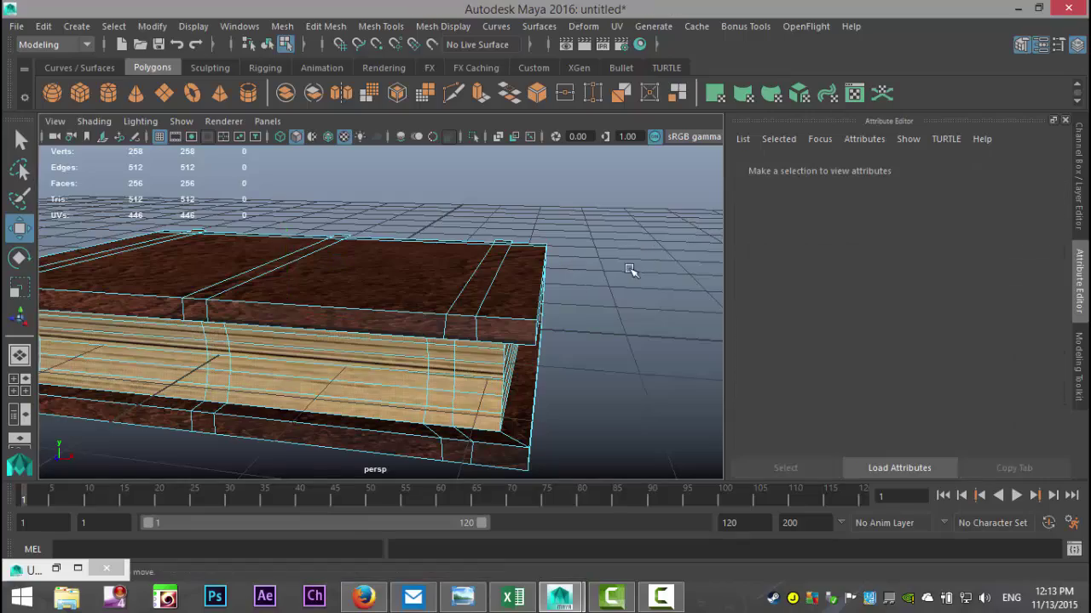
Select the book as a whole object, delete its construction history and freeze its transformations
scroll(633, 287, "down", 5)
scroll(631, 294, "up", 2)
left_click_drag(627, 299, 366, 329, "alt")
right_click_drag(423, 271, 493, 169)
right_click_drag(439, 264, 500, 111)
left_click(451, 293)
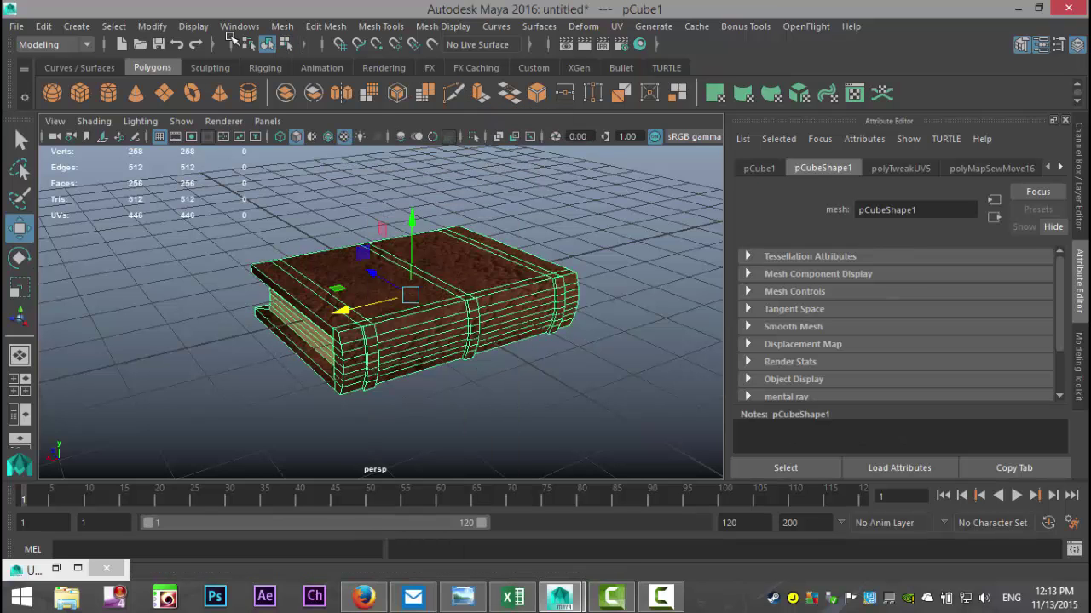
left_click(44, 27)
mouse_move(233, 215)
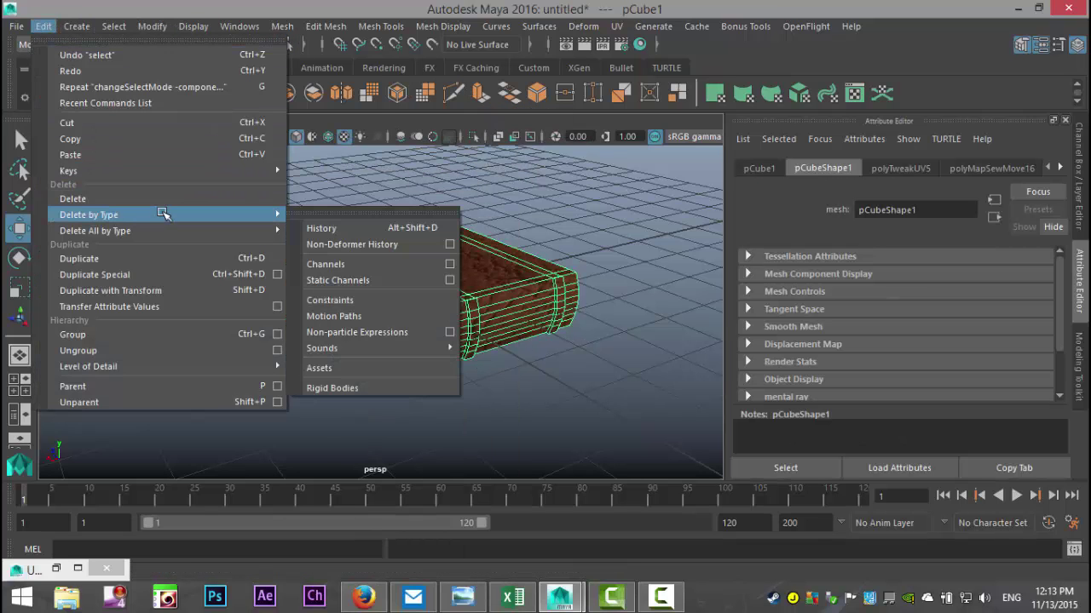
left_click(332, 228)
left_click(153, 27)
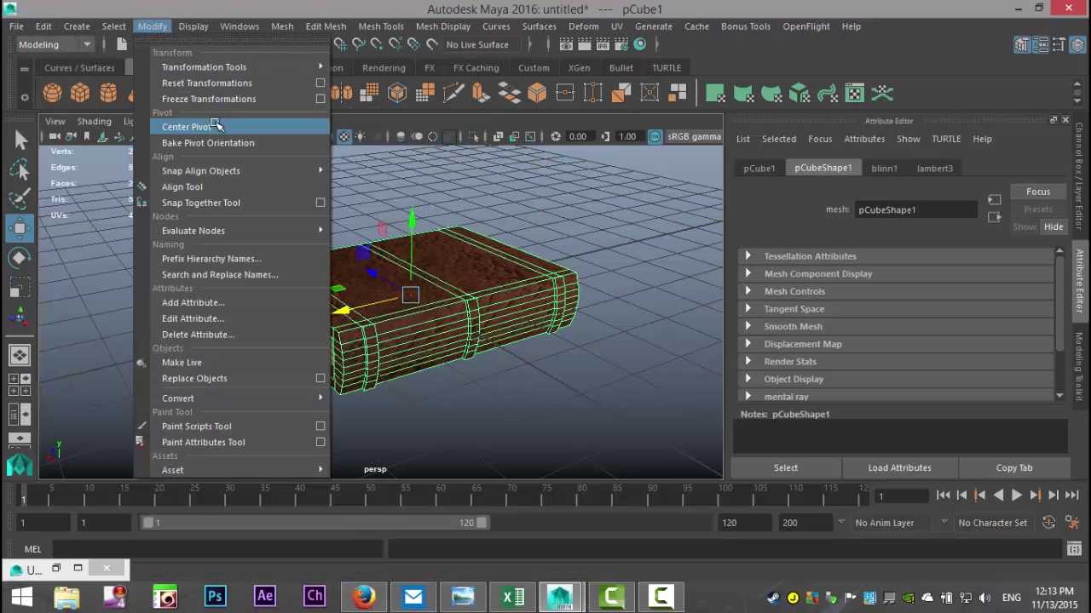
left_click(227, 100)
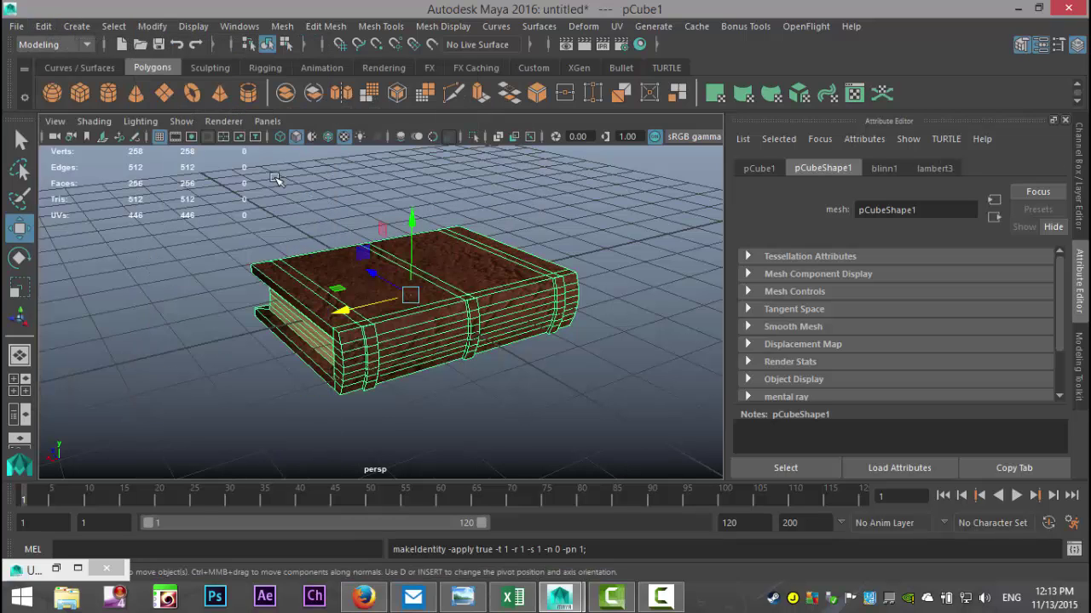
Create a polygon plane at the origin and scale it up uniformly by about 19.2 as a ground surface
scroll(331, 247, "down", 4)
mouse_move(383, 369)
left_mouse_down("alt")
mouse_move(405, 380)
mouse_move(395, 373)
left_mouse_up("alt")
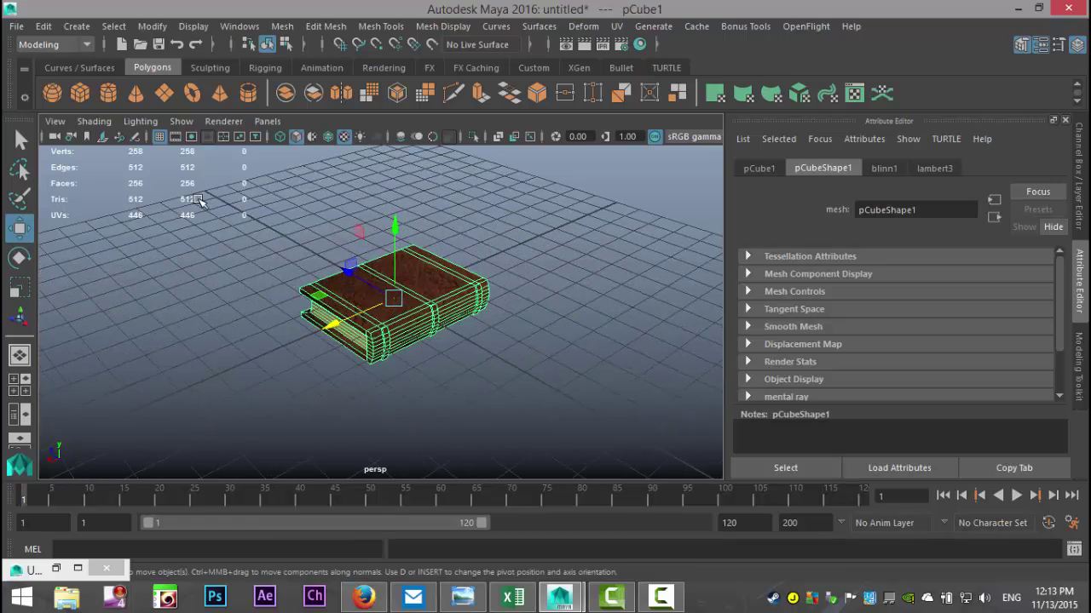
left_click(165, 94)
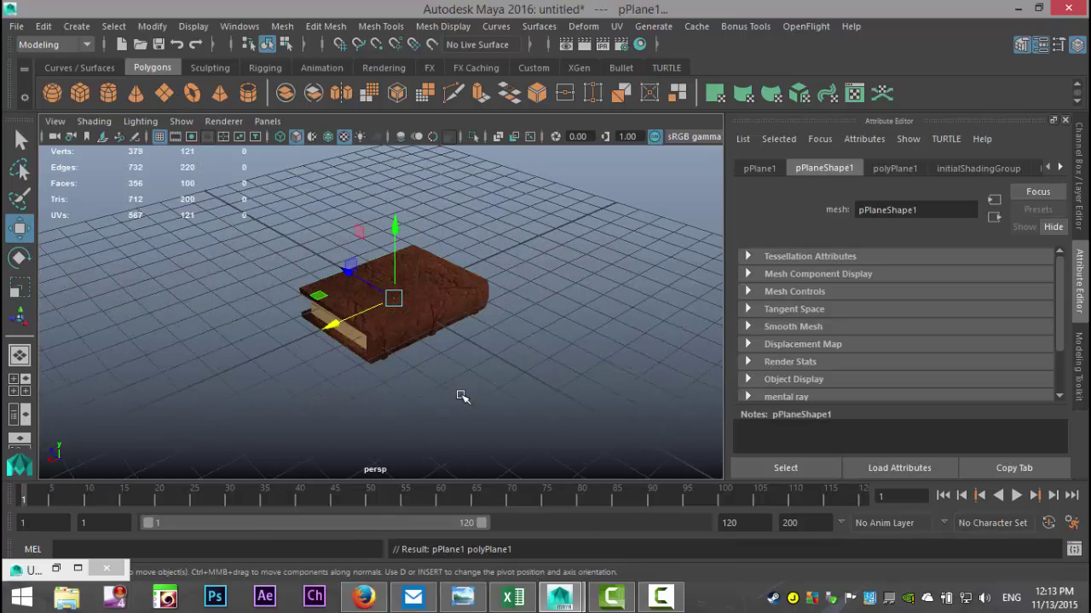
key("r")
left_click_drag(394, 299, 470, 362)
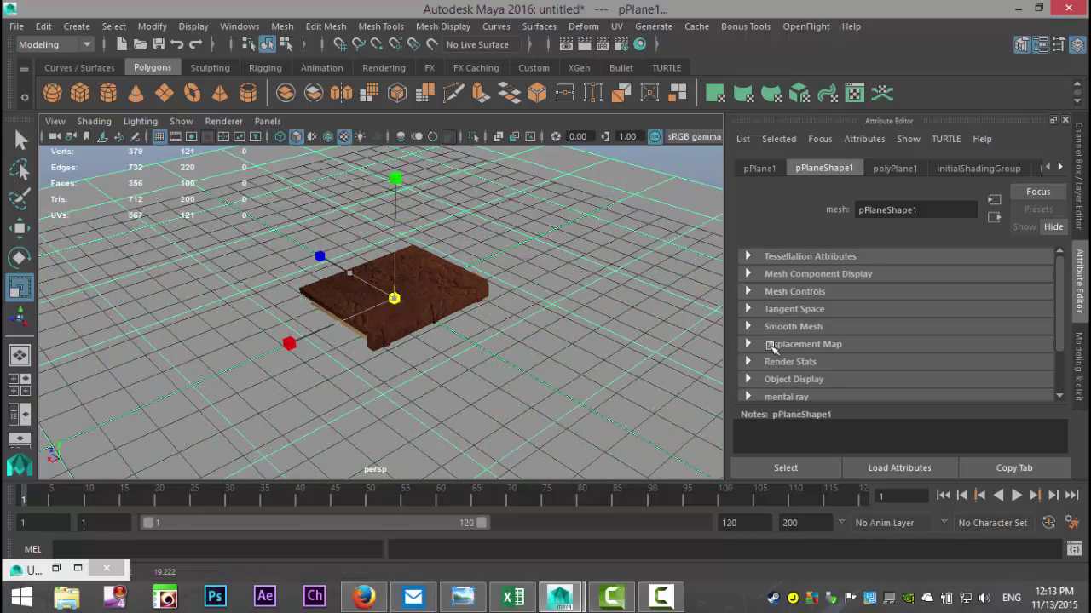
Assign a new Lambert material to the ground plane and set its color to white
right_click_drag(557, 339, 566, 387)
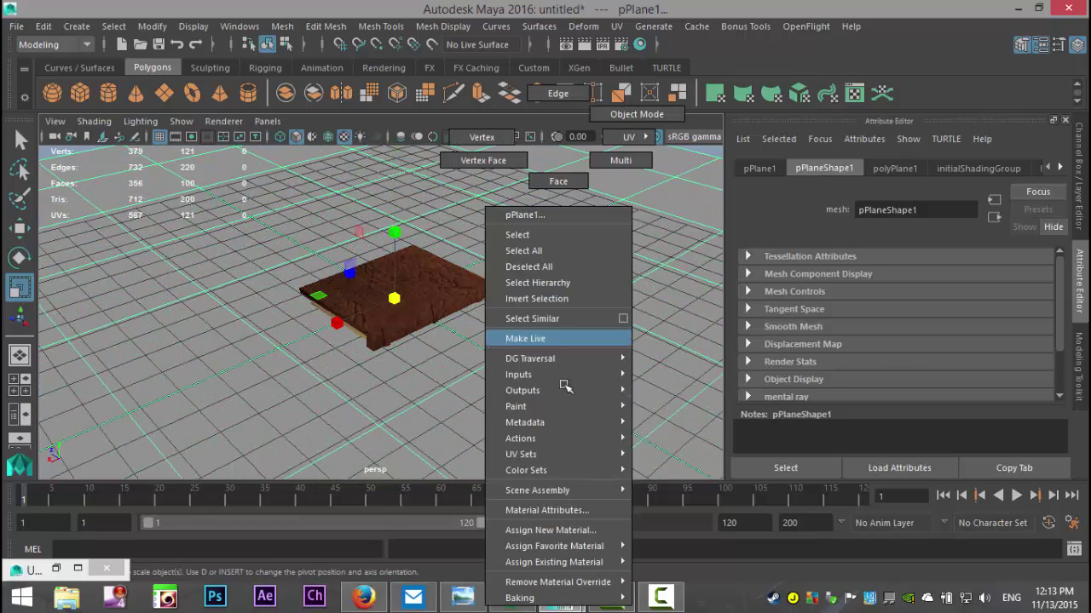
left_click(550, 529)
left_click(460, 278)
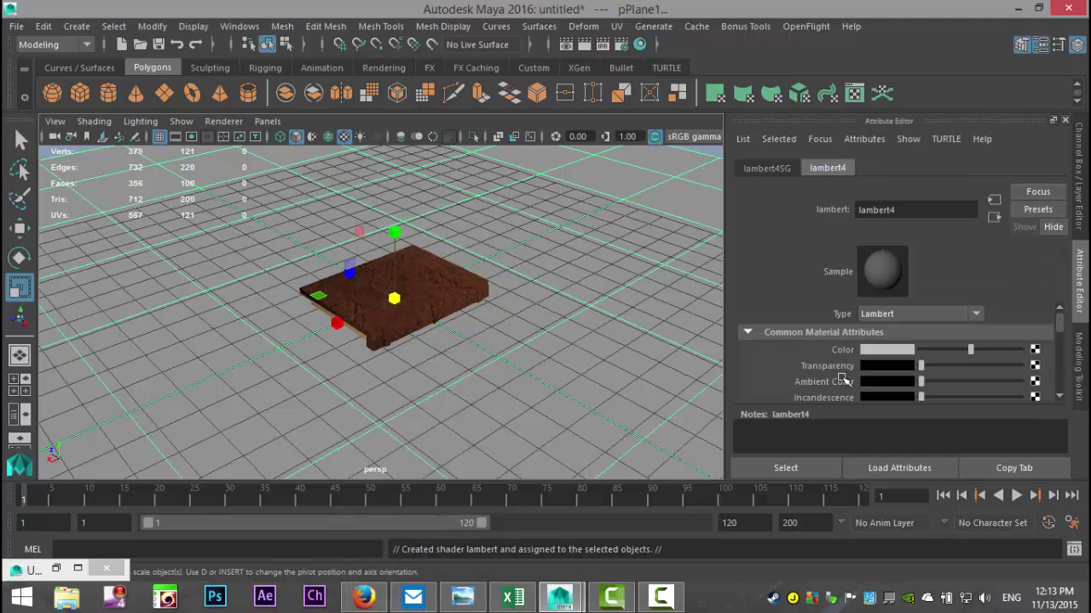
left_click(881, 350)
left_click(820, 315)
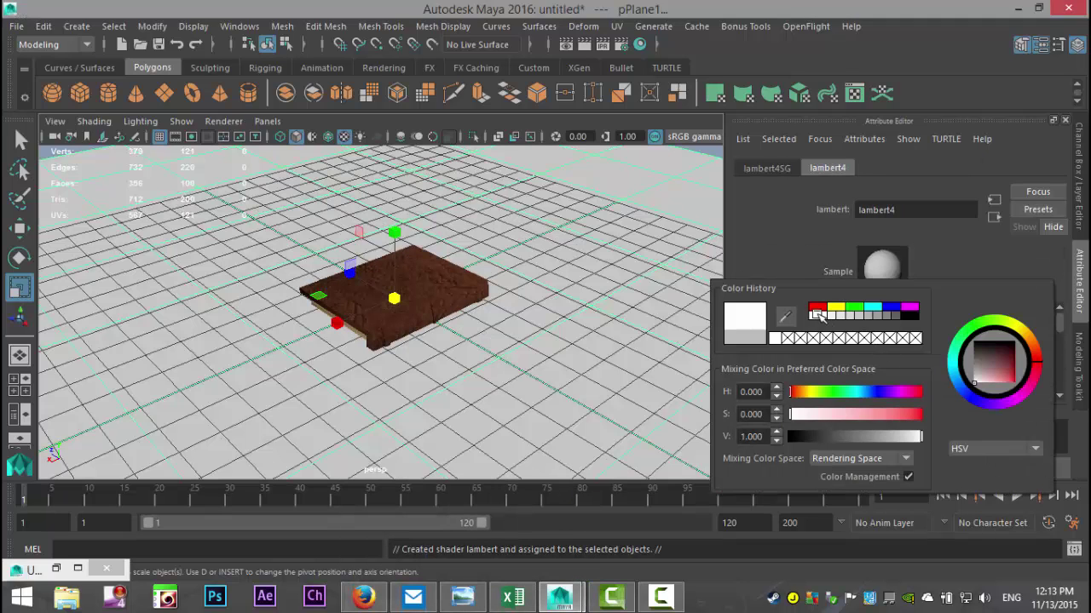
left_click(472, 310)
Raise the book until its bottom cover rests on the ground plane, aligning it in the side view, and return to the perspective view
left_click(464, 292)
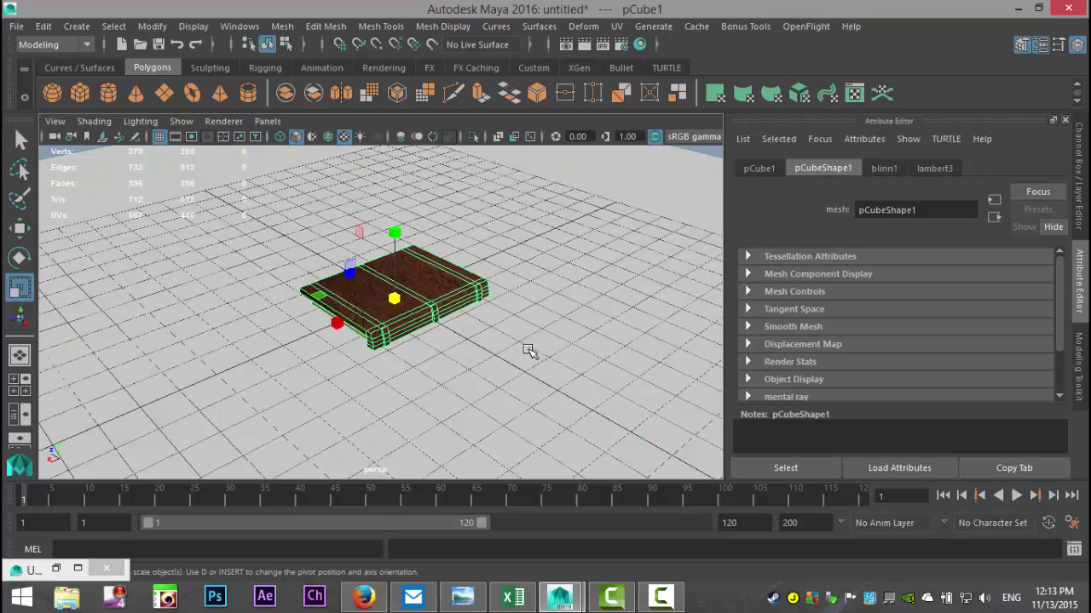
key("w")
left_click_drag(397, 230, 397, 223)
left_click(19, 385)
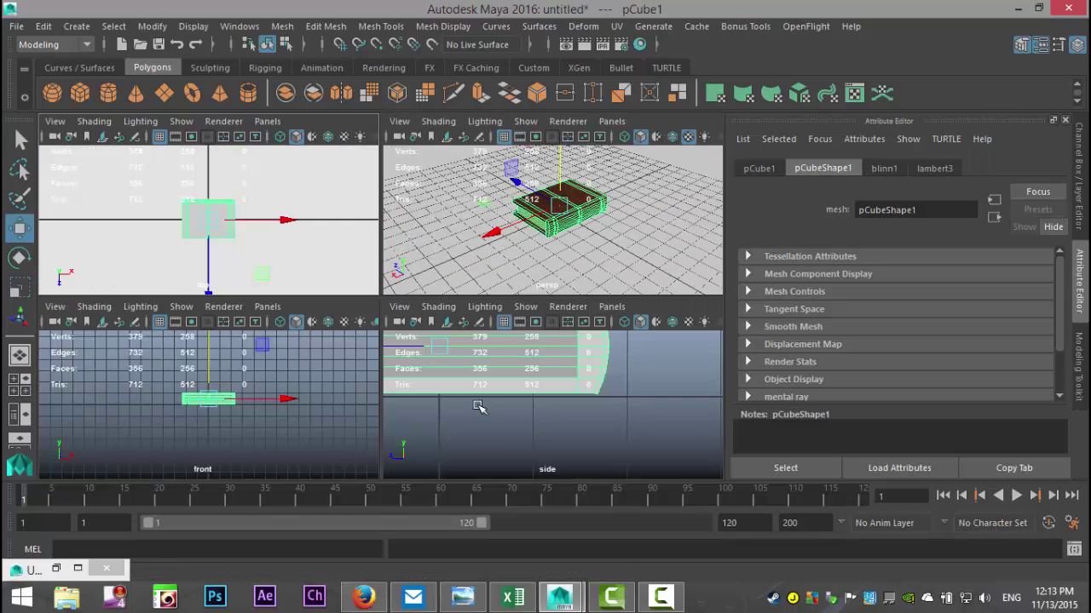
key("space")
scroll(383, 273, "up", 5)
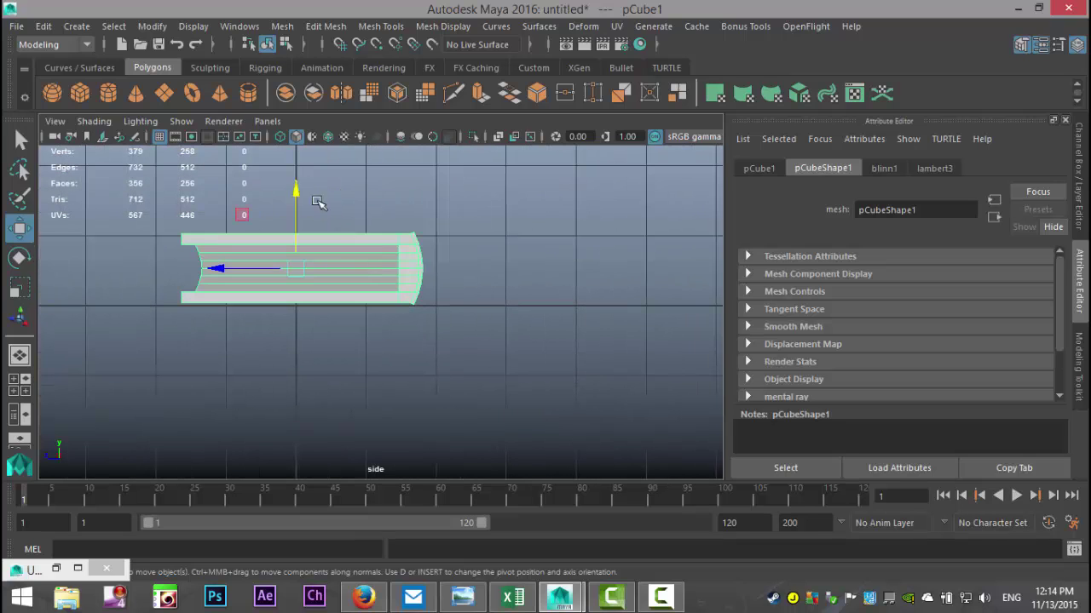
left_click_drag(293, 193, 295, 189)
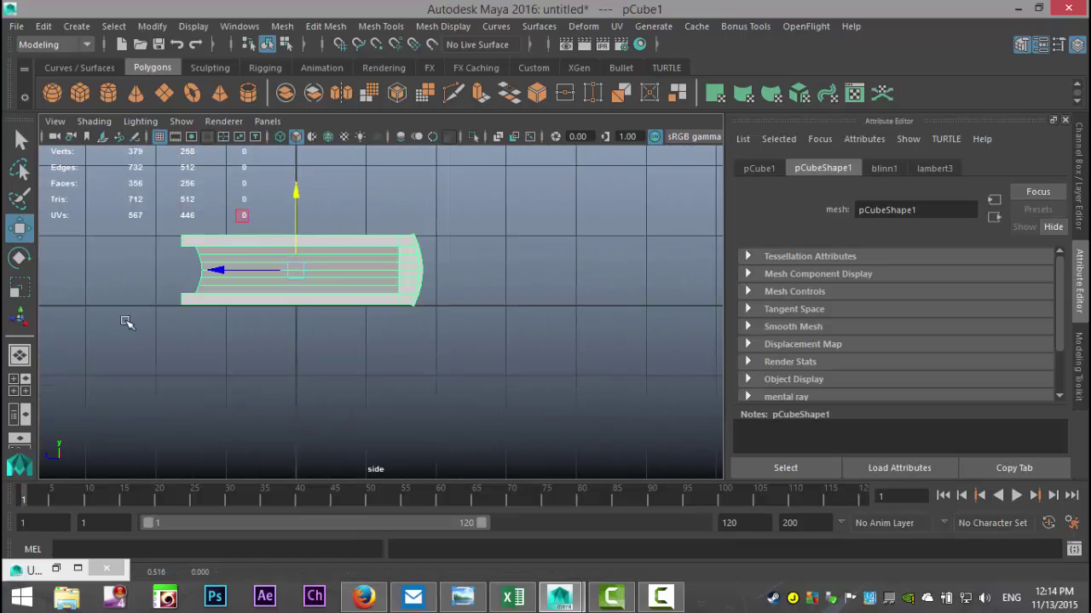
key("space")
key("space")
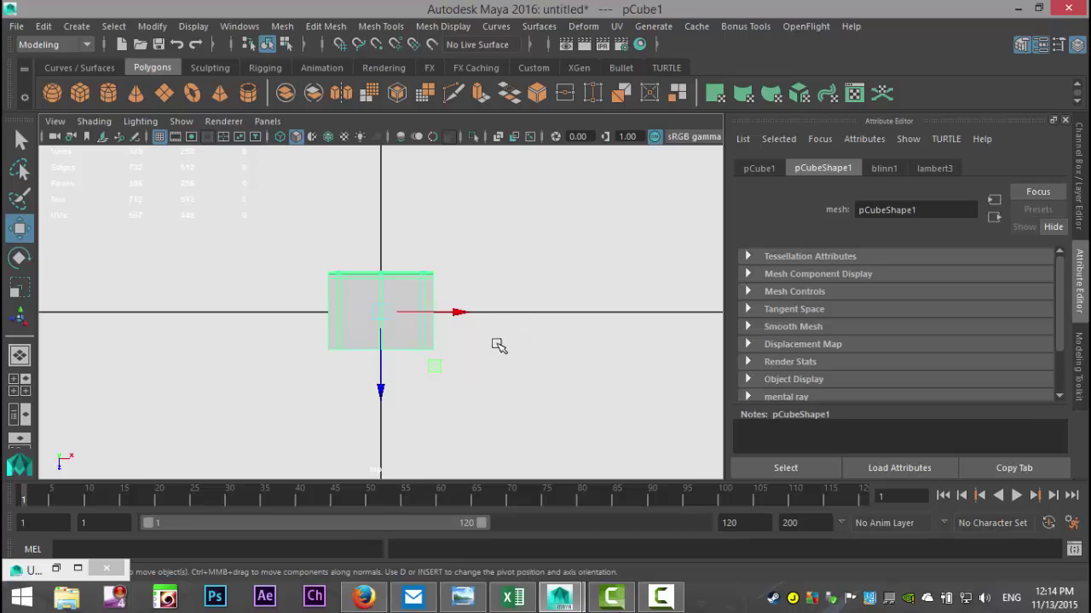
left_click(19, 386)
key("space")
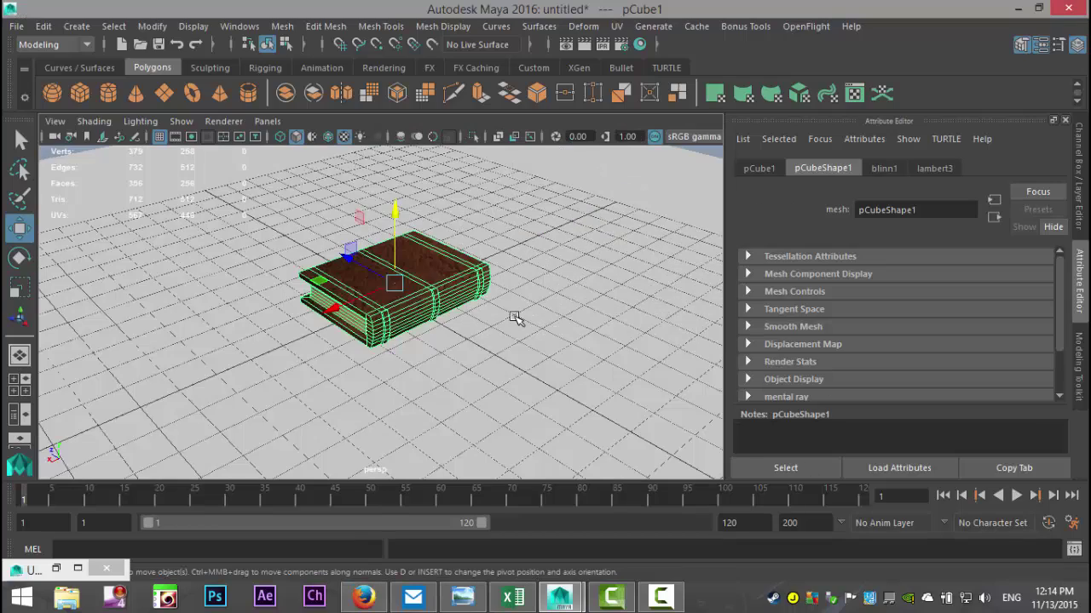
Turn on the film gate and gate mask in the perspective view and frame the book closely inside it
left_click_drag(518, 322, 534, 369, "alt")
scroll(540, 350, "up", 3)
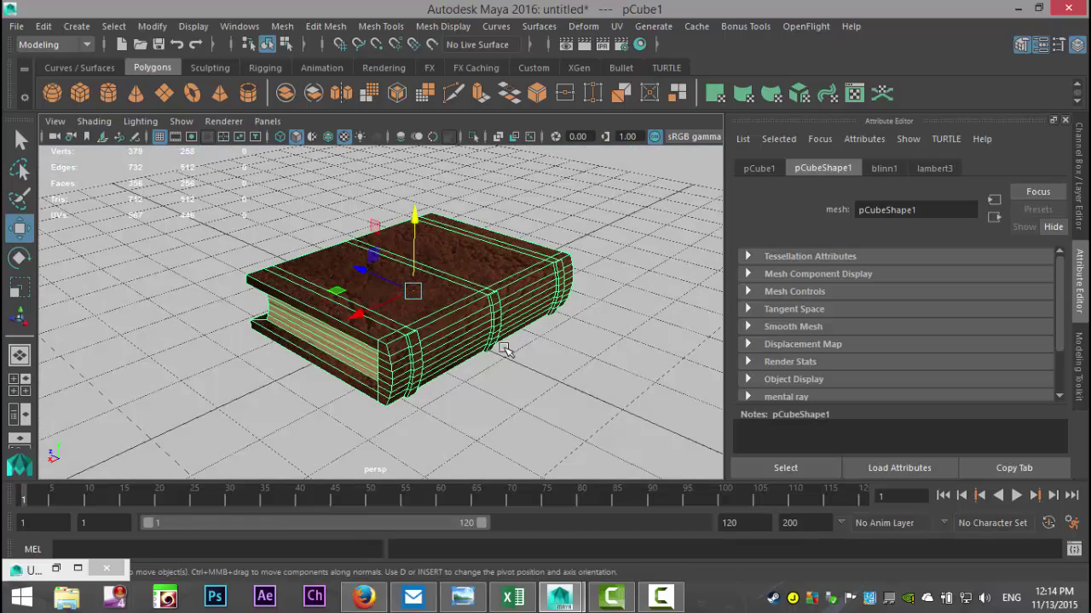
left_click(207, 136)
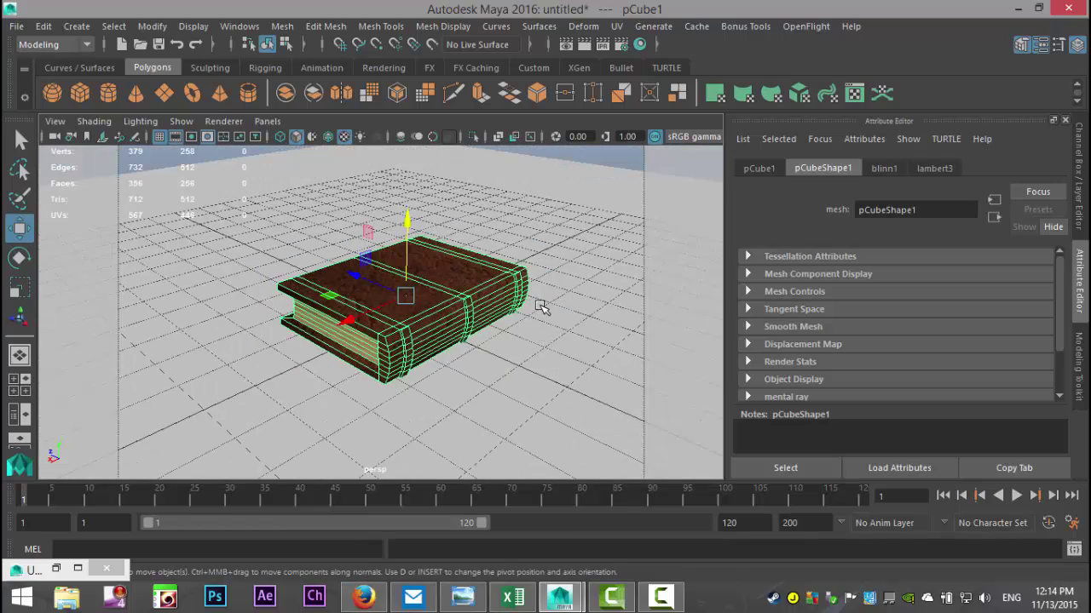
left_click_drag(548, 334, 545, 351, "alt")
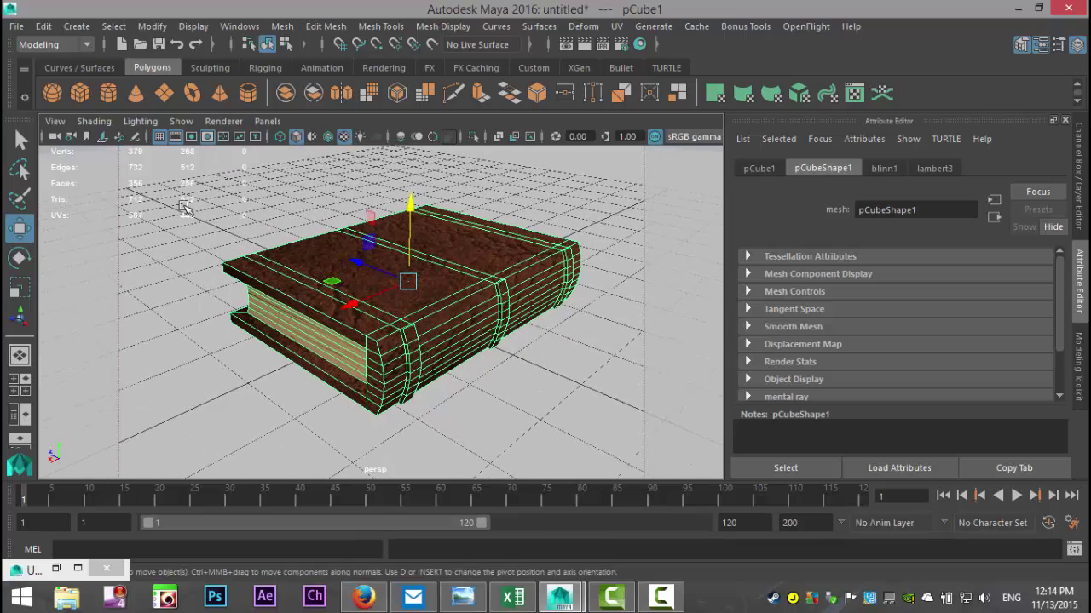
Save the current perspective view as a camera bookmark named BookNew
left_click(55, 121)
mouse_move(171, 341)
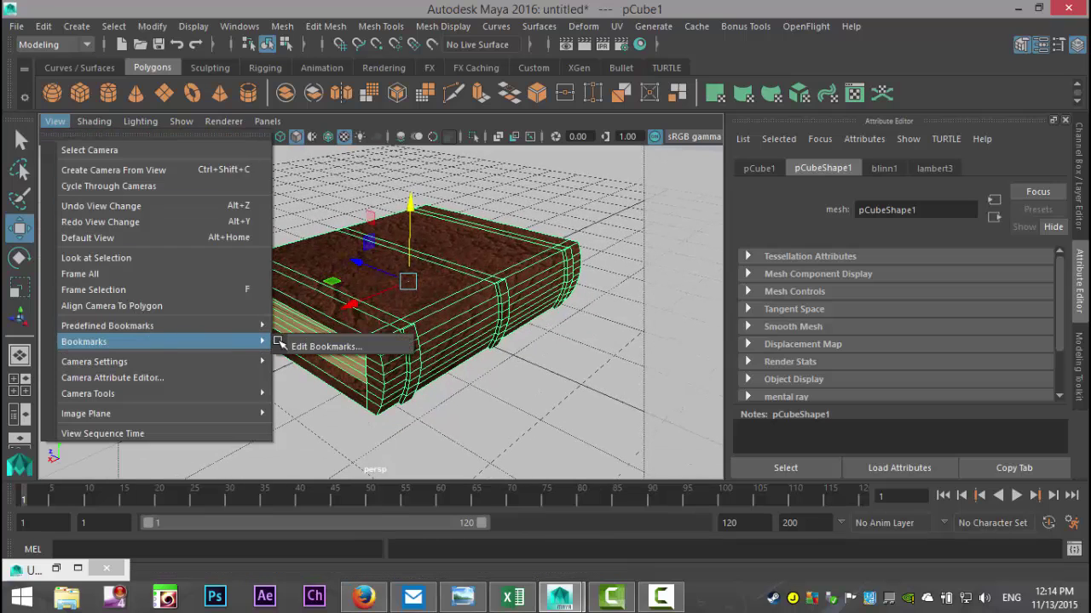
left_click(324, 344)
left_click(507, 395)
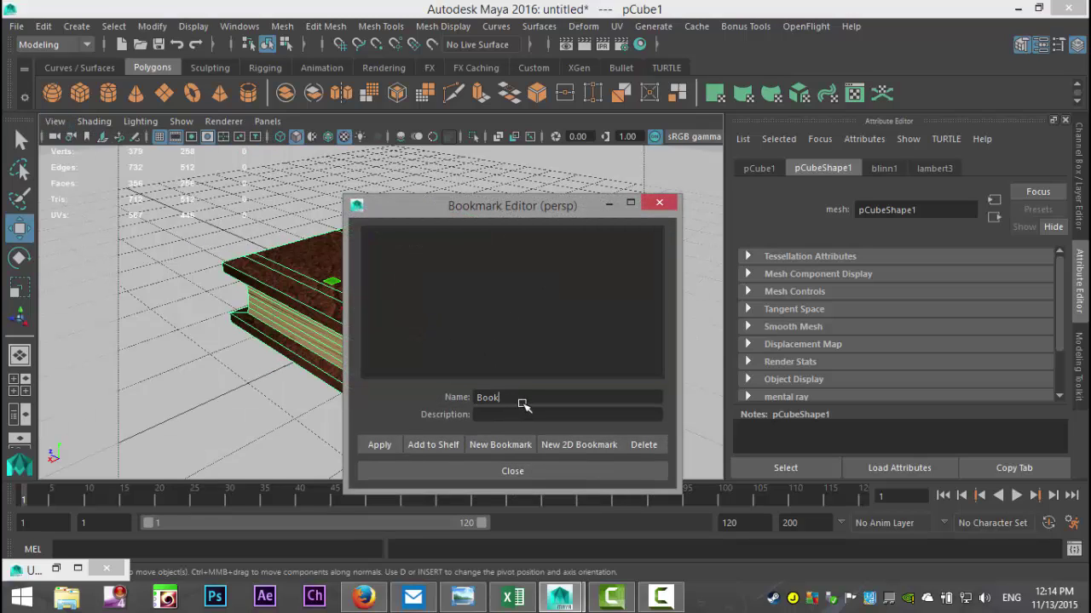
left_click(385, 445)
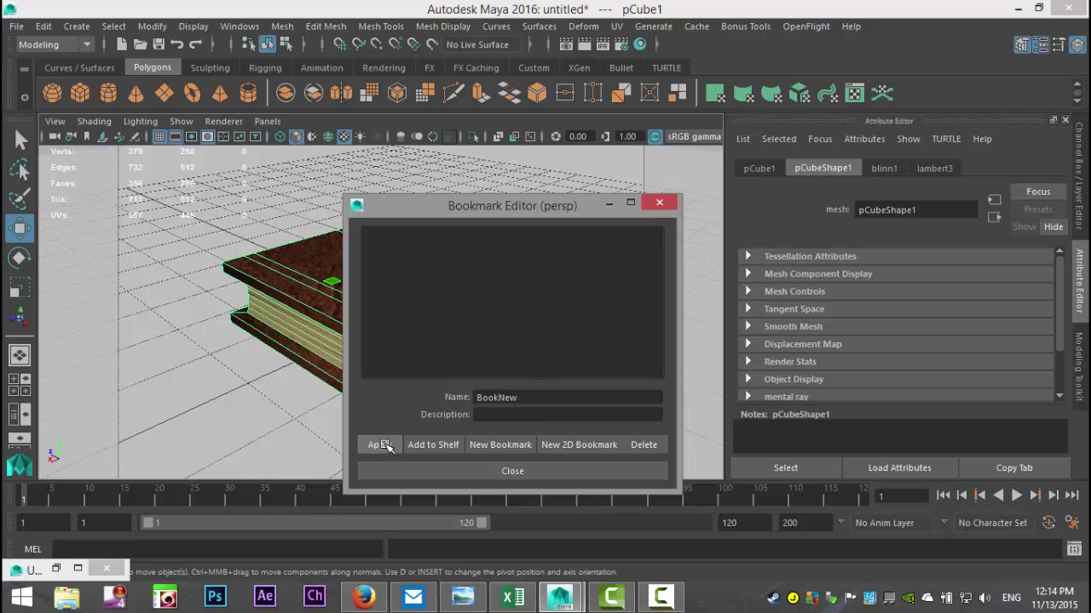
left_click(539, 471)
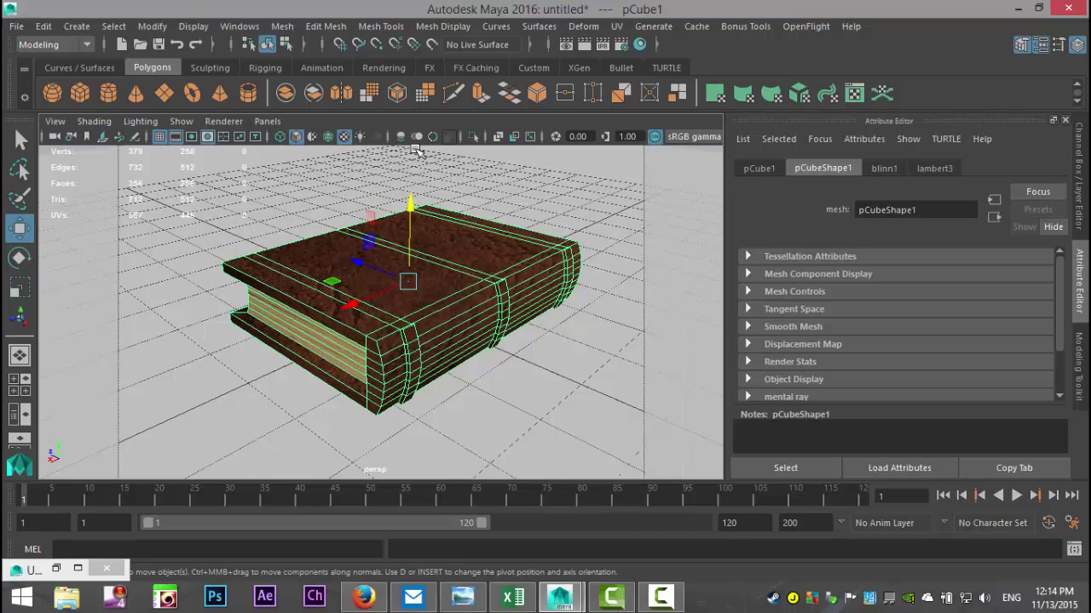
Create an area light, raise it to about 3.8 units and move it along X beyond the book's page end
left_click(78, 27)
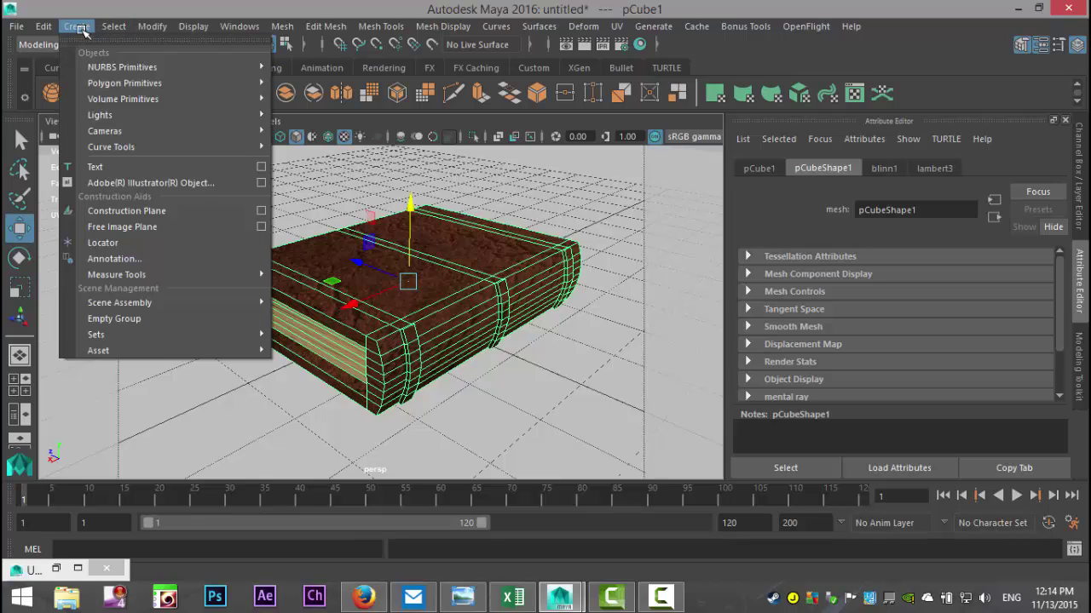
mouse_move(136, 115)
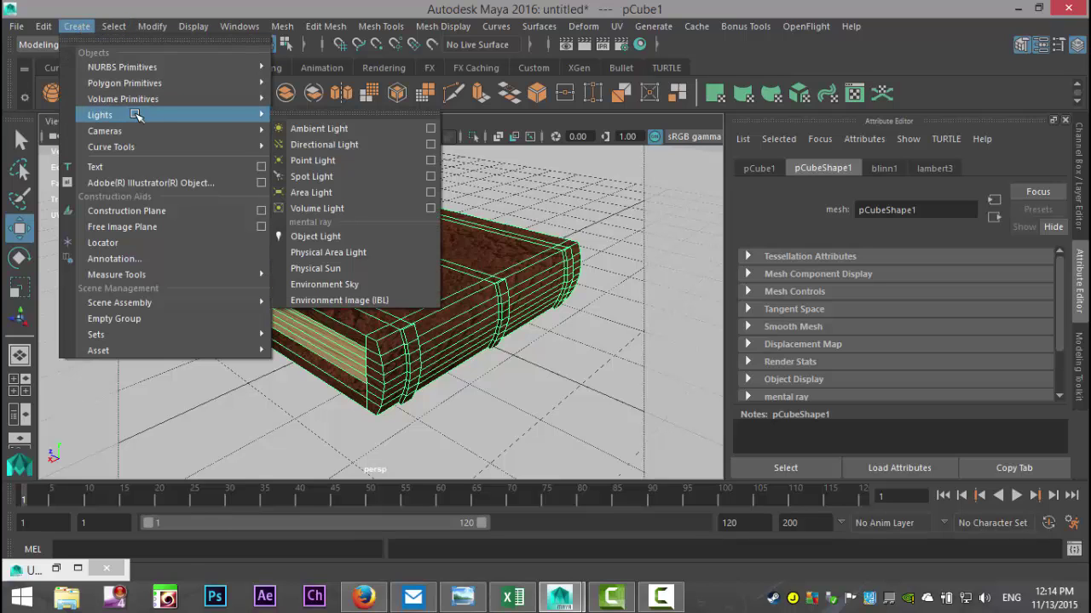
left_click(357, 192)
scroll(360, 195, "down", 3)
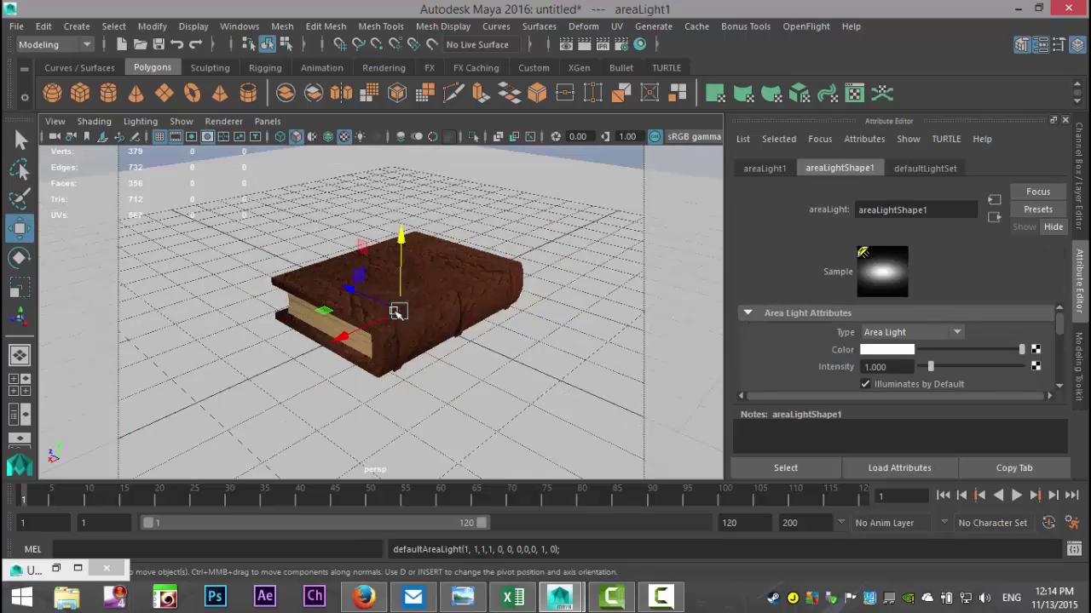
left_click_drag(398, 258, 401, 196)
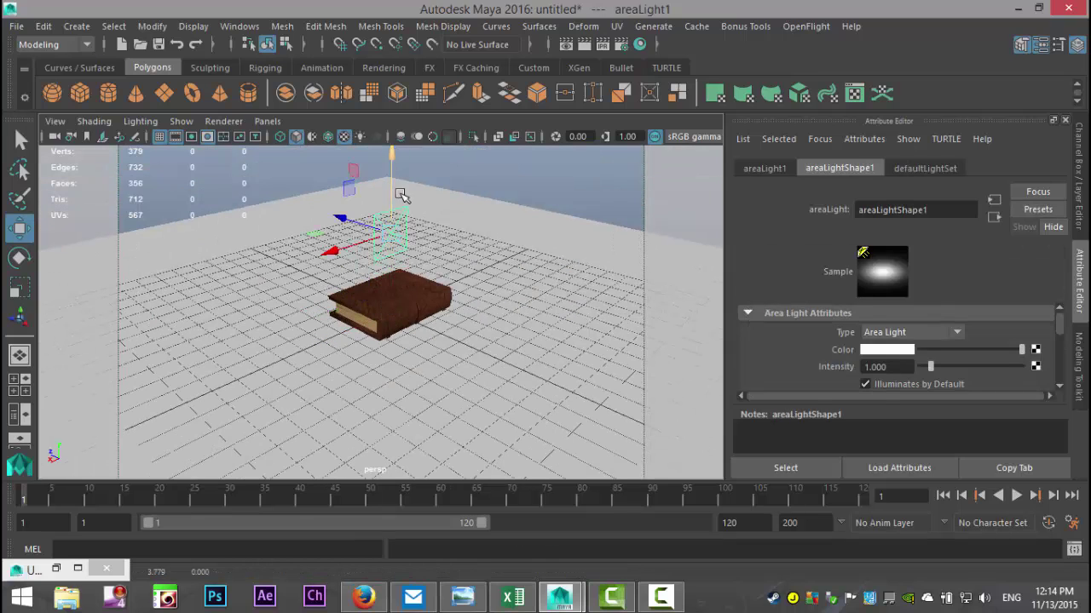
left_click_drag(333, 258, 179, 309)
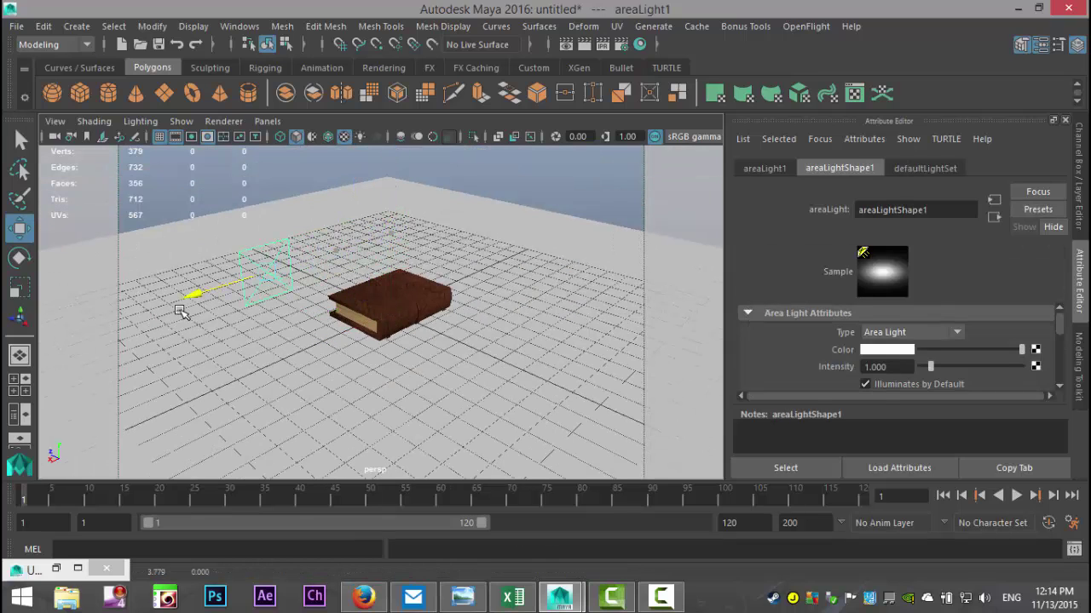
Display the scene lighting in the viewport and move the area light's target along X and Z toward the book
key("t")
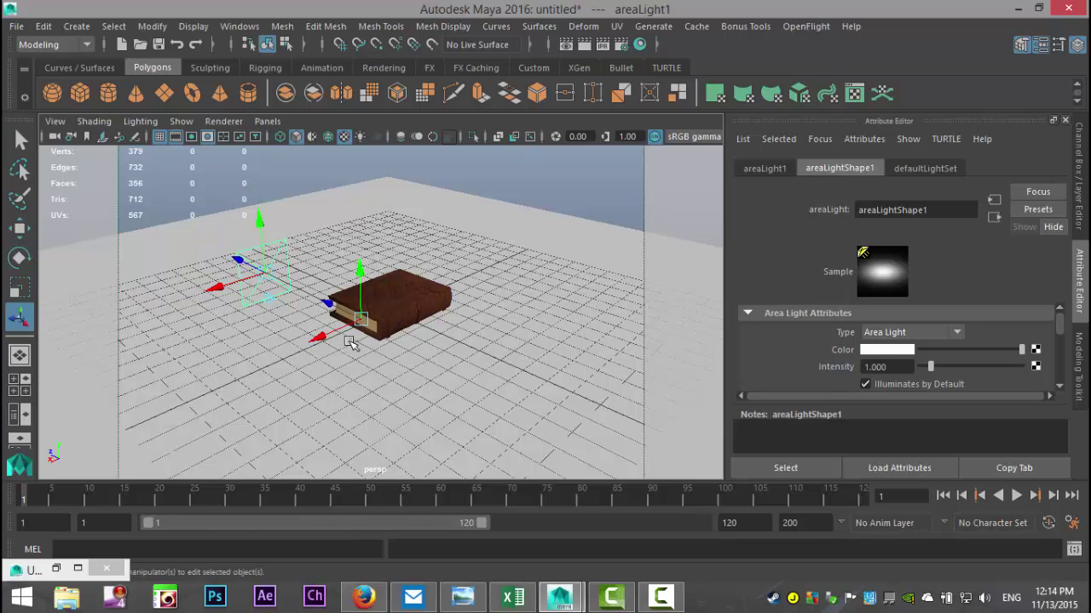
left_click_drag(324, 341, 357, 326)
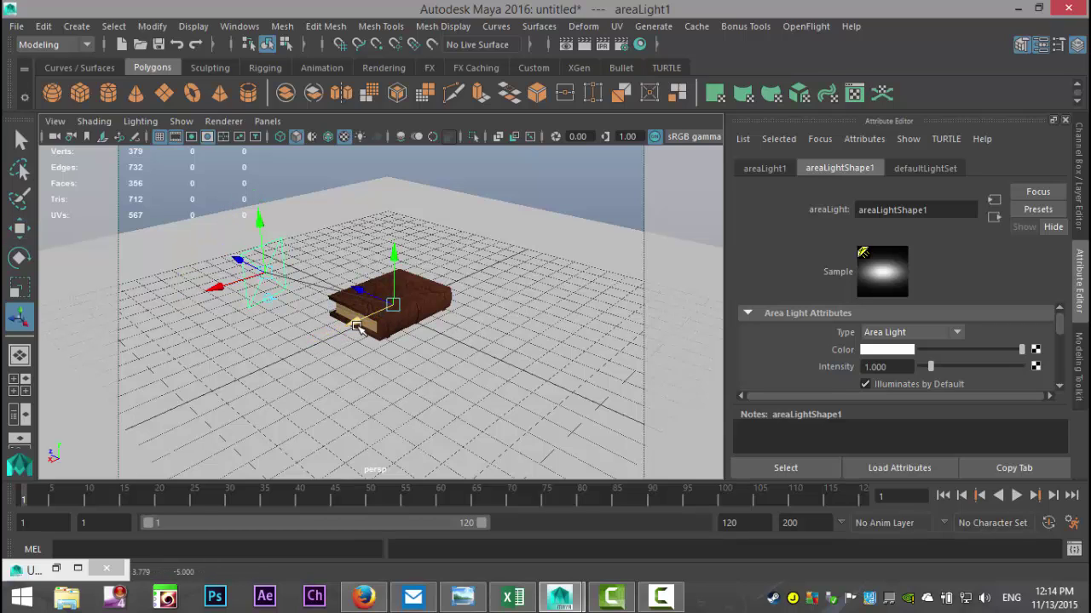
key("7")
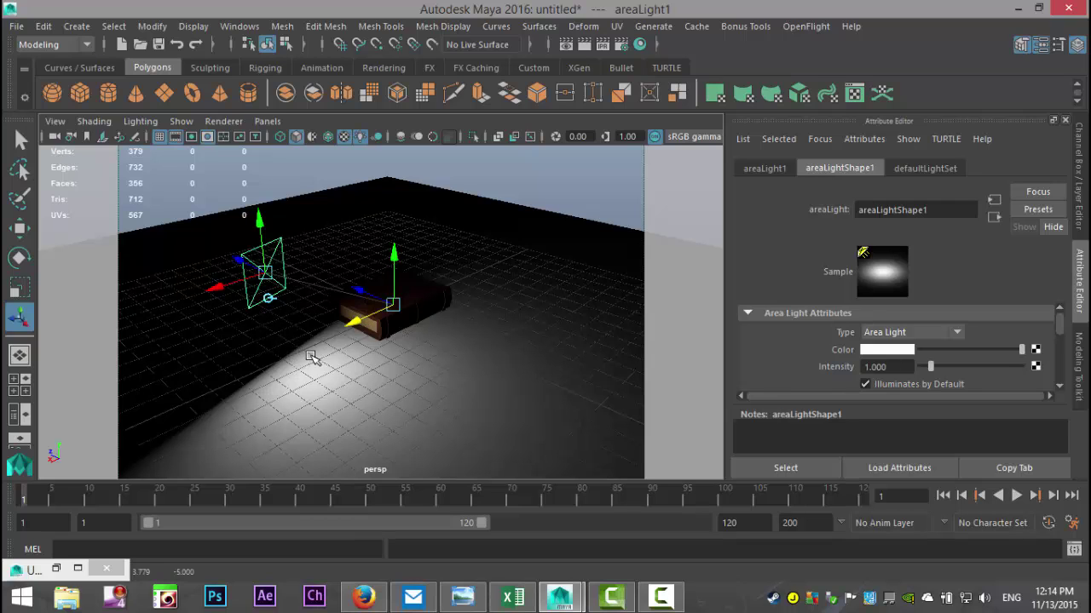
left_click_drag(363, 383, 429, 397, "alt")
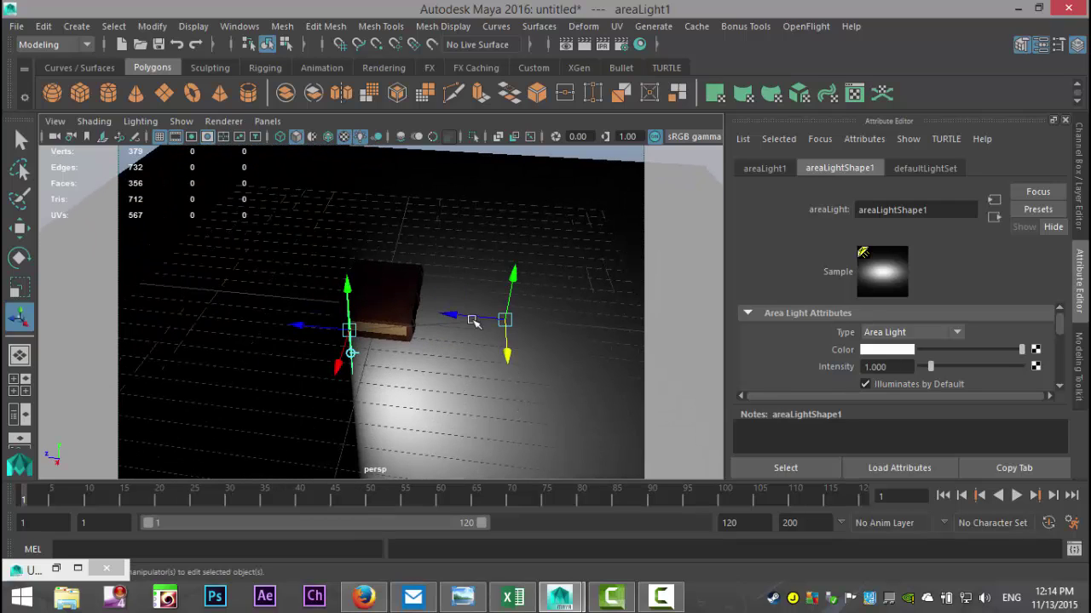
left_click_drag(422, 313, 336, 317)
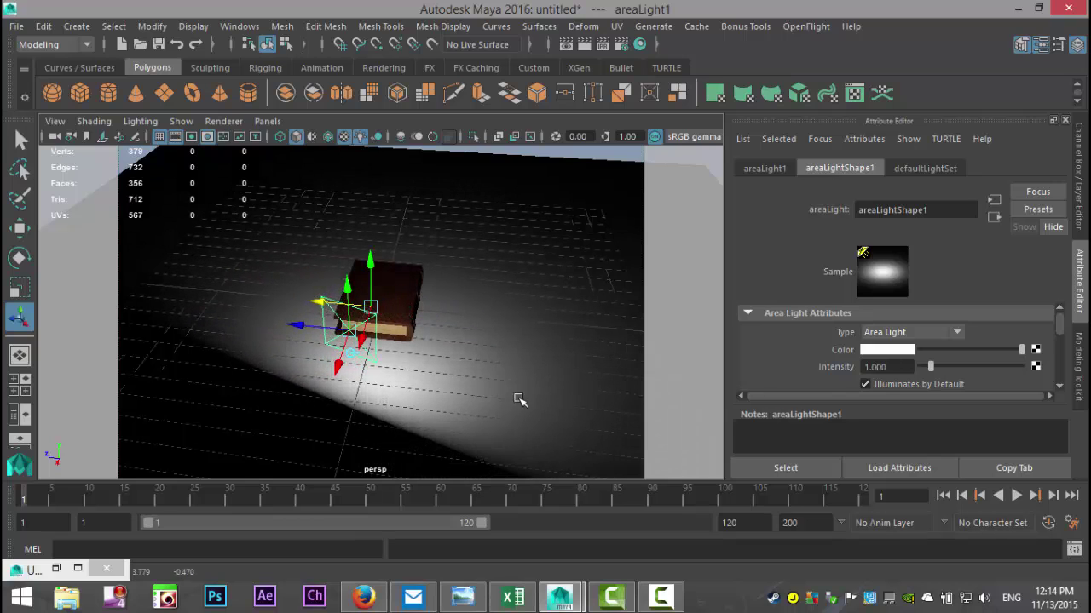
Refine the area light's aim by moving its target onto the book, and lower the light to about 2.4 units
left_click_drag(518, 397, 322, 382, "alt")
left_click_drag(303, 221, 383, 255)
left_click_drag(423, 189, 424, 264)
mouse_move(375, 349)
left_mouse_down("alt")
mouse_move(429, 352)
mouse_move(375, 345)
left_mouse_up("alt")
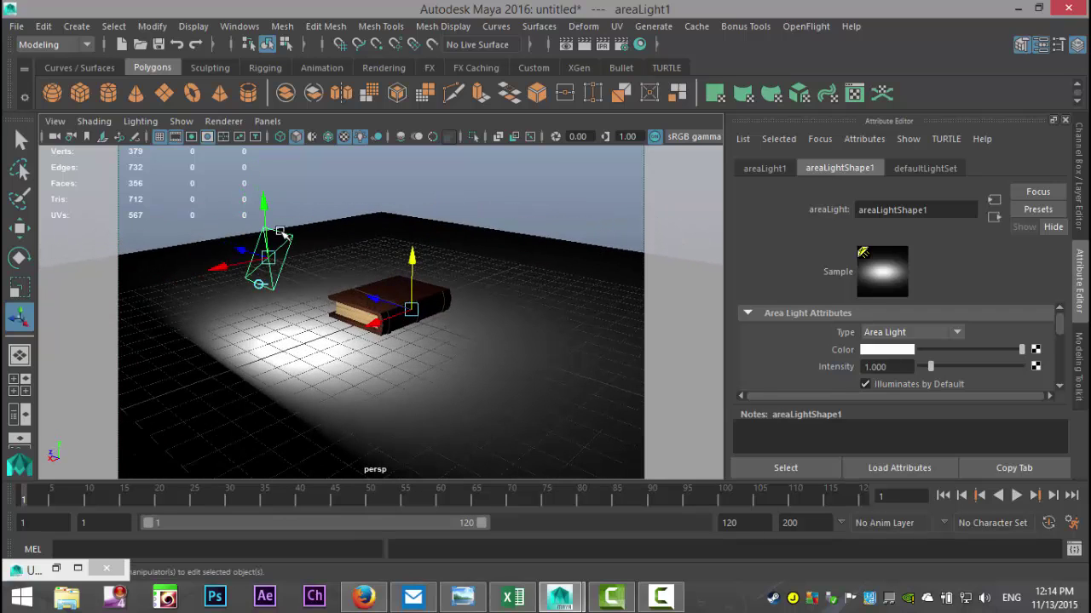
left_click_drag(263, 203, 266, 242)
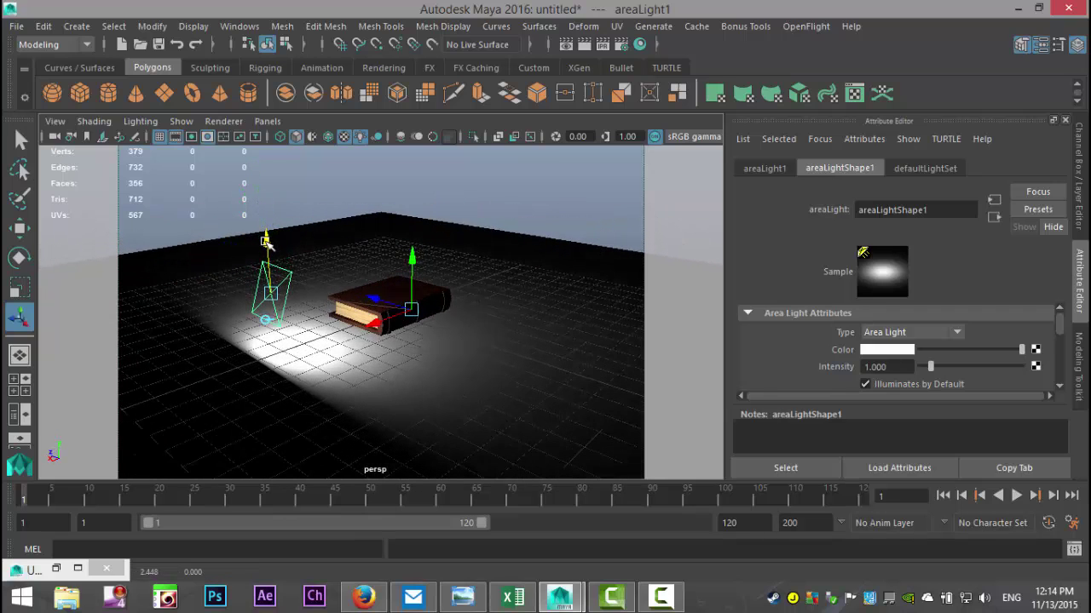
Duplicate the area light, move the copy along X past the opposite end of the book and raise it to about 7.6 units
left_click_drag(425, 360, 445, 359, "alt")
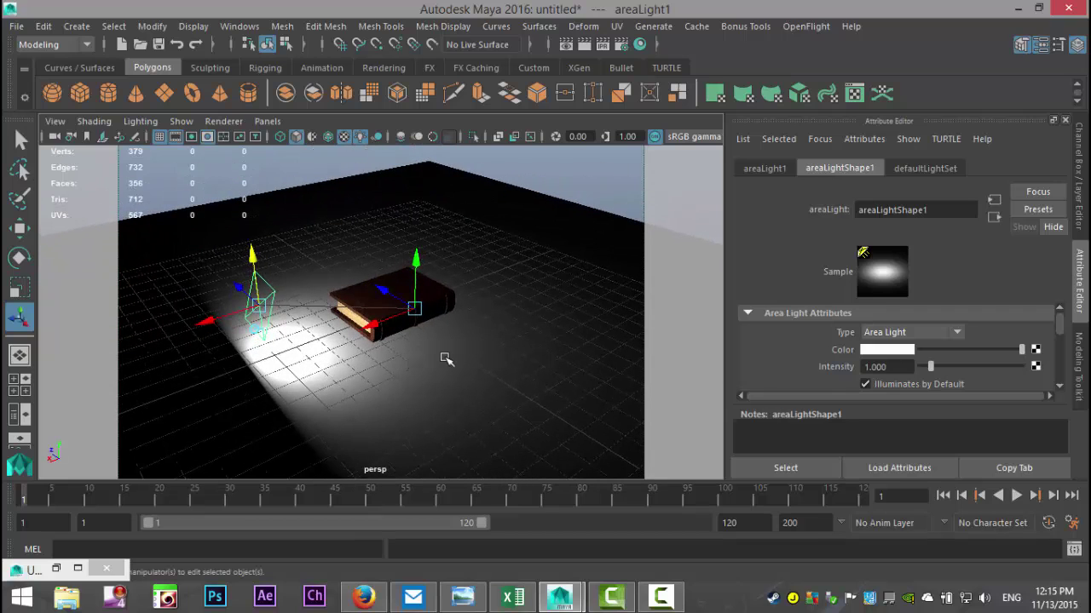
key("ctrl+d")
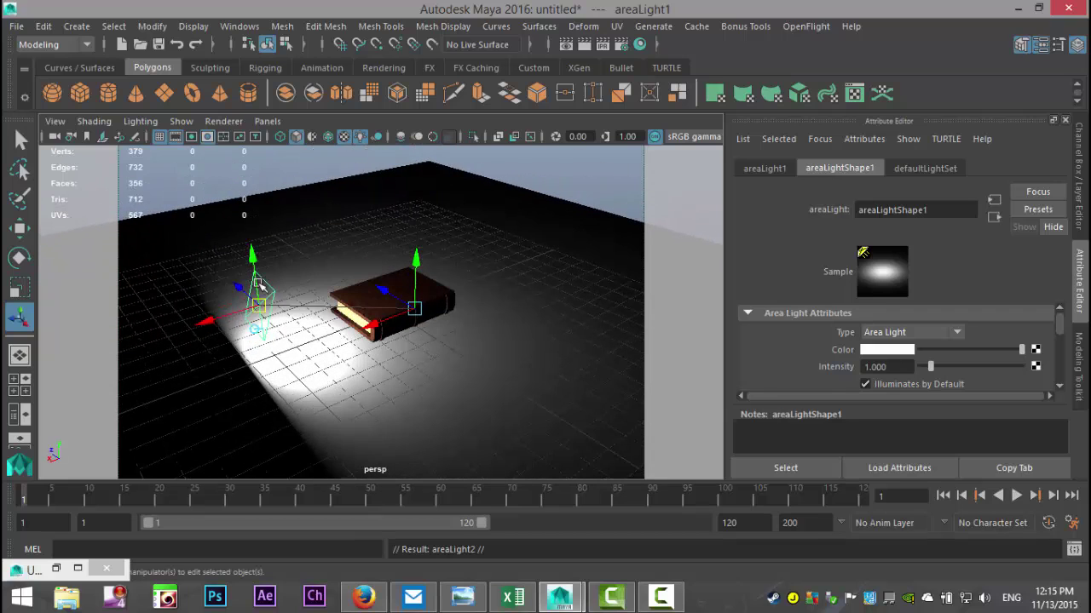
left_click_drag(208, 320, 469, 238)
left_click_drag(502, 179, 504, 63)
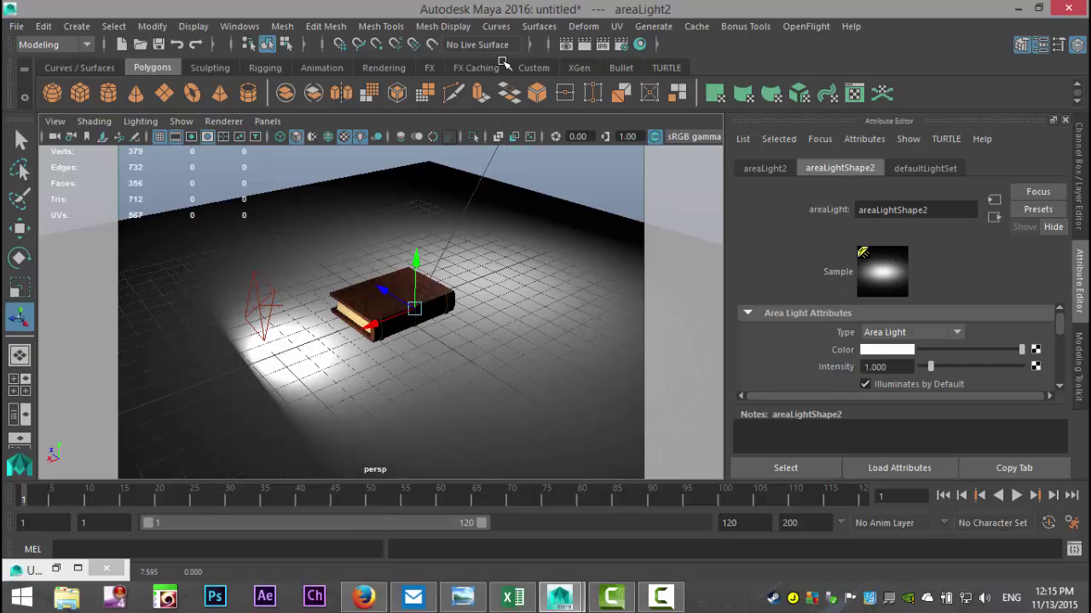
Raise the first area light to about 7.4 units, and place a duplicate of it on the spine side at about -10.8 in Z
left_click(269, 286)
left_click_drag(254, 254, 243, 111)
left_click_drag(241, 105, 242, 106)
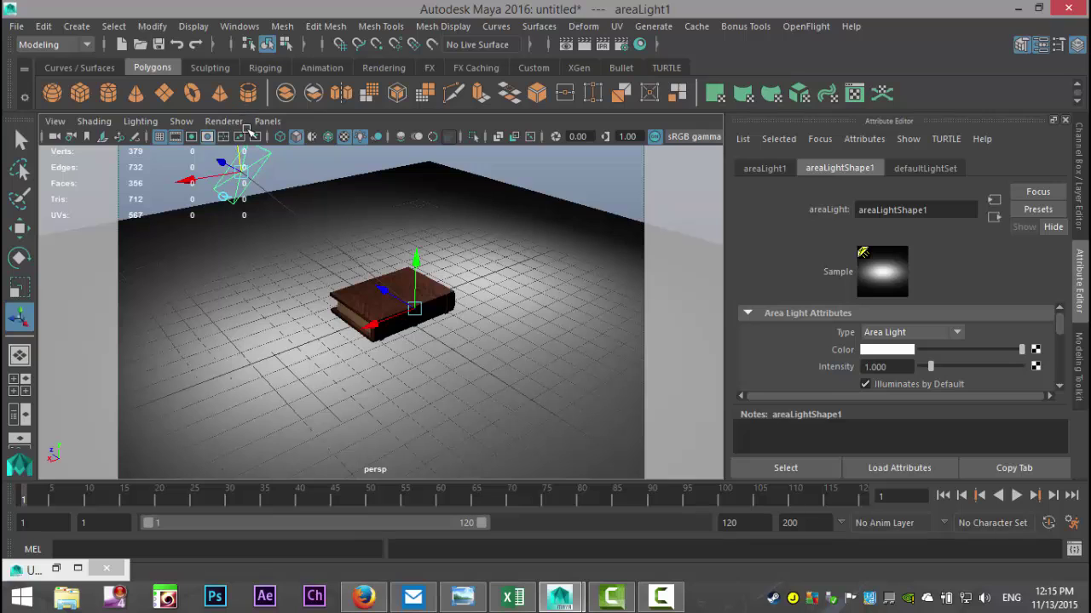
key("ctrl+d")
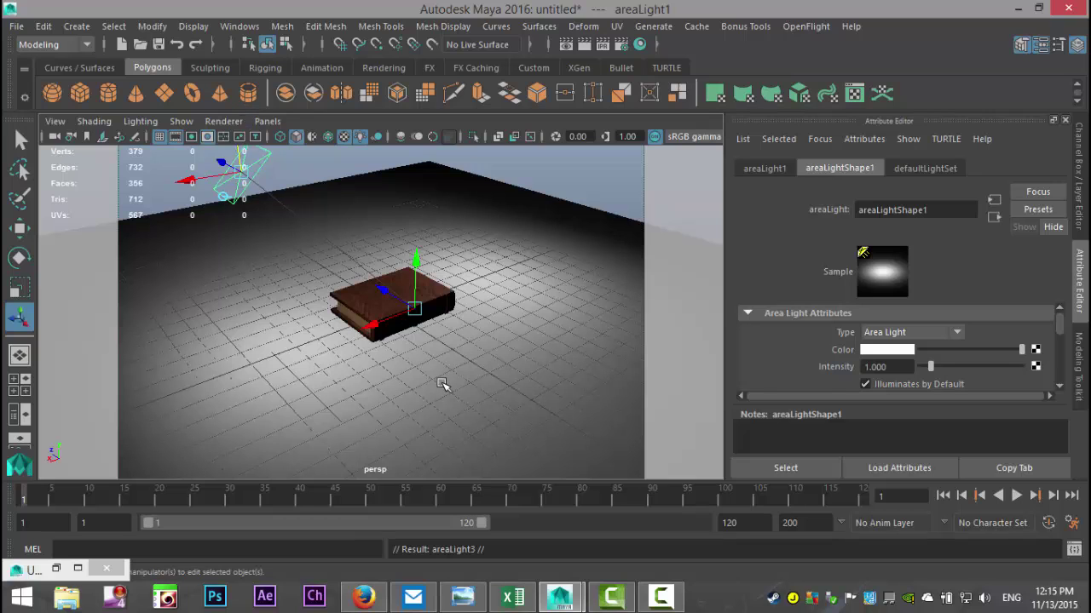
left_click_drag(223, 162, 400, 285)
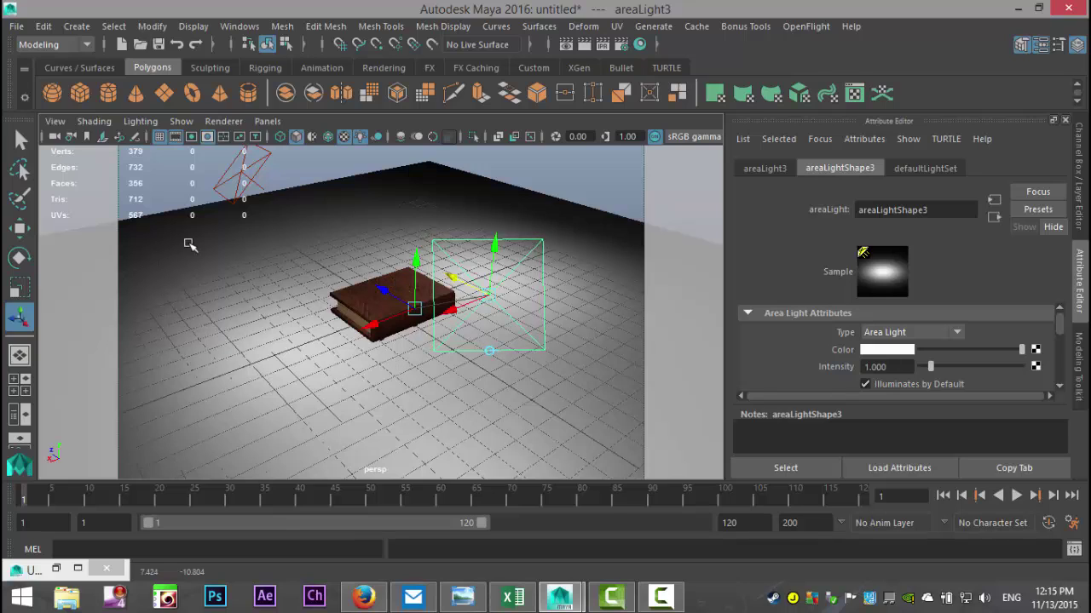
Return the perspective view to the BookNew bookmark and inspect the lit book from a slightly higher angle
left_click(57, 122)
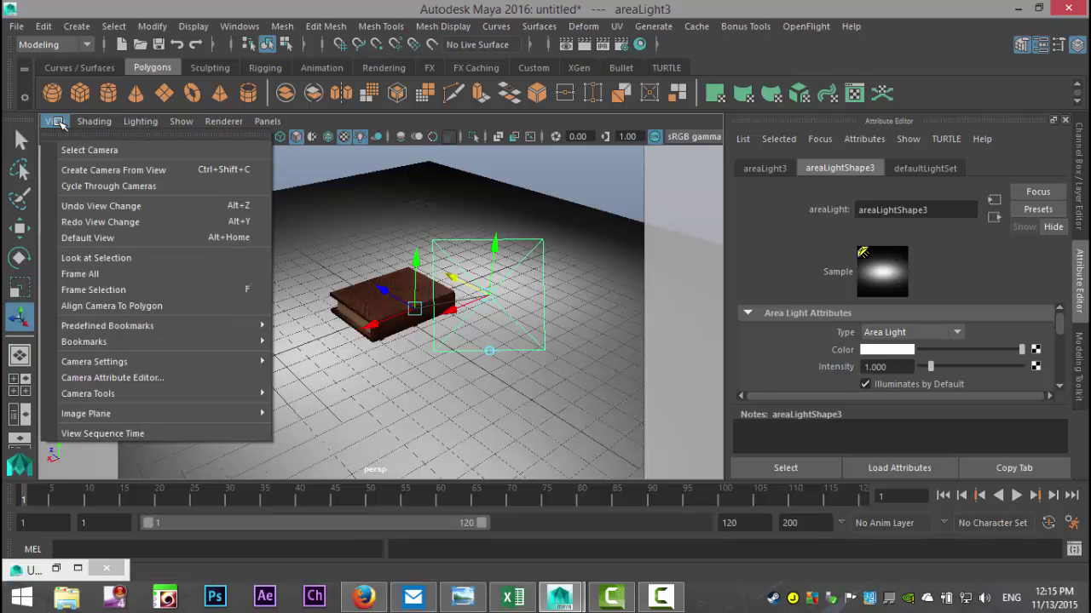
mouse_move(162, 342)
left_click(311, 343)
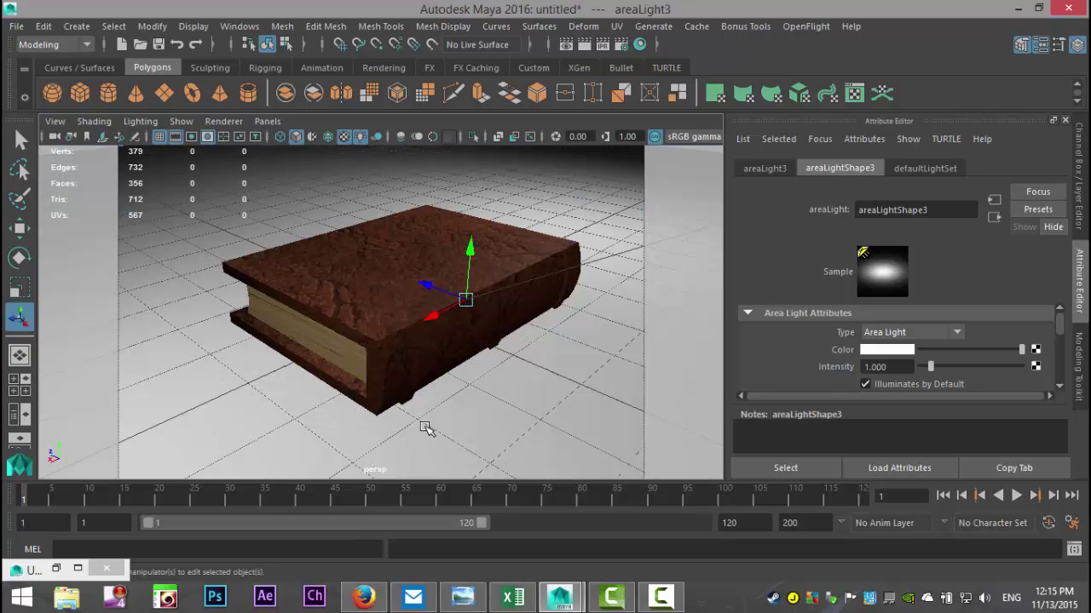
left_click_drag(475, 432, 367, 319, "alt")
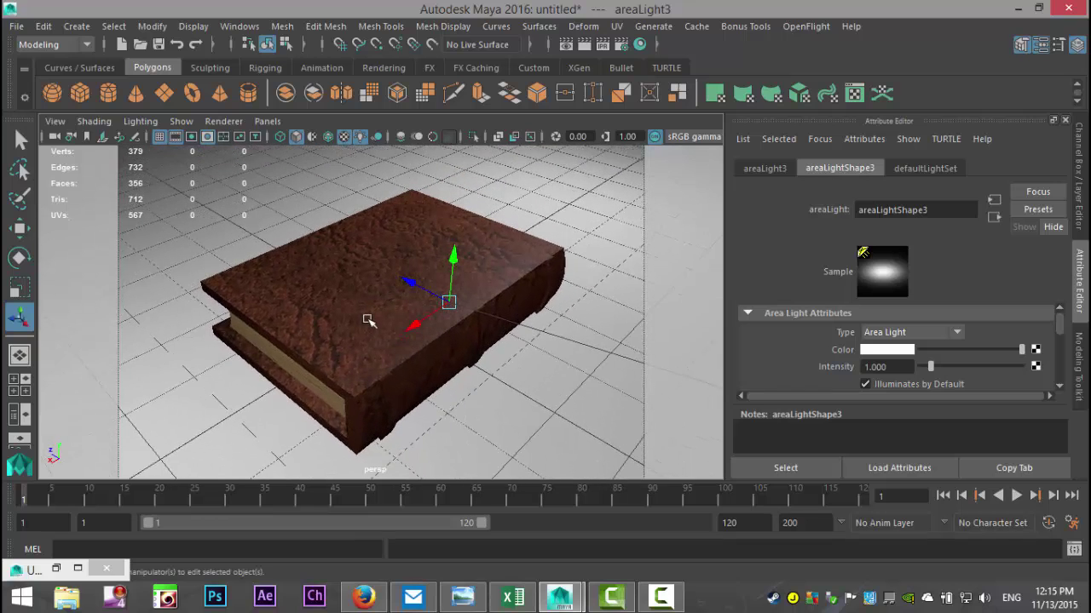
Set the reflectivity of the book cover's Blinn material to 0.25
left_click(378, 339)
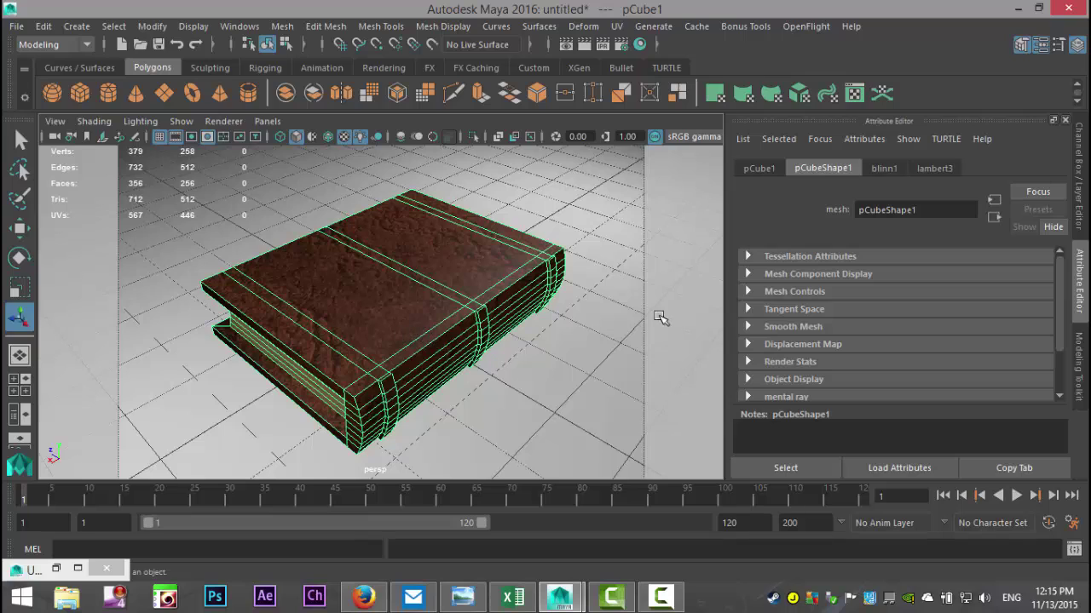
left_click(886, 169)
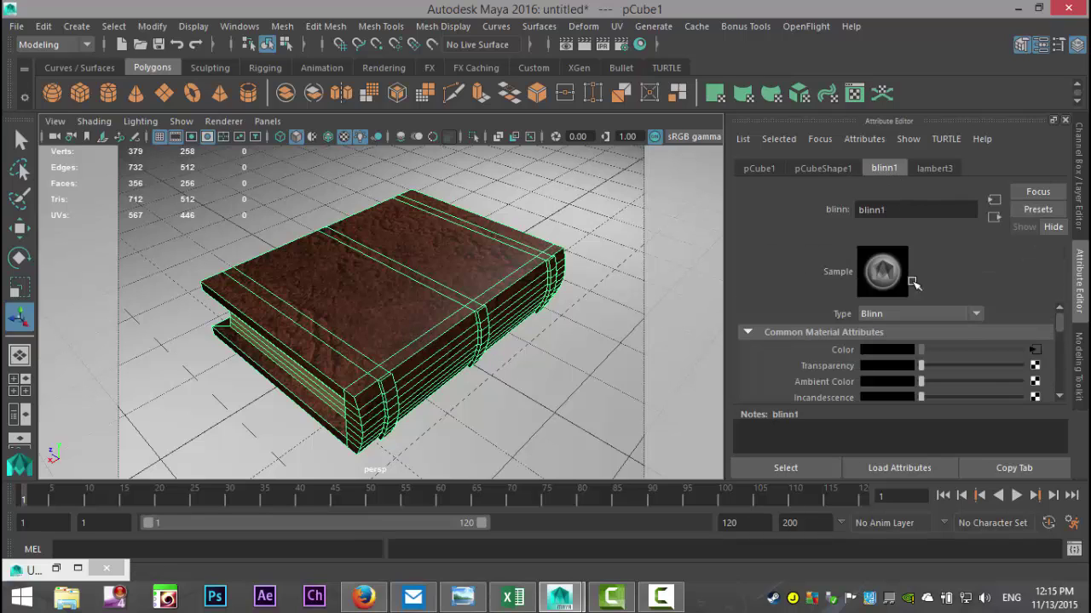
scroll(976, 344, "down", 2)
scroll(977, 344, "down", 4)
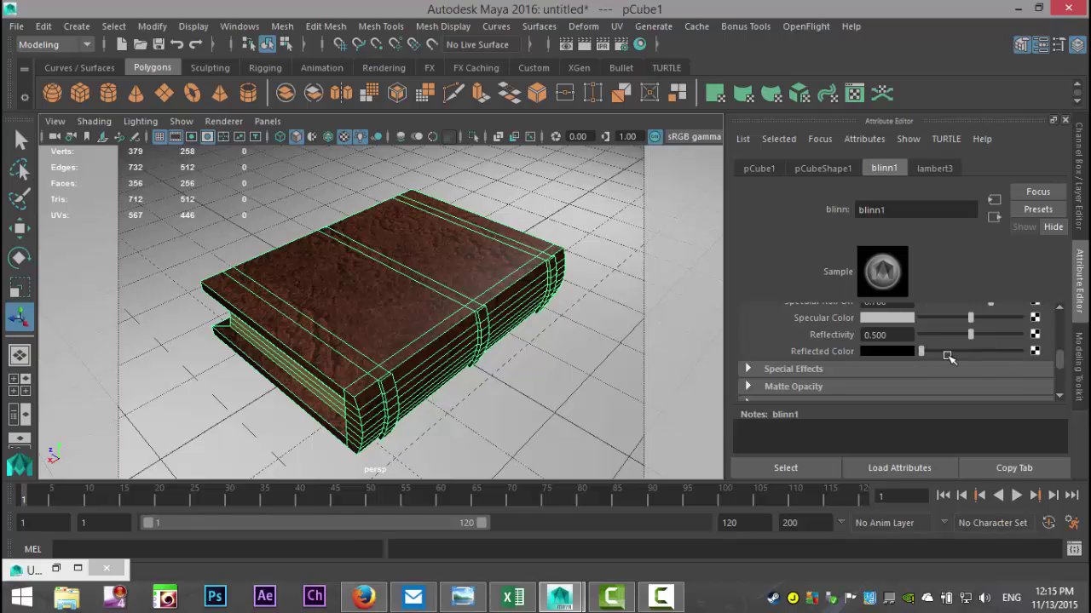
left_click_drag(899, 337, 781, 332)
type("0.25")
key("Return")
scroll(1007, 326, "up", 8)
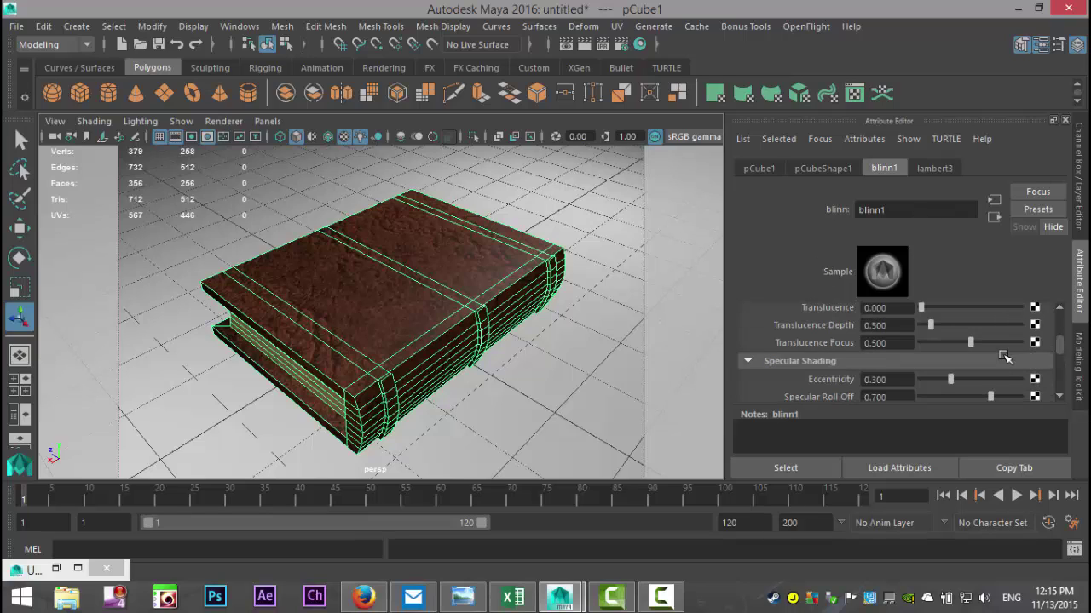
Connect a File texture node to the bump mapping of the cover's Blinn material
scroll(999, 368, "down", 1)
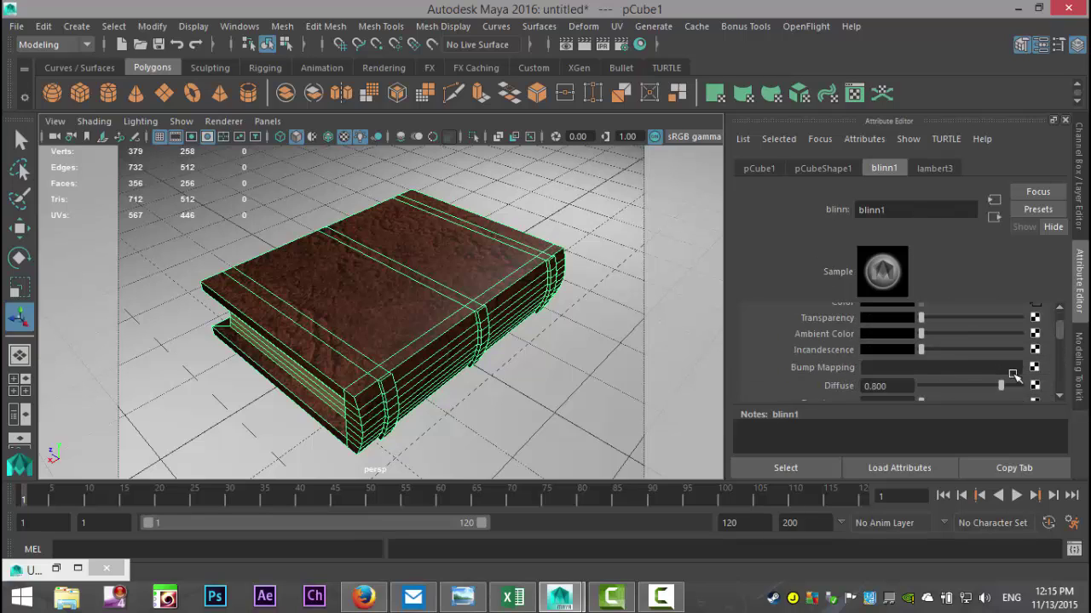
left_click(1037, 366)
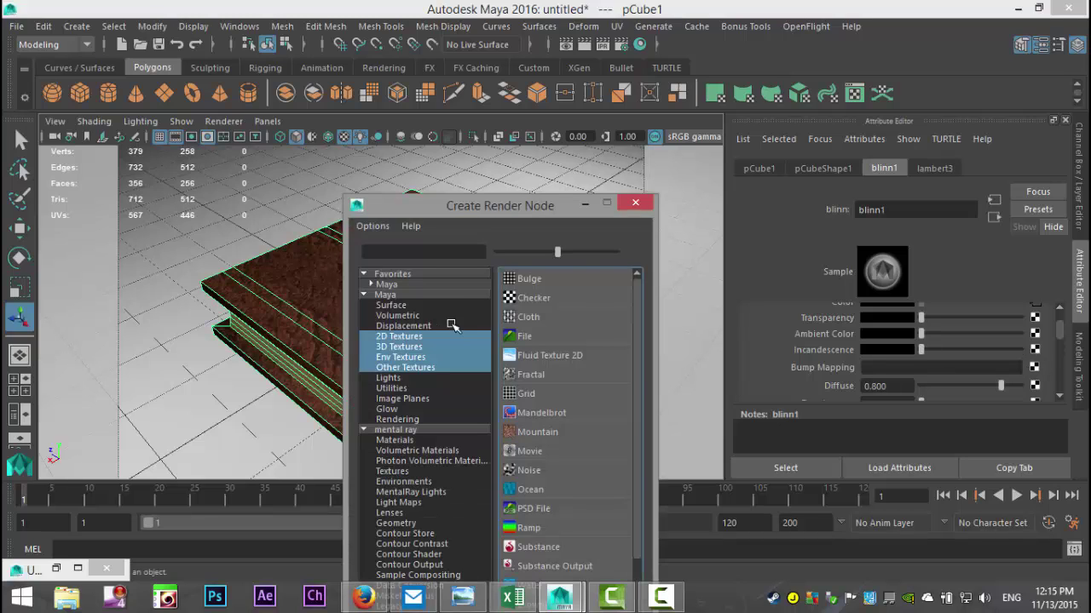
left_click(521, 337)
left_click(1034, 367)
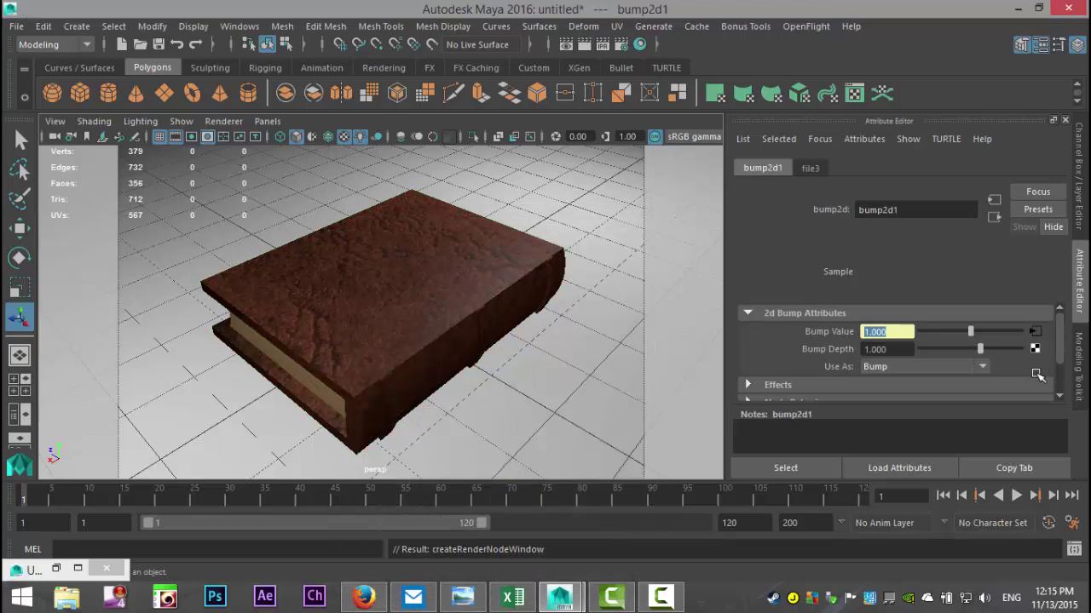
Load brown-leather-texture.jpg from the Desktop as the image of the bump's File texture node
left_click(810, 168)
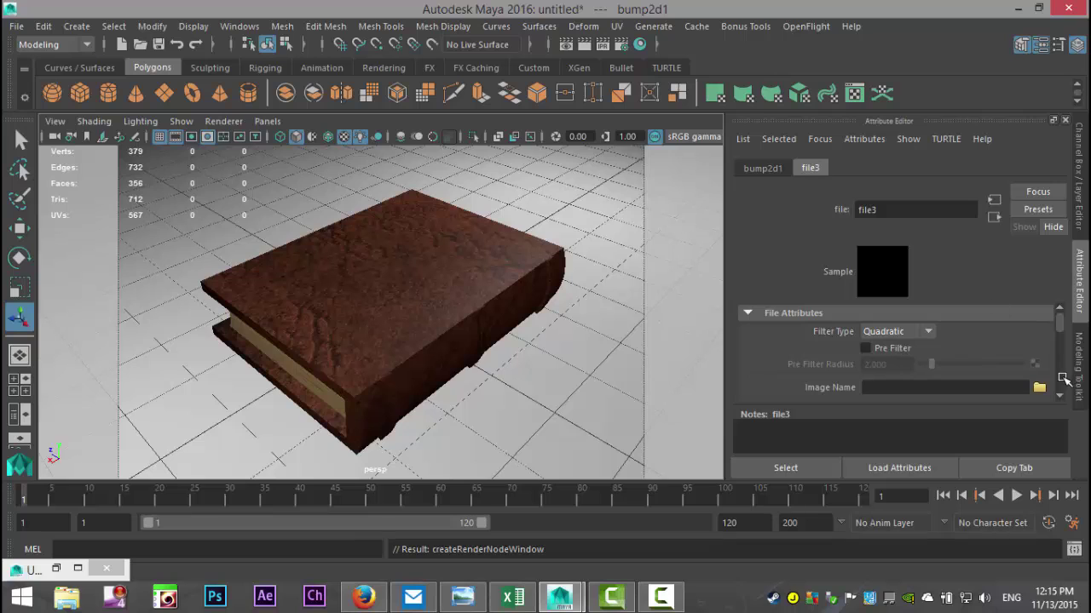
left_click(1039, 388)
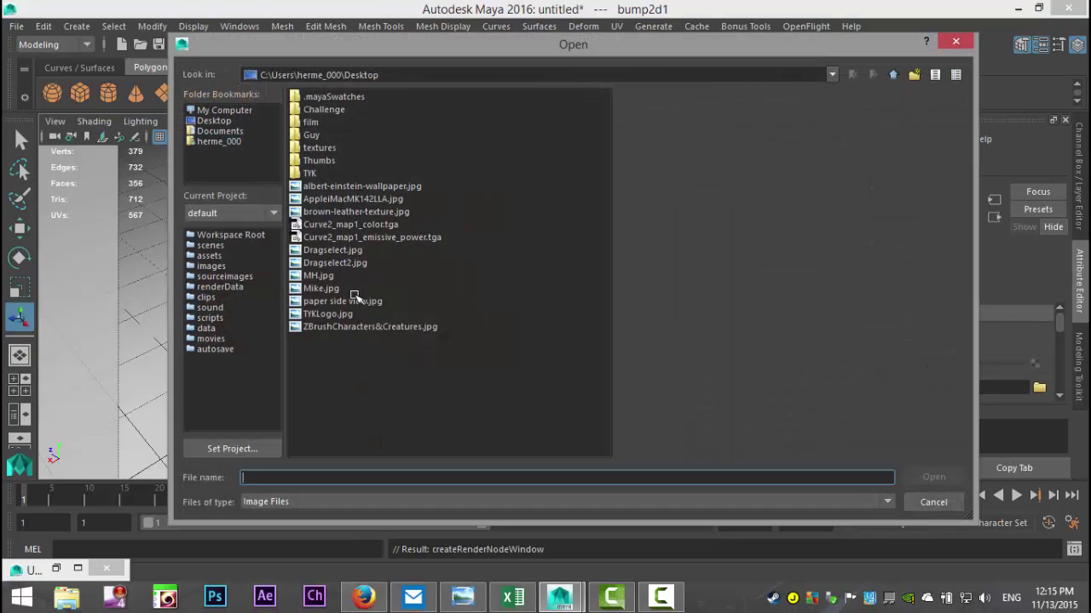
left_click(354, 213)
left_click(933, 477)
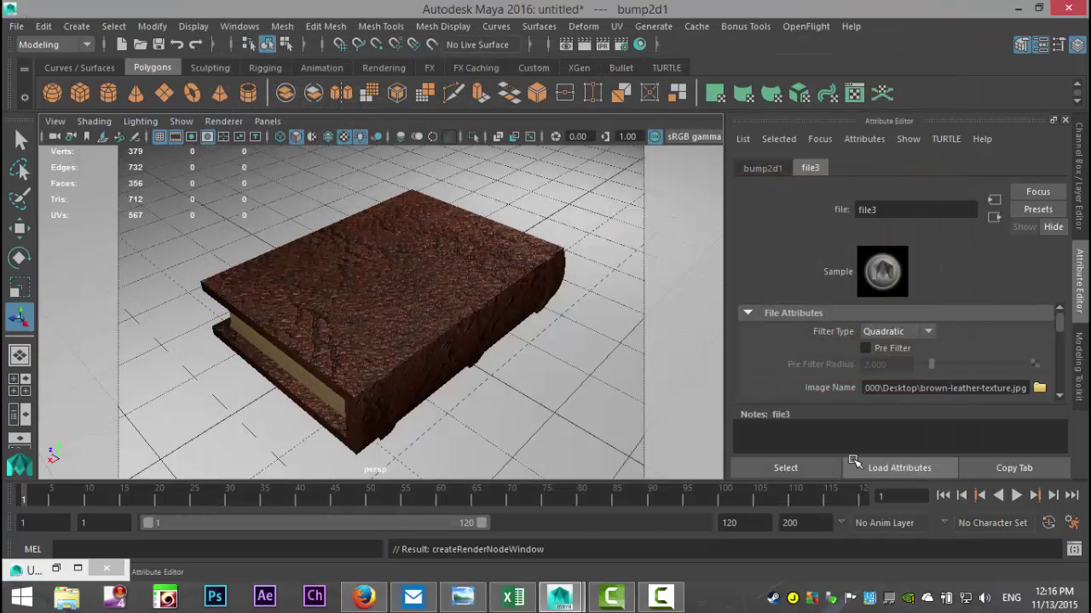
Reduce the bump depth of the leather cover's bump2d node to 0.3, checking the surface relief up close
scroll(563, 336, "up", 5)
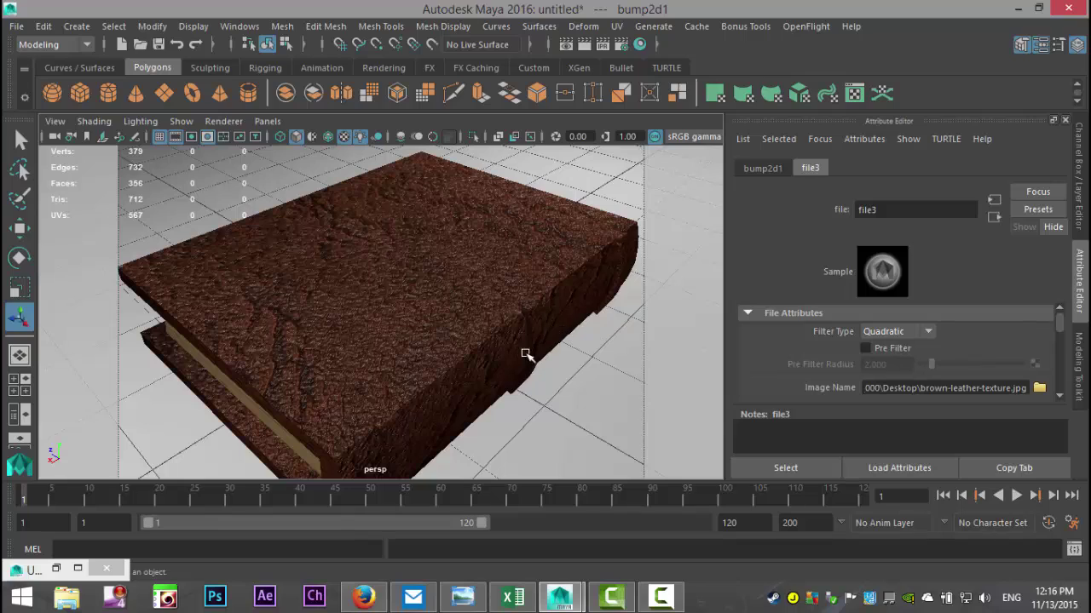
left_click(773, 168)
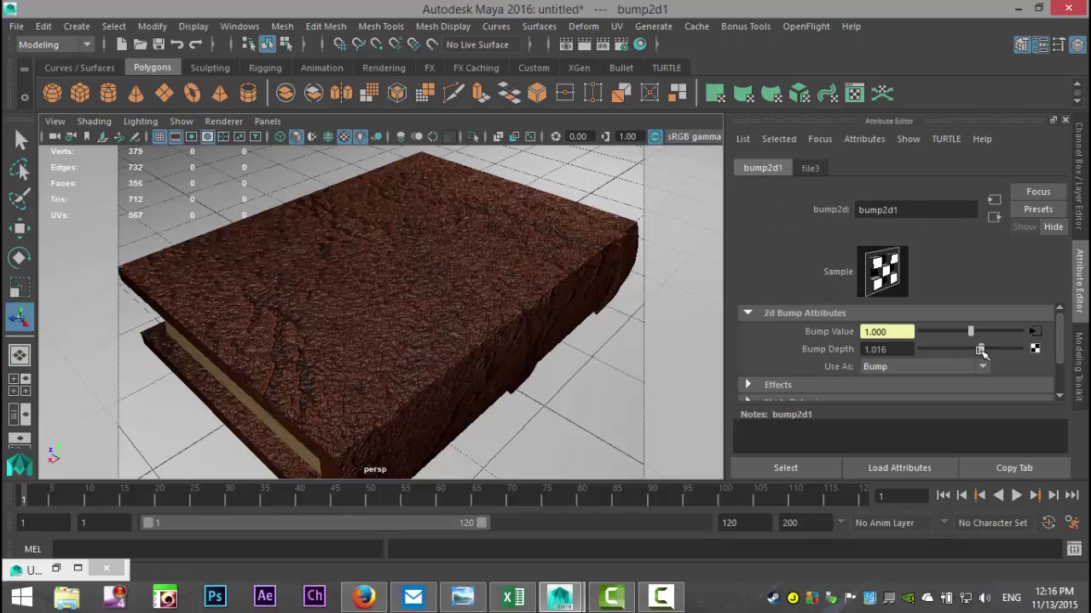
mouse_move(981, 352)
left_mouse_down()
mouse_move(960, 359)
mouse_move(976, 361)
left_mouse_up()
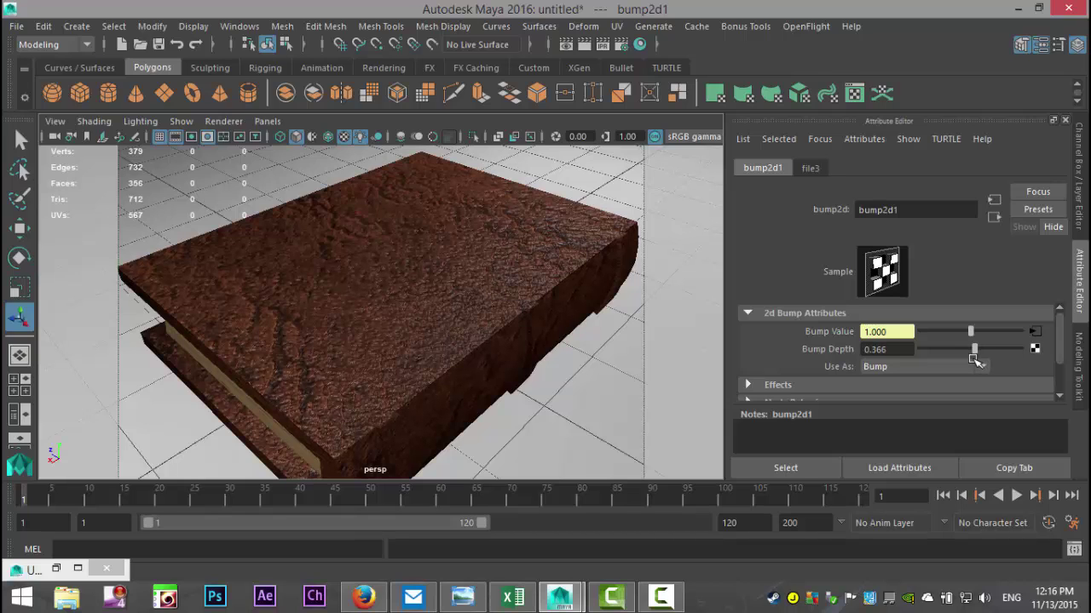
double_click(865, 350)
type("0.3")
key("Return")
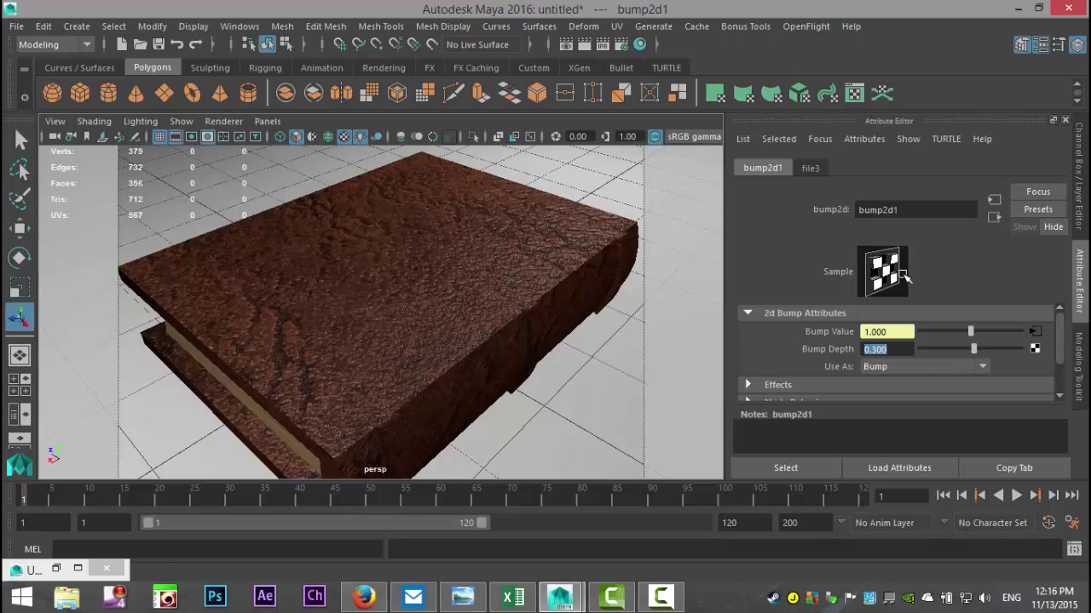
Return the perspective view to the saved camera bookmark that frames the whole book
left_click(55, 121)
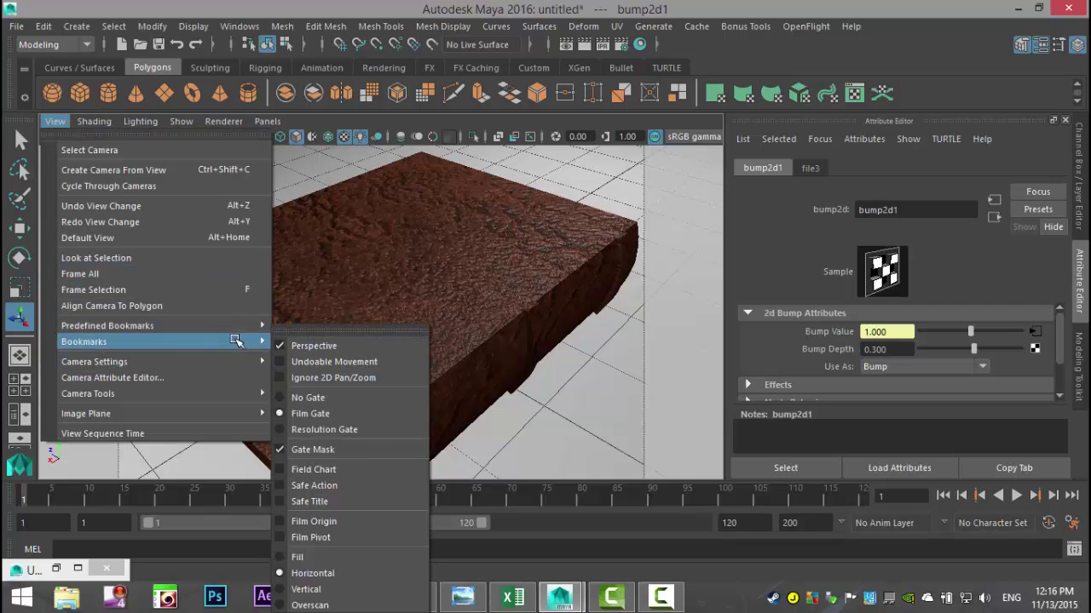
mouse_move(256, 342)
left_click(294, 342)
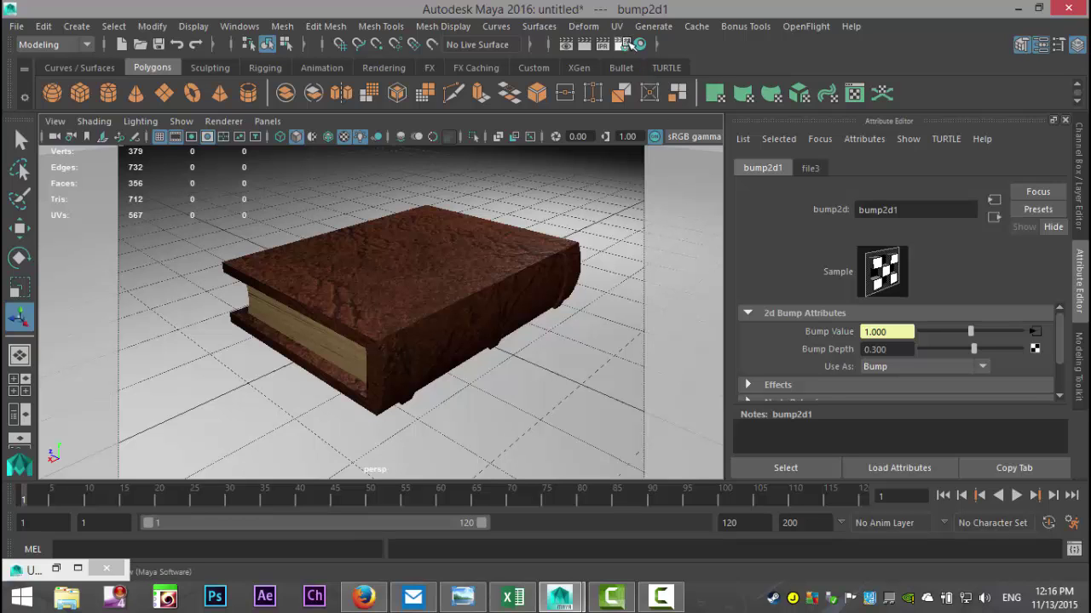
In the render settings, choose mental ray as the renderer and set the image size preset to HD 1080
left_click(634, 46)
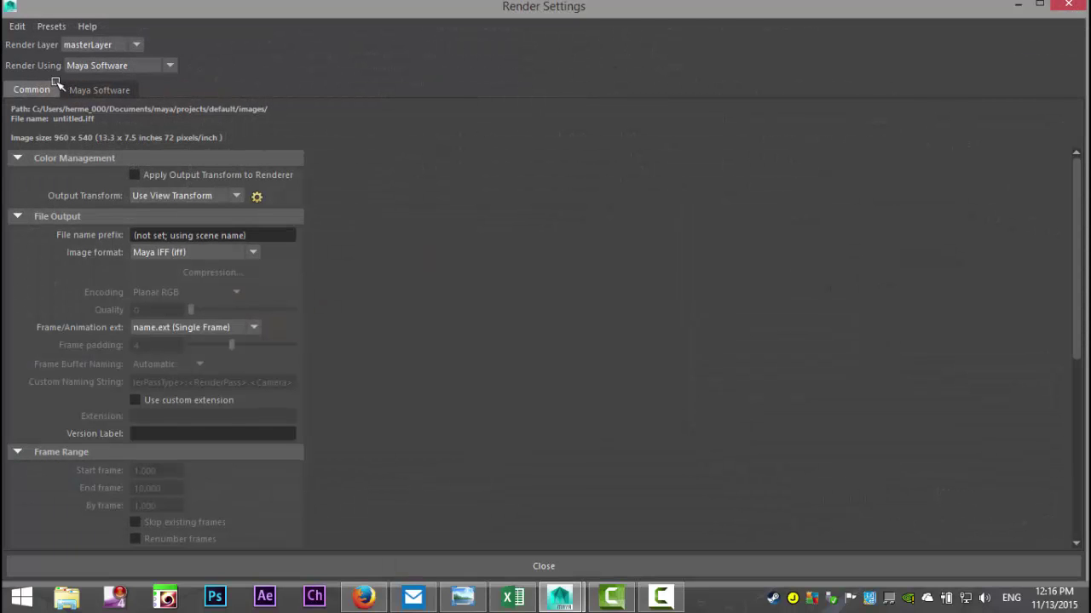
left_click(94, 65)
left_click(102, 146)
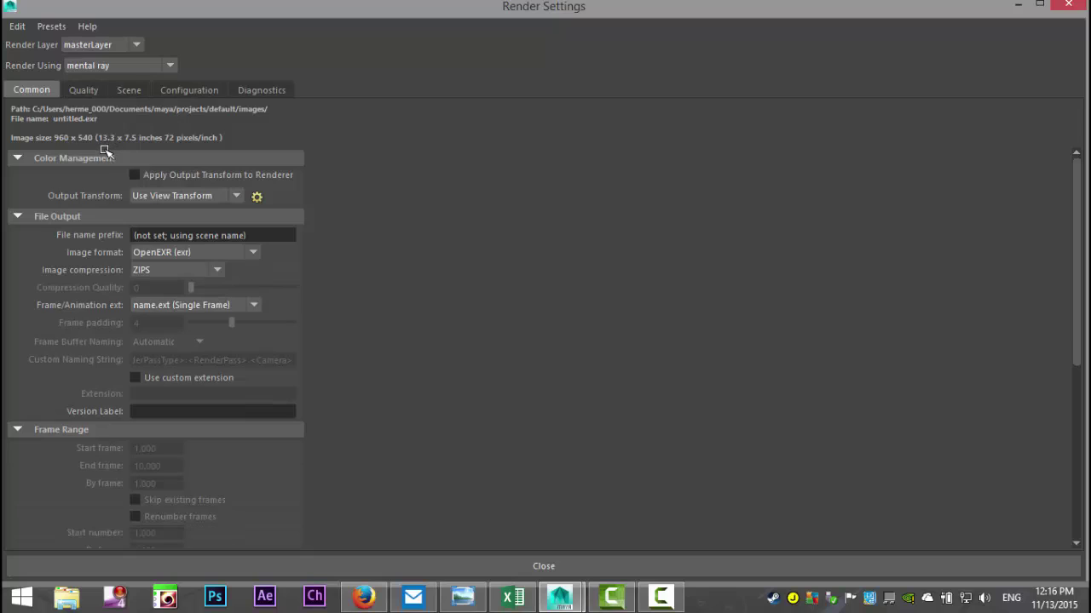
scroll(96, 281, "down", 5)
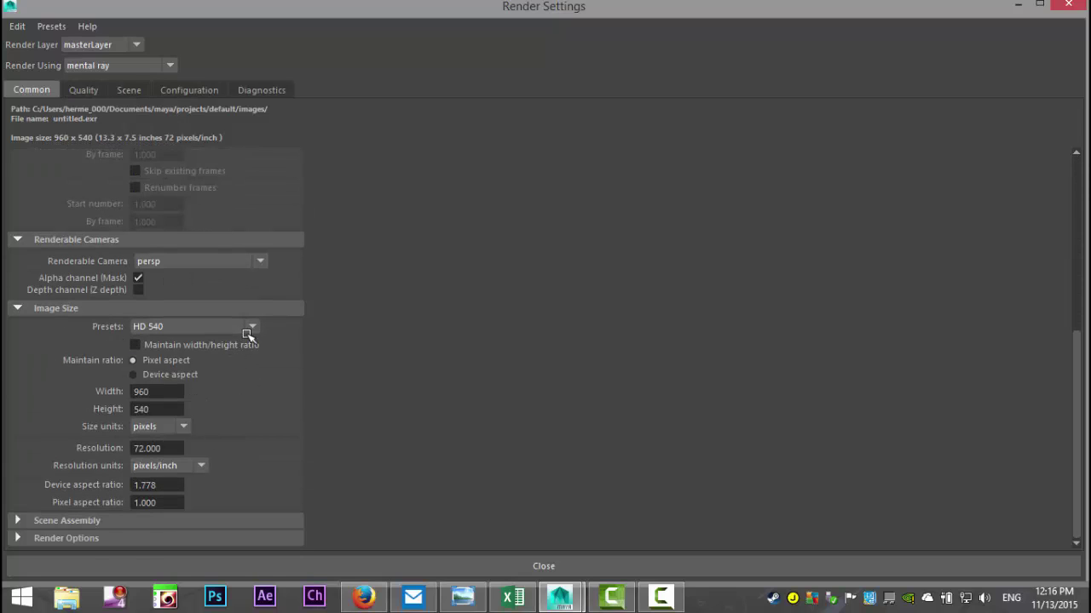
left_click(253, 329)
left_click(253, 490)
left_click(253, 490)
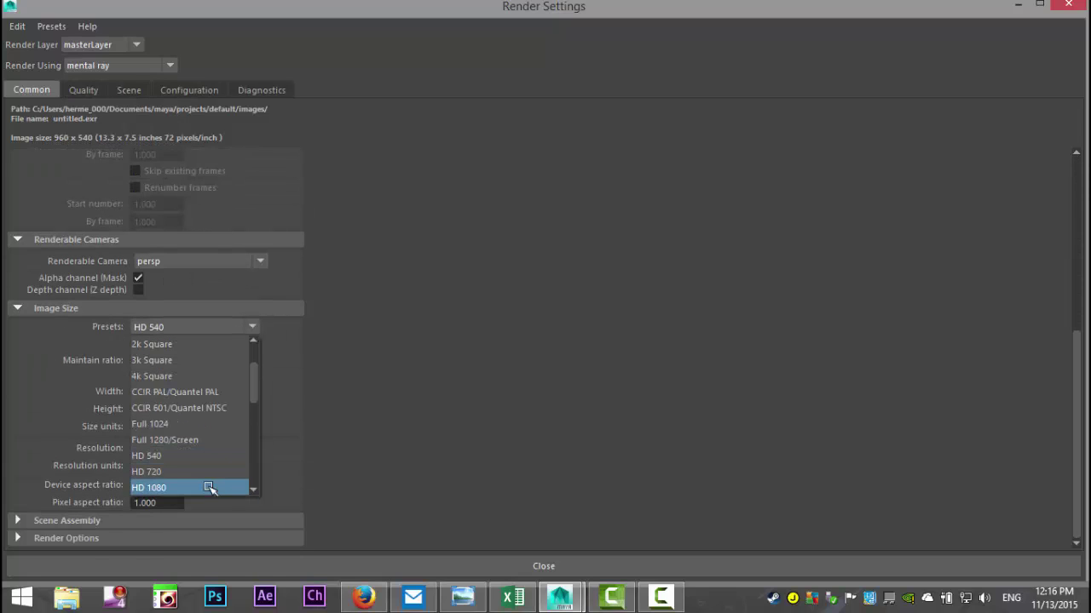
left_click(212, 487)
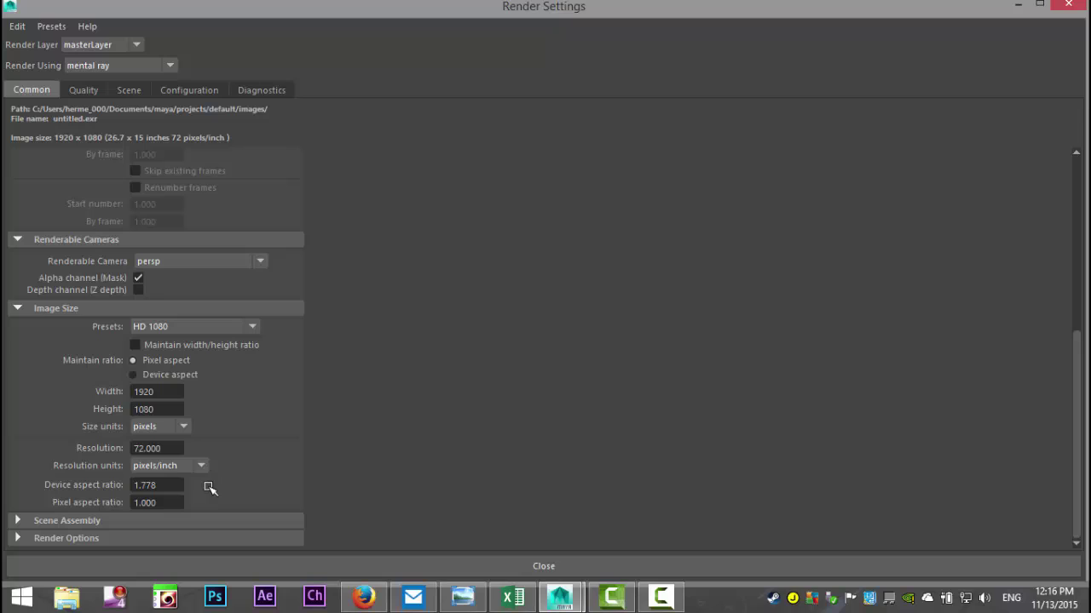
Raise the mental ray overall sampling quality to about 1.51 and open the scene render options
left_click(76, 90)
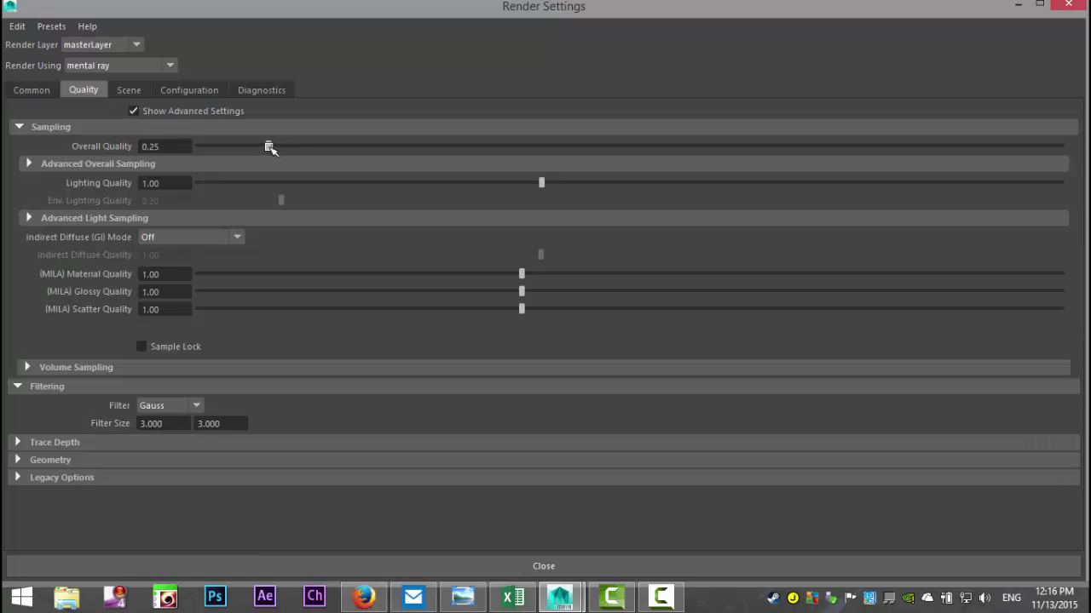
left_click_drag(268, 147, 847, 146)
left_click(129, 90)
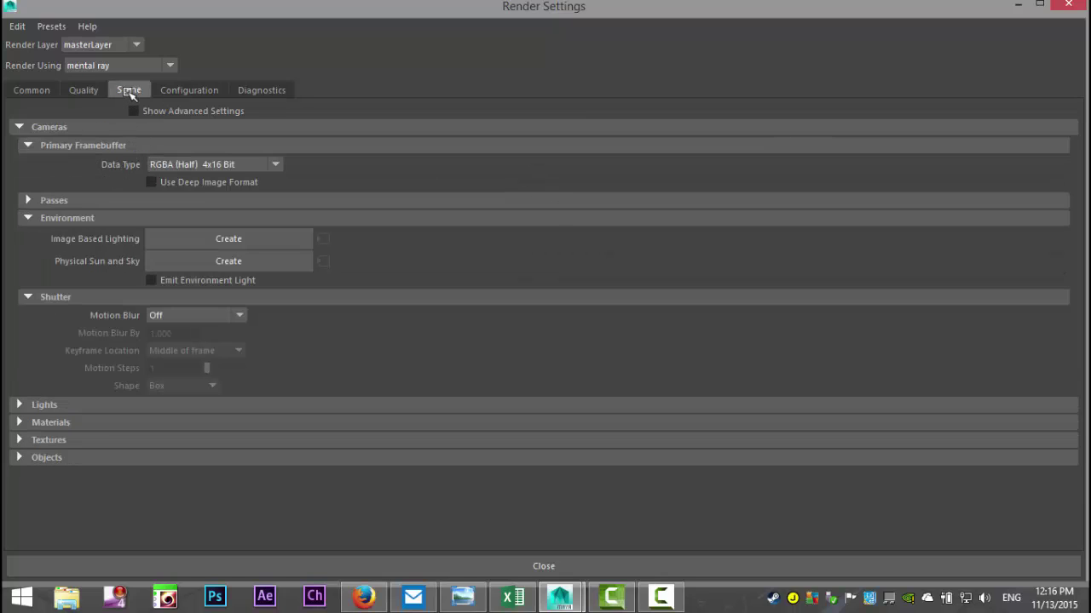
Enable Global Illumination in the legacy options of the mental ray quality settings
left_click(82, 91)
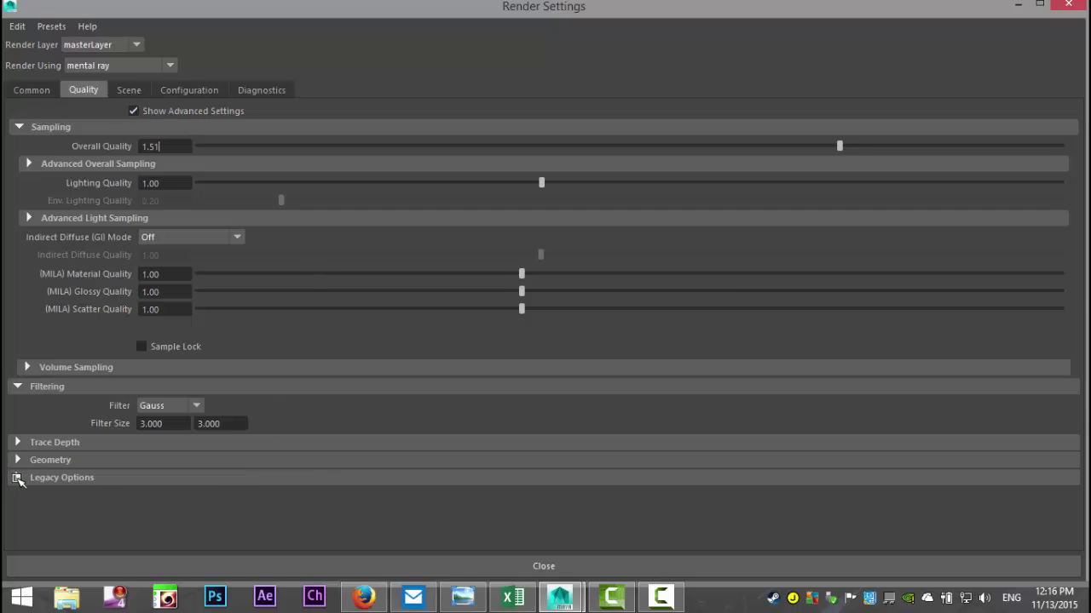
left_click(17, 478)
scroll(375, 464, "down", 2)
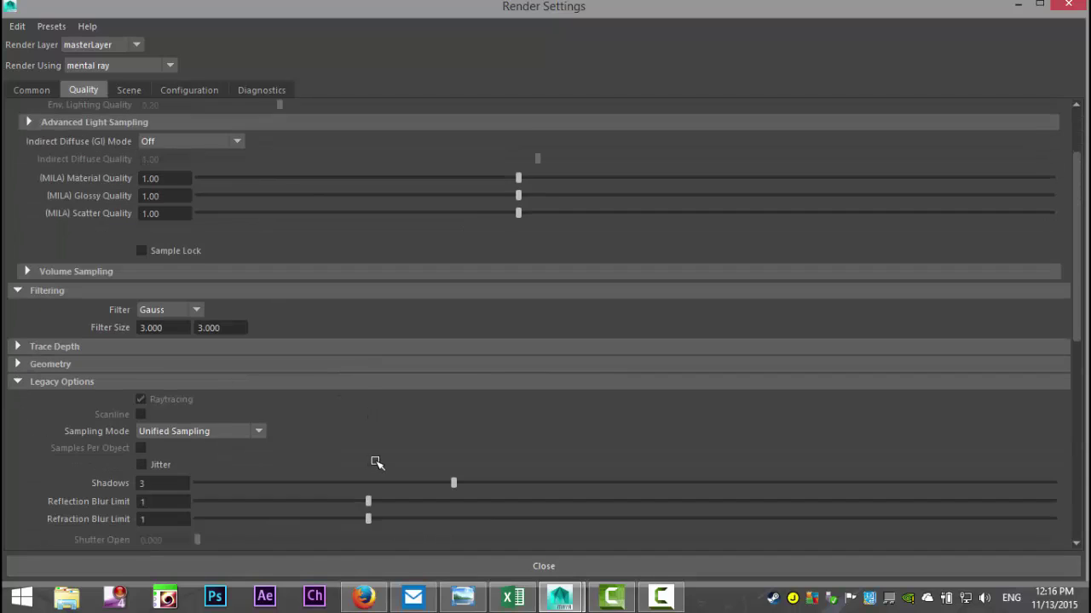
scroll(375, 463, "down", 3)
scroll(380, 463, "down", 2)
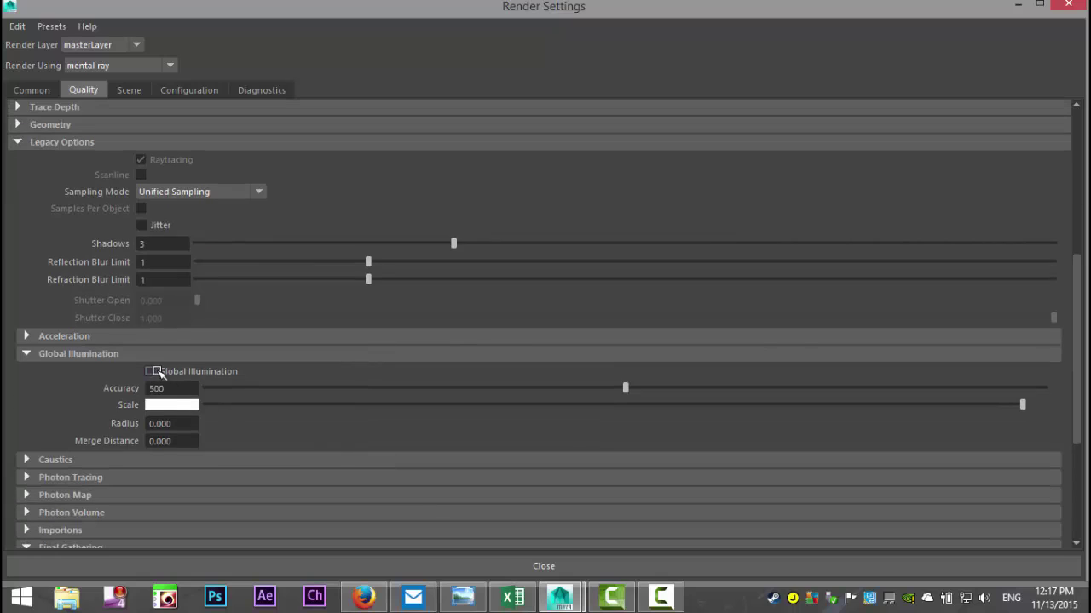
left_click(151, 372)
scroll(326, 438, "up", 1)
scroll(320, 437, "up", 6)
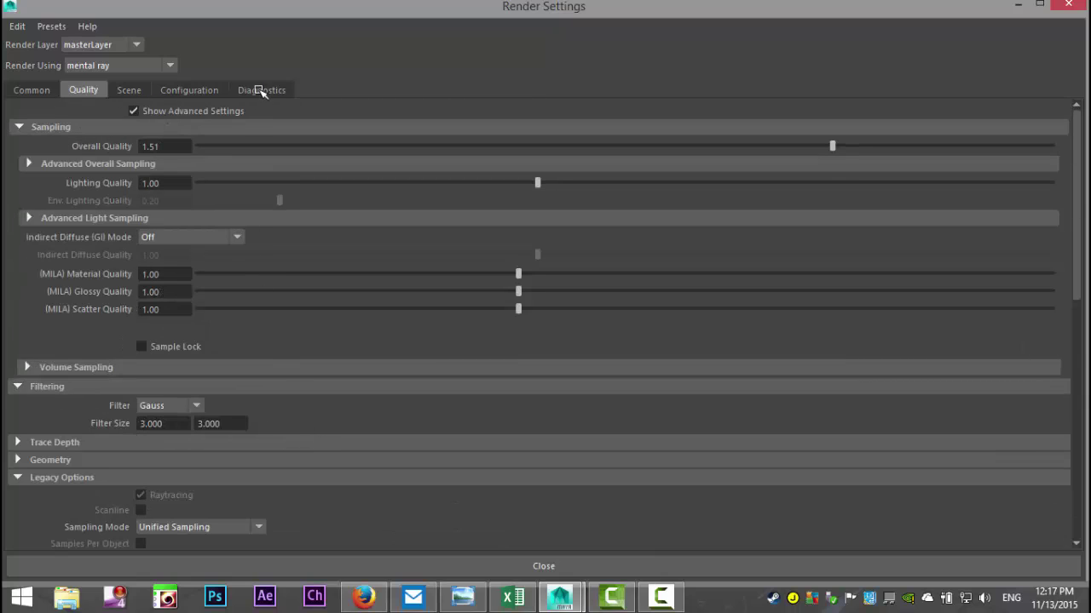
Create an image-based lighting environment for the mental ray scene and minimize the render settings
left_click(130, 90)
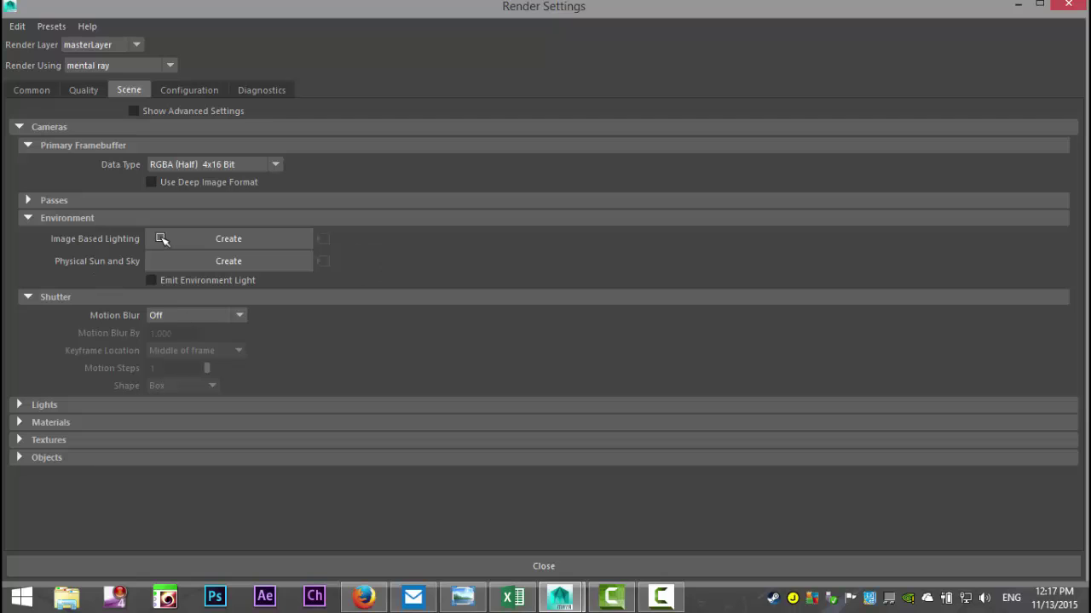
left_click(244, 240)
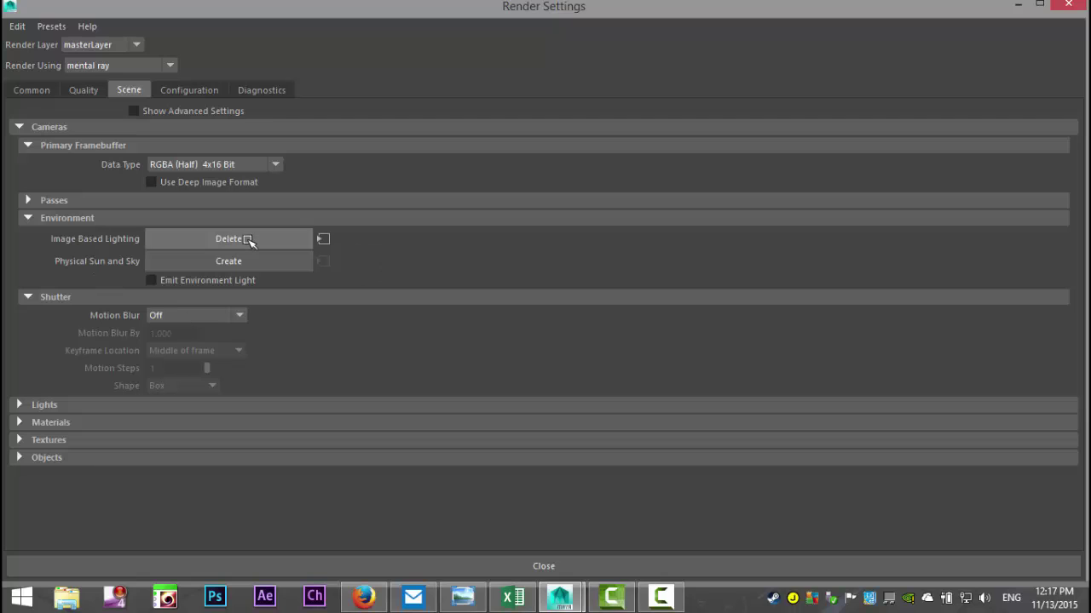
left_click(1017, 4)
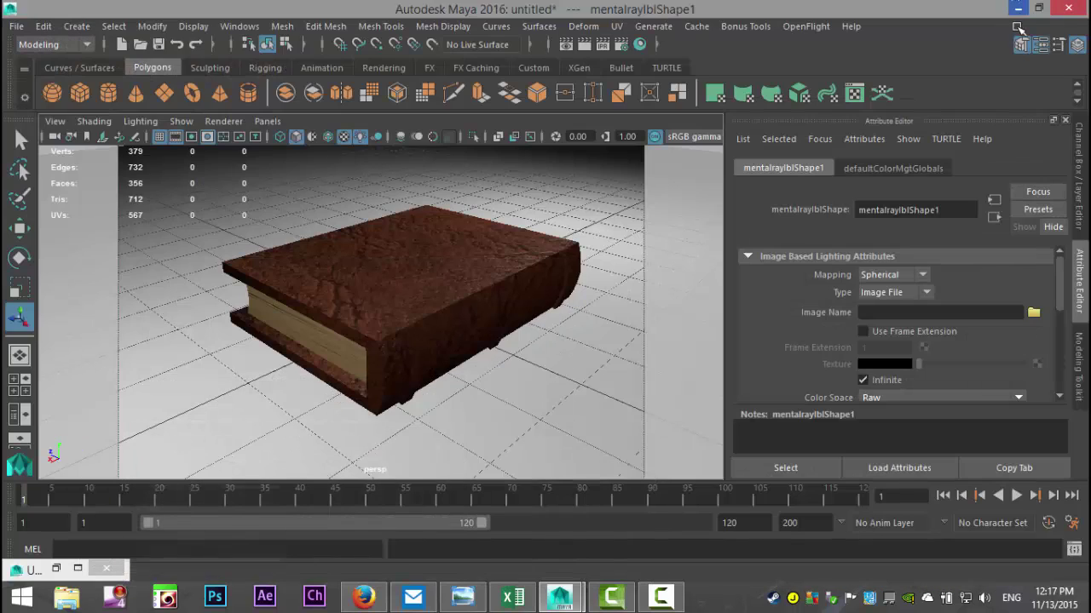
Load Arches_E_PineTree_3k.hdr from the Documents\maya\HDRI folder as the image of the image-based lighting node
left_click(1034, 313)
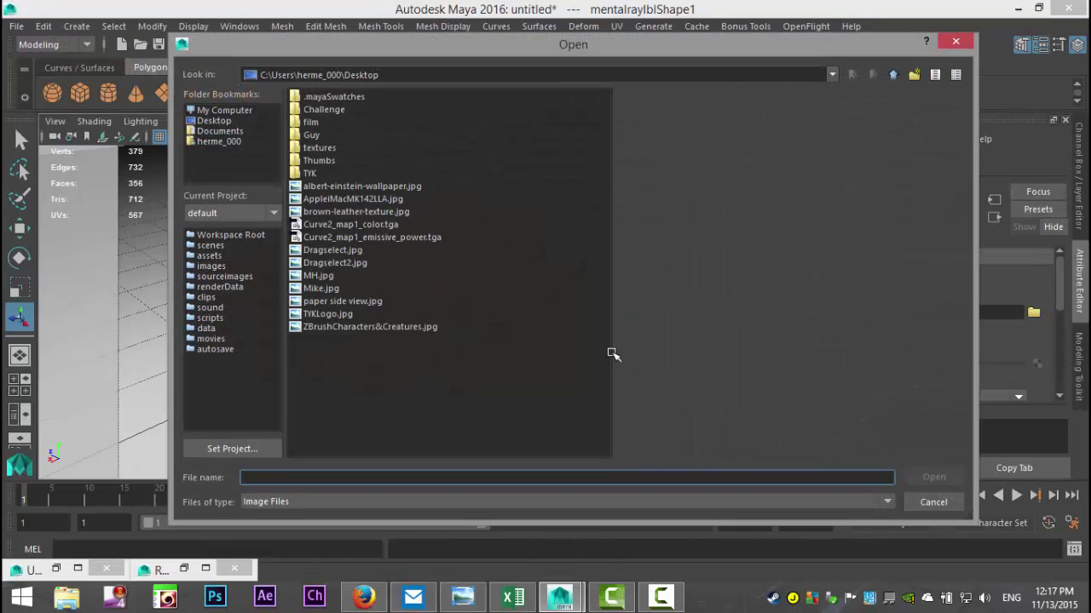
left_click(220, 131)
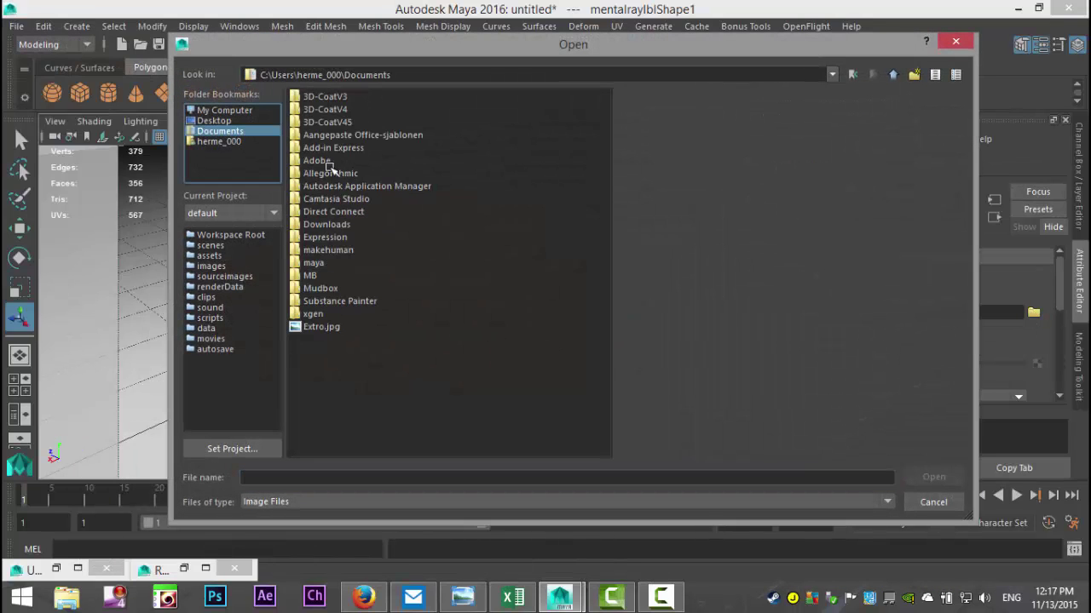
double_click(320, 263)
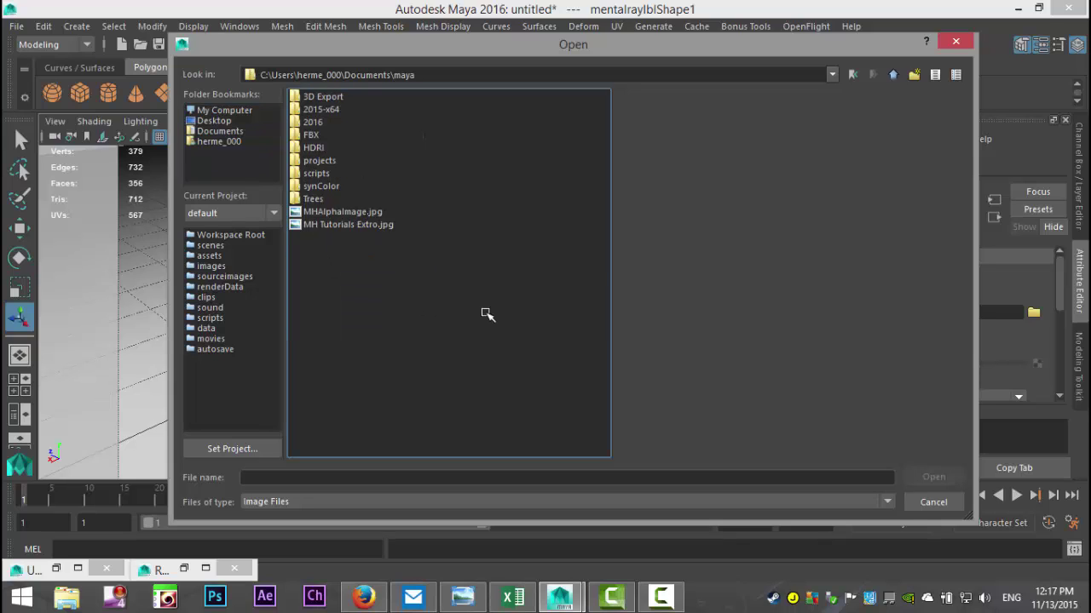
double_click(310, 149)
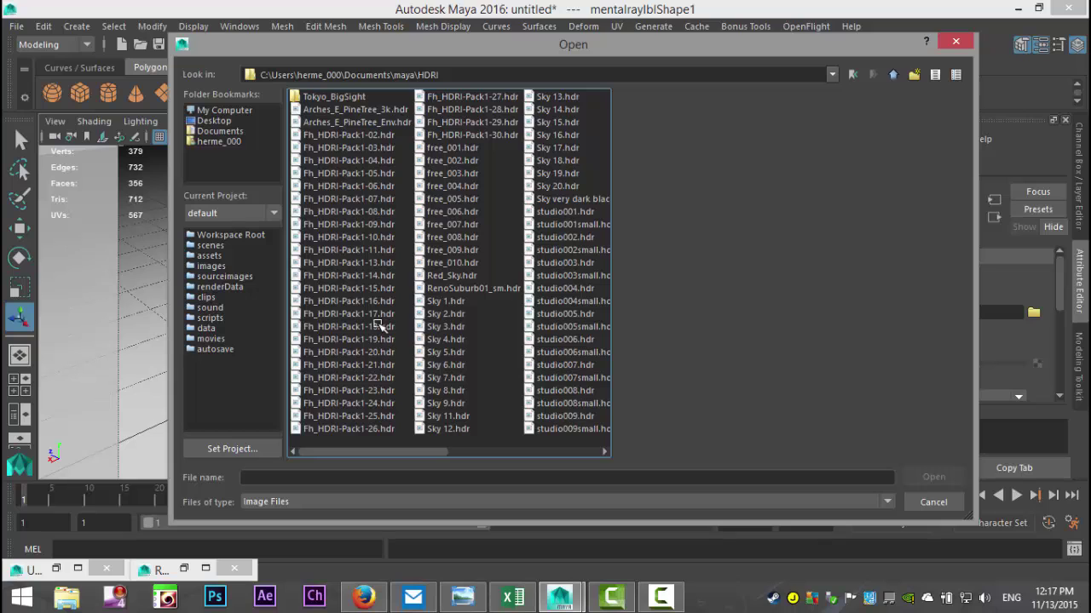
left_click(379, 110)
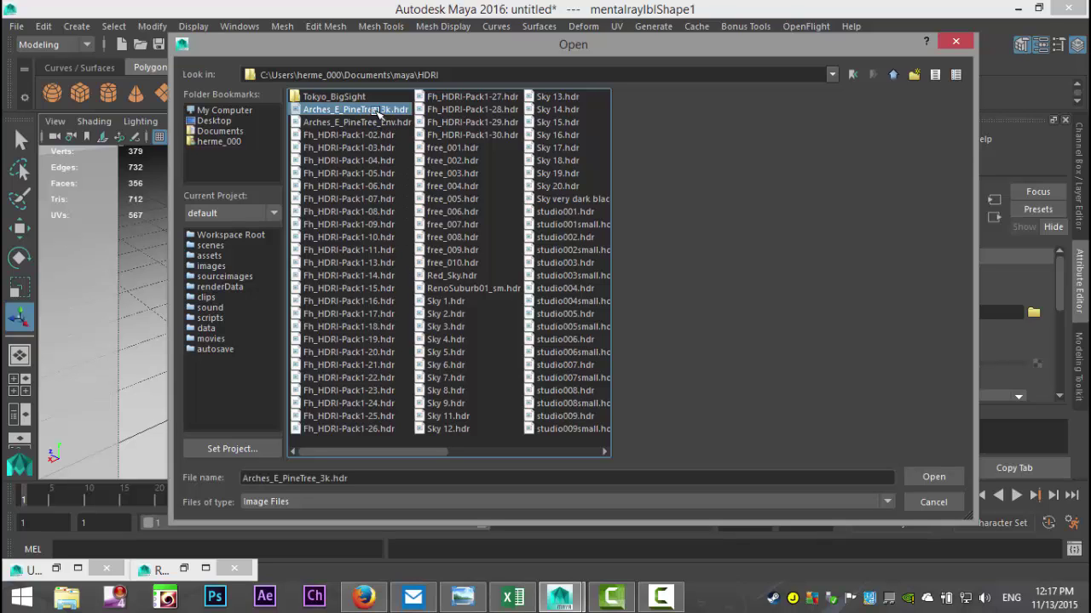
left_click(933, 475)
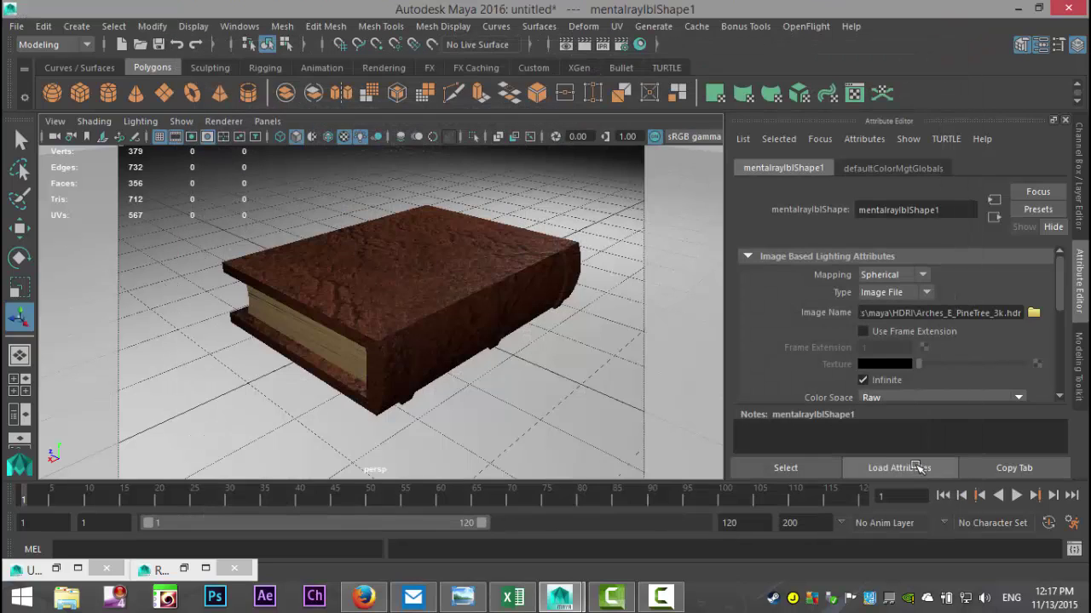